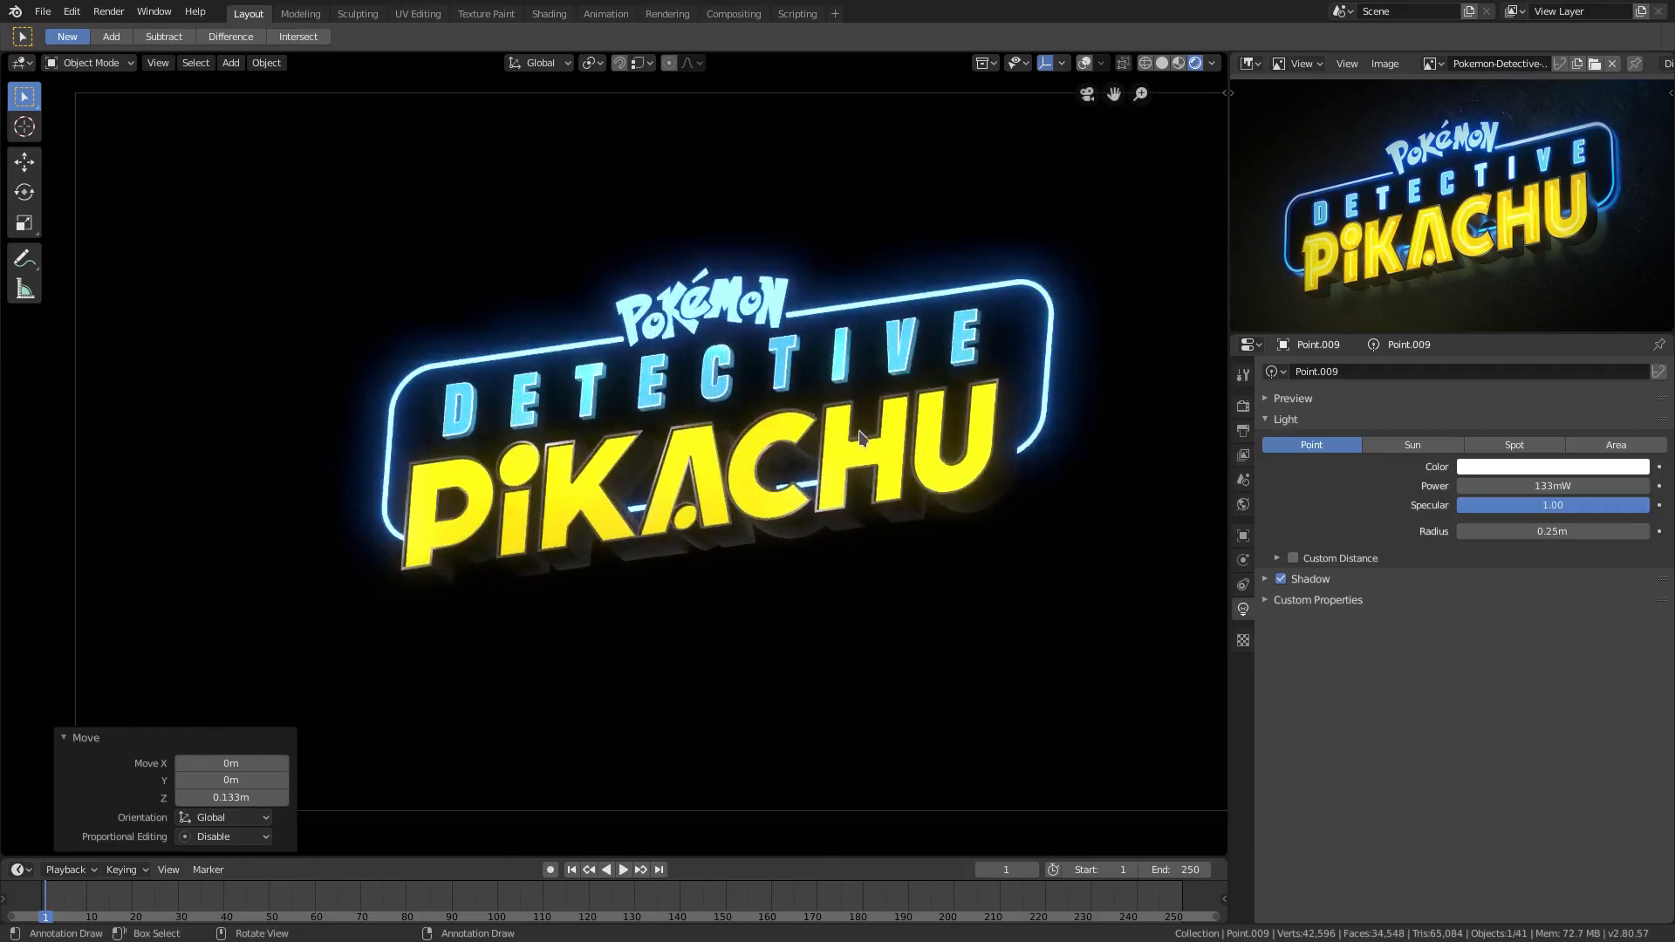
Compare the logo with the lettering in the reference image and show the viewport overlays.
scroll(872, 410, down, 7)
scroll(884, 424, up, 2)
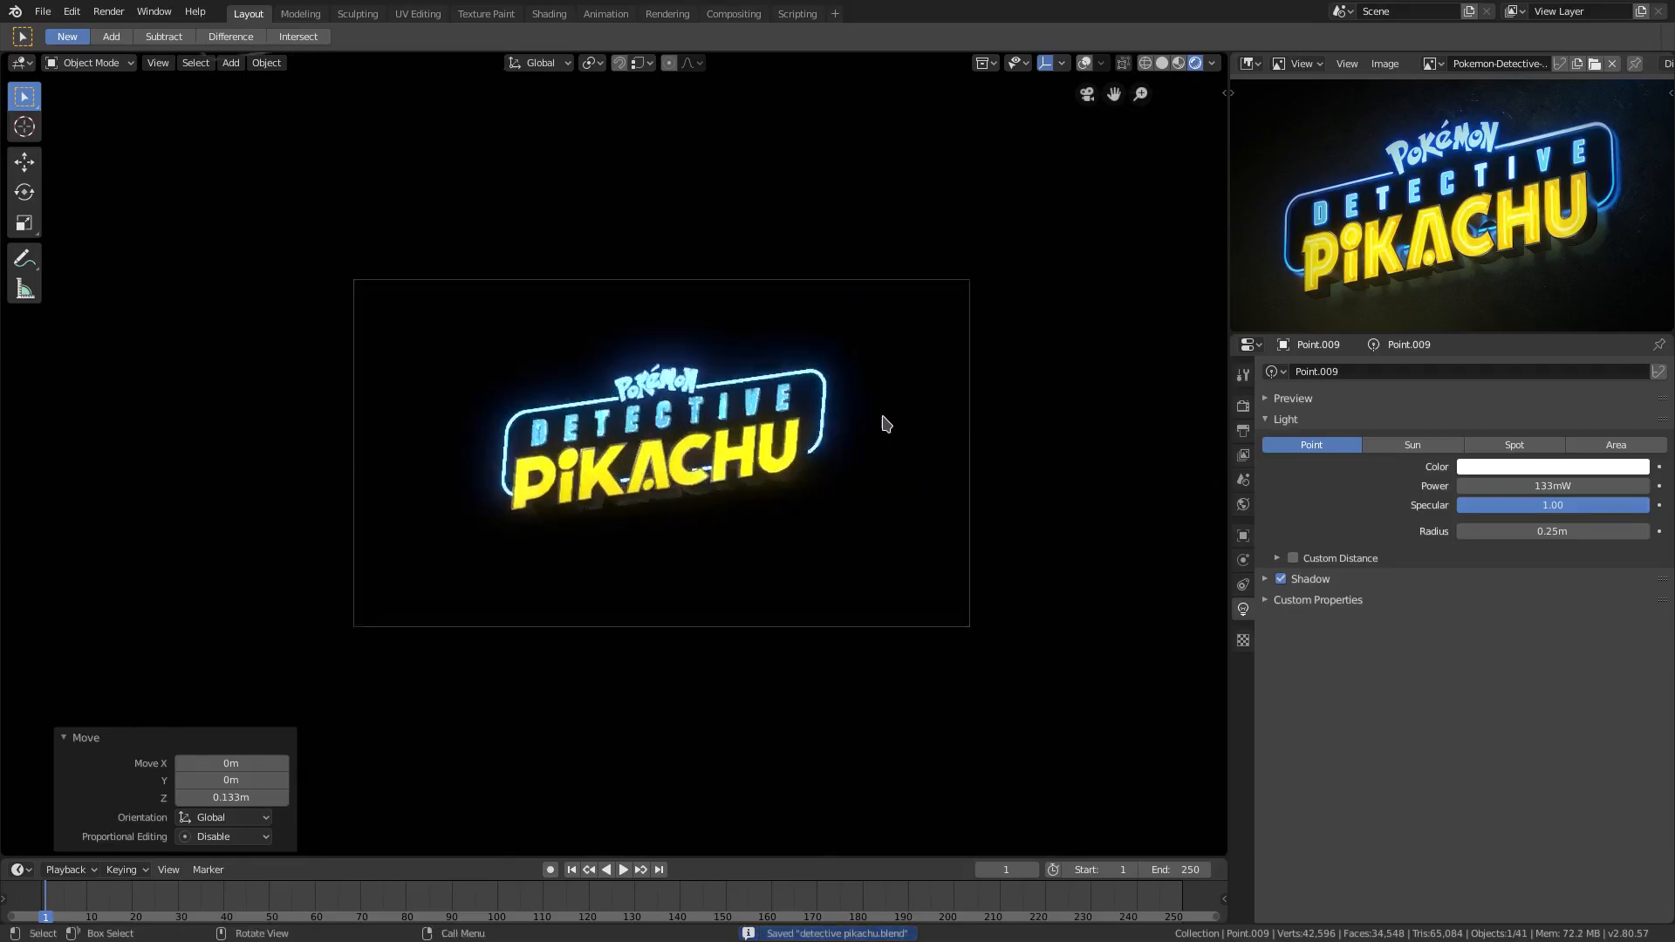
scroll(885, 424, up, 5)
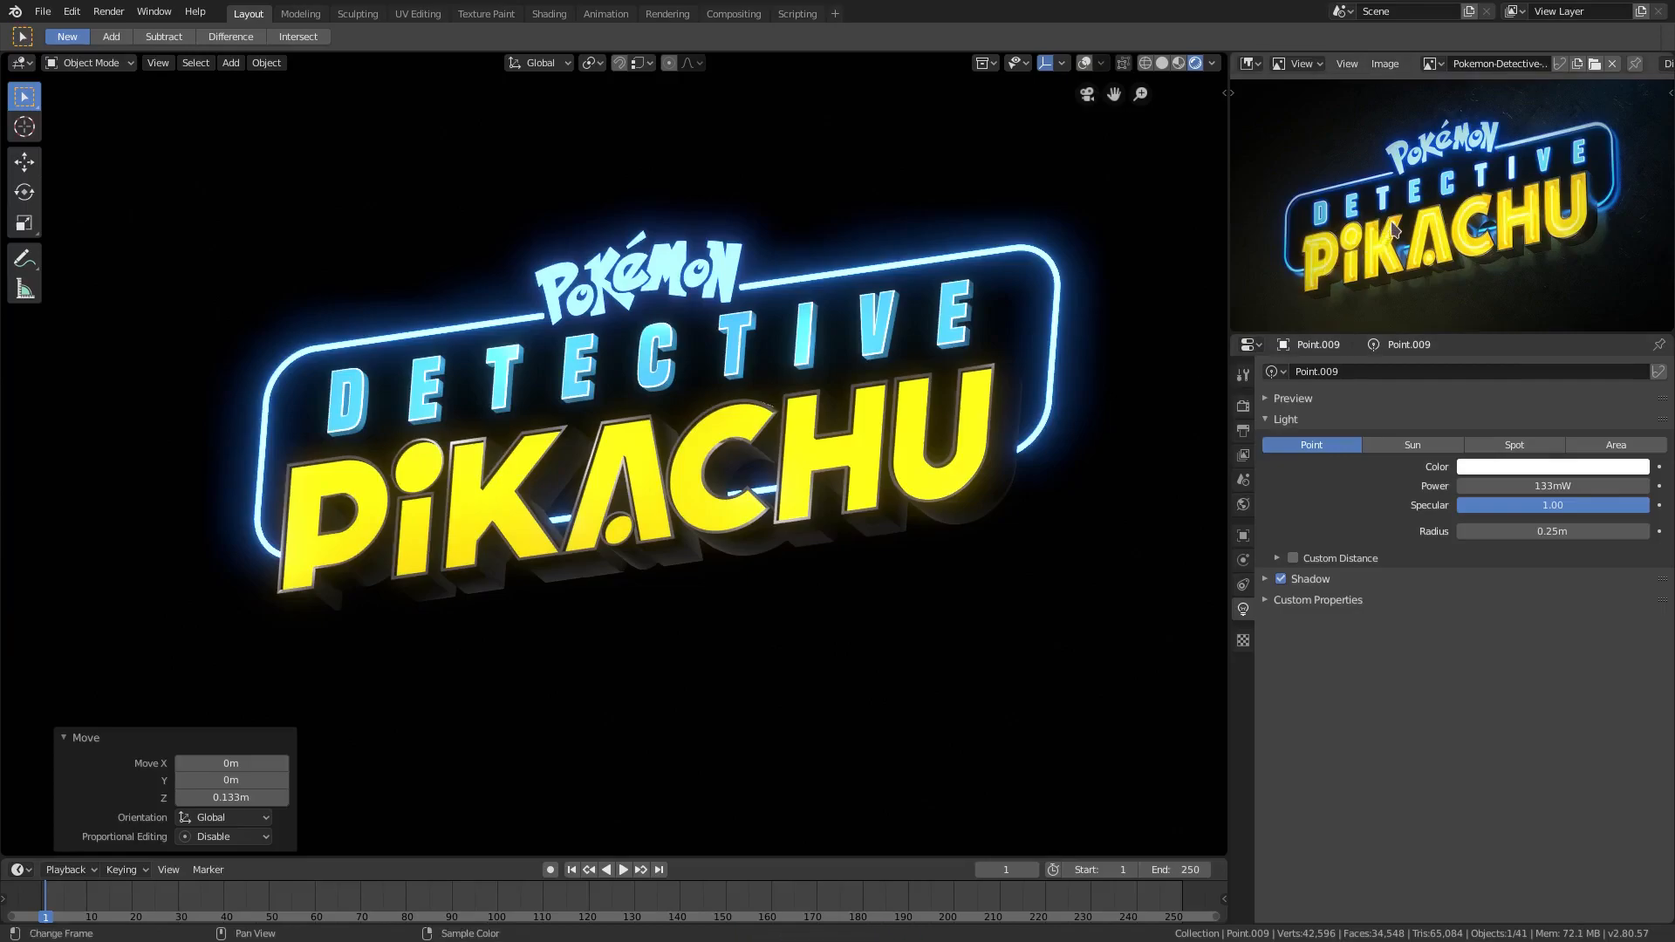
scroll(1392, 229, up, 4)
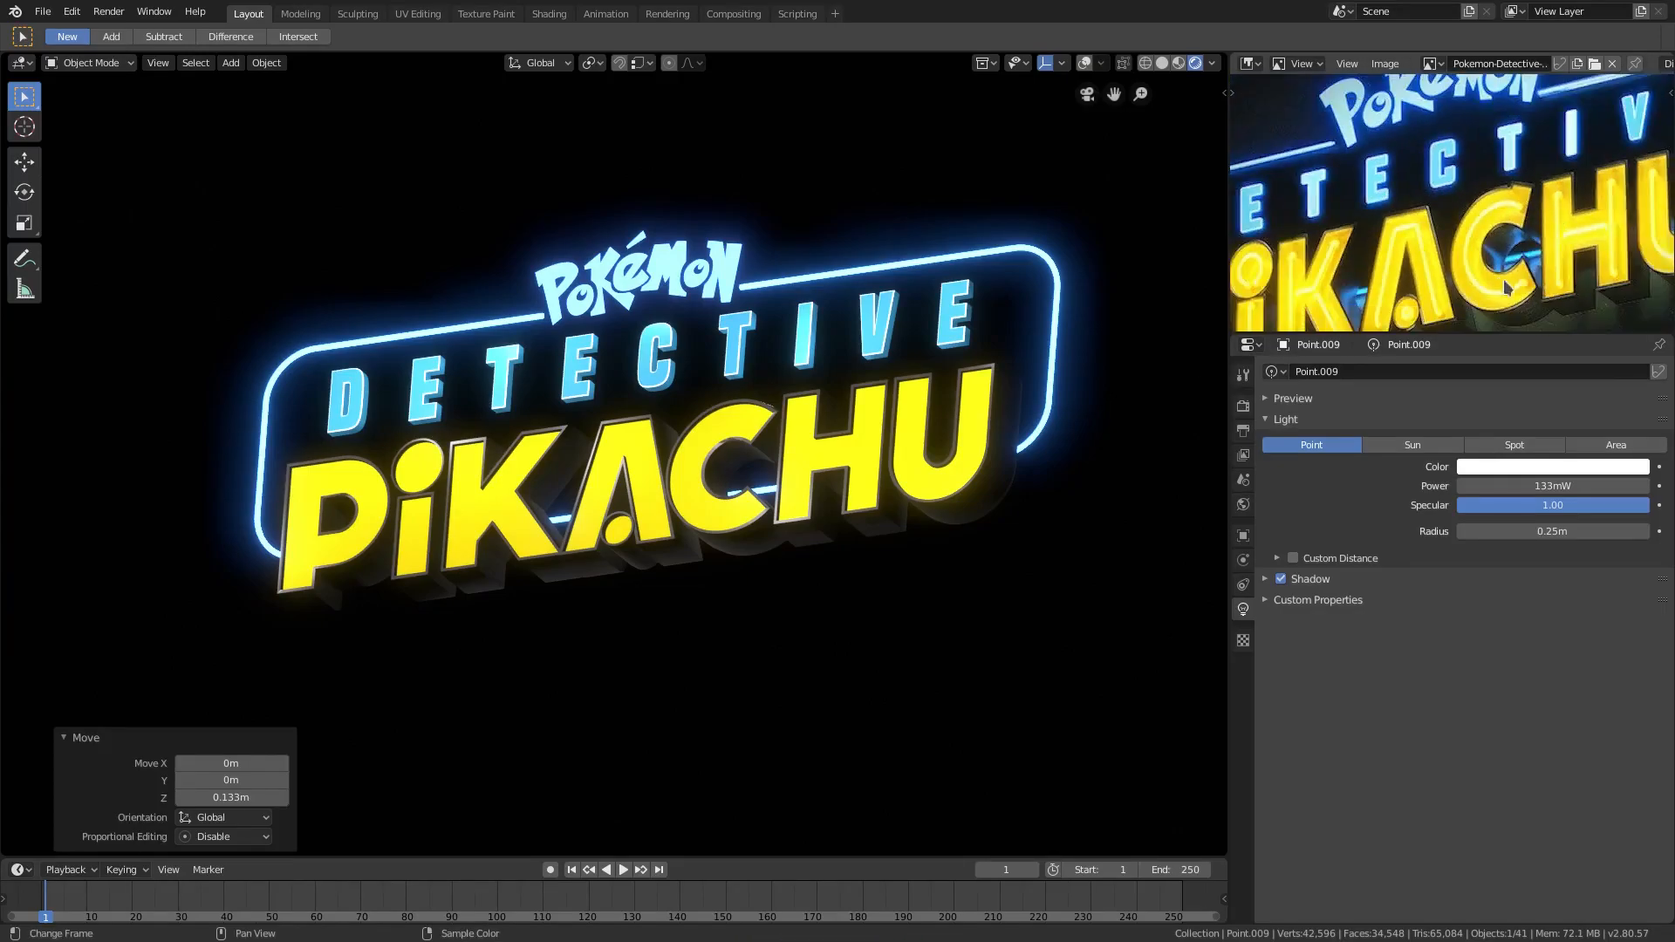
scroll(1392, 319, down, 3)
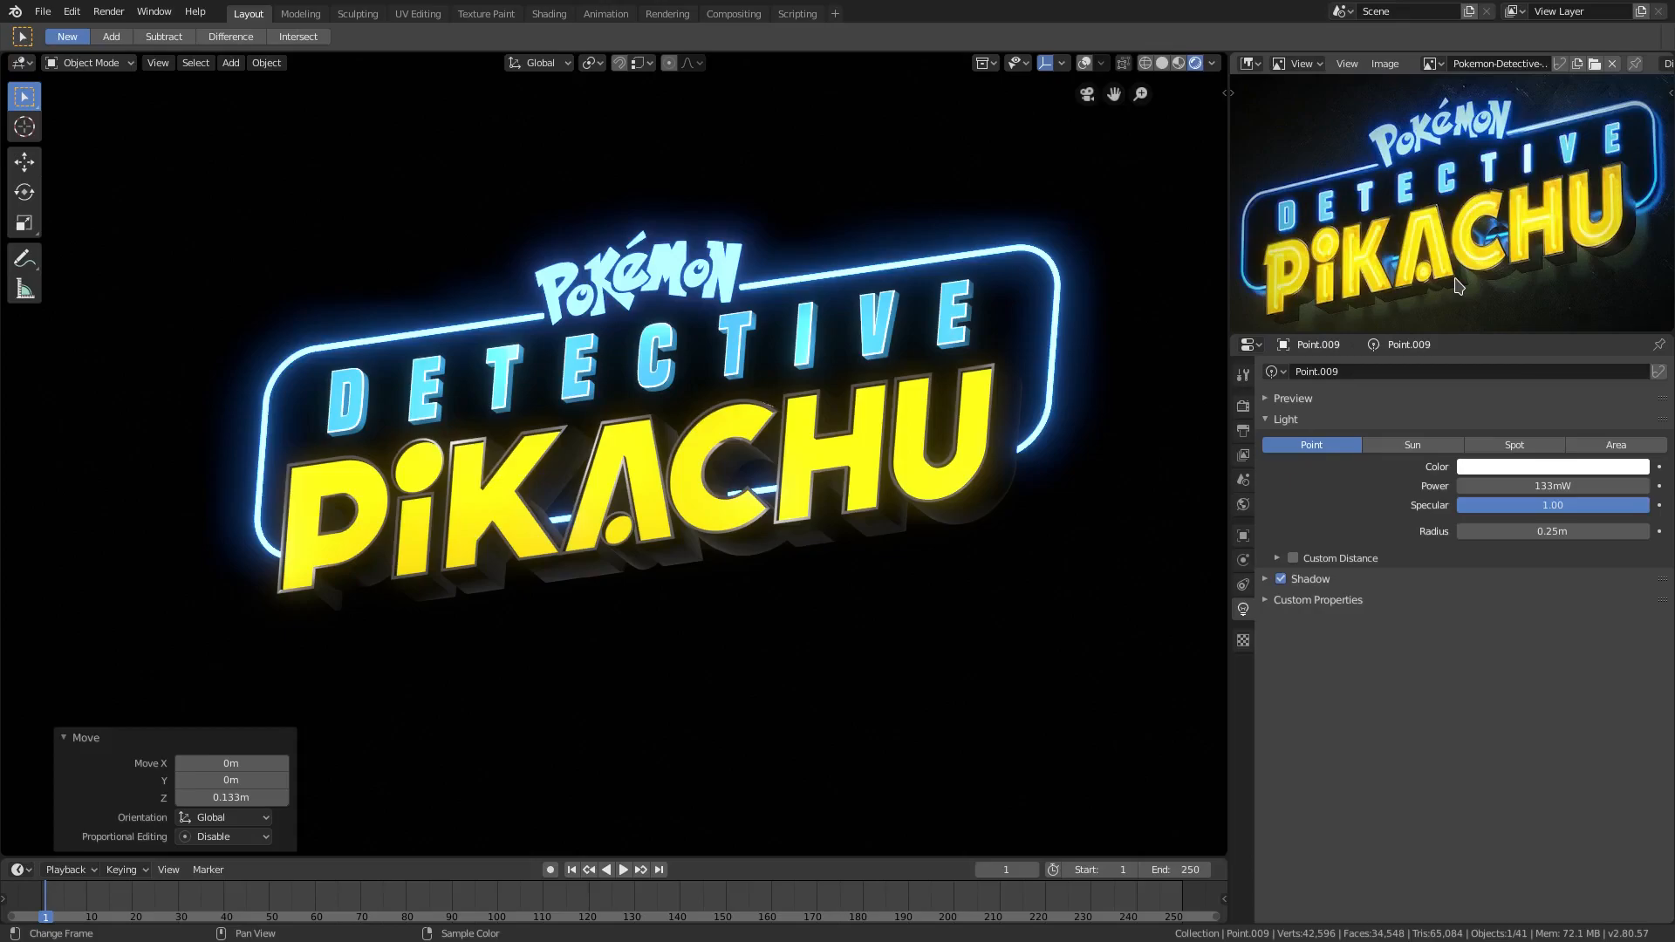
middle_drag(768, 383, 893, 493)
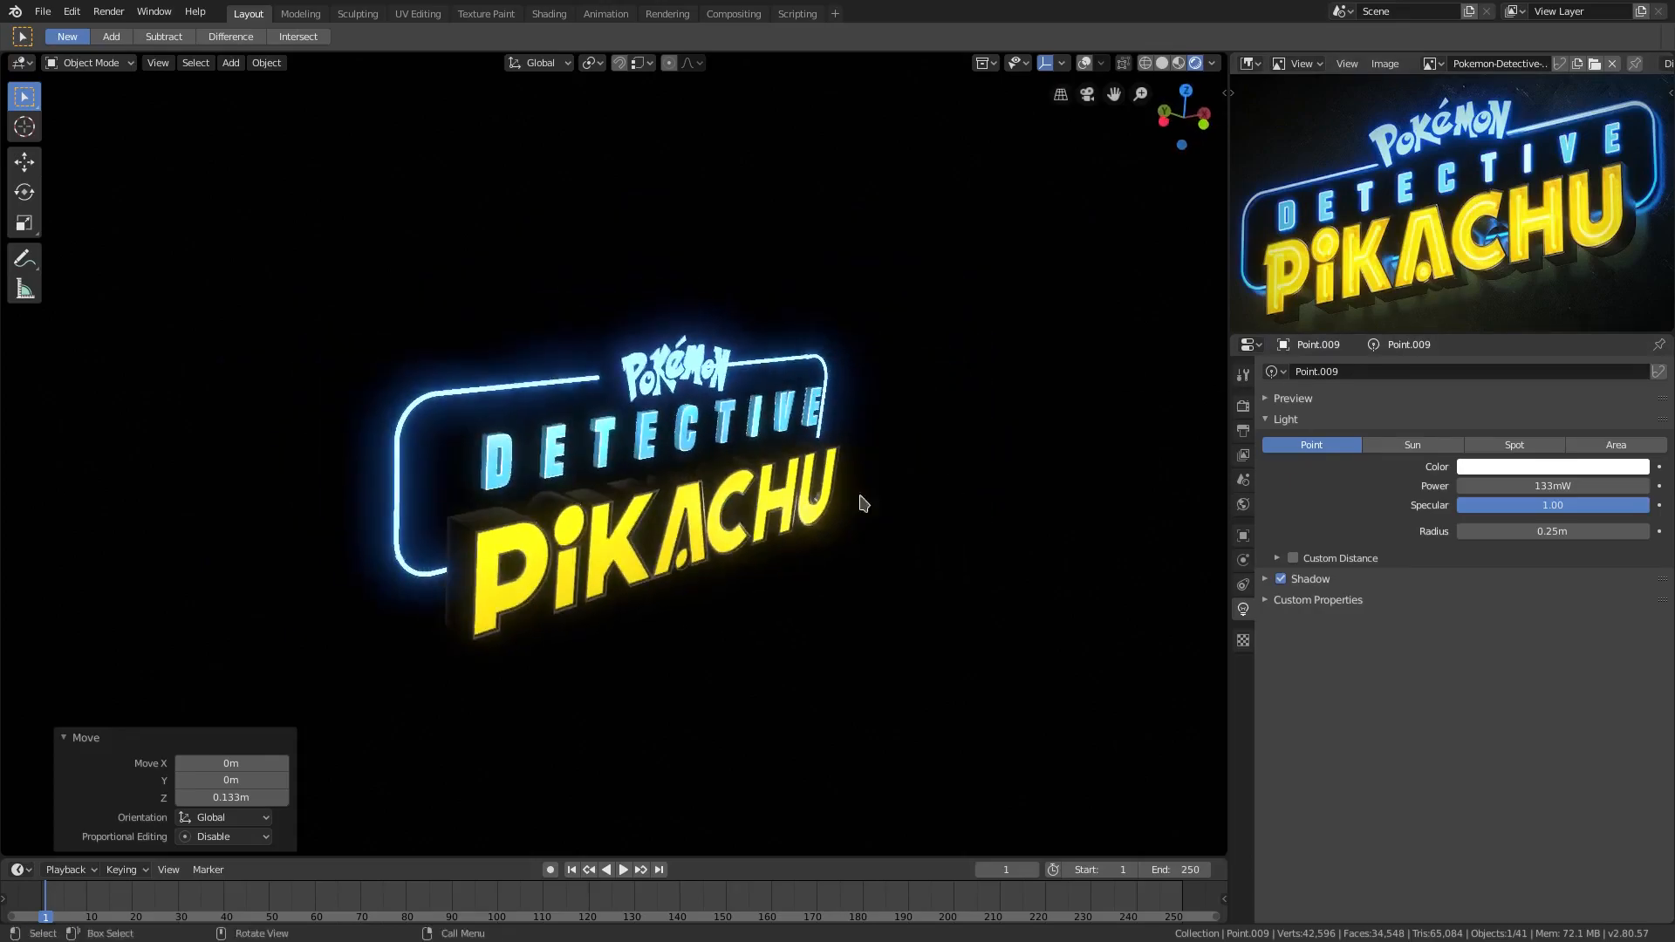
scroll(614, 496, up, 1)
click(1085, 62)
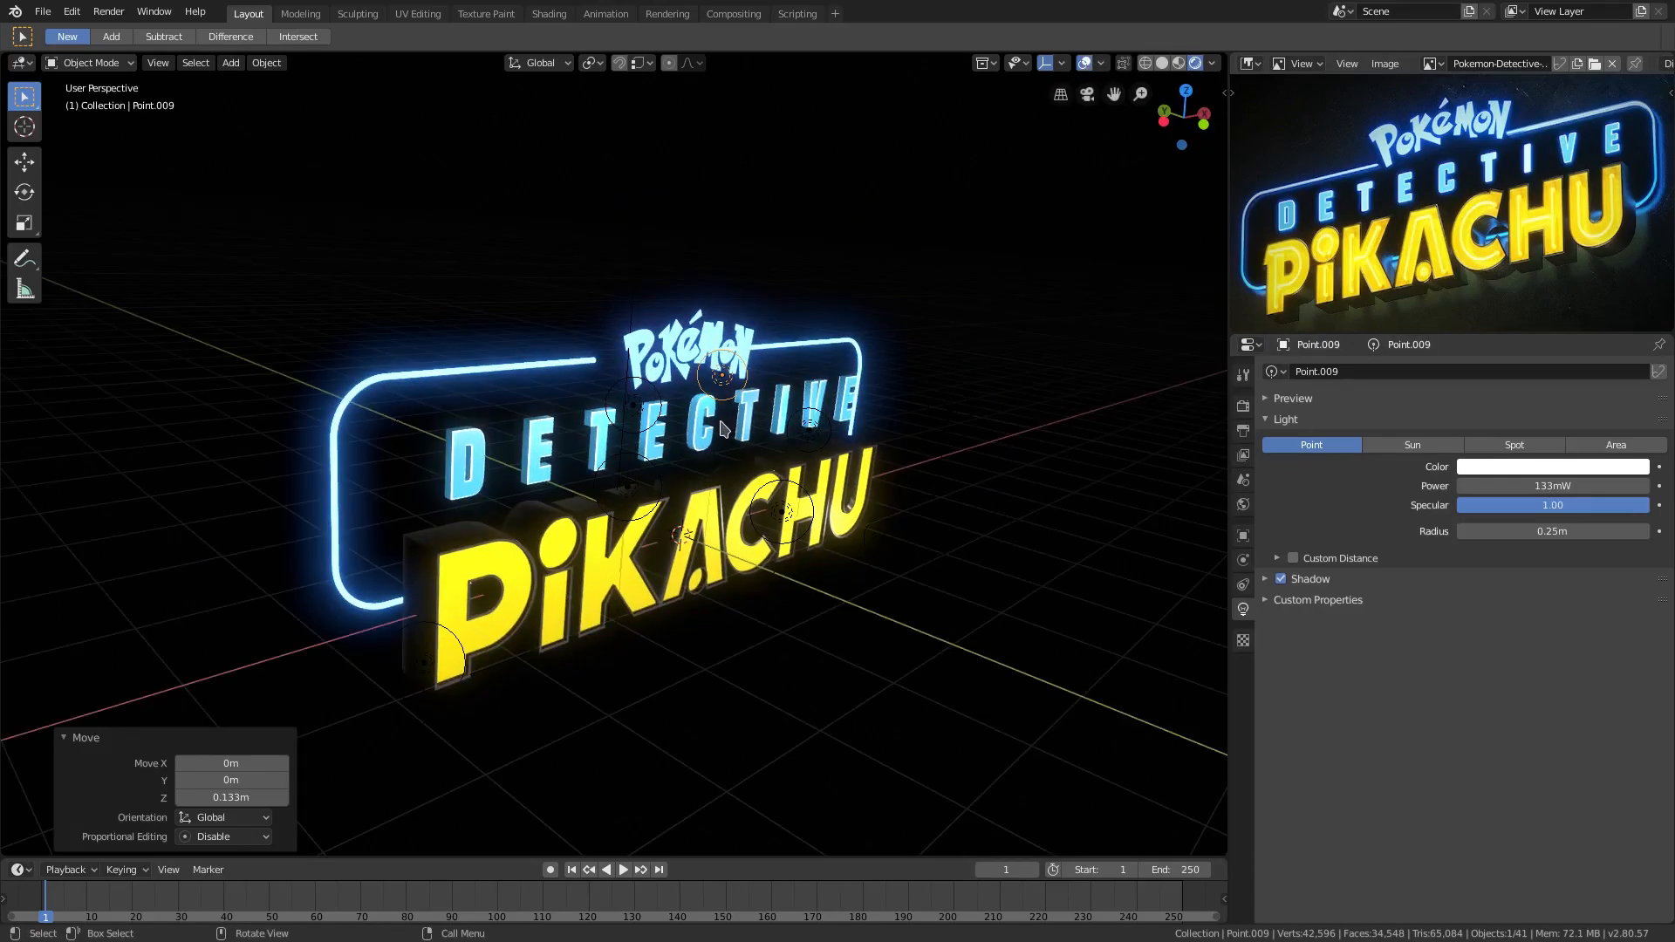
Select all the black backing letters of PIKACHU and scale them by 1.233 along the global Y axis.
middle_drag(723, 428, 658, 527)
click(541, 551)
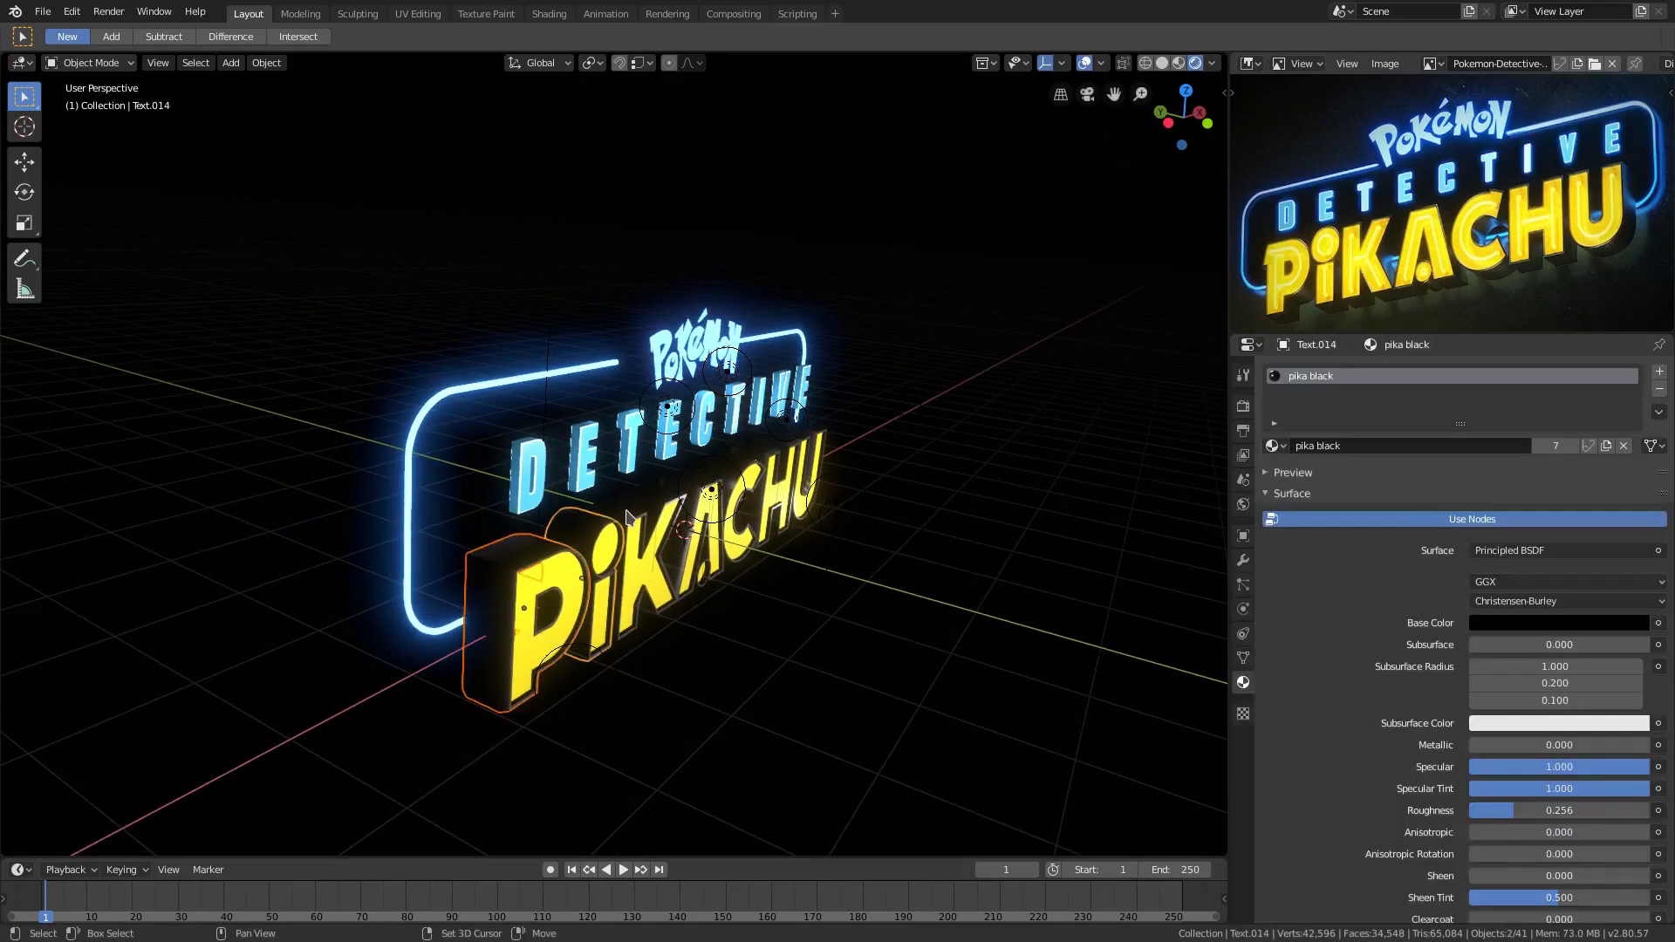
scroll(595, 464, up, 5)
shift+click(706, 419)
shift+click(757, 398)
middle_drag(758, 398, 738, 497)
key(s)
key(y)
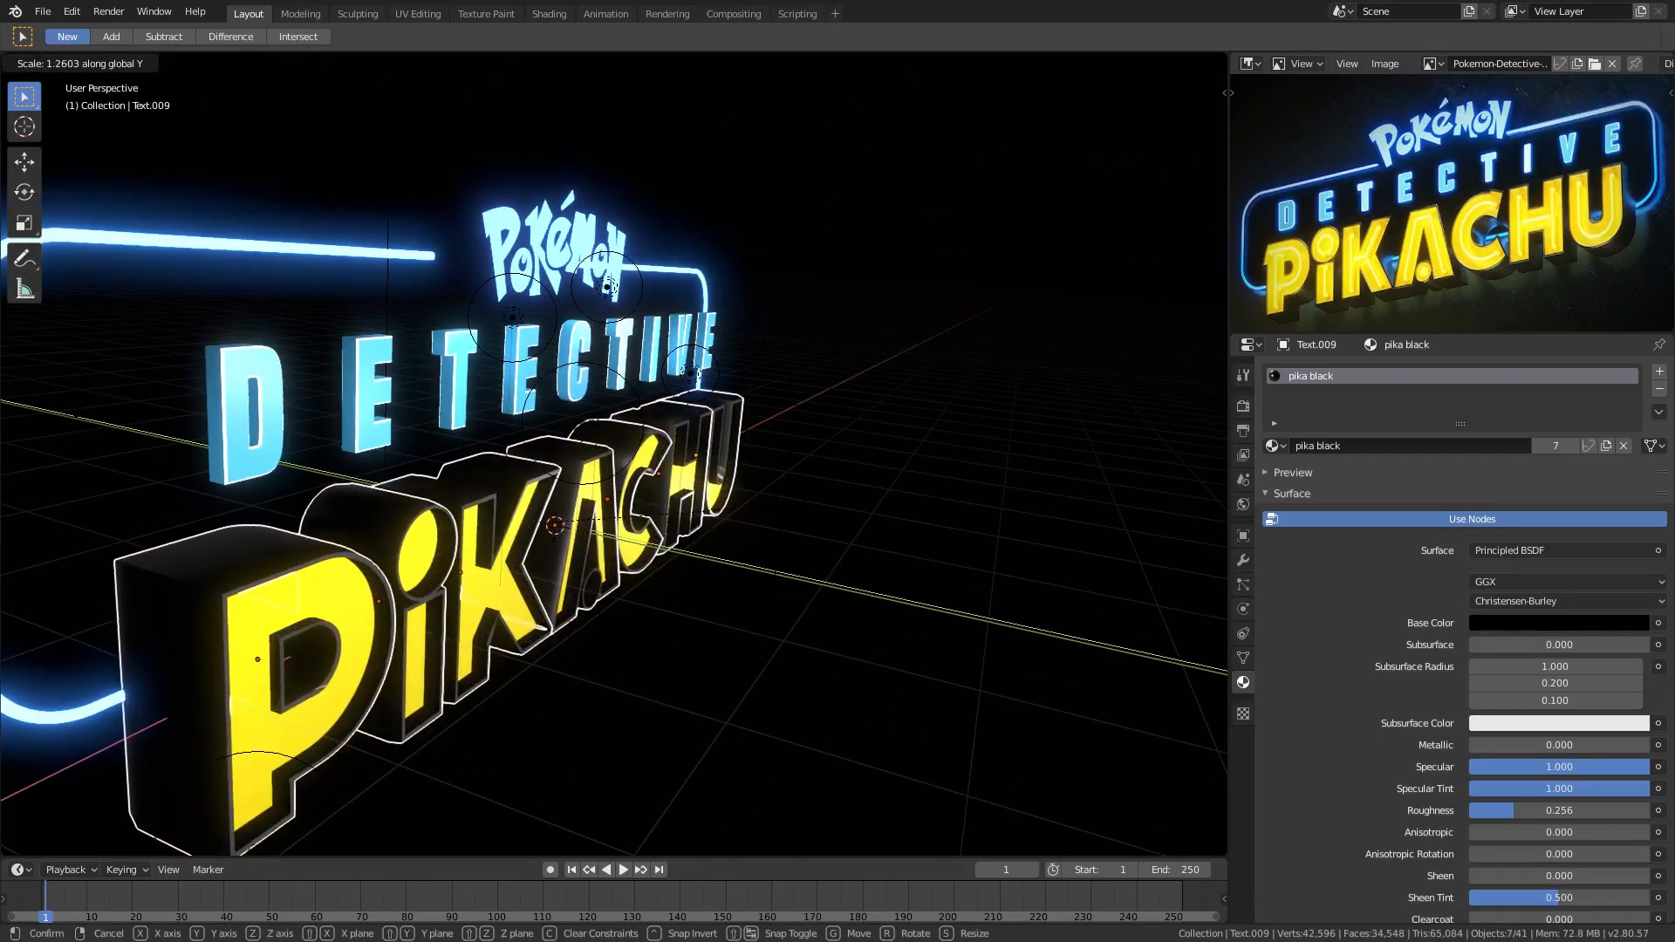
key(KP_0)
click(781, 507)
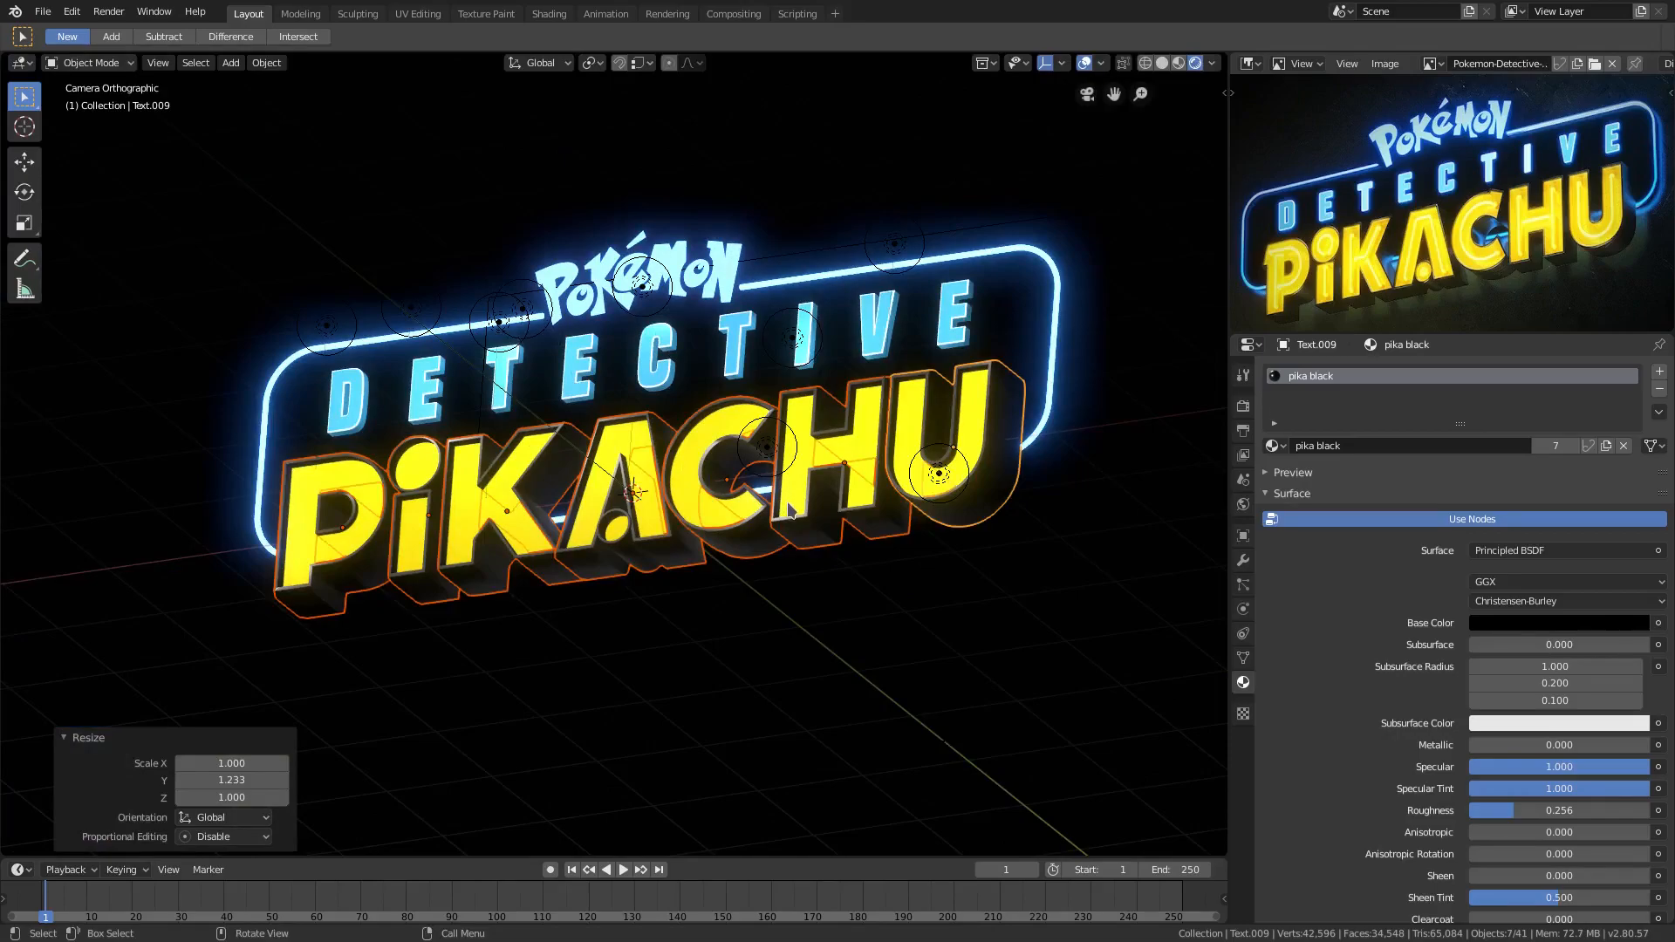
Scale the selected black backing letters by about 0.86 along the global Y axis and save the file.
key(s)
key(y)
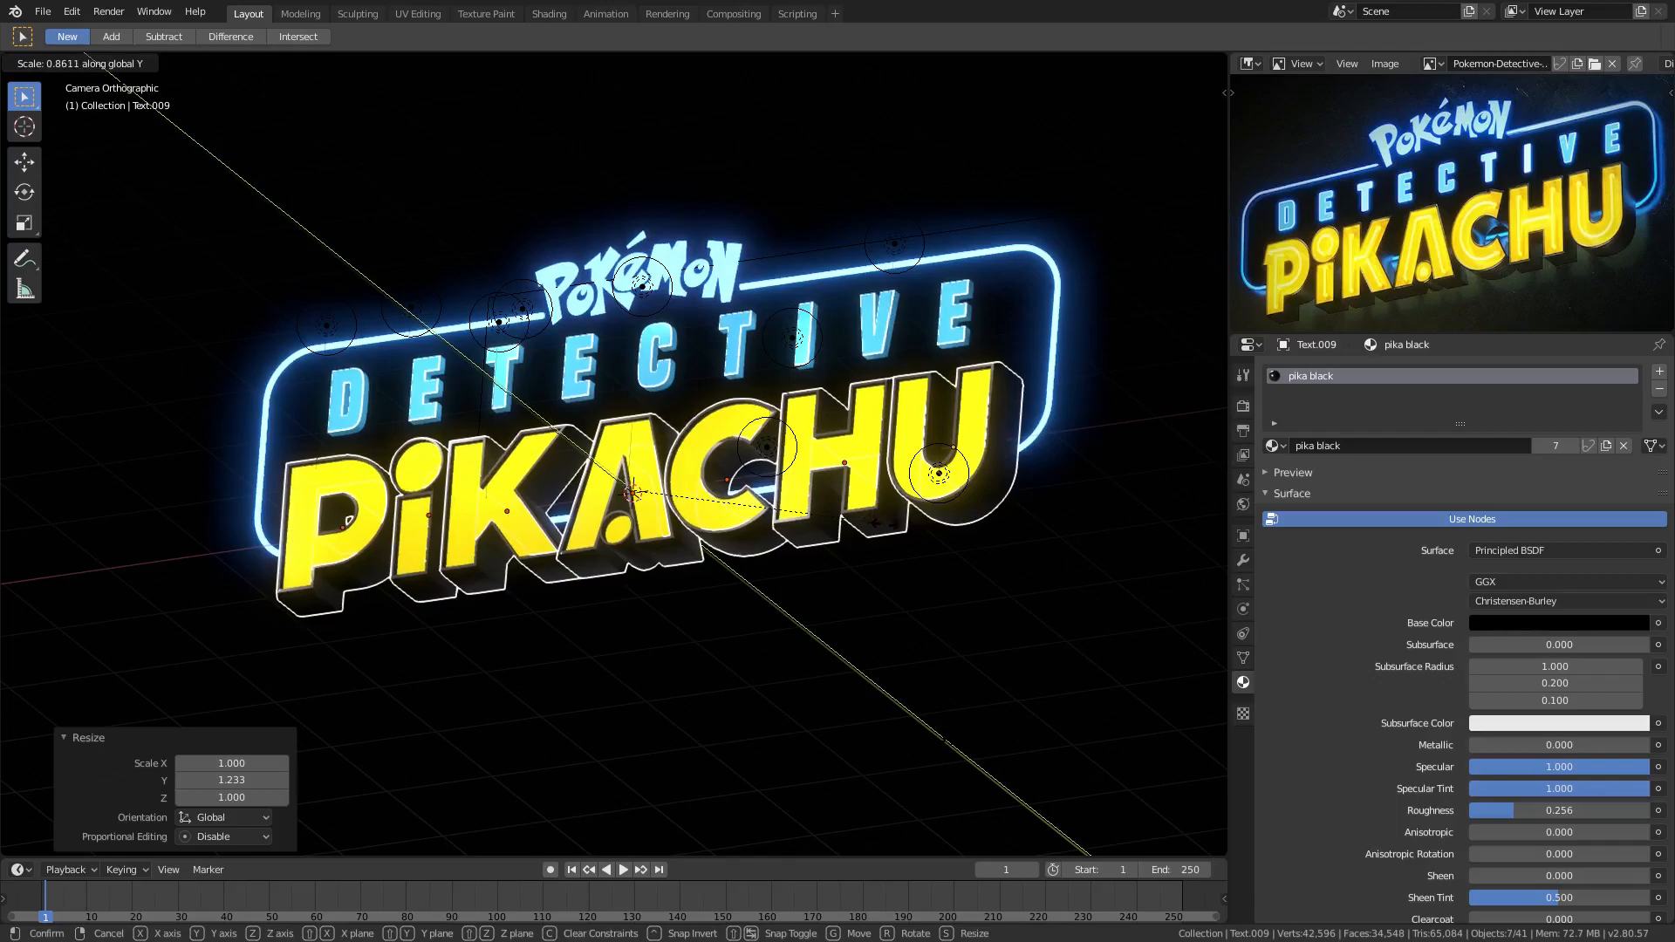
click(887, 491)
key(ctrl+s)
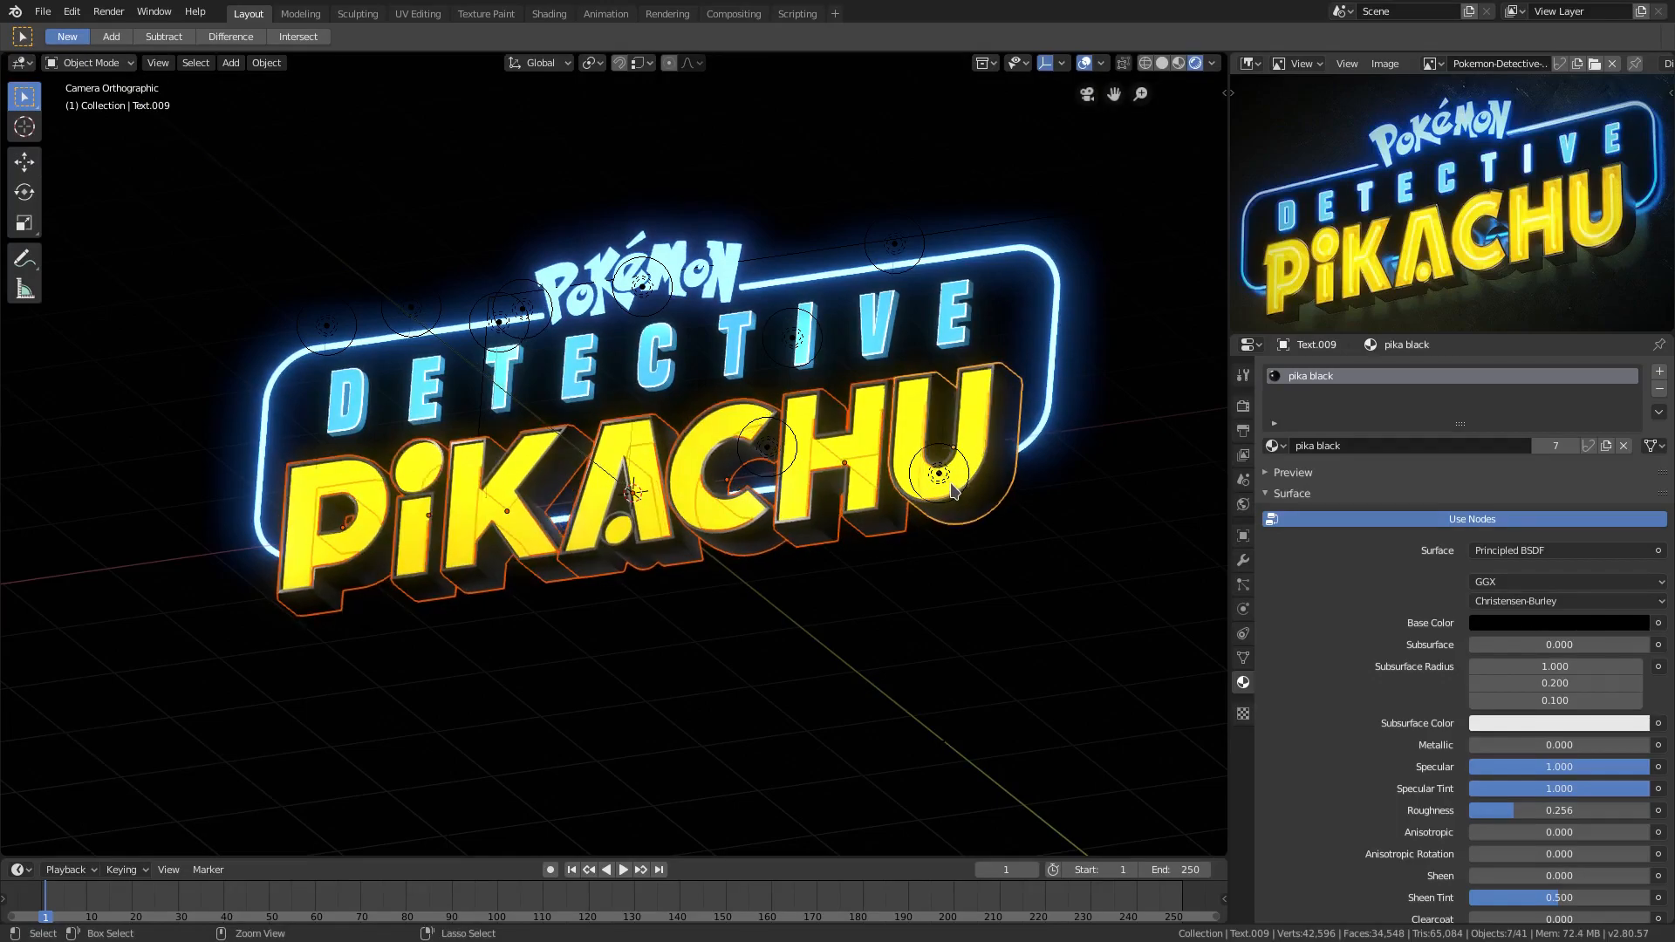
Shift the base color of the yellow letters' pika material slightly toward a warmer yellow.
scroll(903, 592, down, 2)
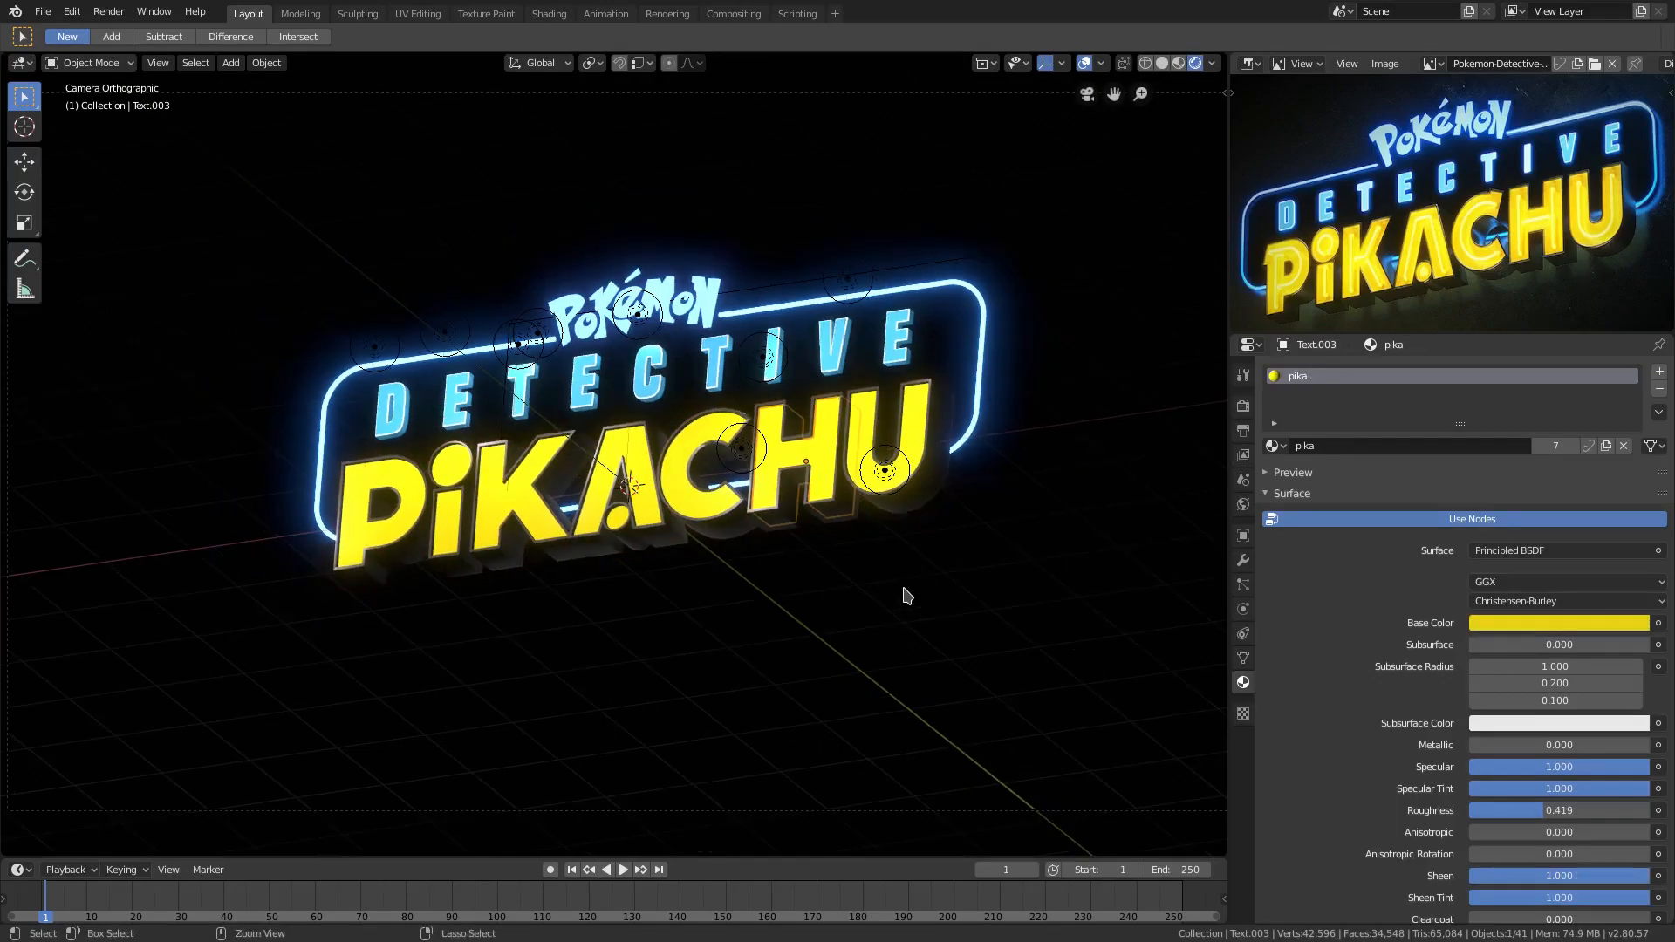
click(843, 541)
scroll(845, 537, up, 2)
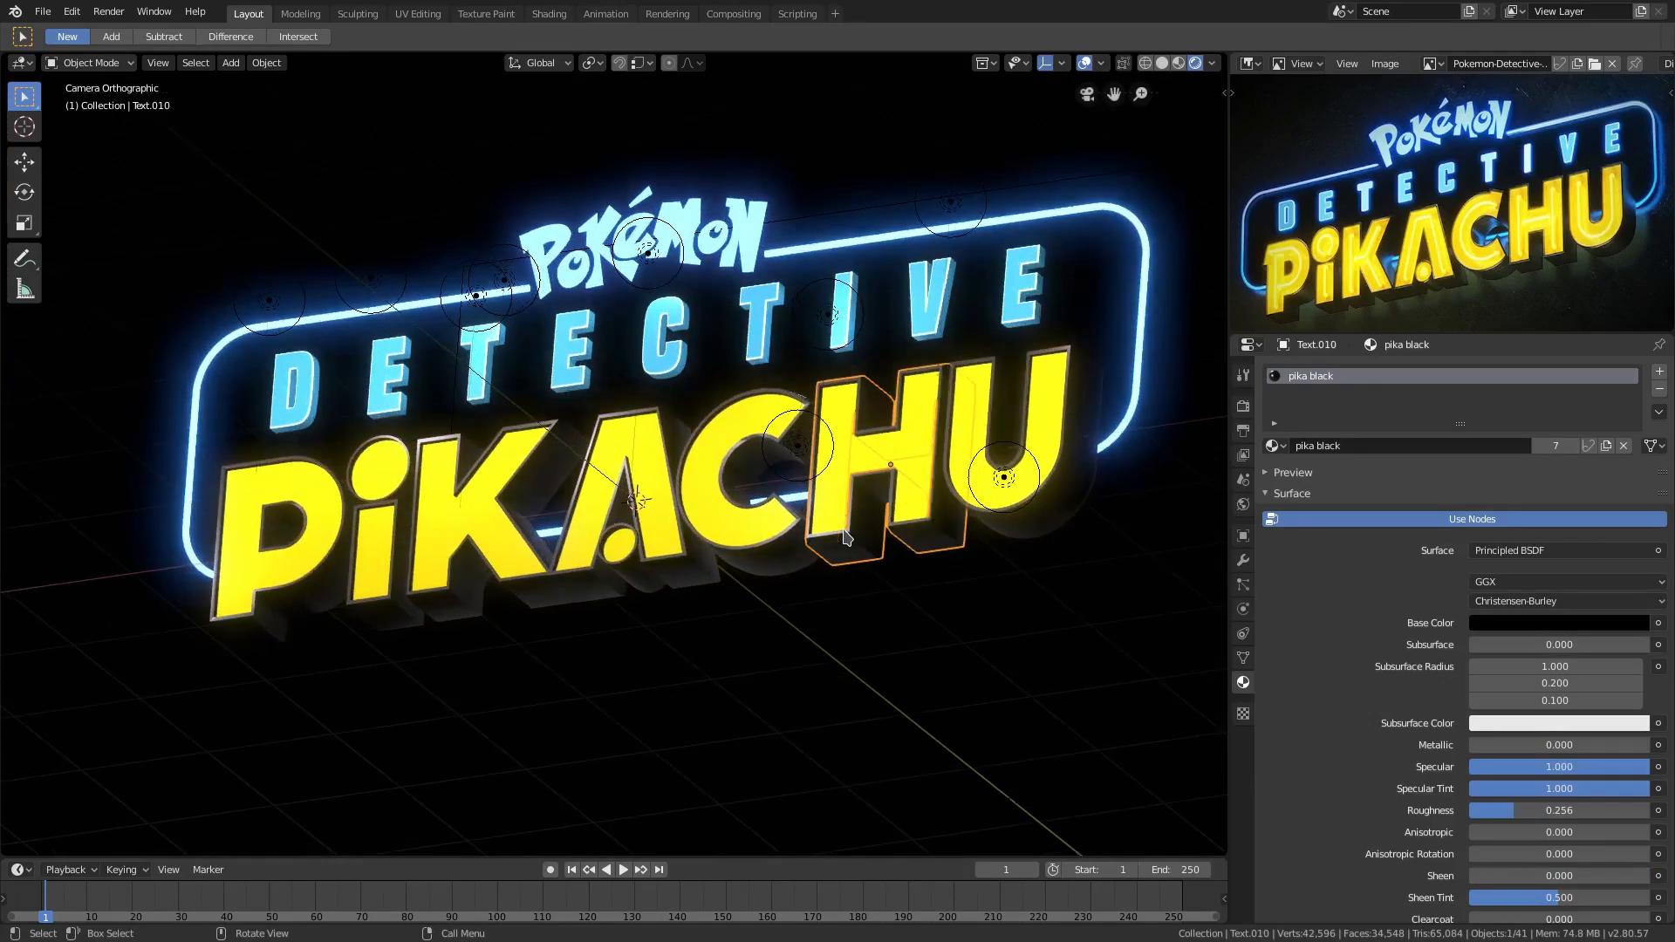
middle_drag(654, 514, 654, 502)
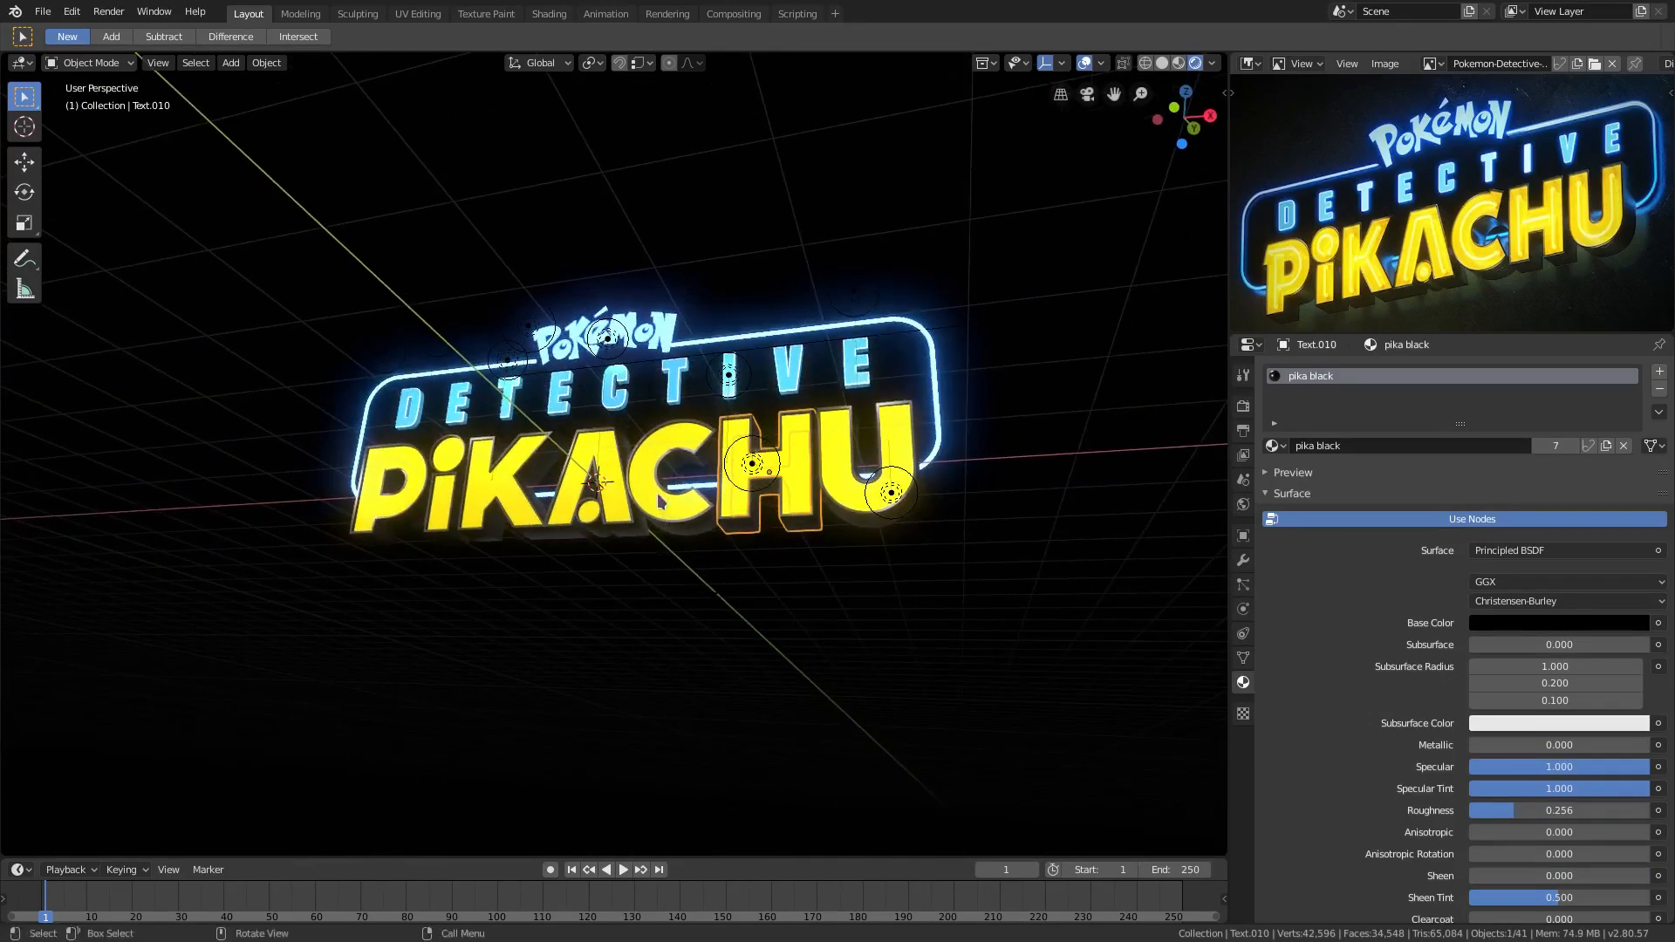
click(659, 503)
click(1493, 630)
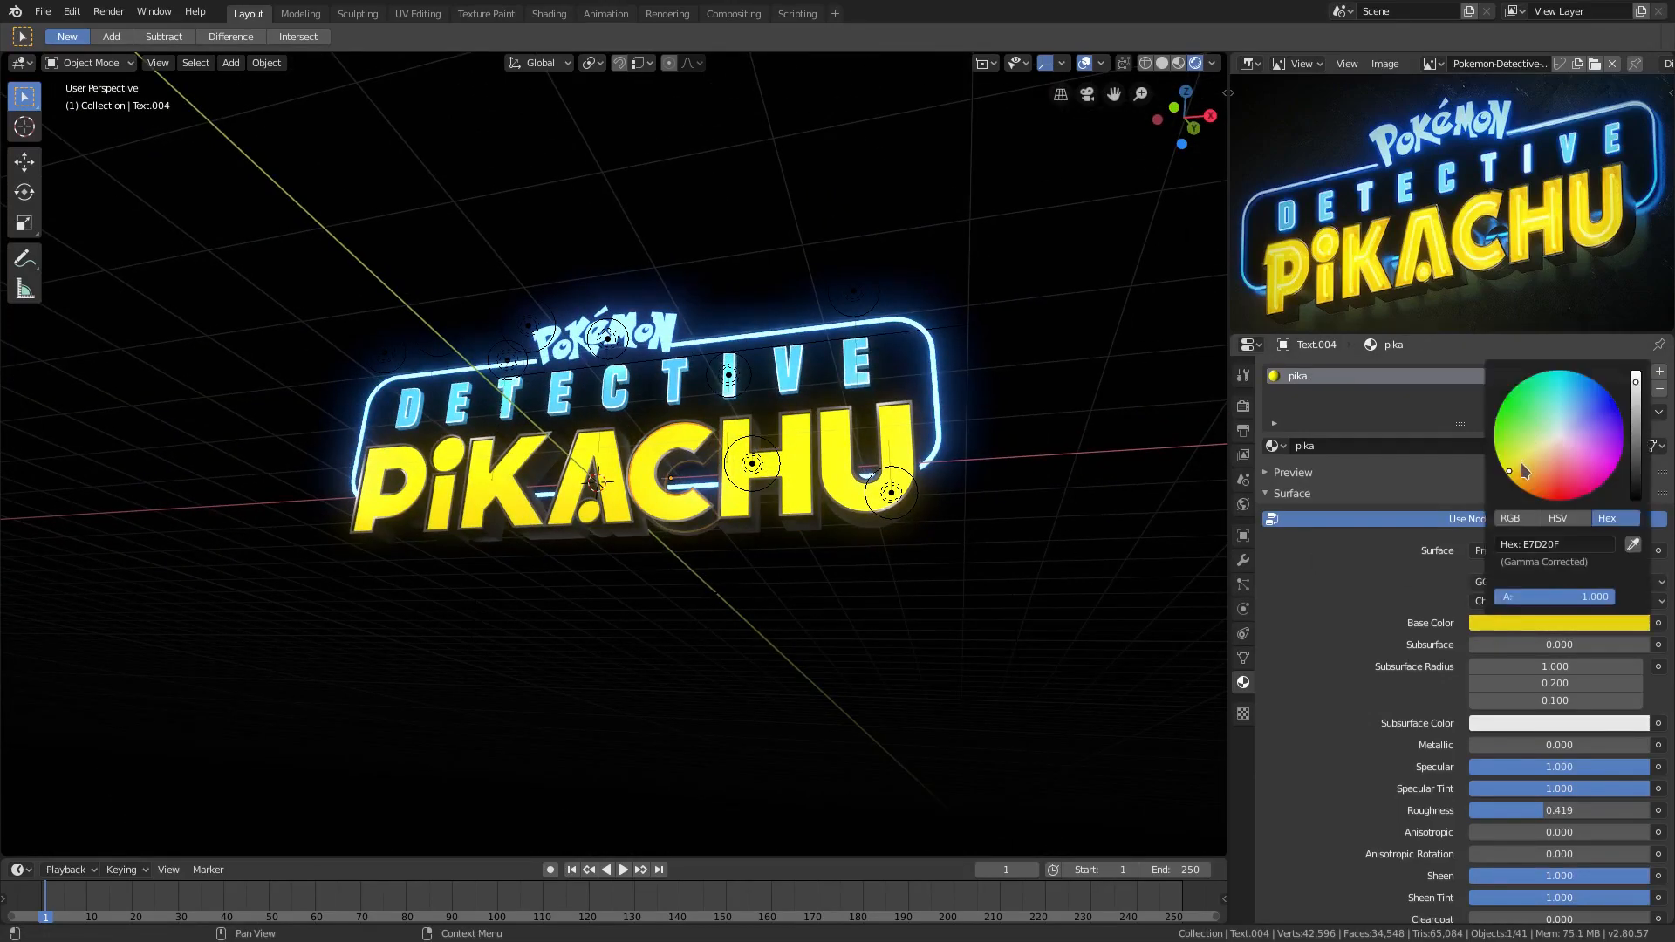
drag(1509, 472, 1509, 475)
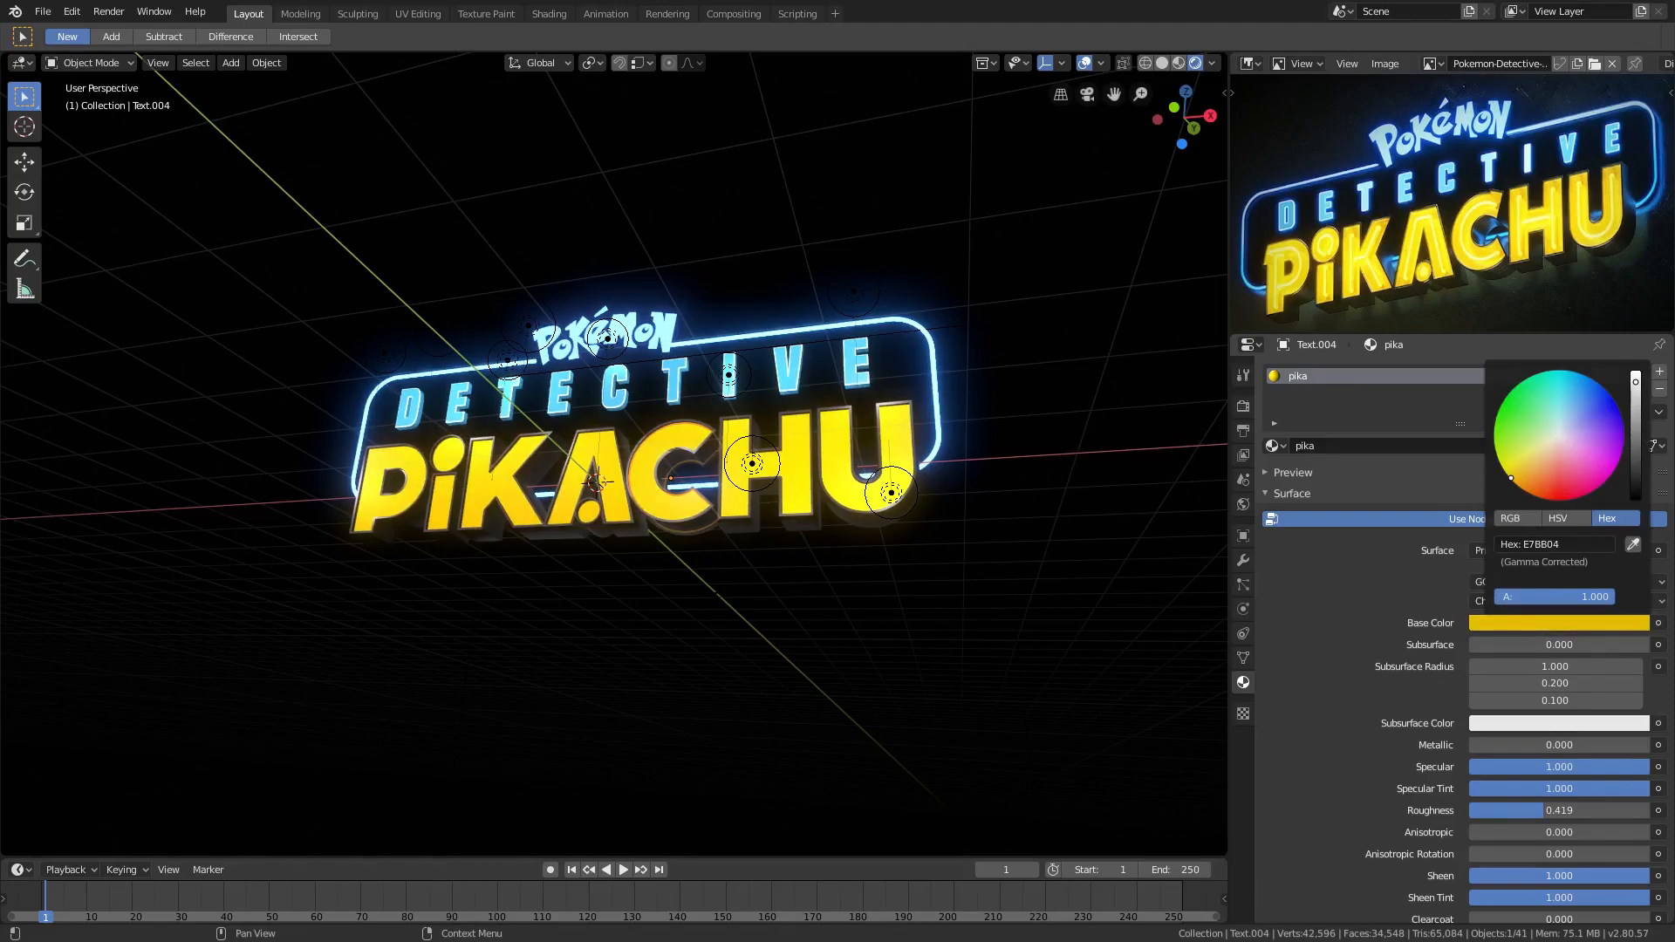
key(KP_0)
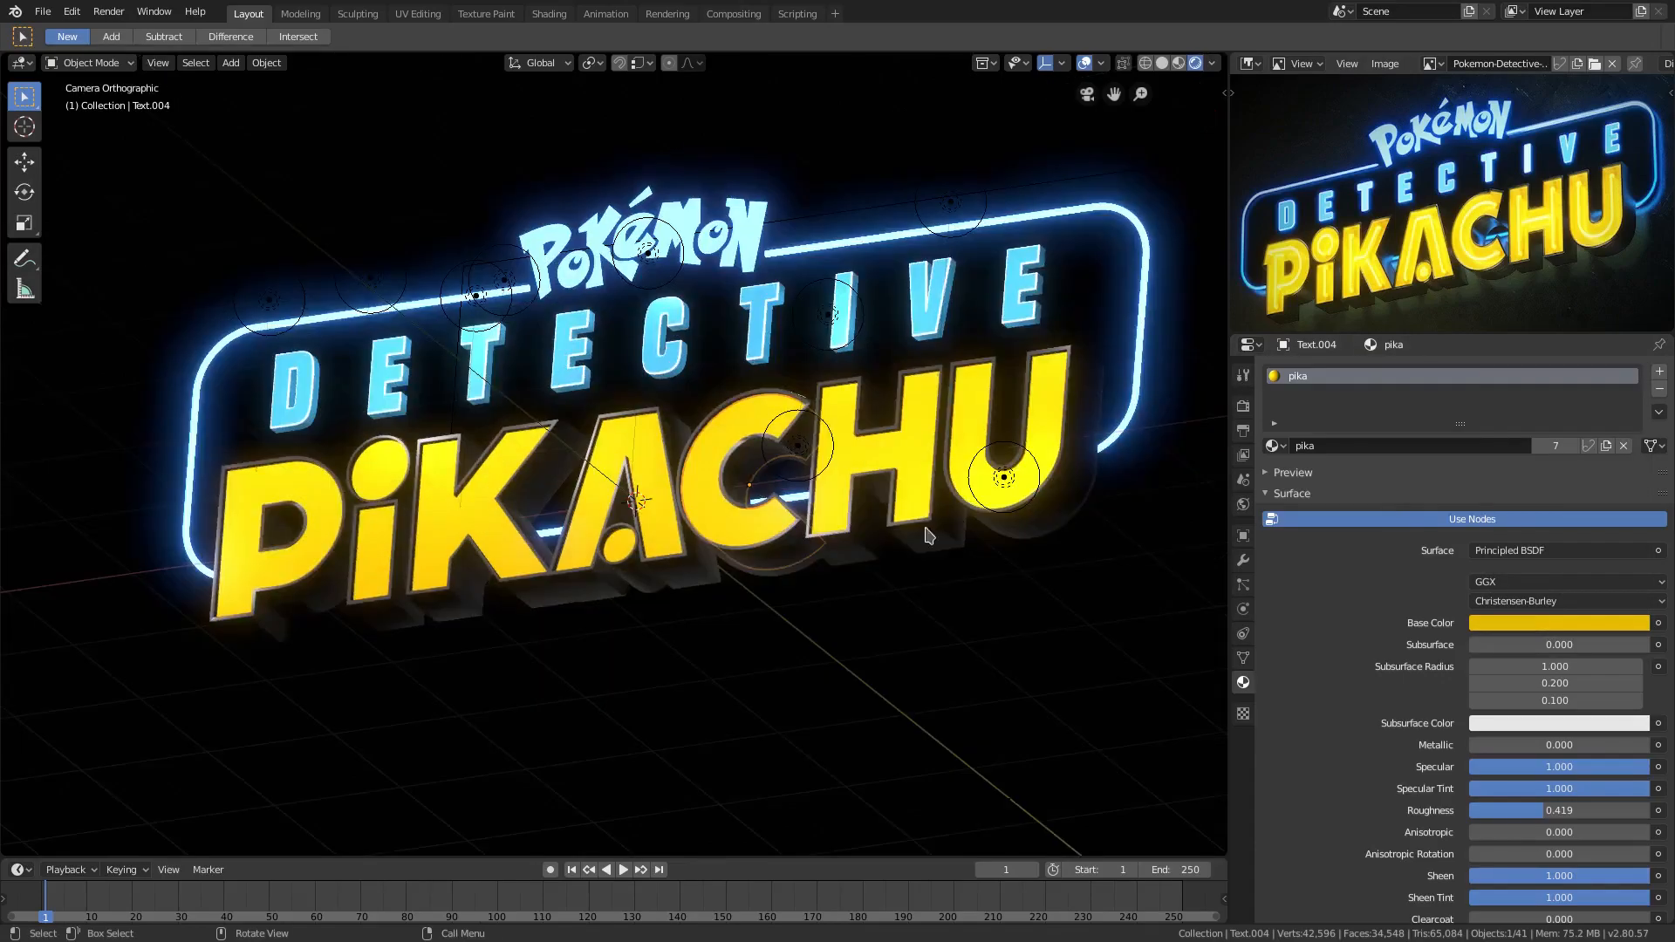
scroll(1055, 565, down, 3)
click(1524, 623)
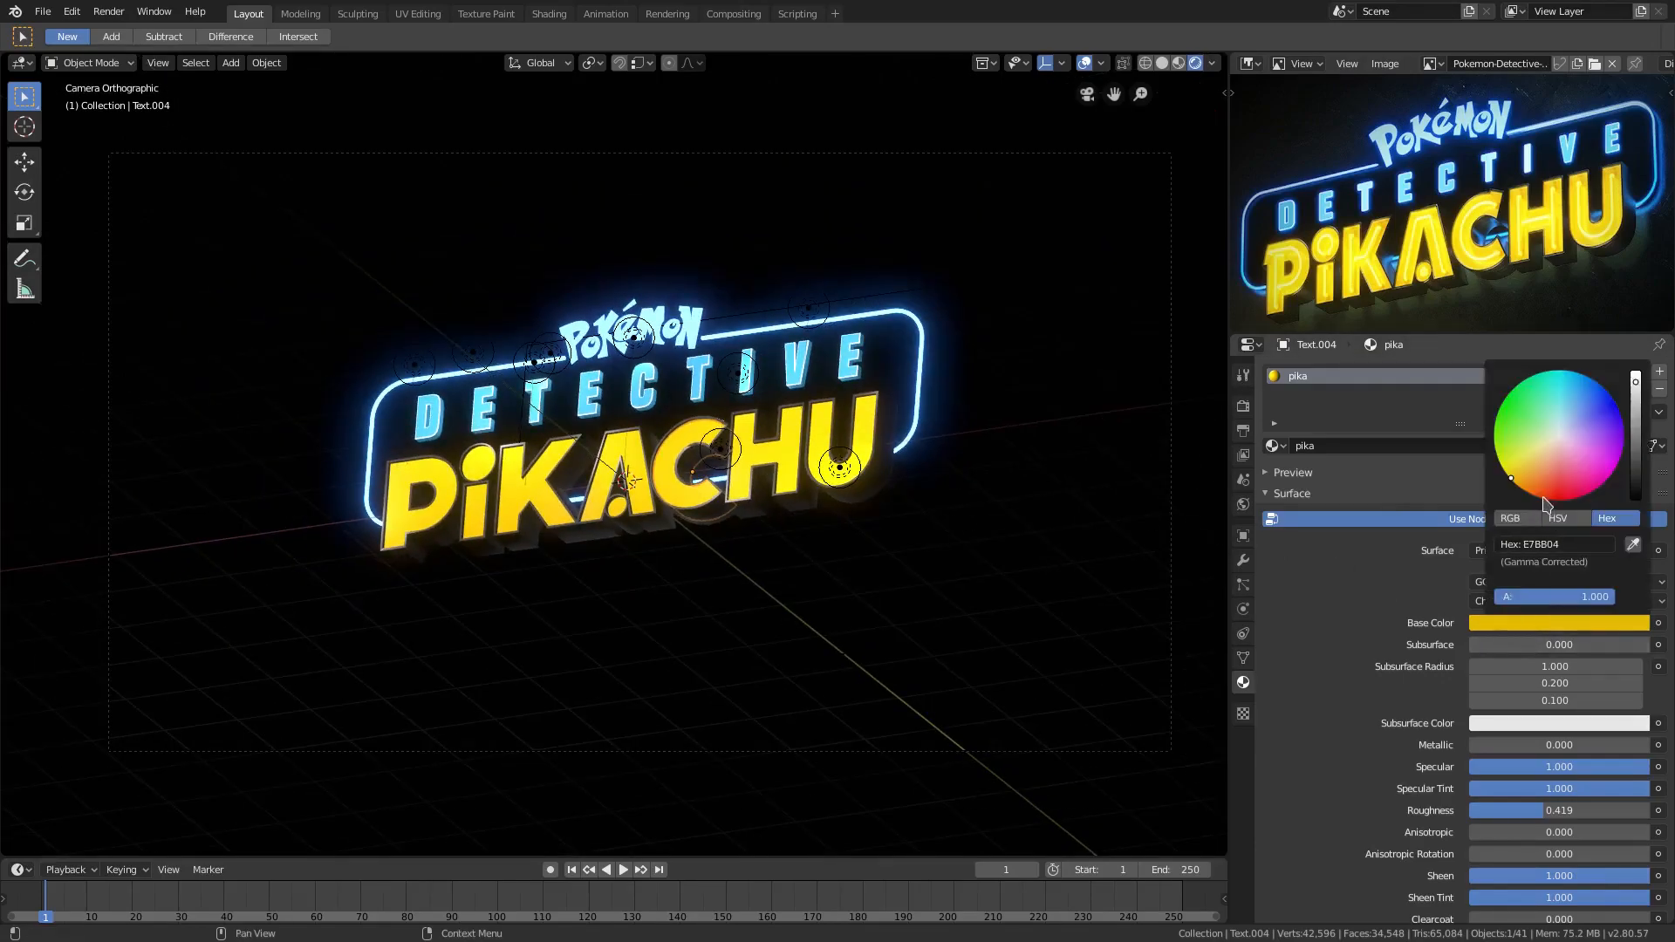
drag(1516, 481, 1508, 475)
Hide the overlays to examine the recolored logo through the camera and show them again.
click(1085, 63)
scroll(913, 538, down, 5)
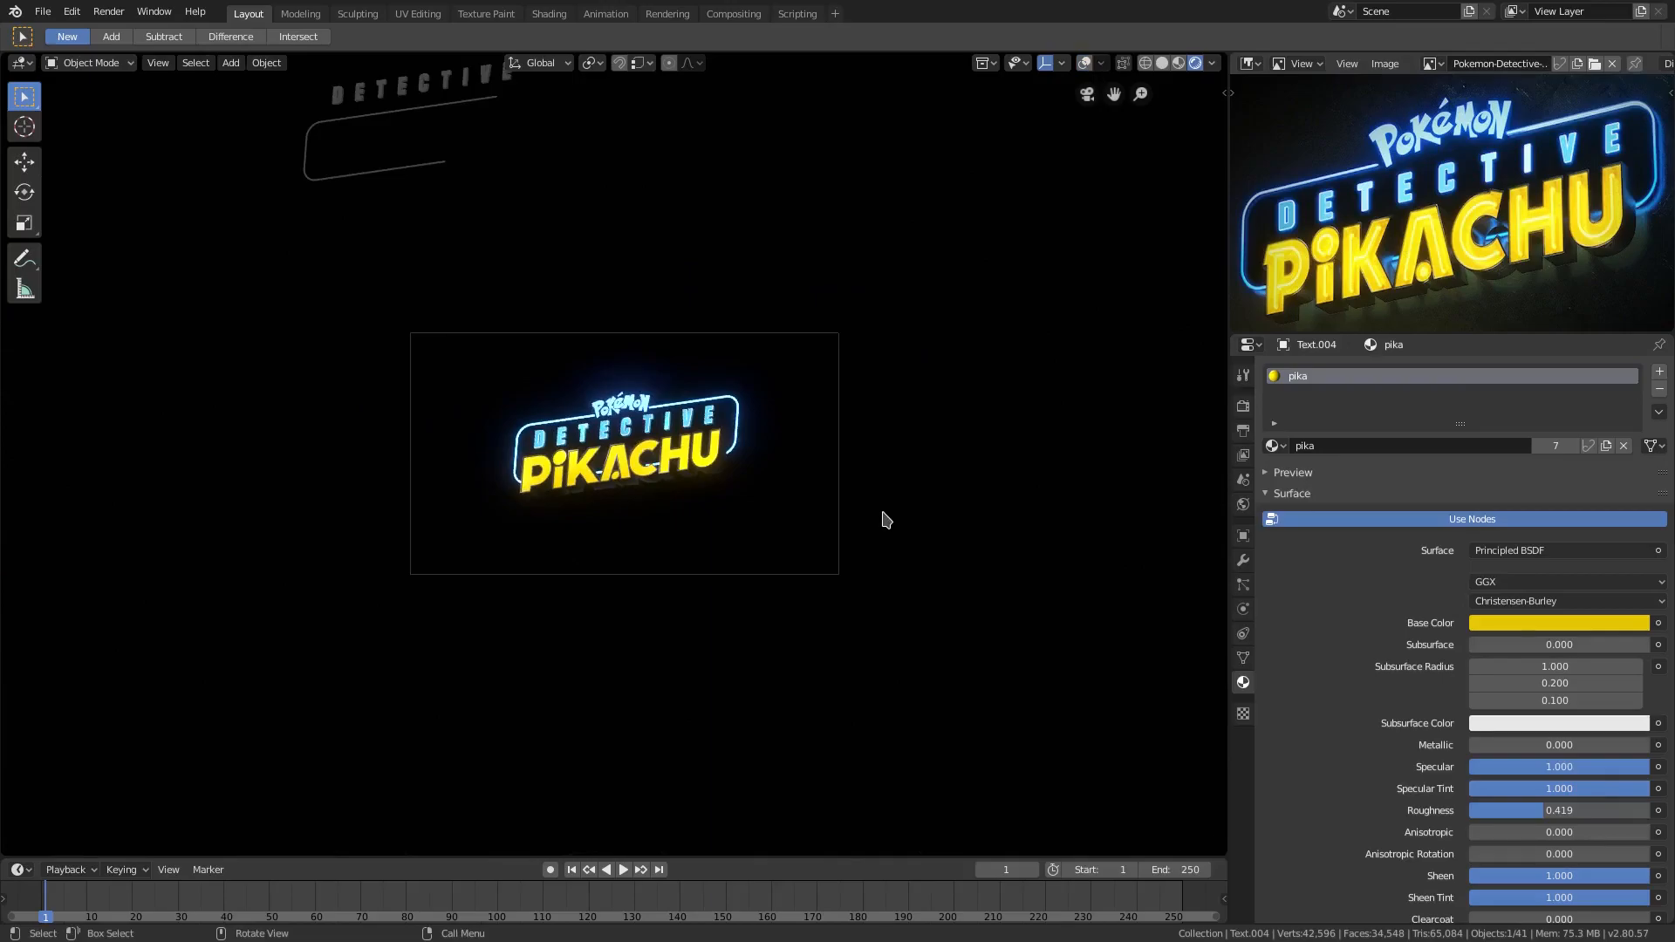
scroll(885, 520, up, 8)
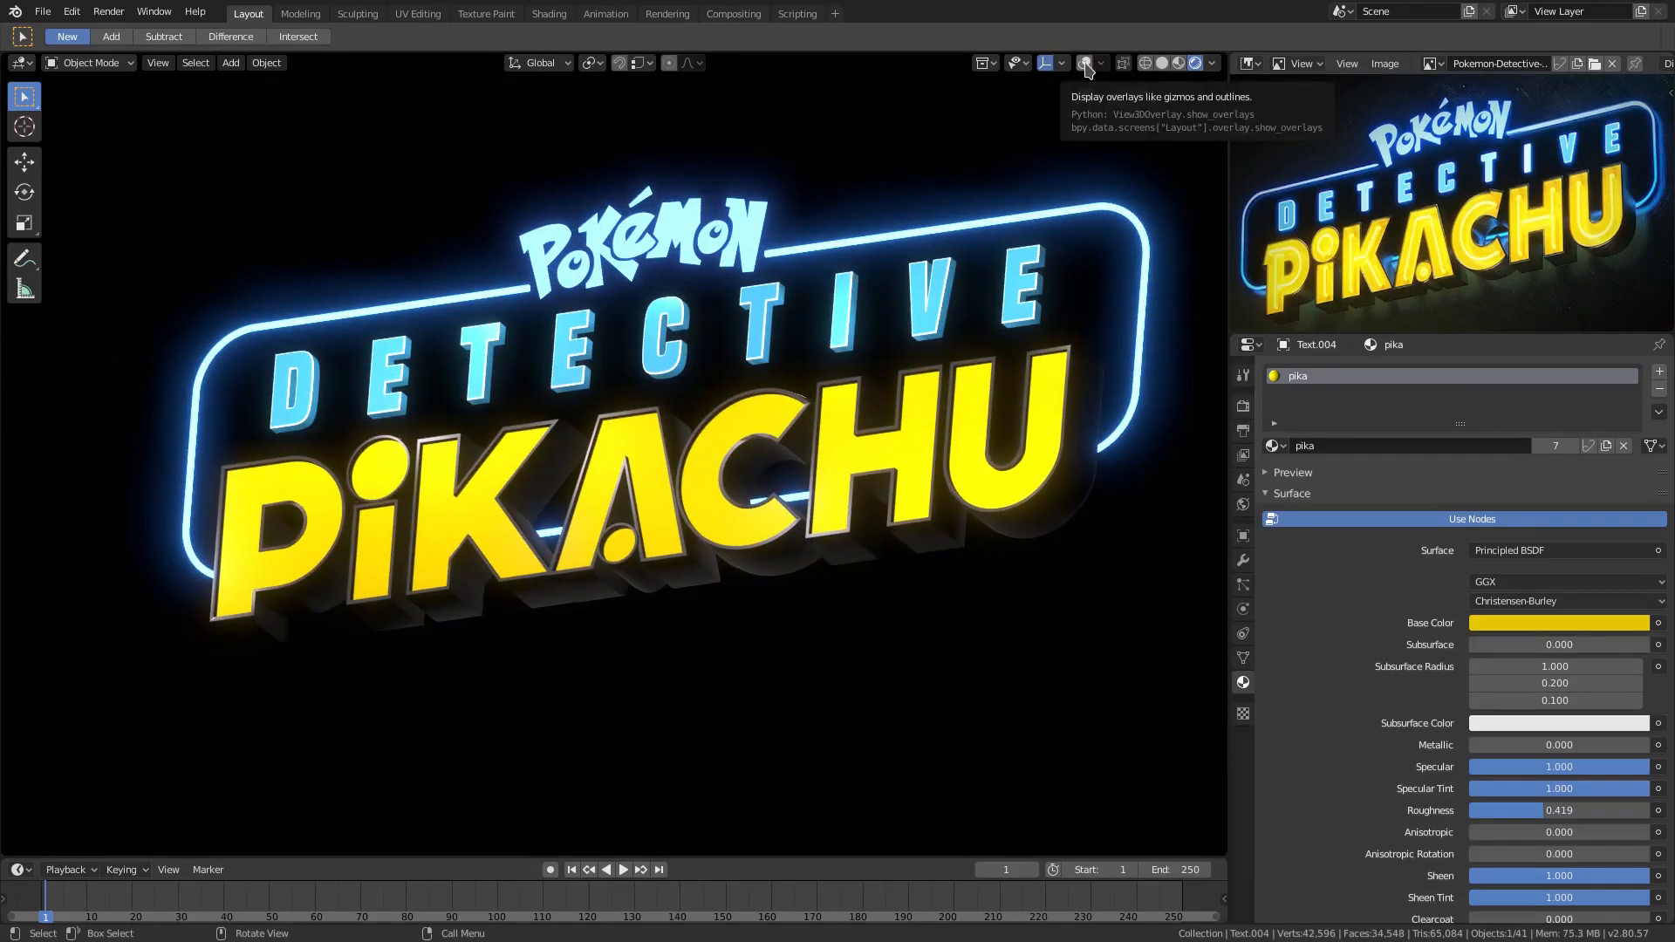
click(1085, 63)
Add a mesh plane at the centre of the logo and rotate it 90° about the X axis.
middle_drag(591, 436, 677, 468)
scroll(677, 468, up, 1)
key(KP_1)
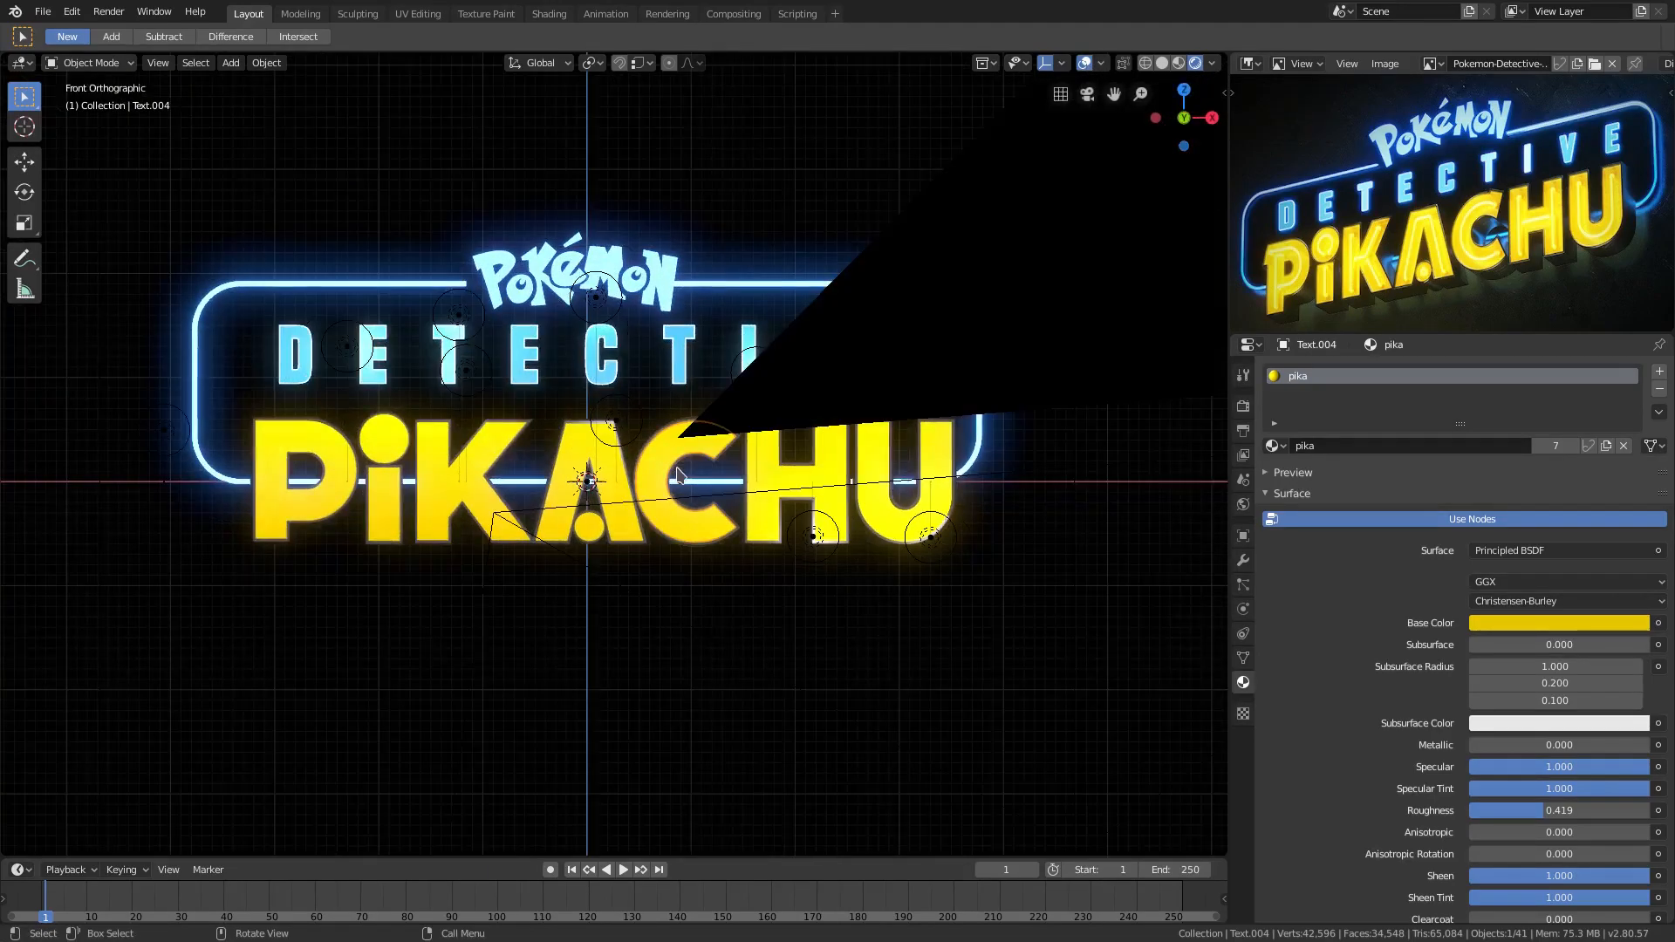
scroll(776, 391, up, 4)
shift+middle_drag(775, 391, 698, 426)
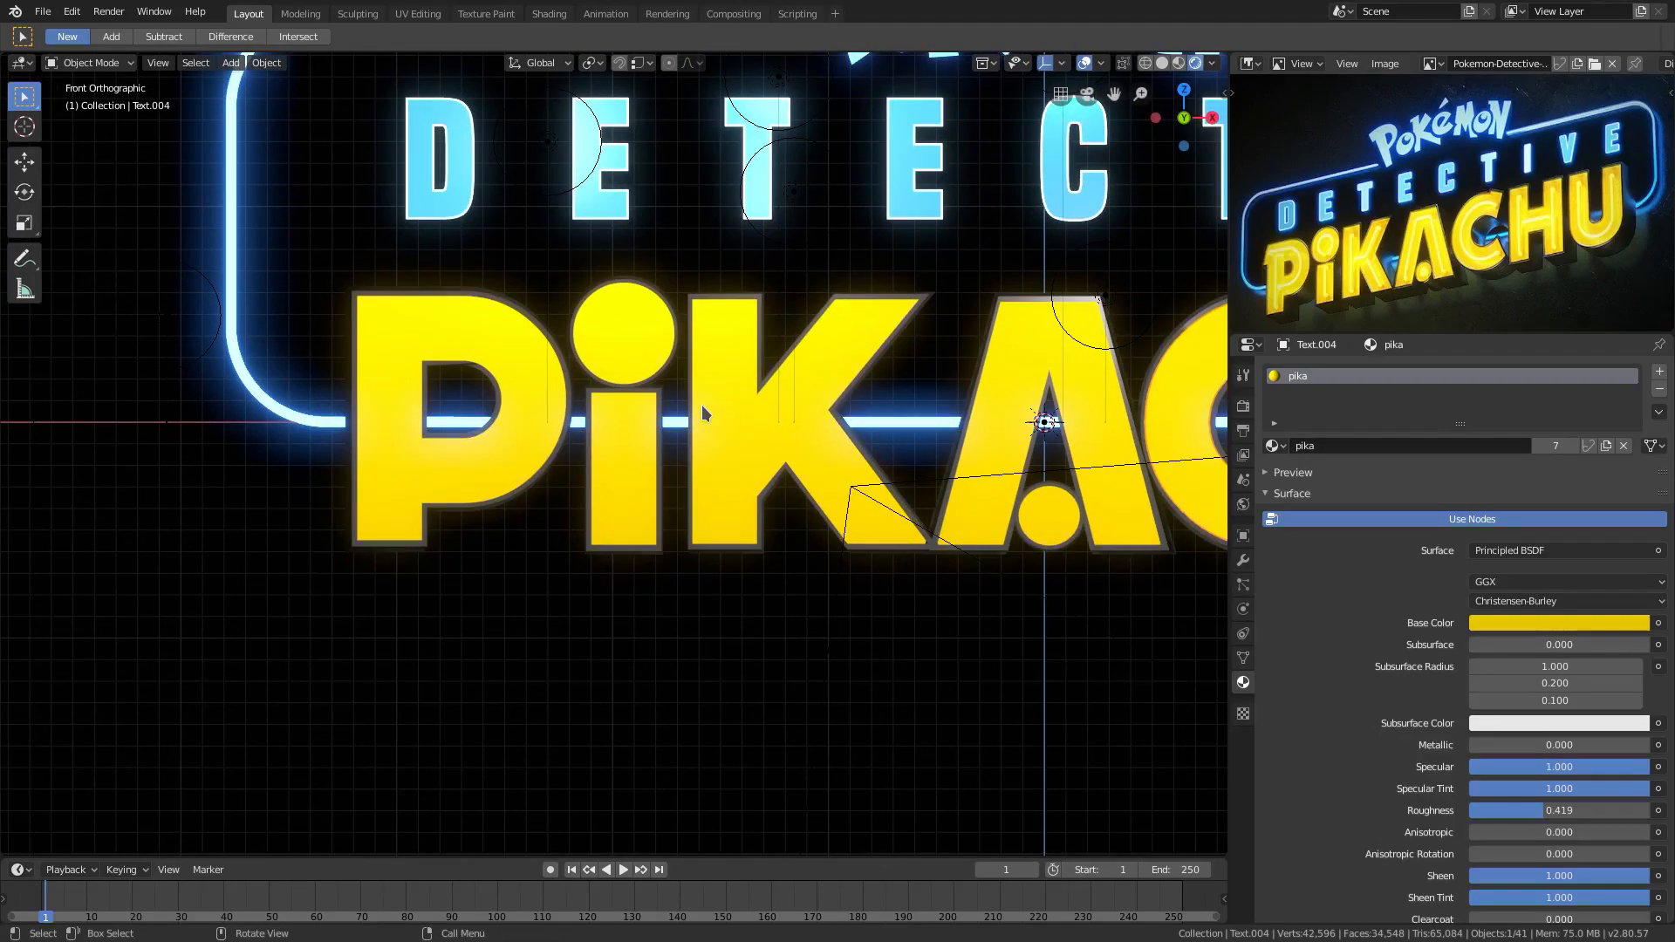
shift+middle_drag(932, 407, 726, 409)
shift+middle_drag(997, 404, 816, 405)
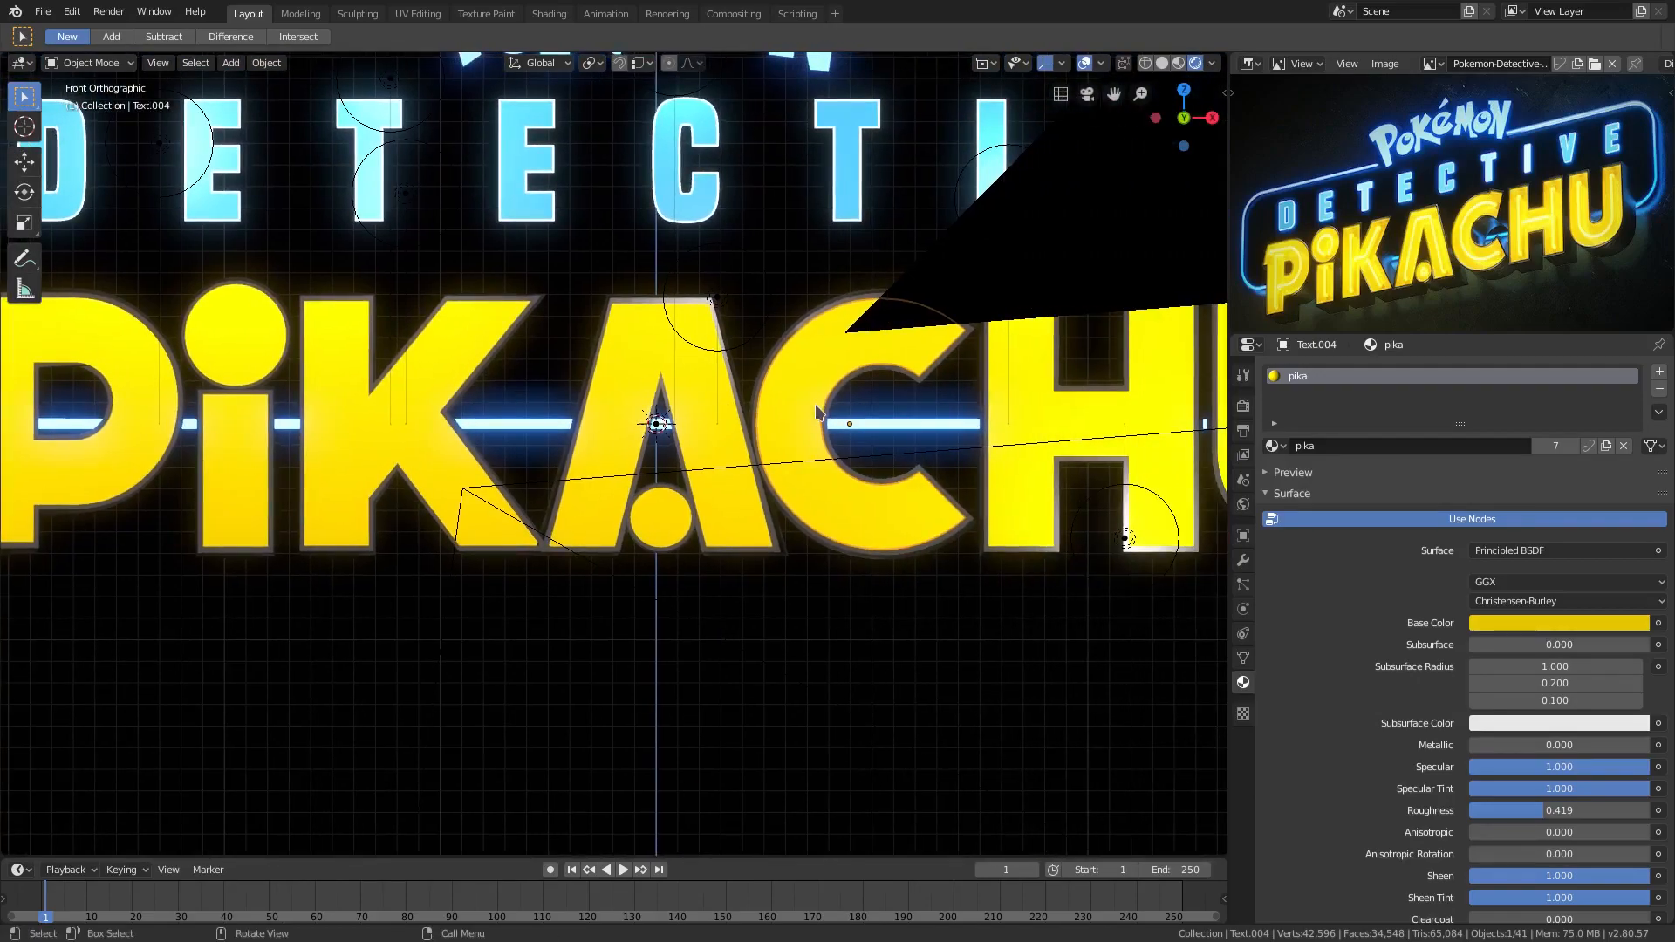
key(shift+a)
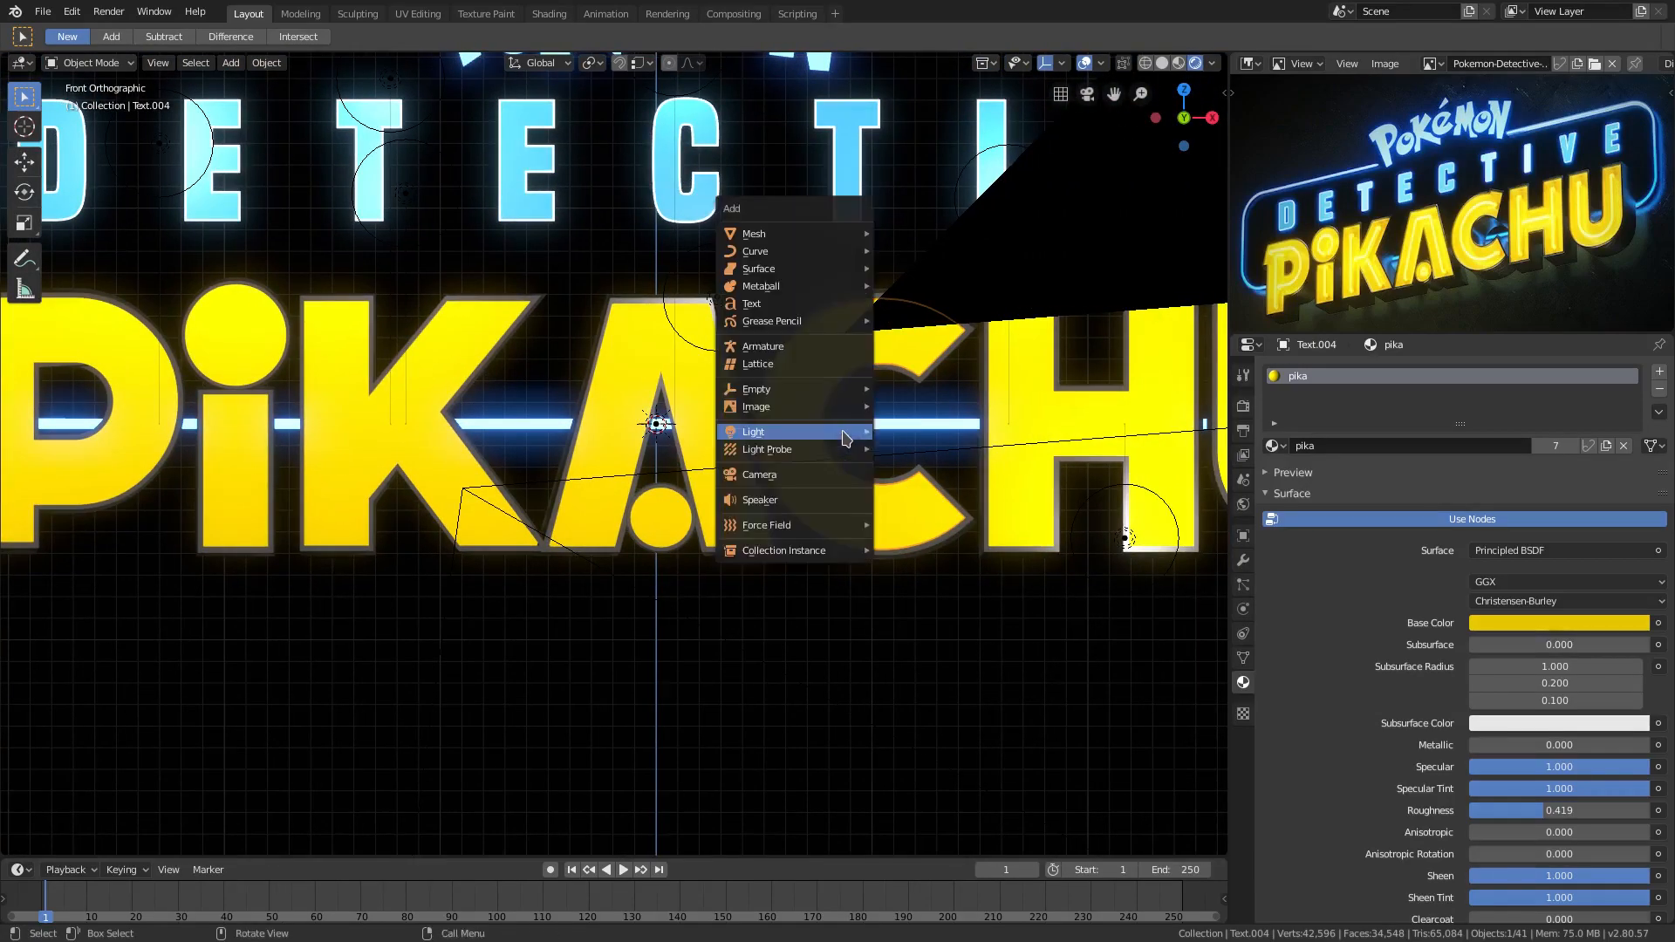
mouse_move(796, 243)
click(932, 233)
middle_drag(924, 253, 767, 382)
text(rx90)
key(Return)
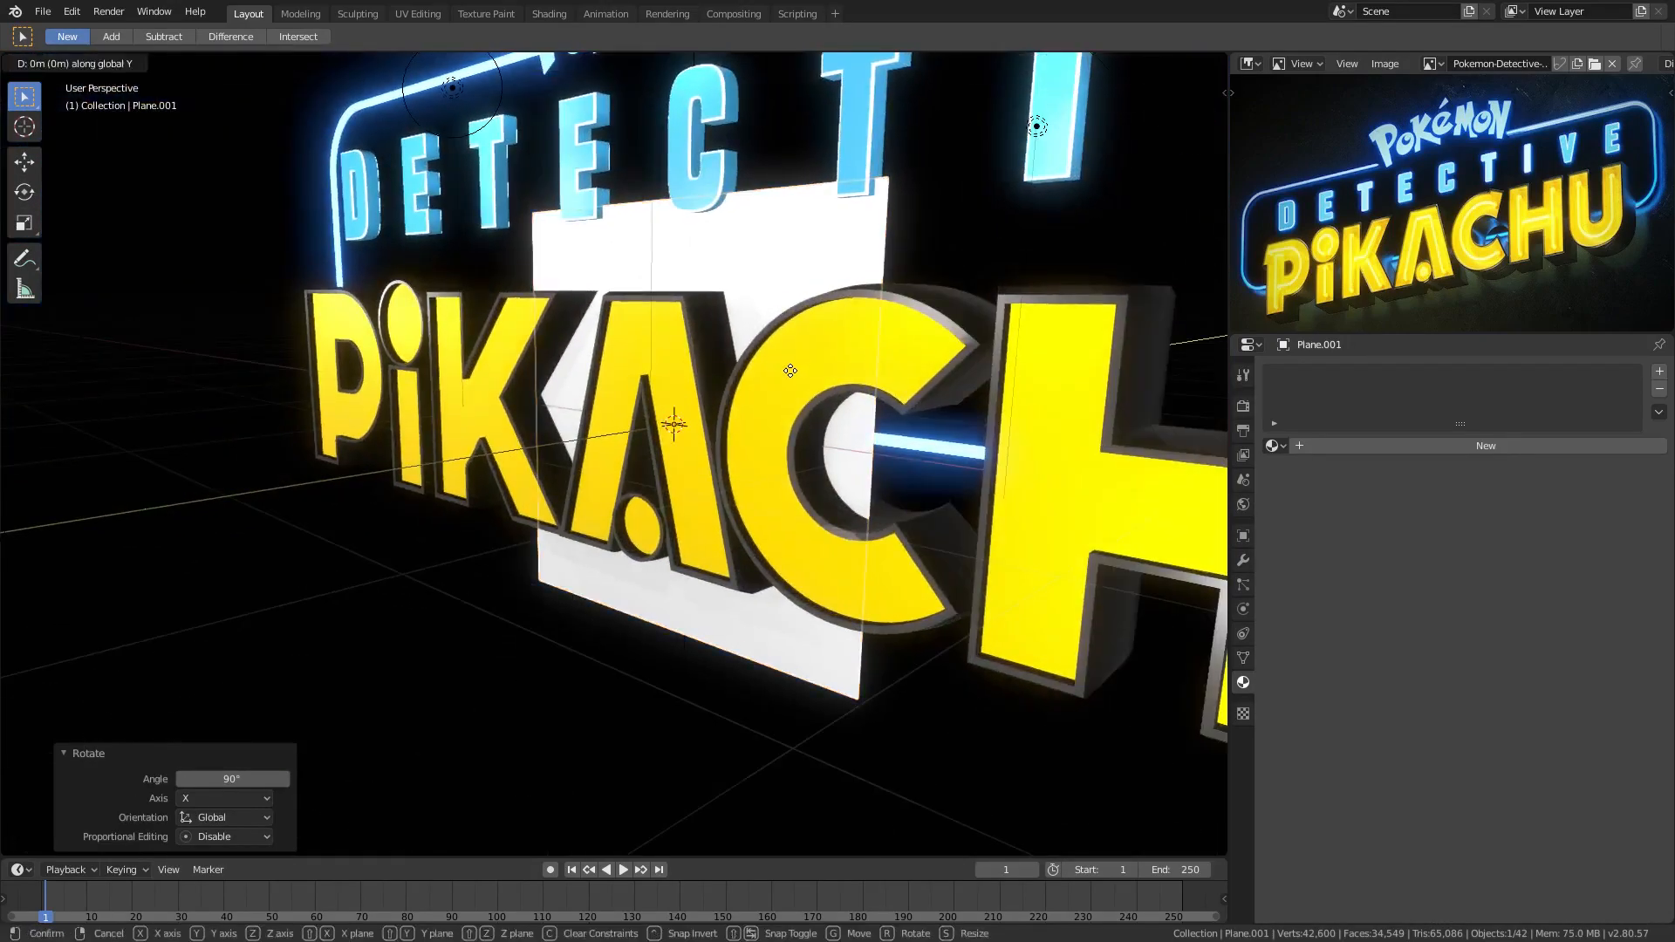
Move the plane -0.791 m along Y in front of the letters and scale it down to a small square.
key(g)
key(y)
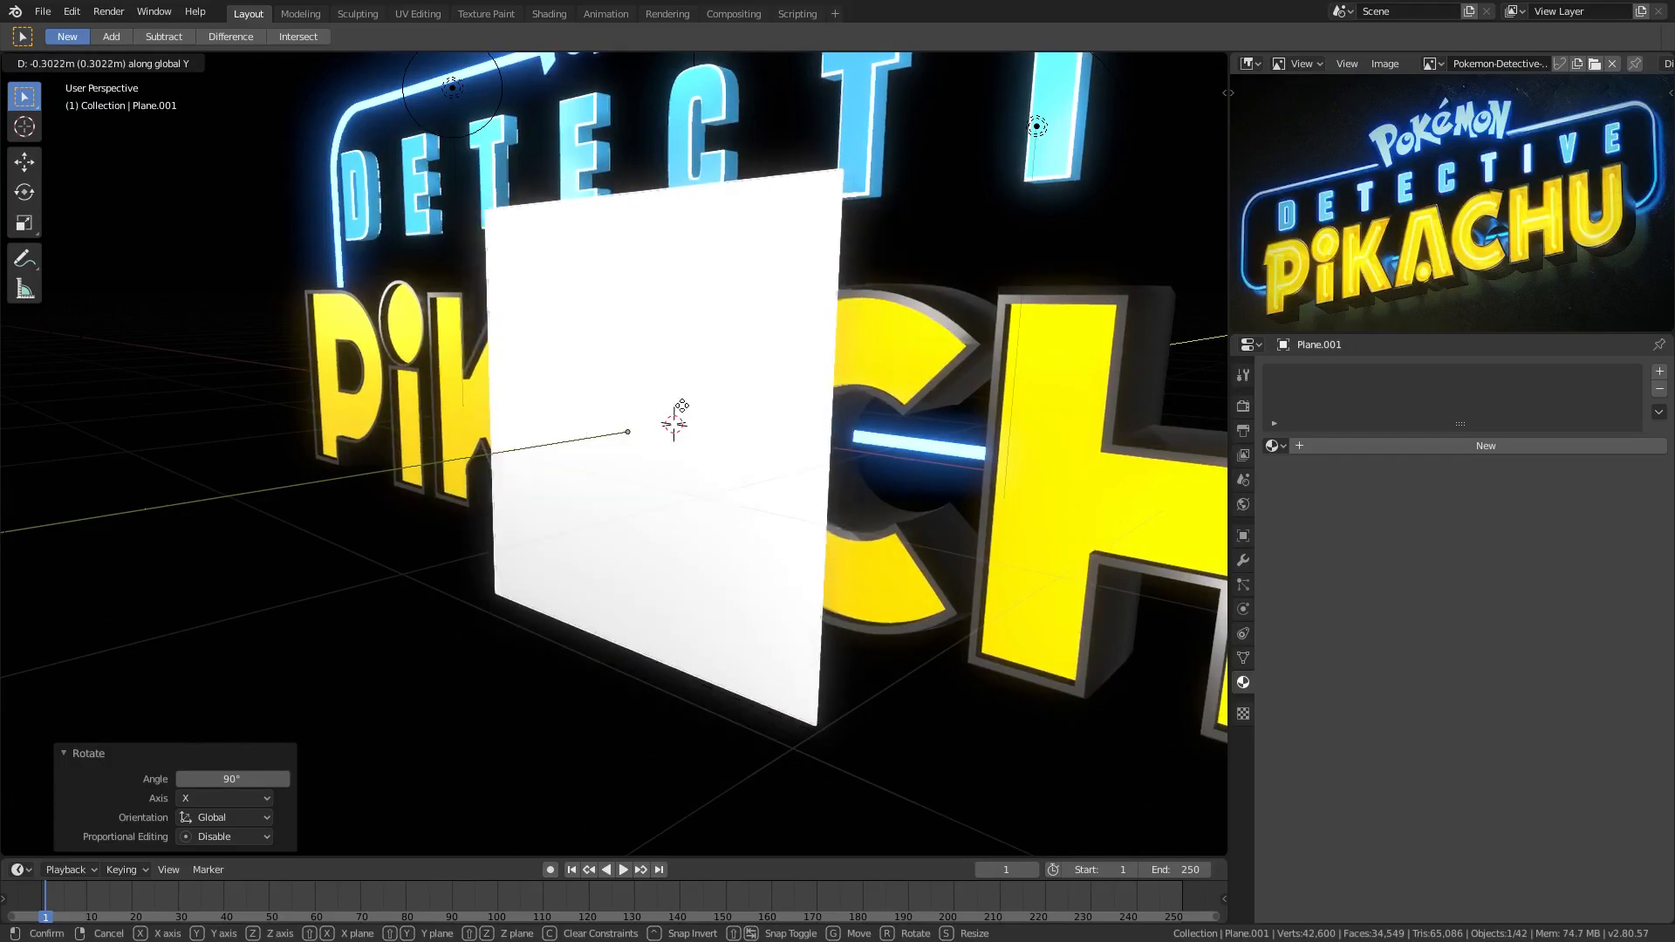
click(792, 407)
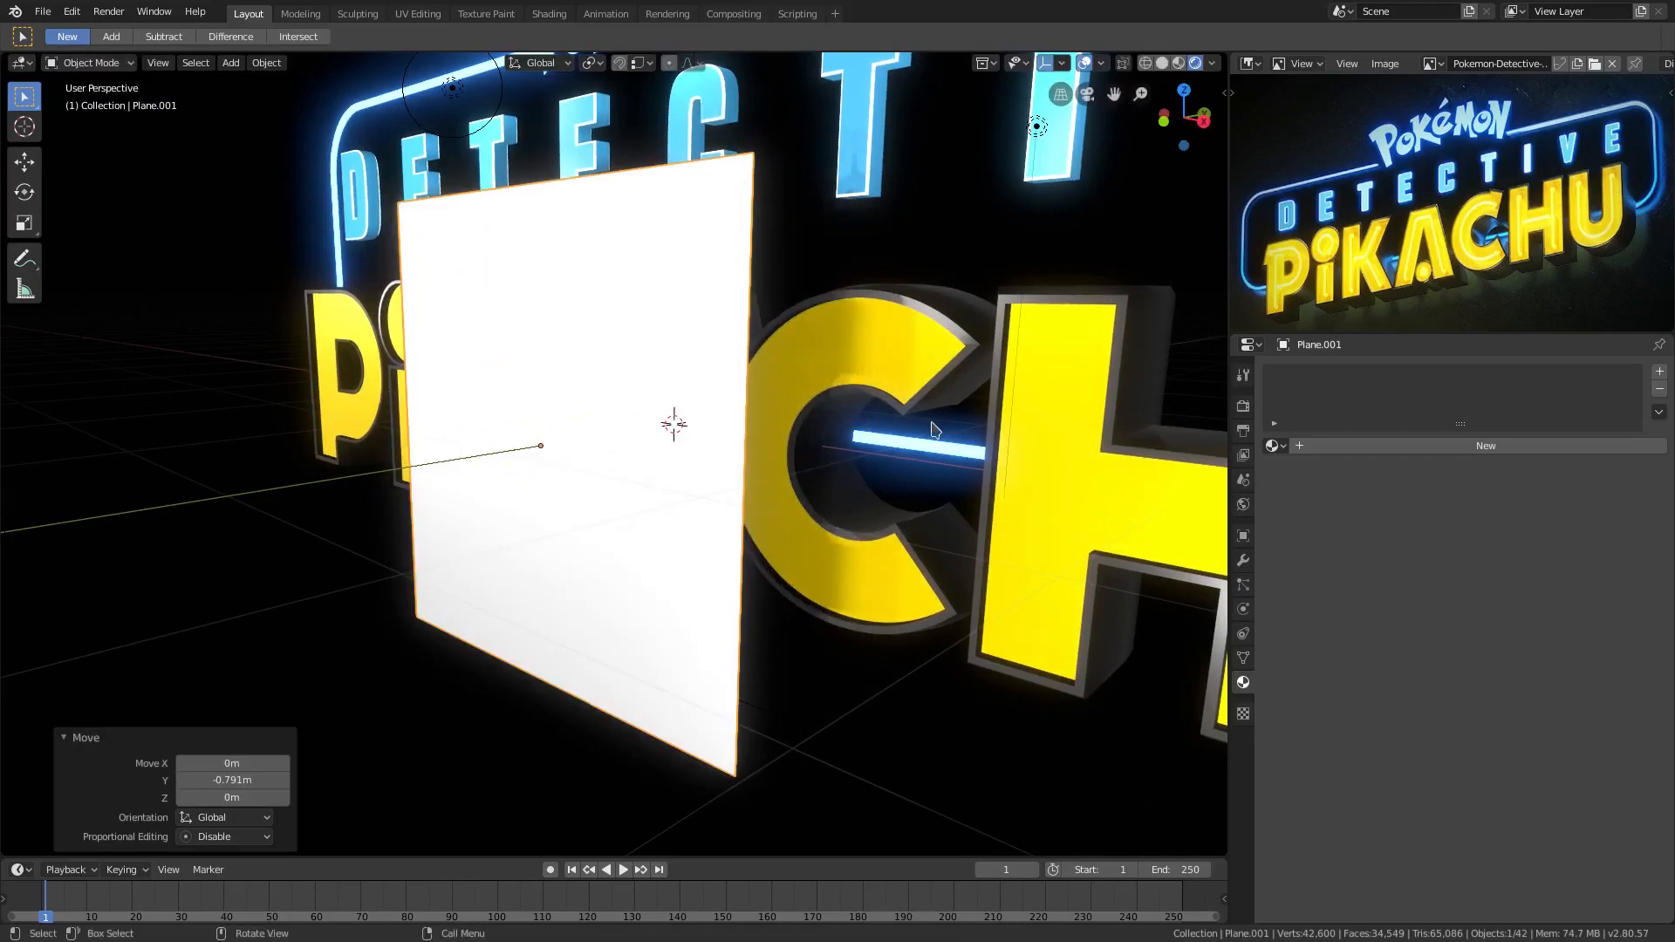
key(s)
click(555, 444)
Move the small plane along X by -1.76 m and a further -1.27 m onto the stem of the letter P.
middle_drag(555, 444, 676, 428)
key(g)
key(x)
click(238, 410)
shift+middle_drag(410, 410, 786, 408)
key(KP_1)
scroll(847, 404, up, 3)
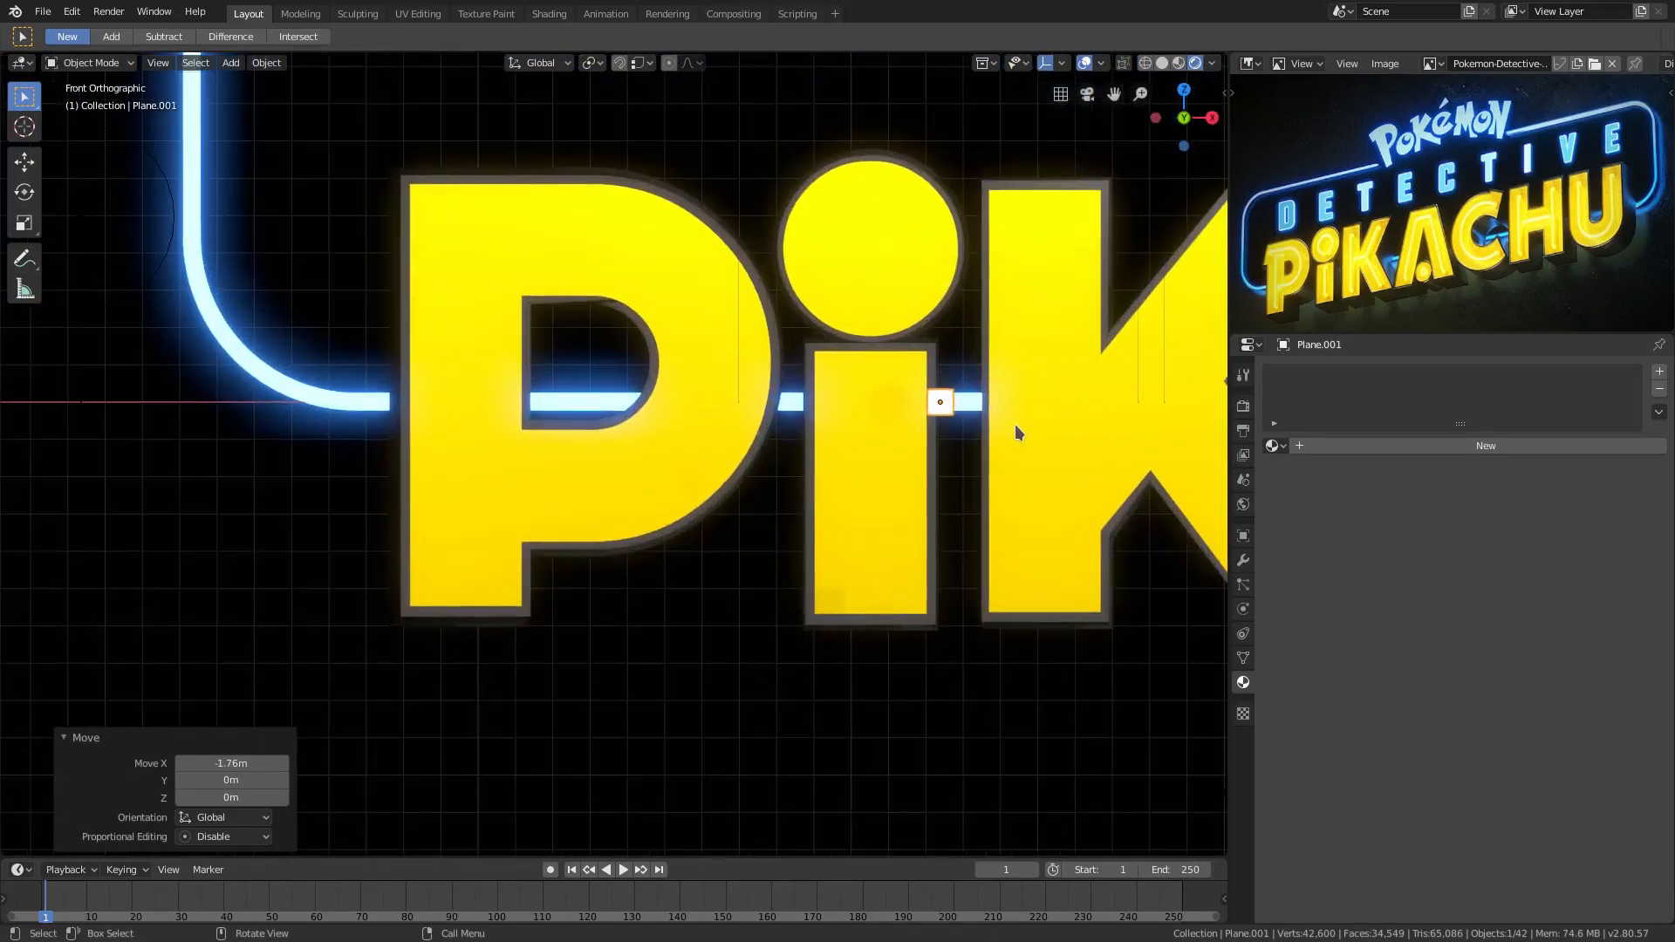
key(g)
key(x)
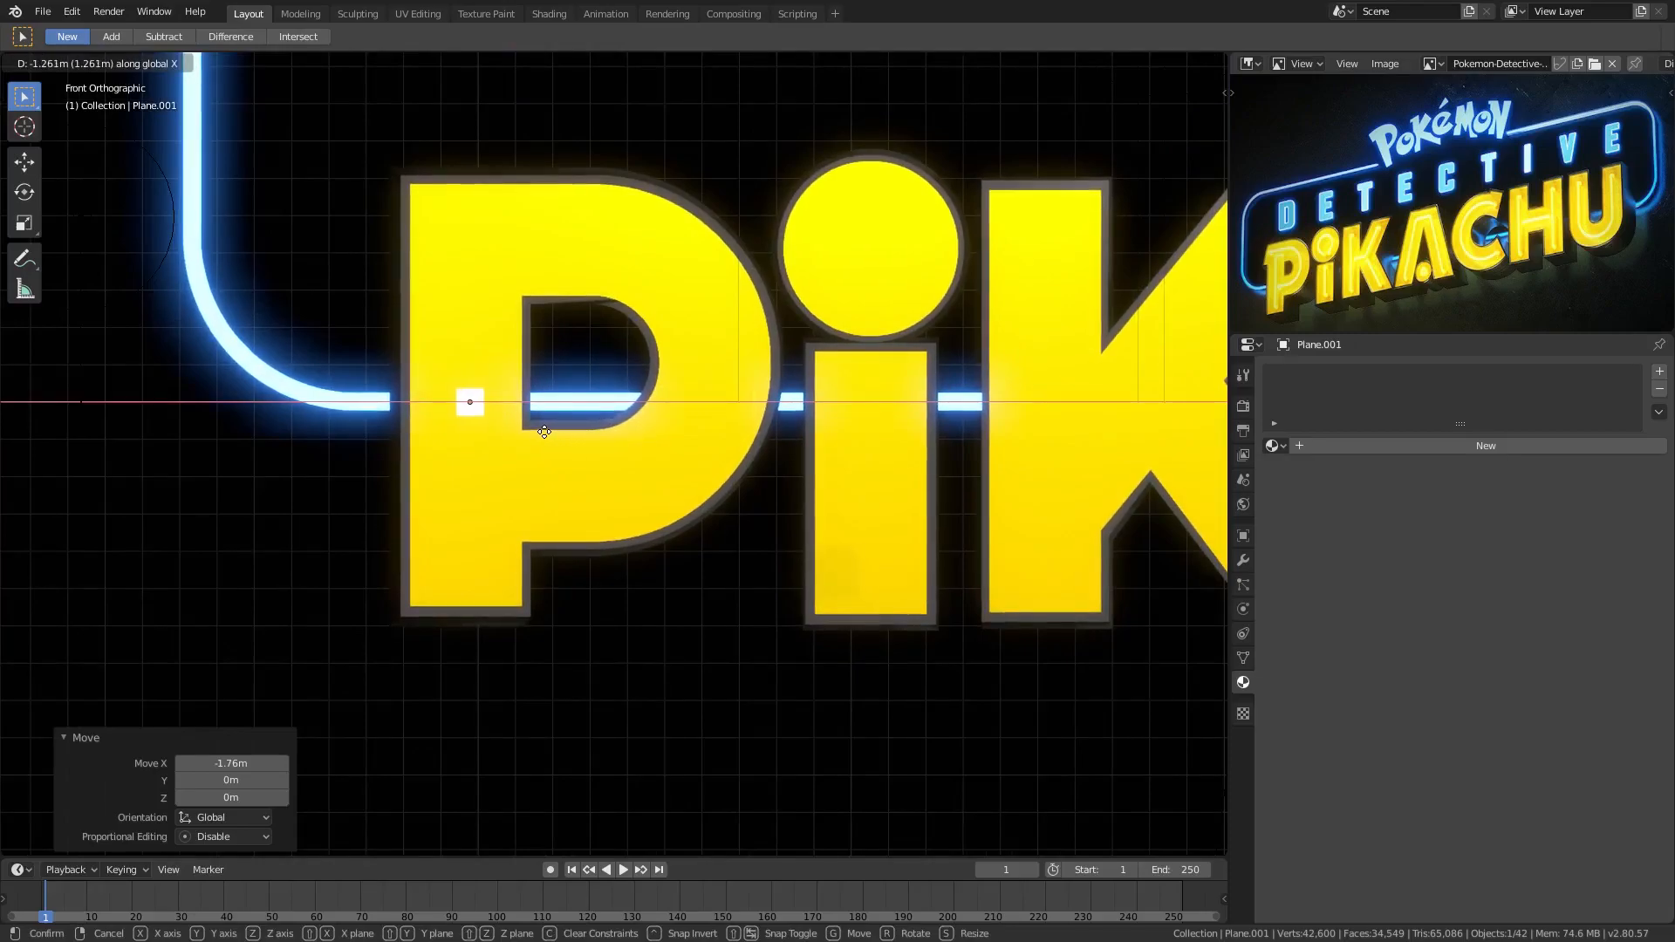
click(542, 423)
Scale the small plane on the P's stem uniformly by 0.592.
key(s)
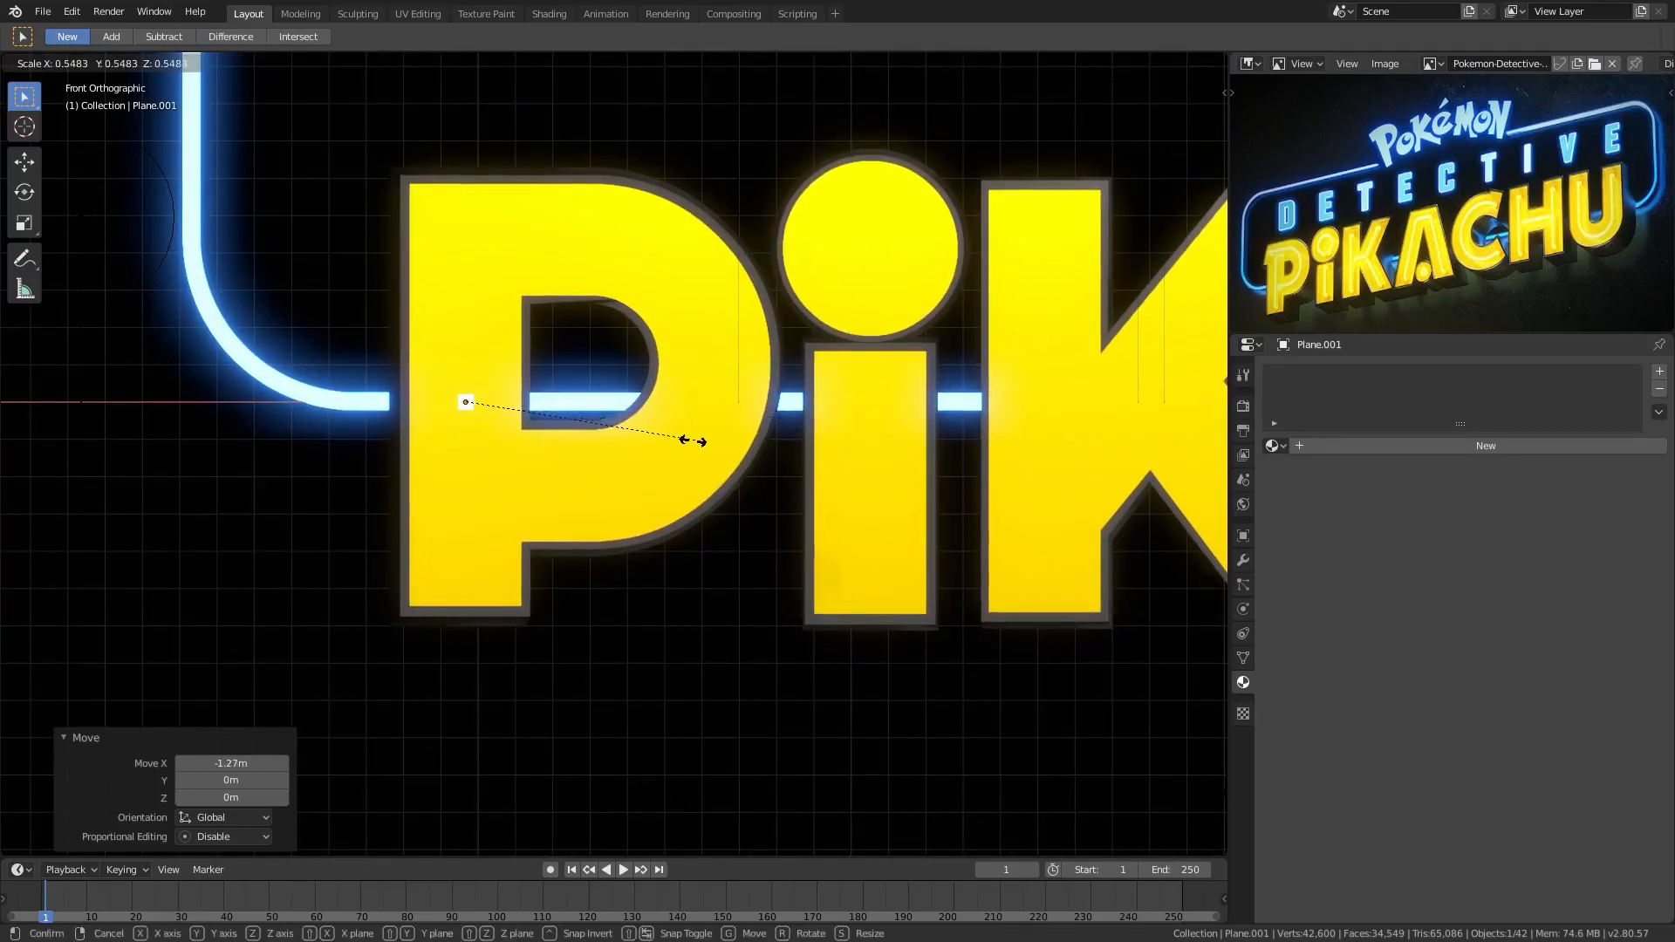
click(698, 427)
scroll(670, 407, up, 2)
scroll(610, 384, down, 1)
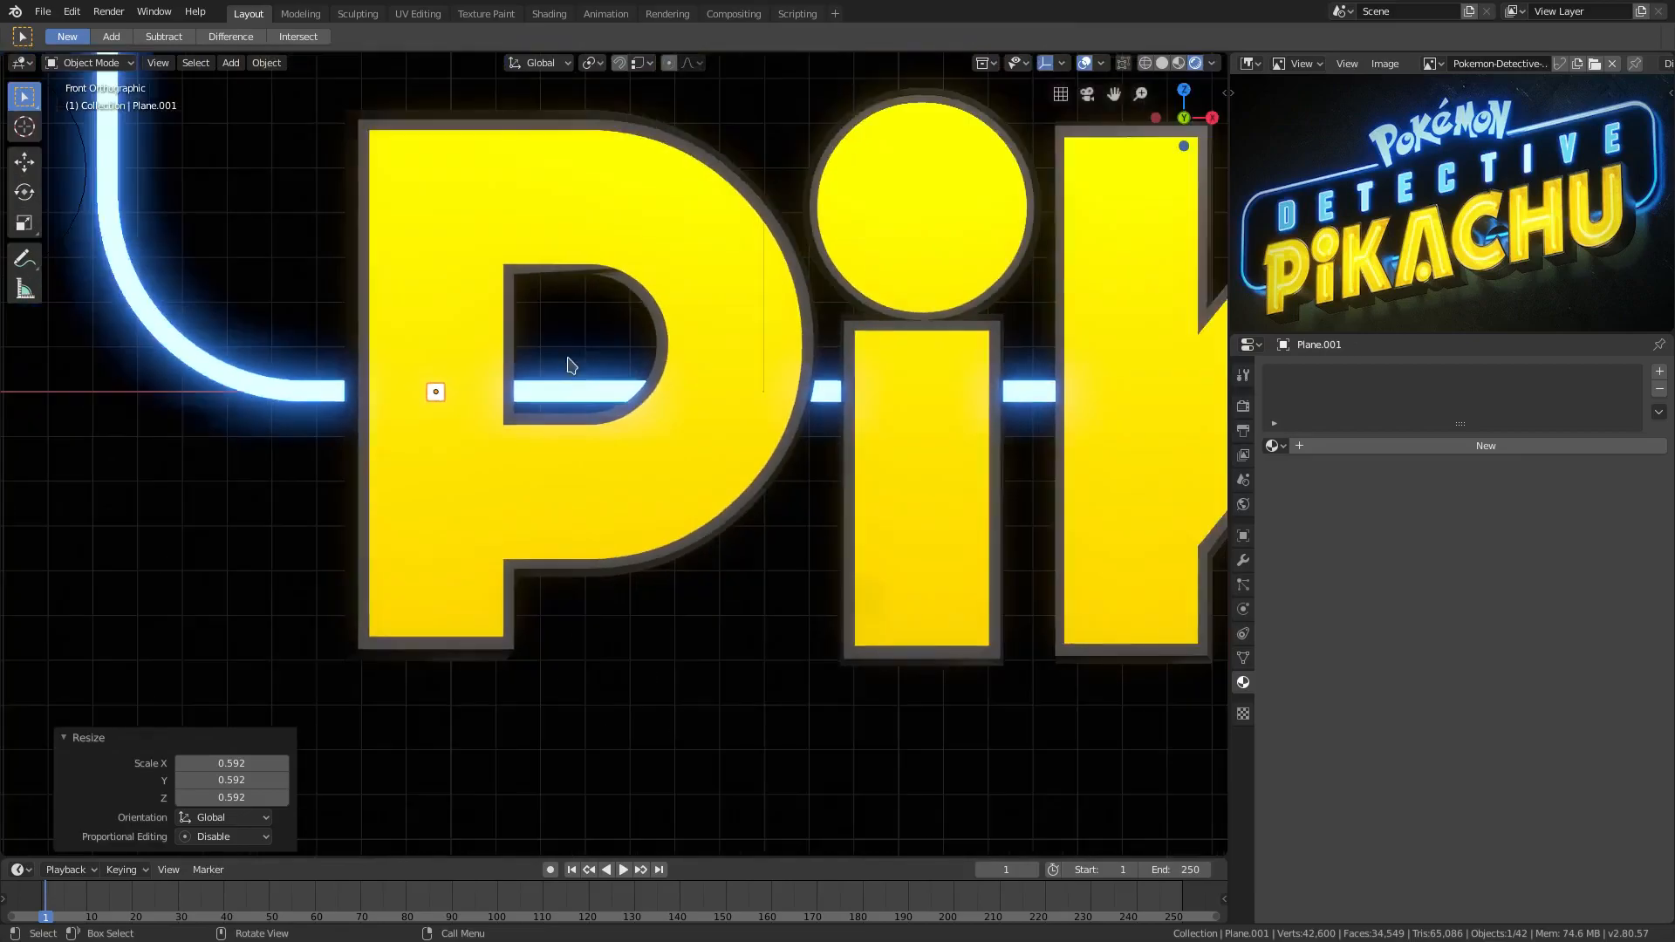
Stretch the plane along Z into a tall thin strip on the P's stem and move it -0.0195 m along Z.
shift+middle_drag(572, 369, 684, 410)
key(s)
key(z)
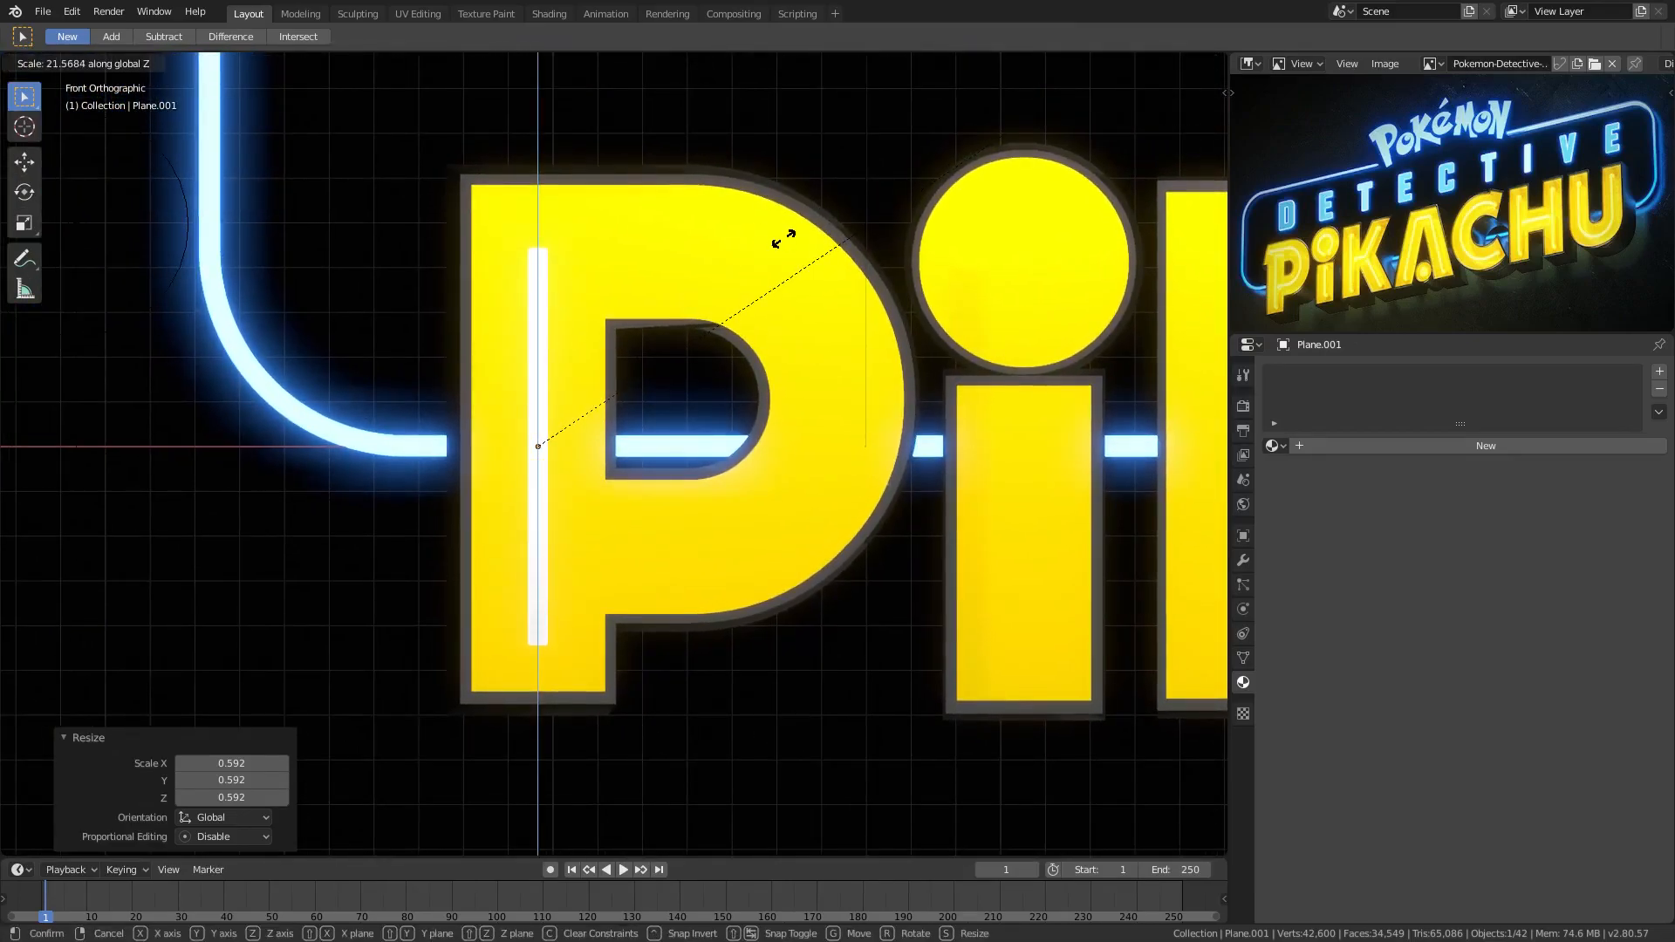
click(626, 340)
key(g)
key(z)
click(624, 423)
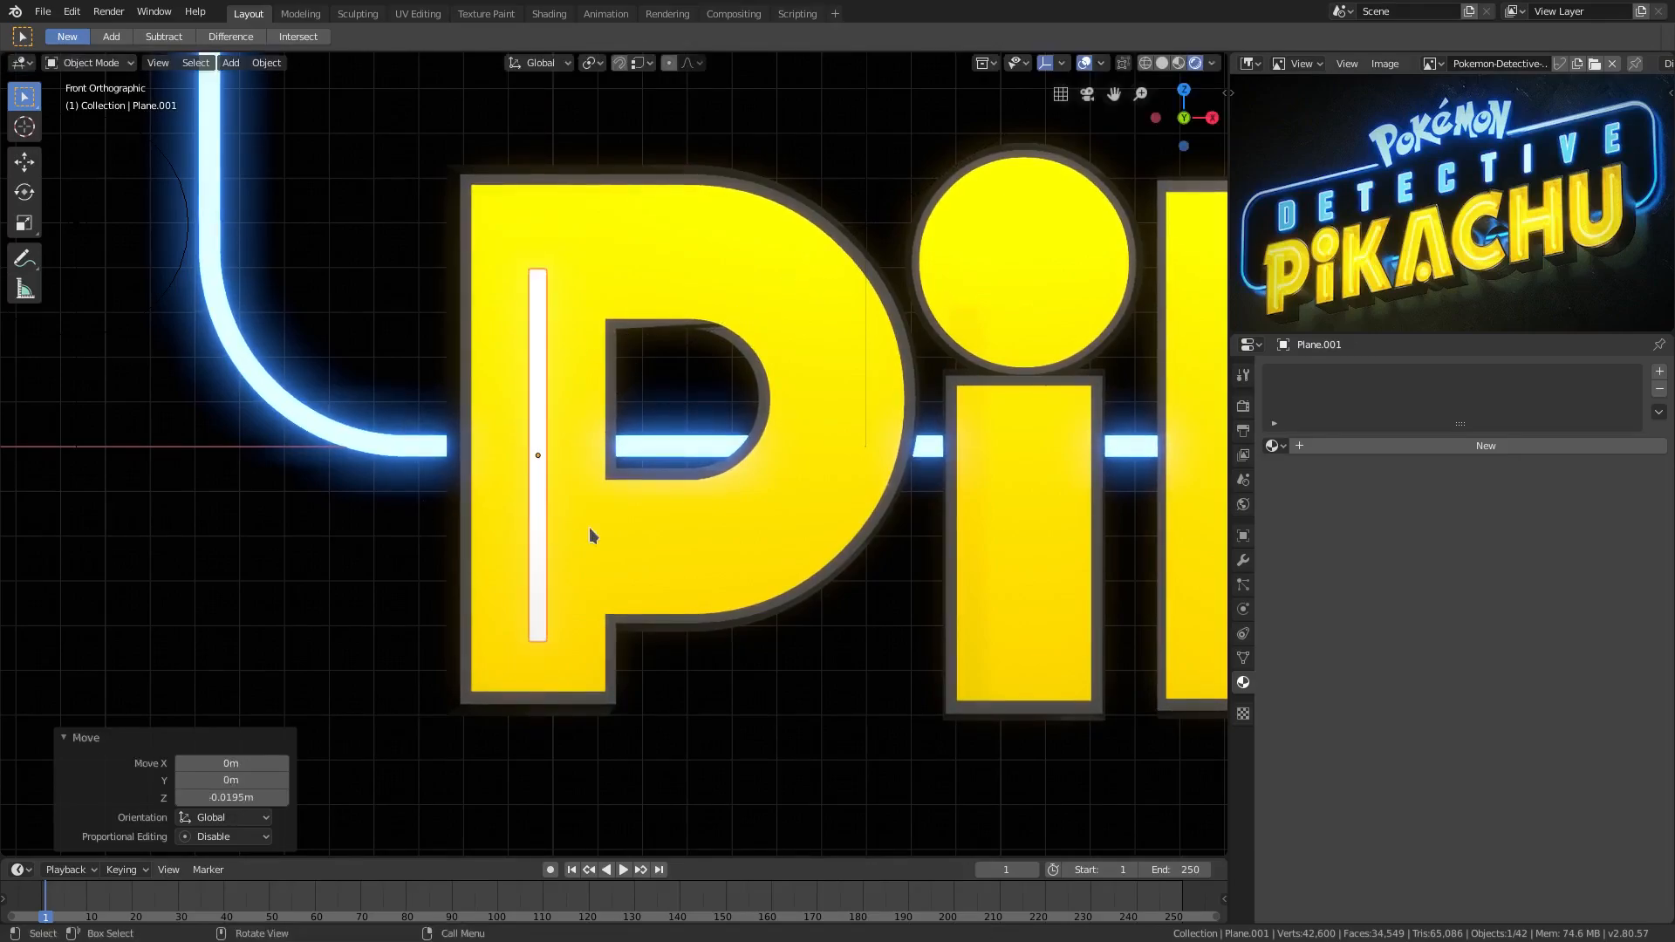
Duplicate the strip onto the letter i, offset 1.09 m along X and -0.174 m along Z.
scroll(571, 534, down, 2)
shift+middle_drag(539, 511, 494, 511)
key(shift+d)
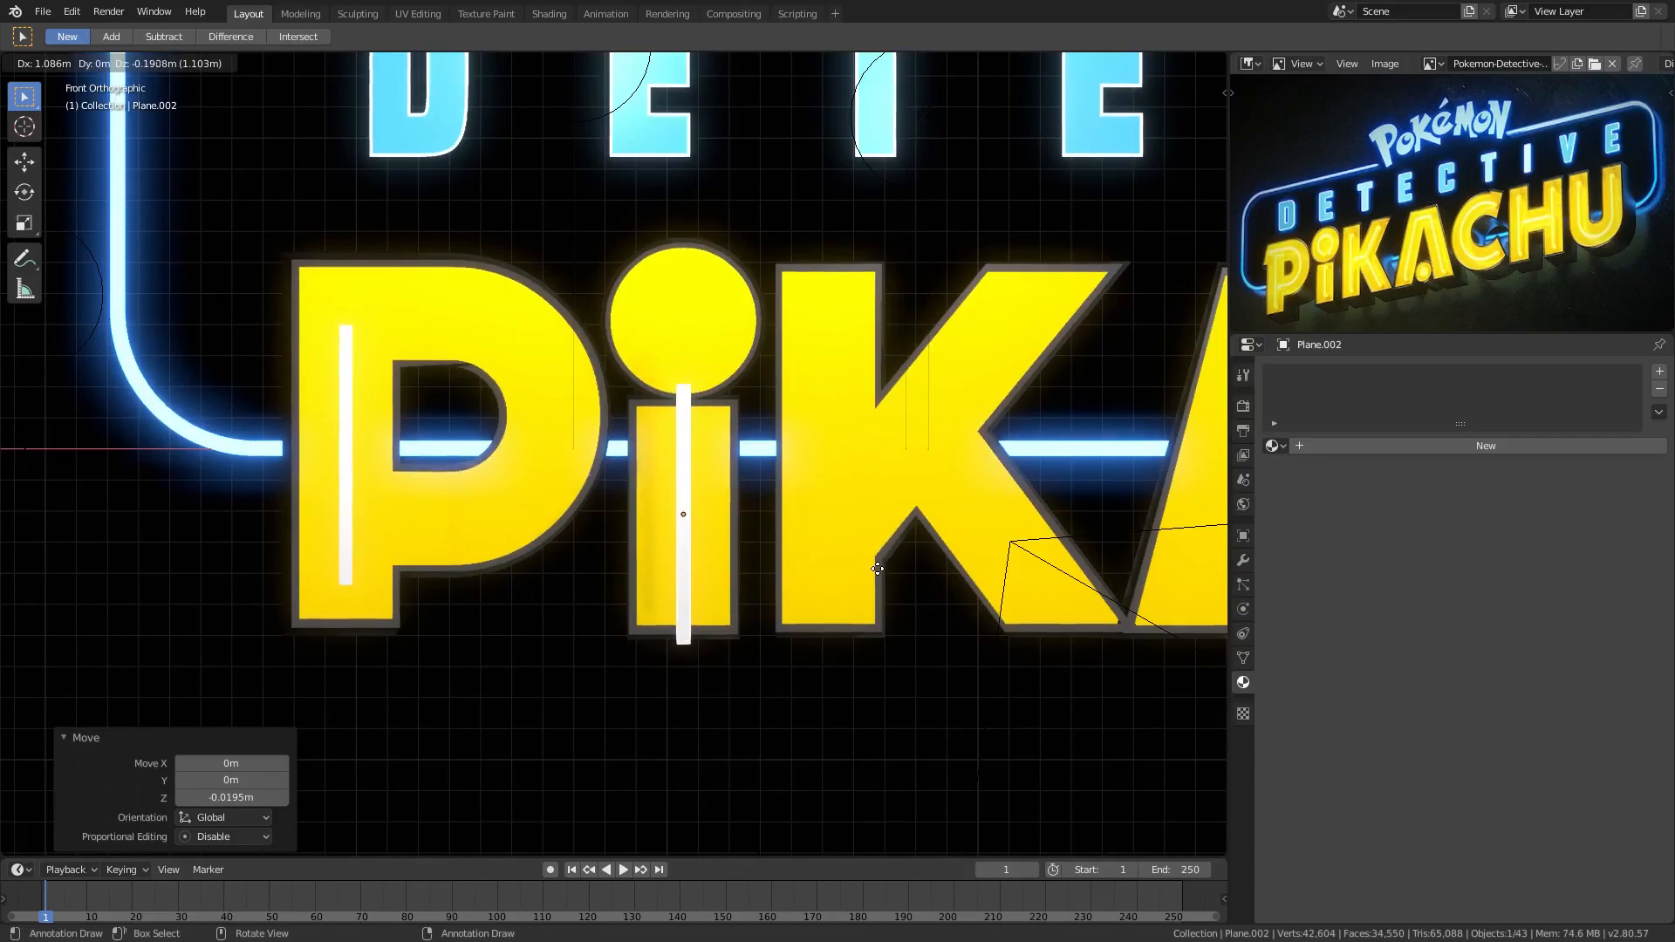
click(877, 569)
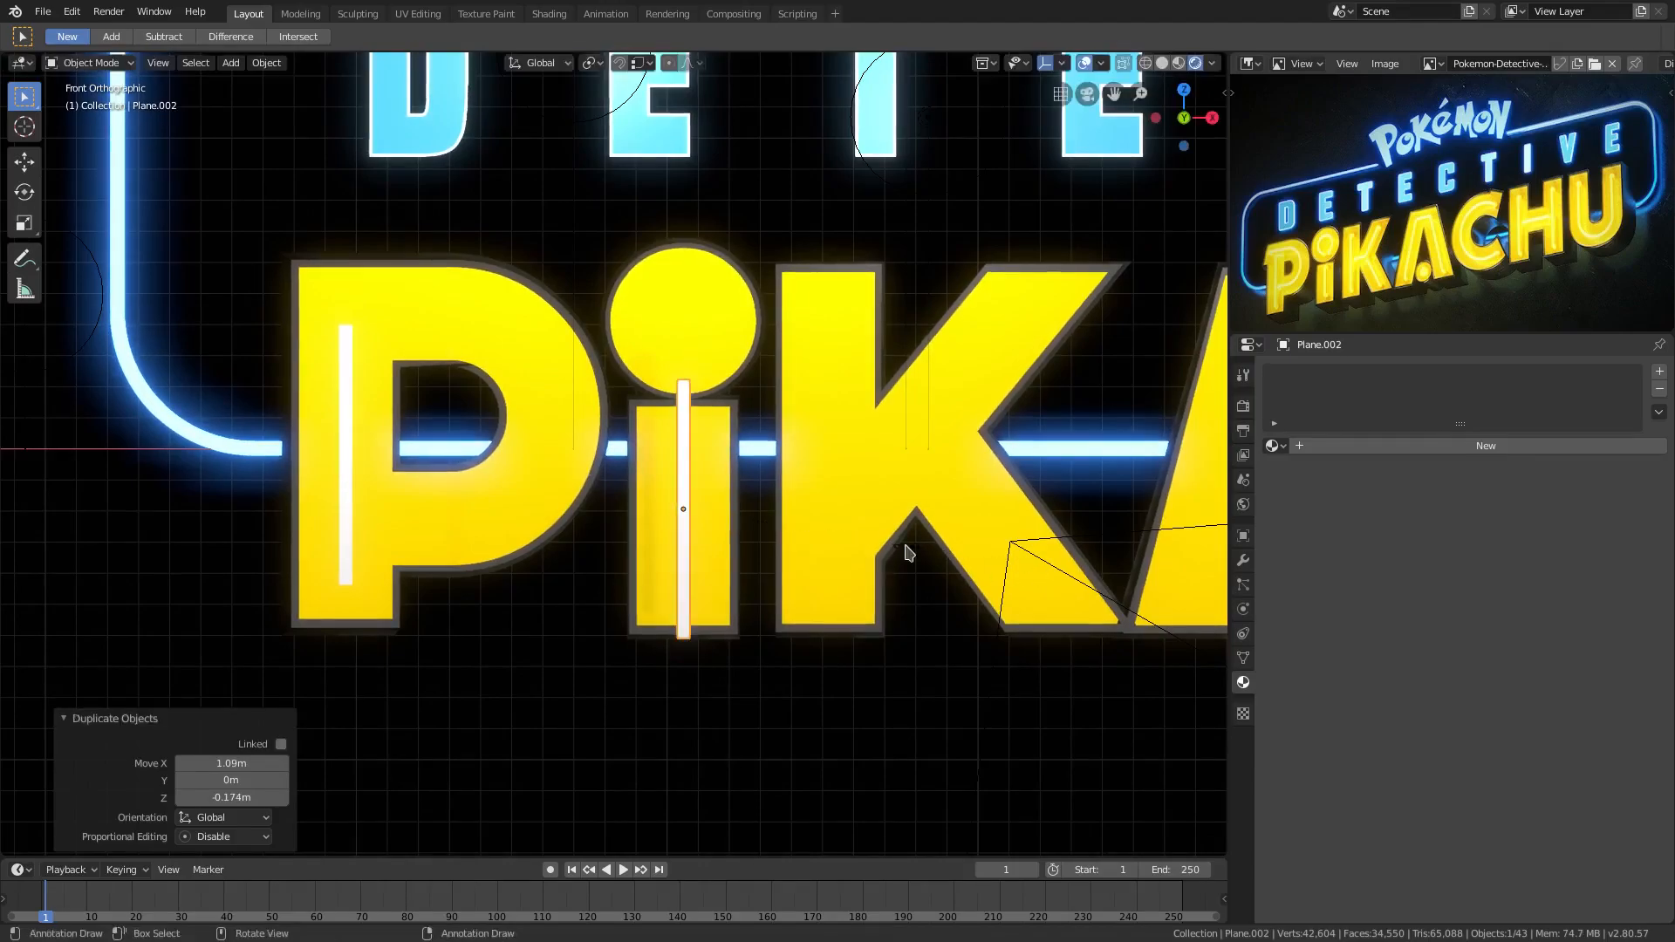
Scale the strip on the letter i to about 0.69 along Z and move it -0.0281 m along Z.
key(s)
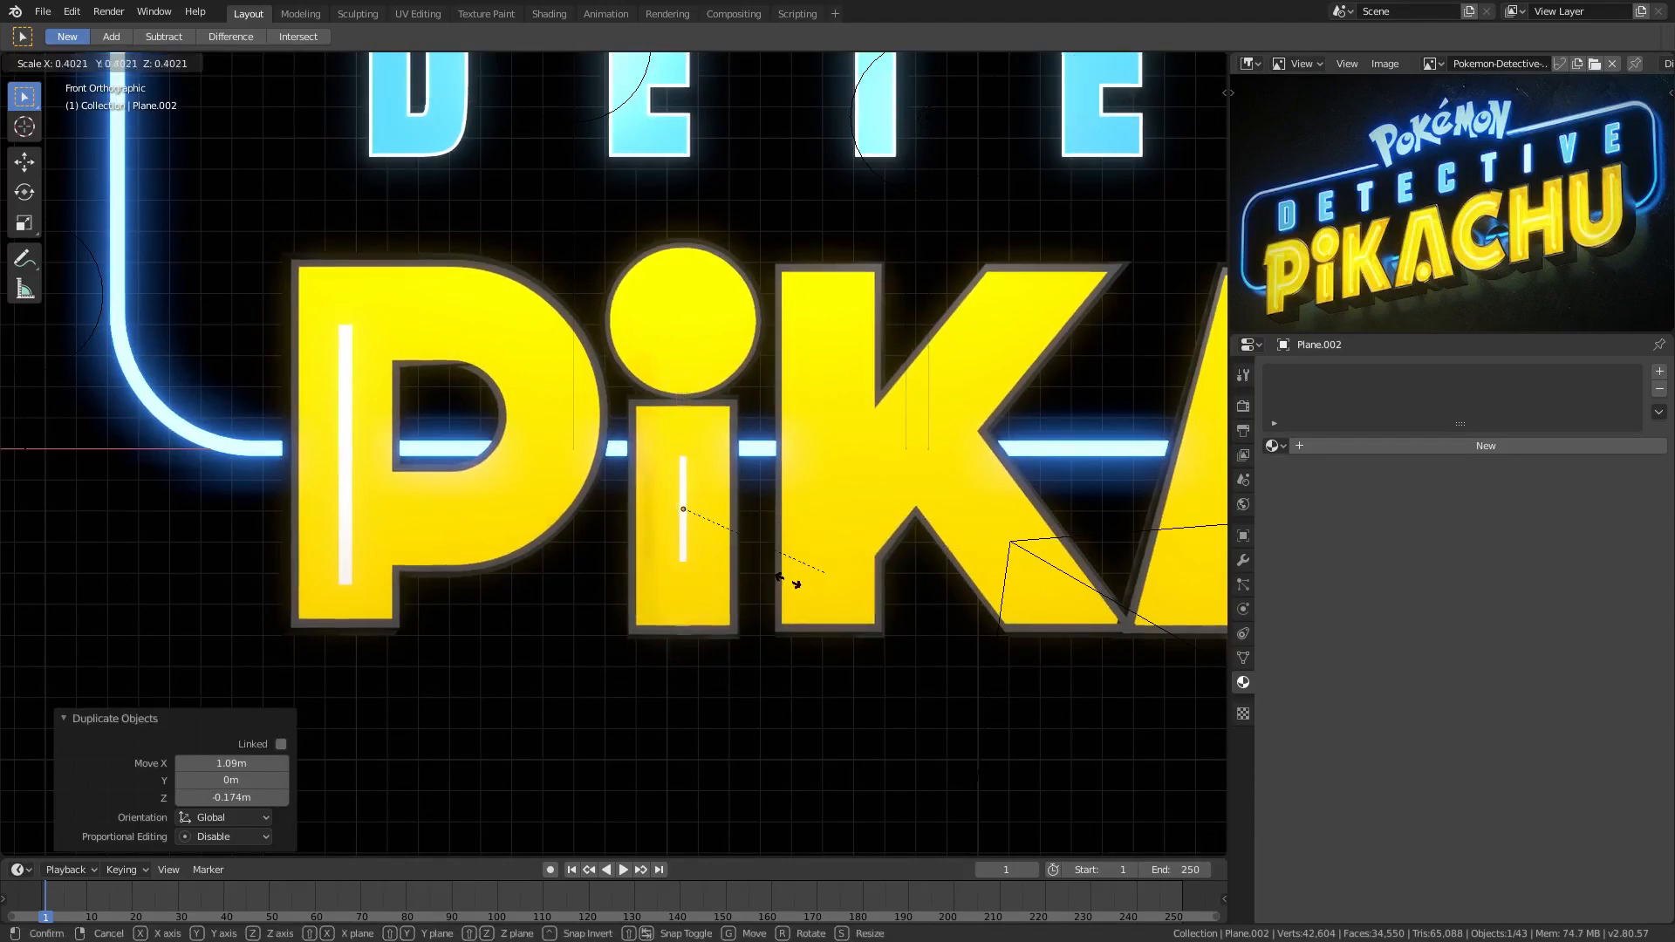
key(Escape)
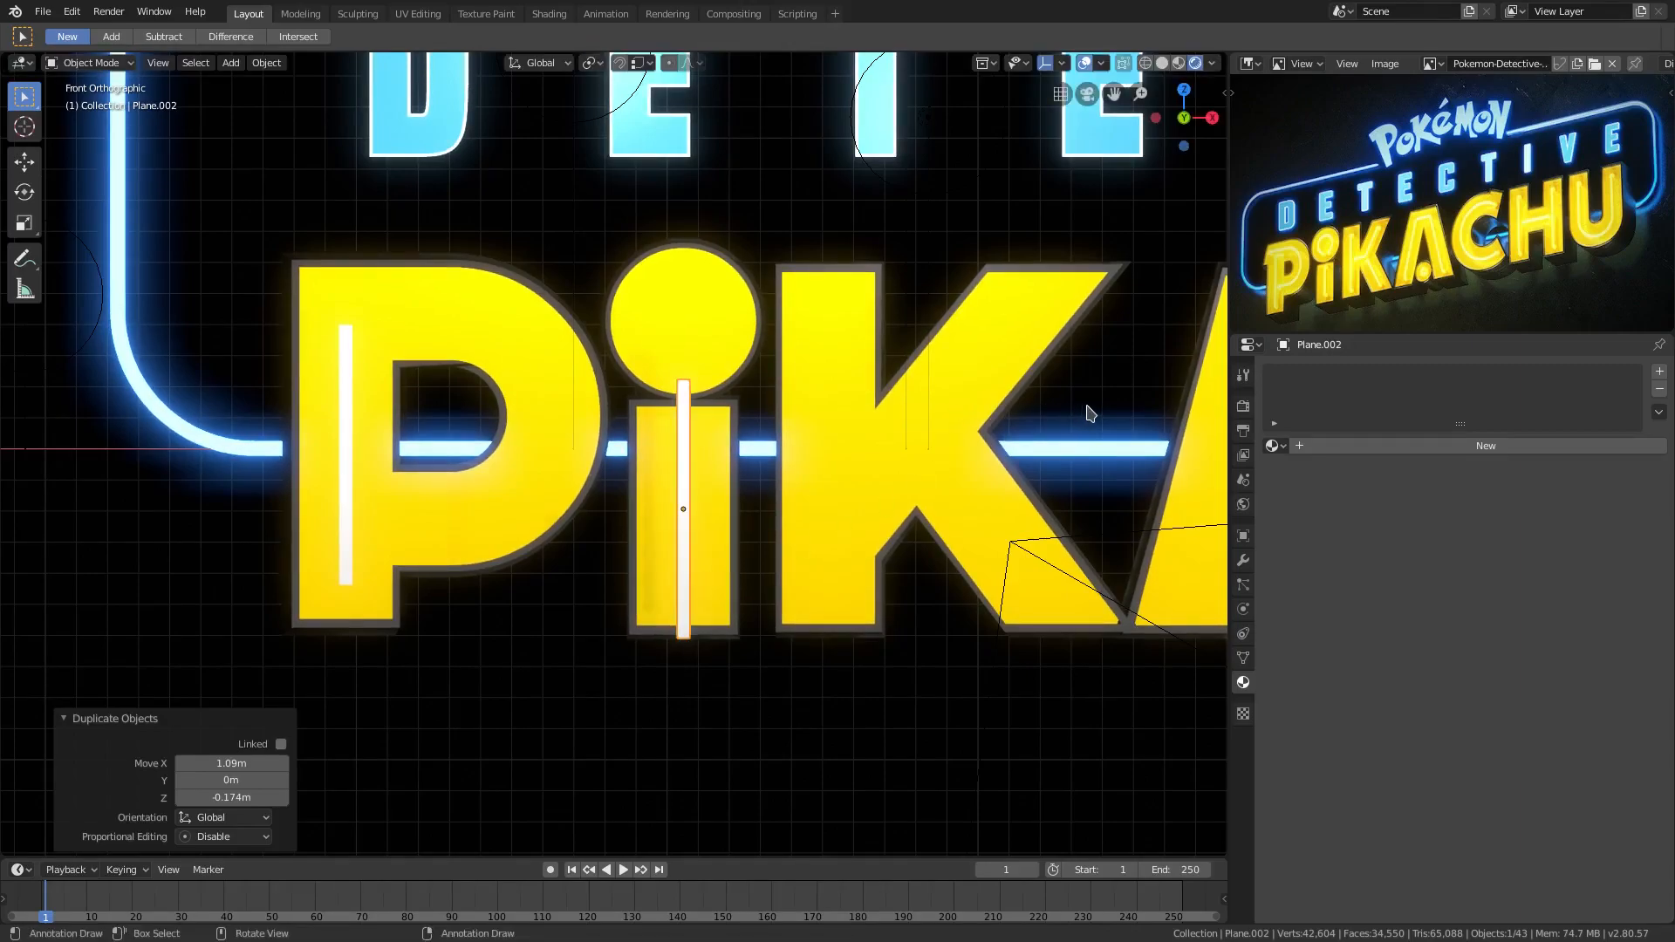
key(s)
key(z)
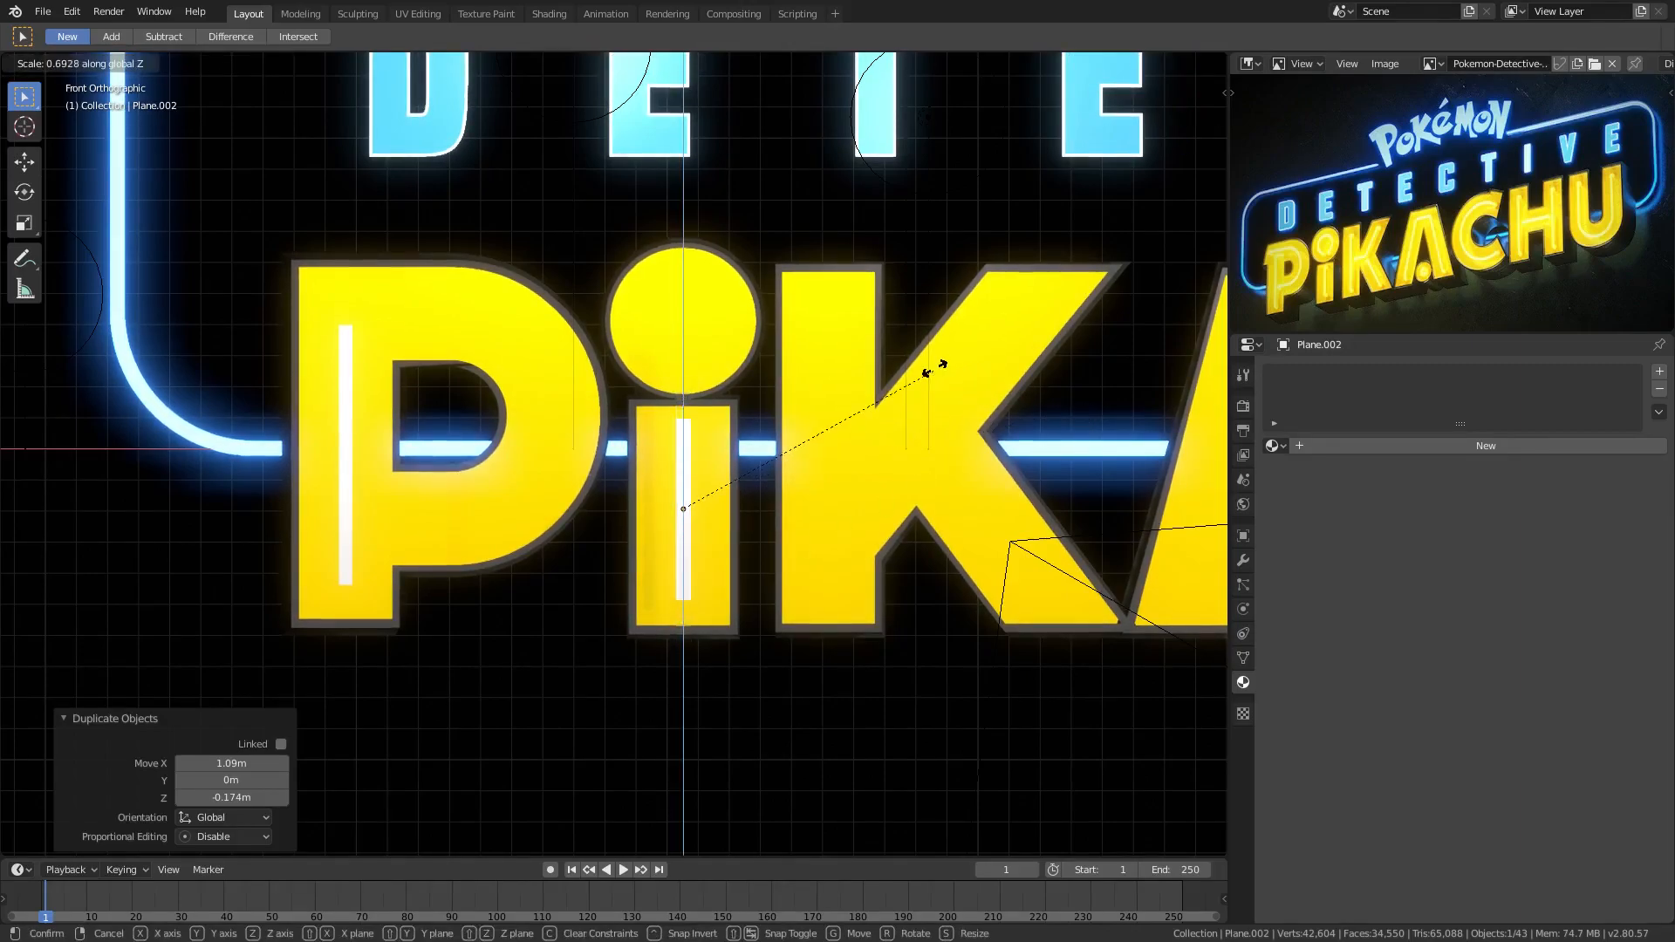
click(934, 369)
key(g)
key(z)
click(939, 378)
Scale the strip on the letter i by 0.919 along Z.
key(s)
key(z)
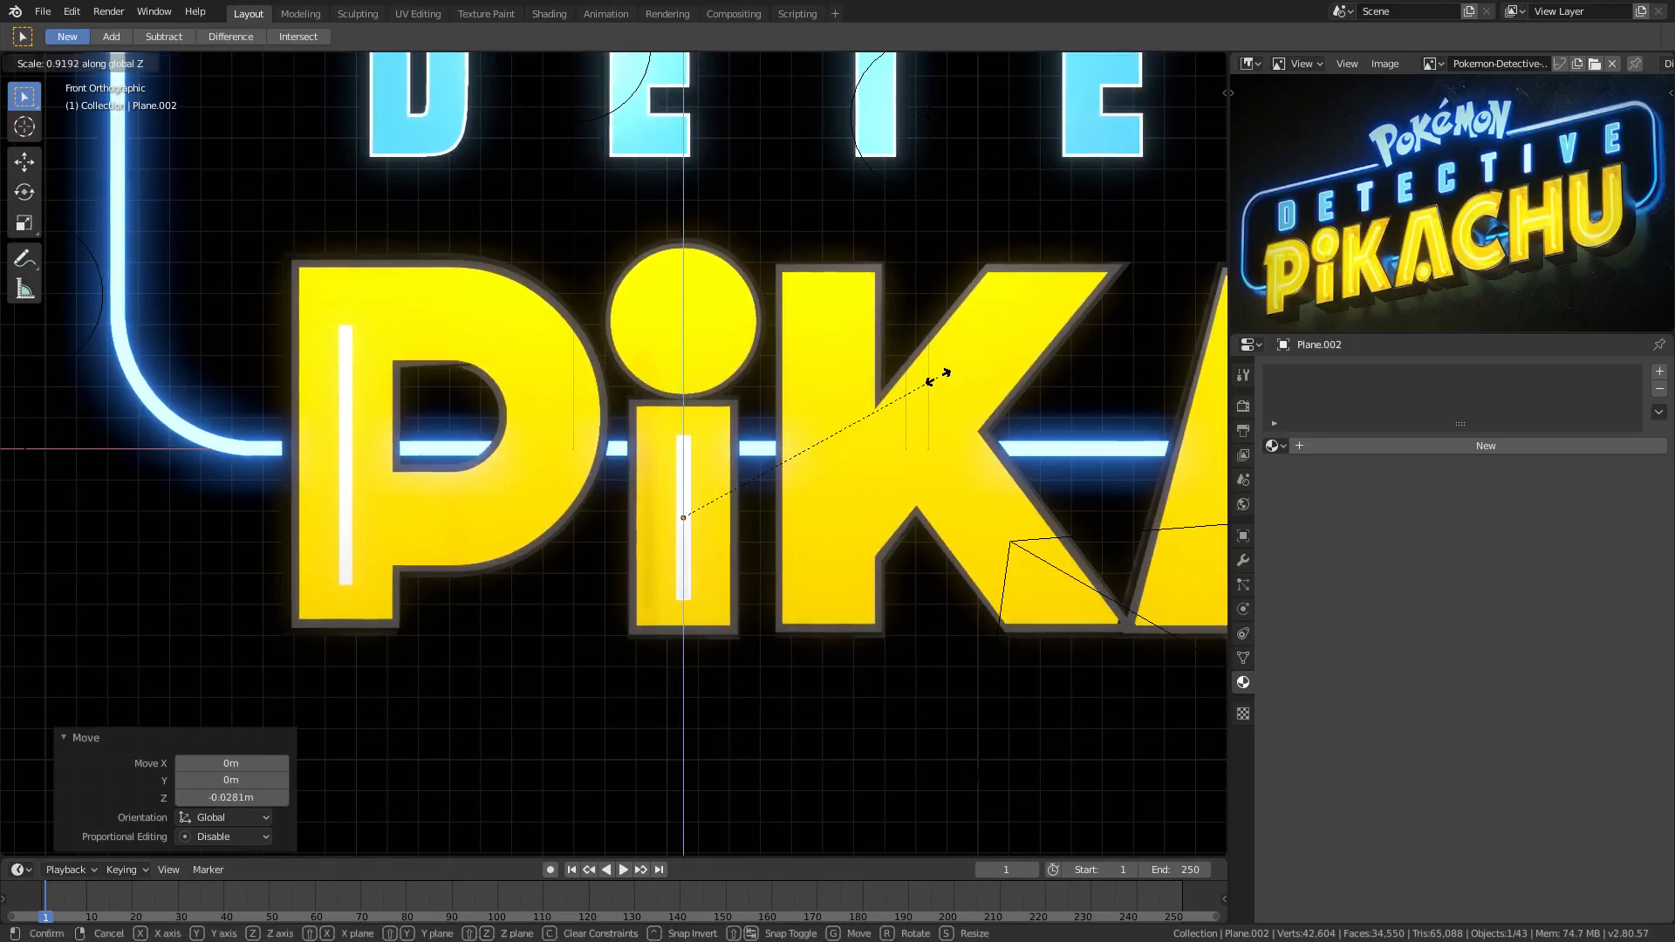
click(951, 389)
Duplicate the i's strip onto the stem of the K, offset 0.466 m along X and 0.196 m along Z.
shift+middle_drag(1007, 401, 829, 385)
key(shift+d)
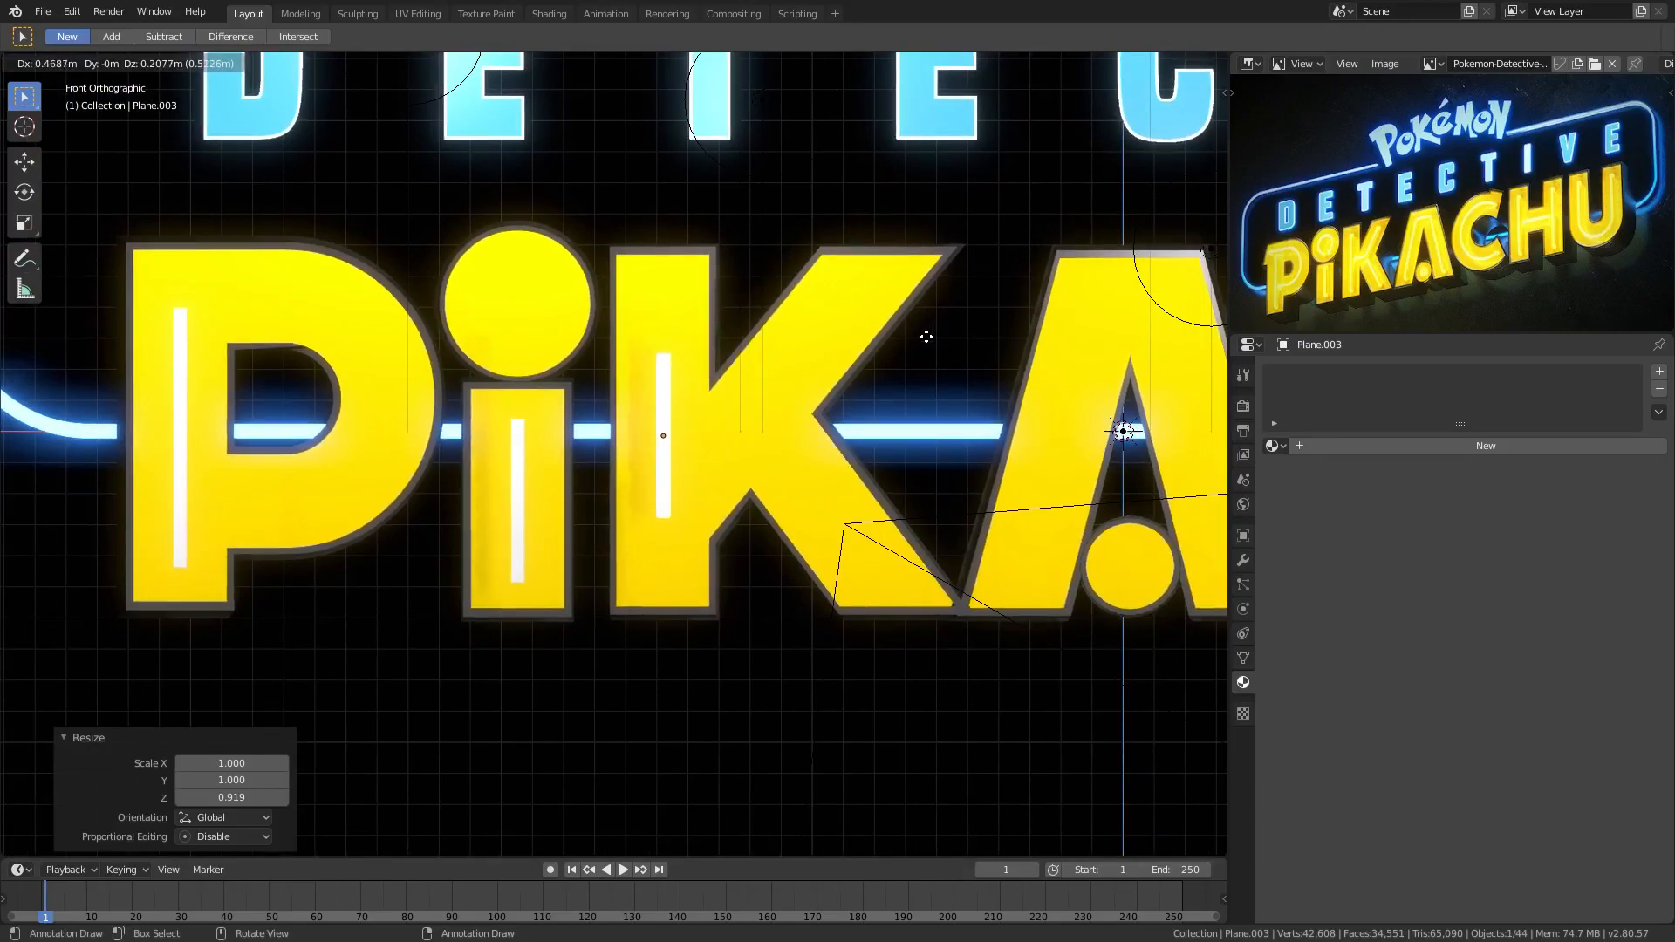
click(929, 330)
Lengthen the K's stem strip about 1.8 times along Z and move it -0.00842 m along X and 0.0168 m along Z.
key(s)
key(z)
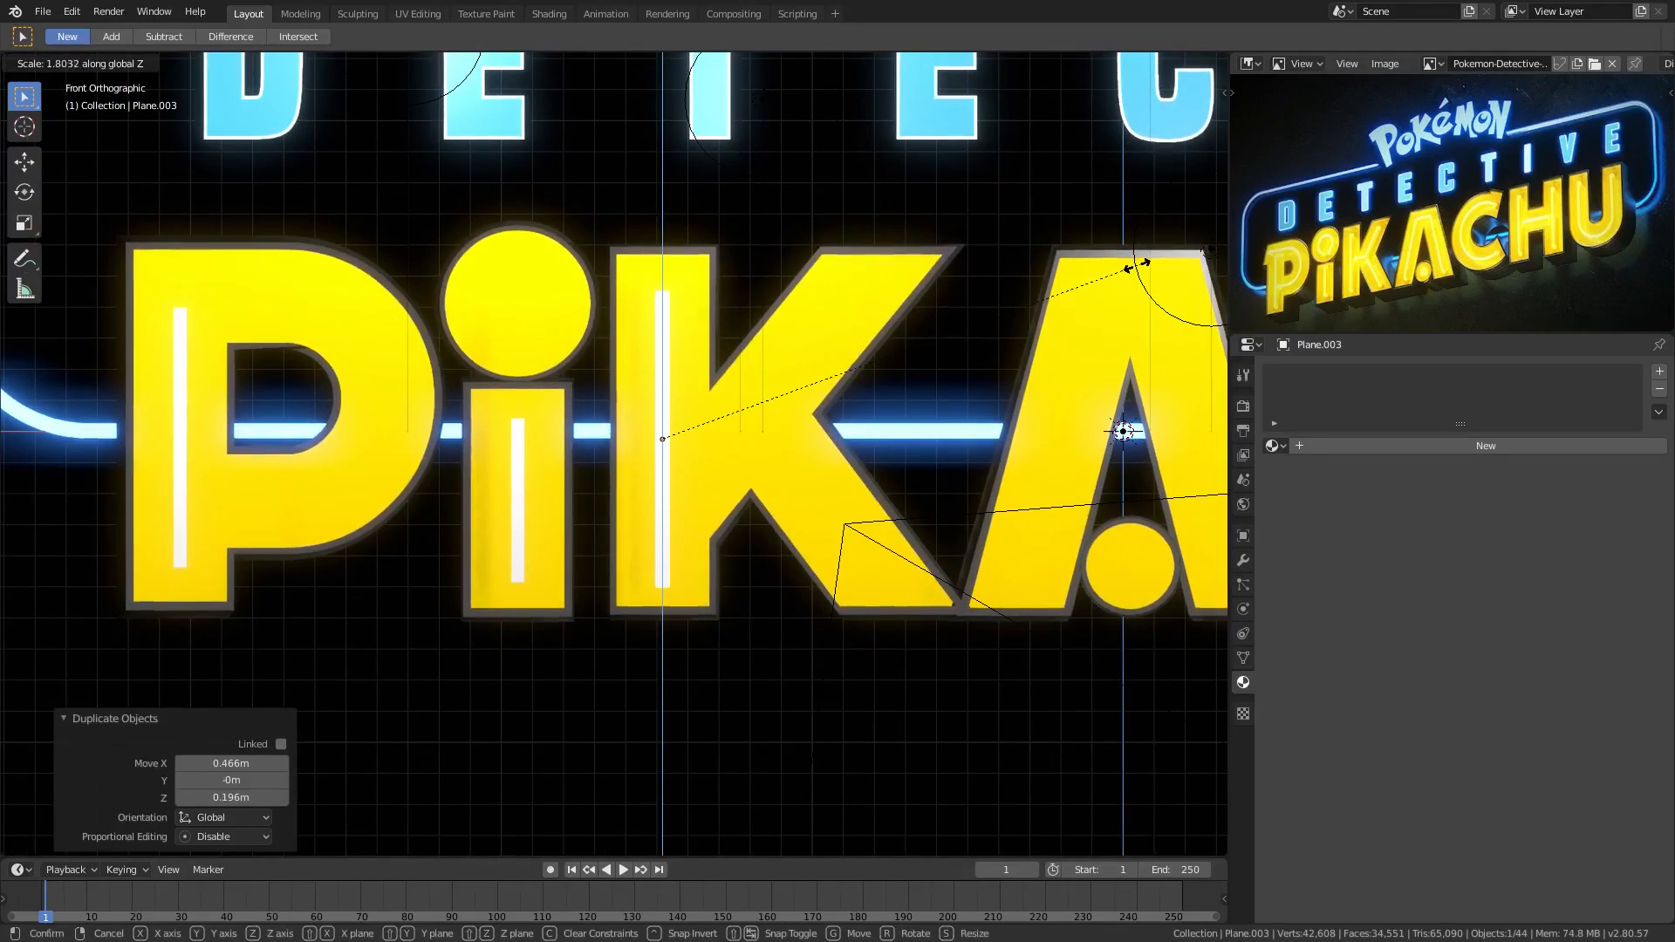
click(1124, 265)
key(g)
click(1130, 261)
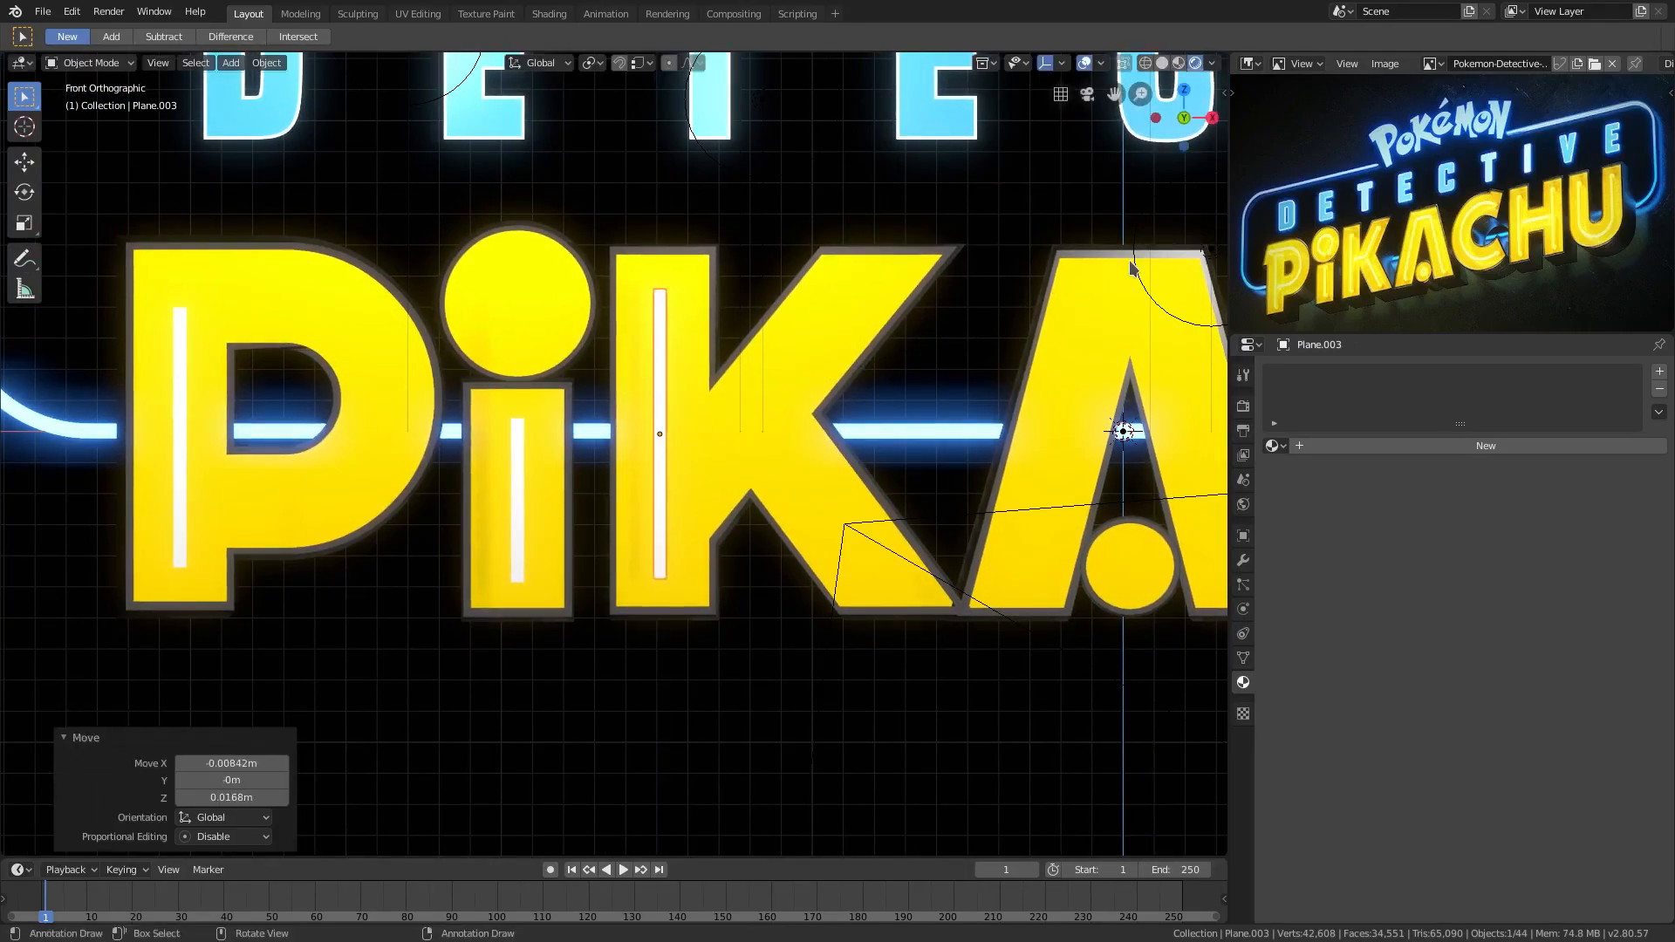
Duplicate the K's stem strip onto the upper arm, rotated 40° about Y and moved 0.356 m along X and 0.16 m along Z.
key(shift+d)
right_click(1129, 262)
key(r)
key(y)
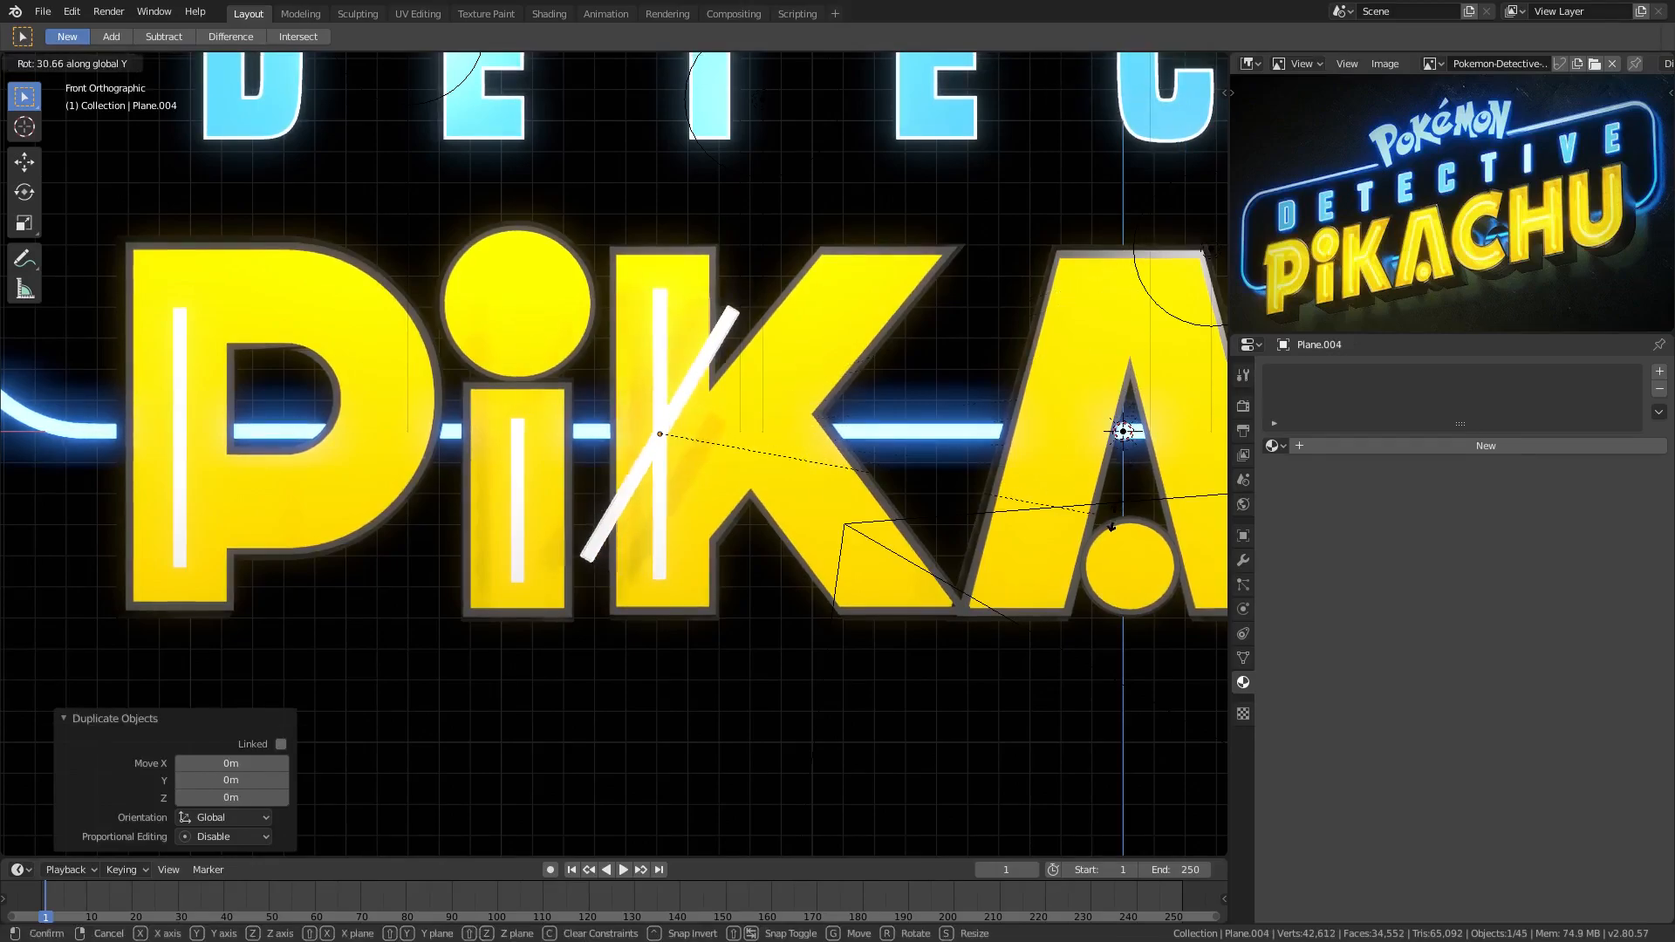
click(1086, 579)
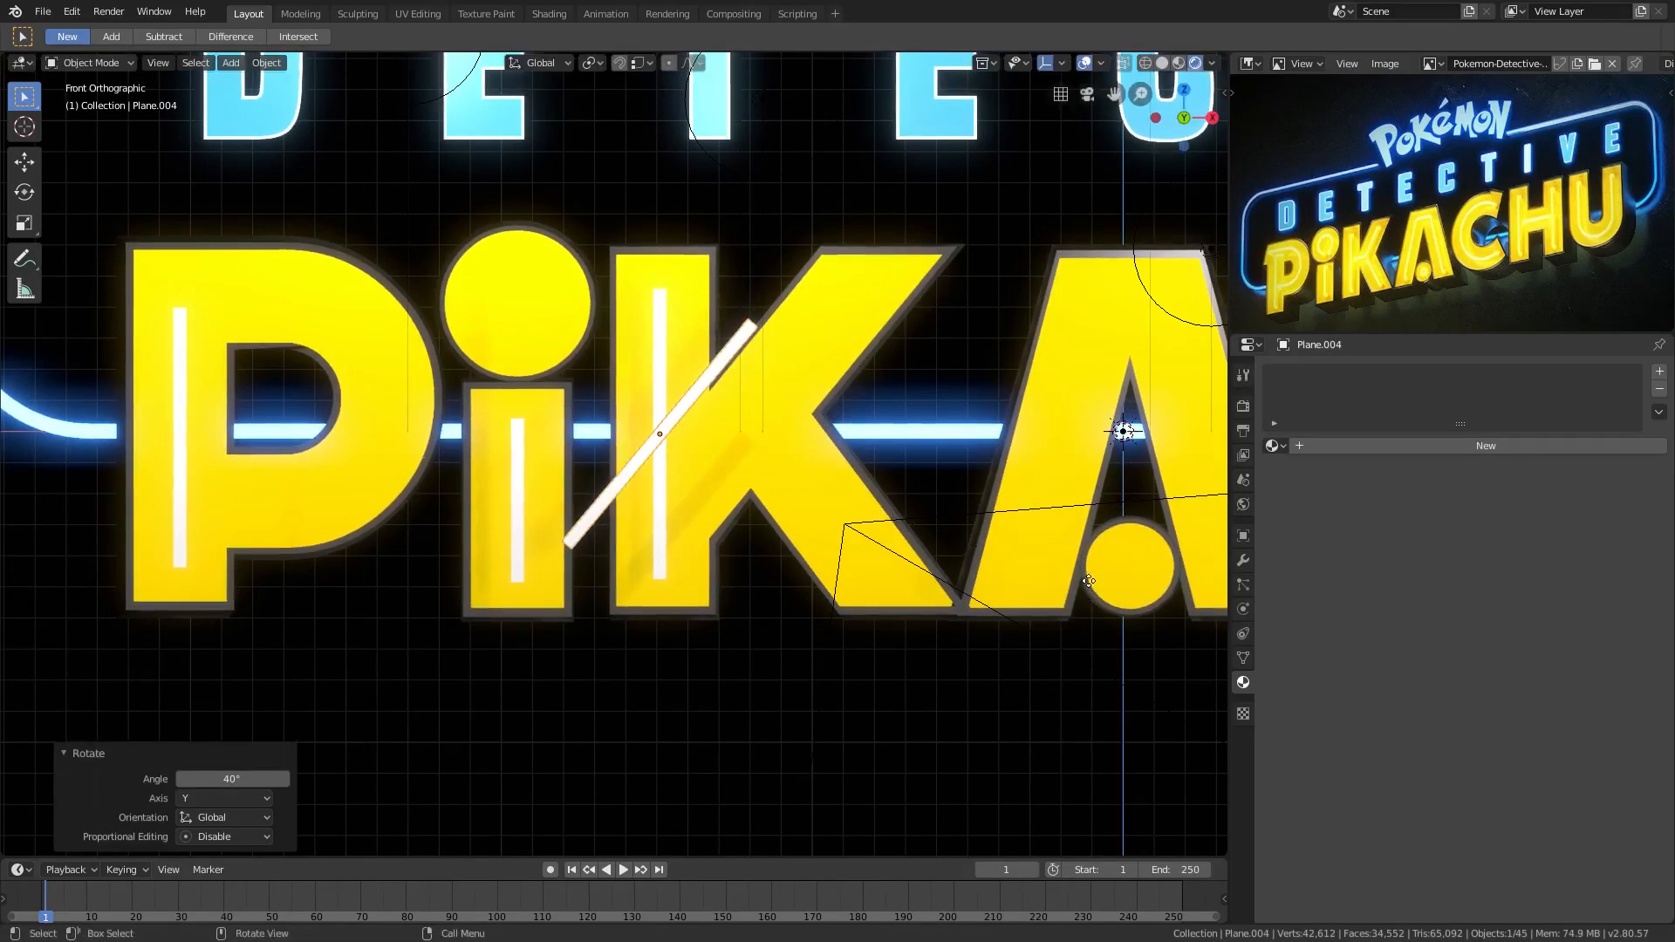
key(g)
click(1196, 543)
Scale the K's upper-arm strip by 0.691 along its local Y and move it 0.0617 m along X and 0.0814 m along Z.
key(s)
key(z)
key(z)
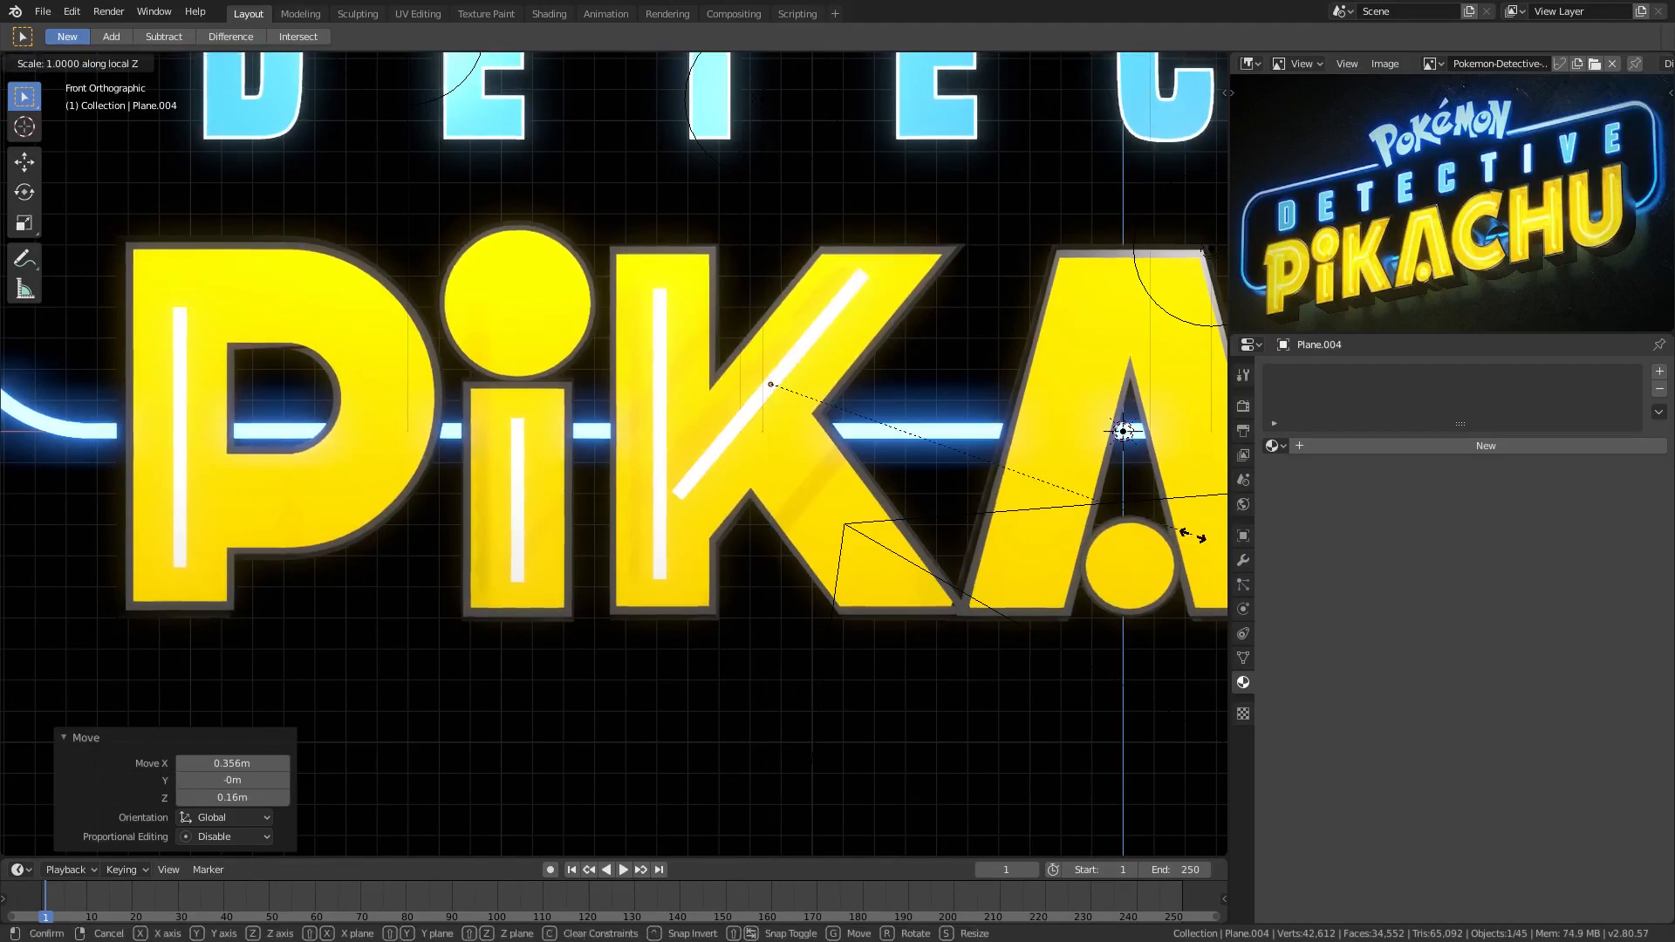
key(y)
key(y)
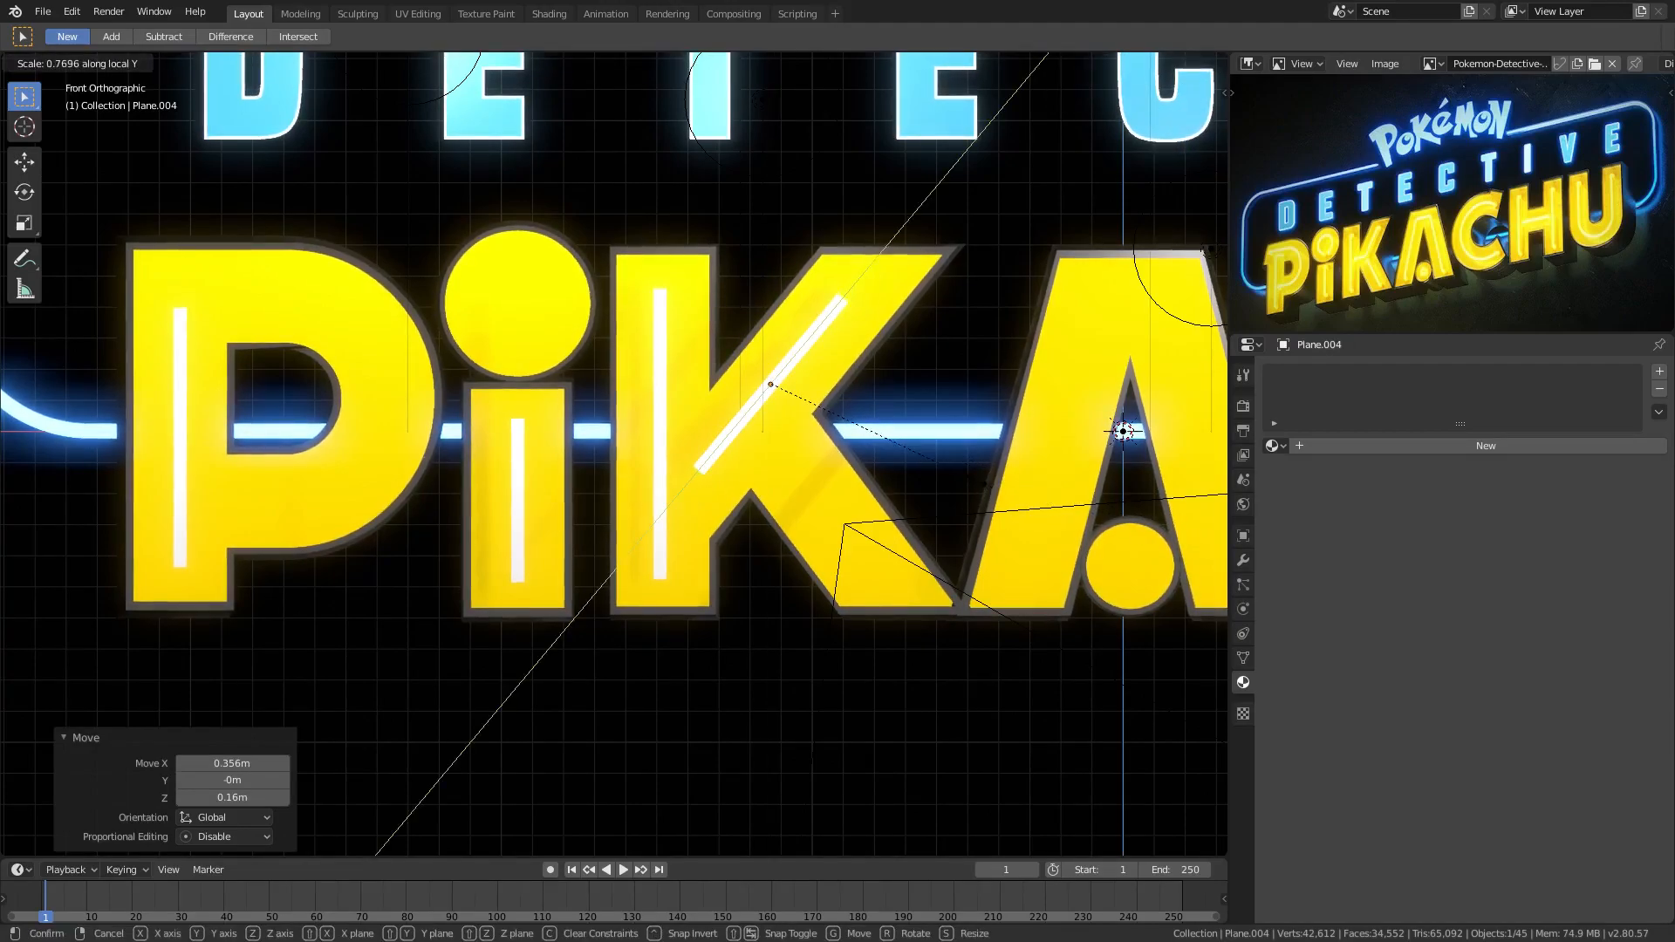
click(947, 465)
key(g)
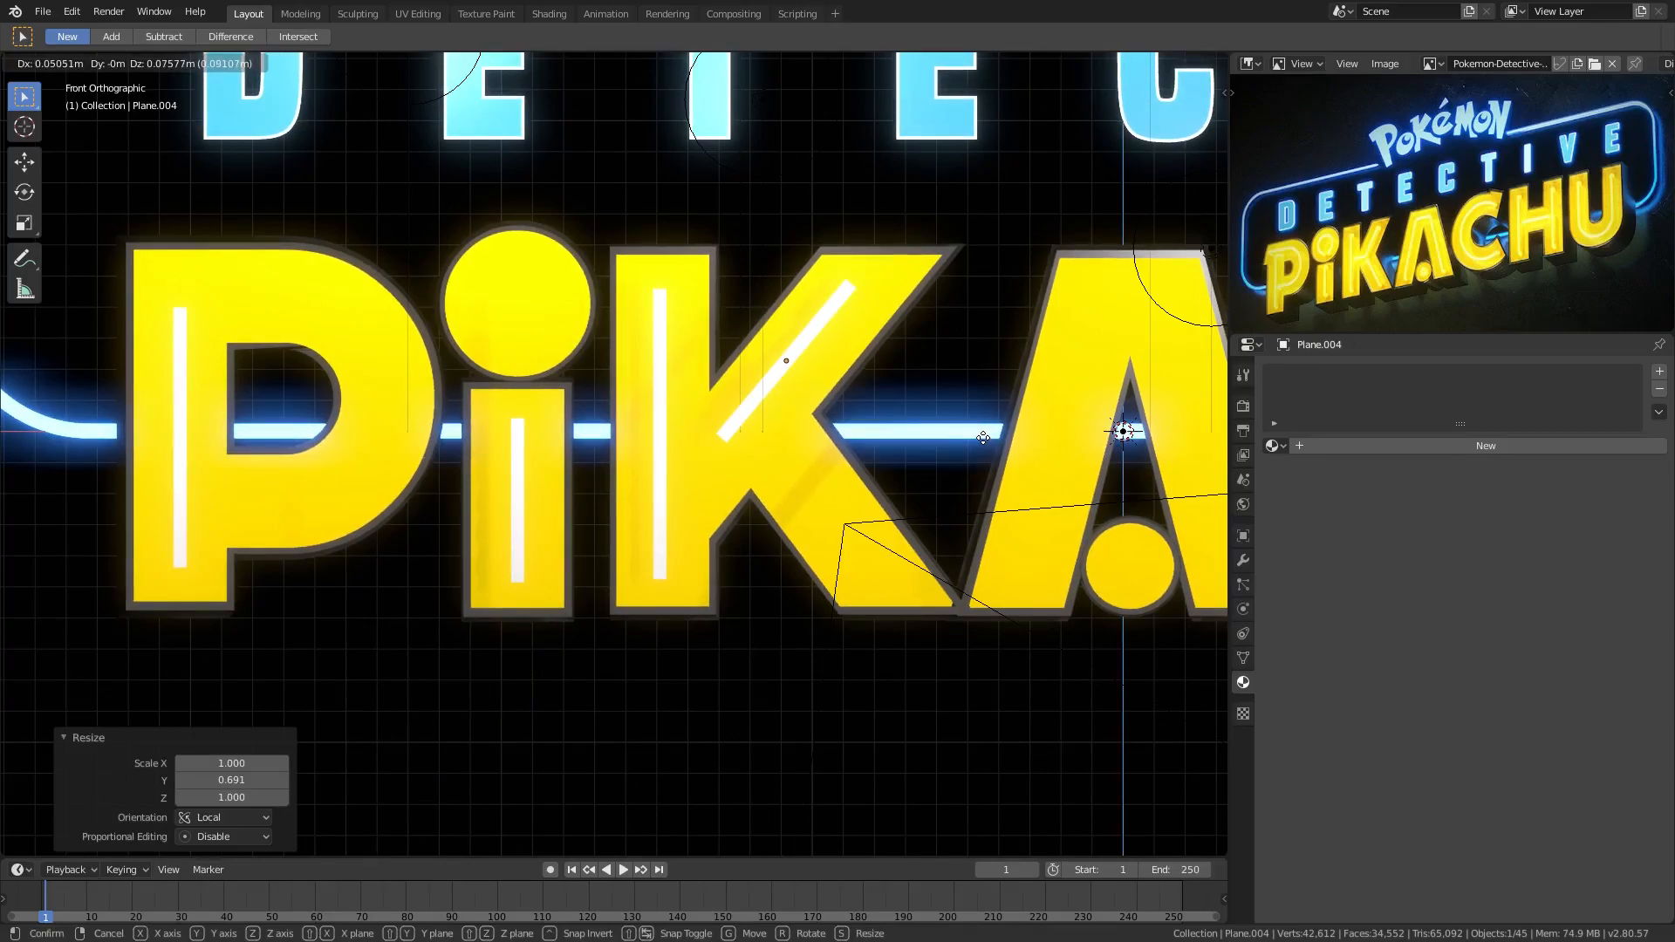
click(989, 444)
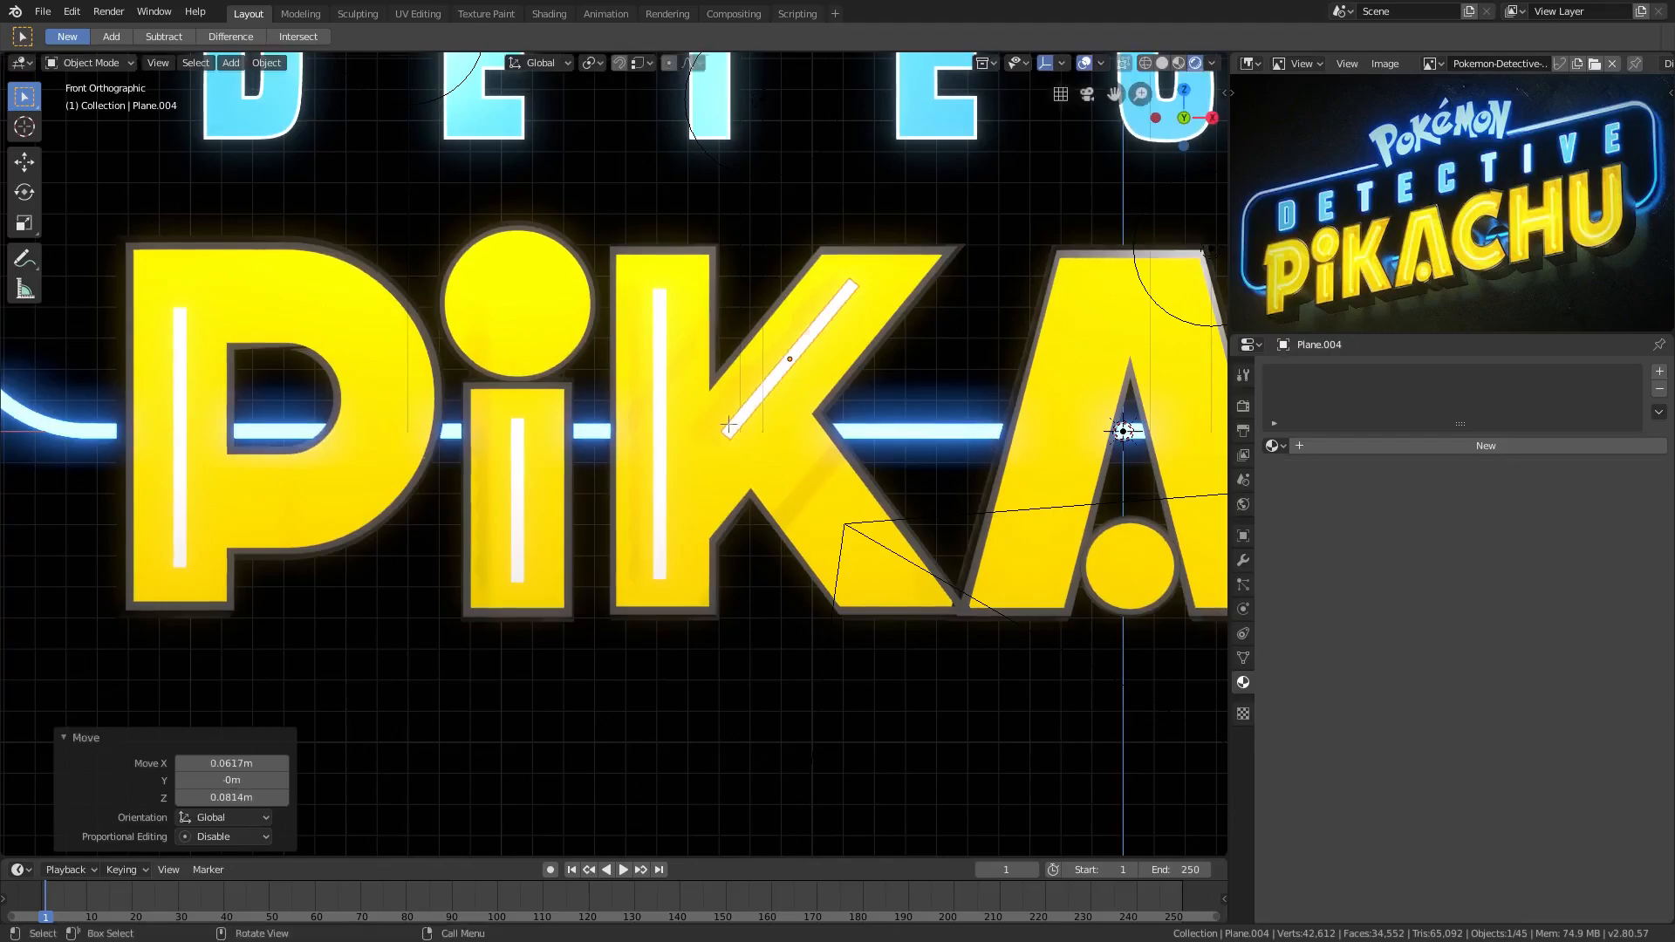
Shorten the K's upper-arm strip by moving its lower end vertices about 0.045 m along local Y.
key(Tab)
scroll(728, 424, up, 2)
scroll(1377, 297, up, 3)
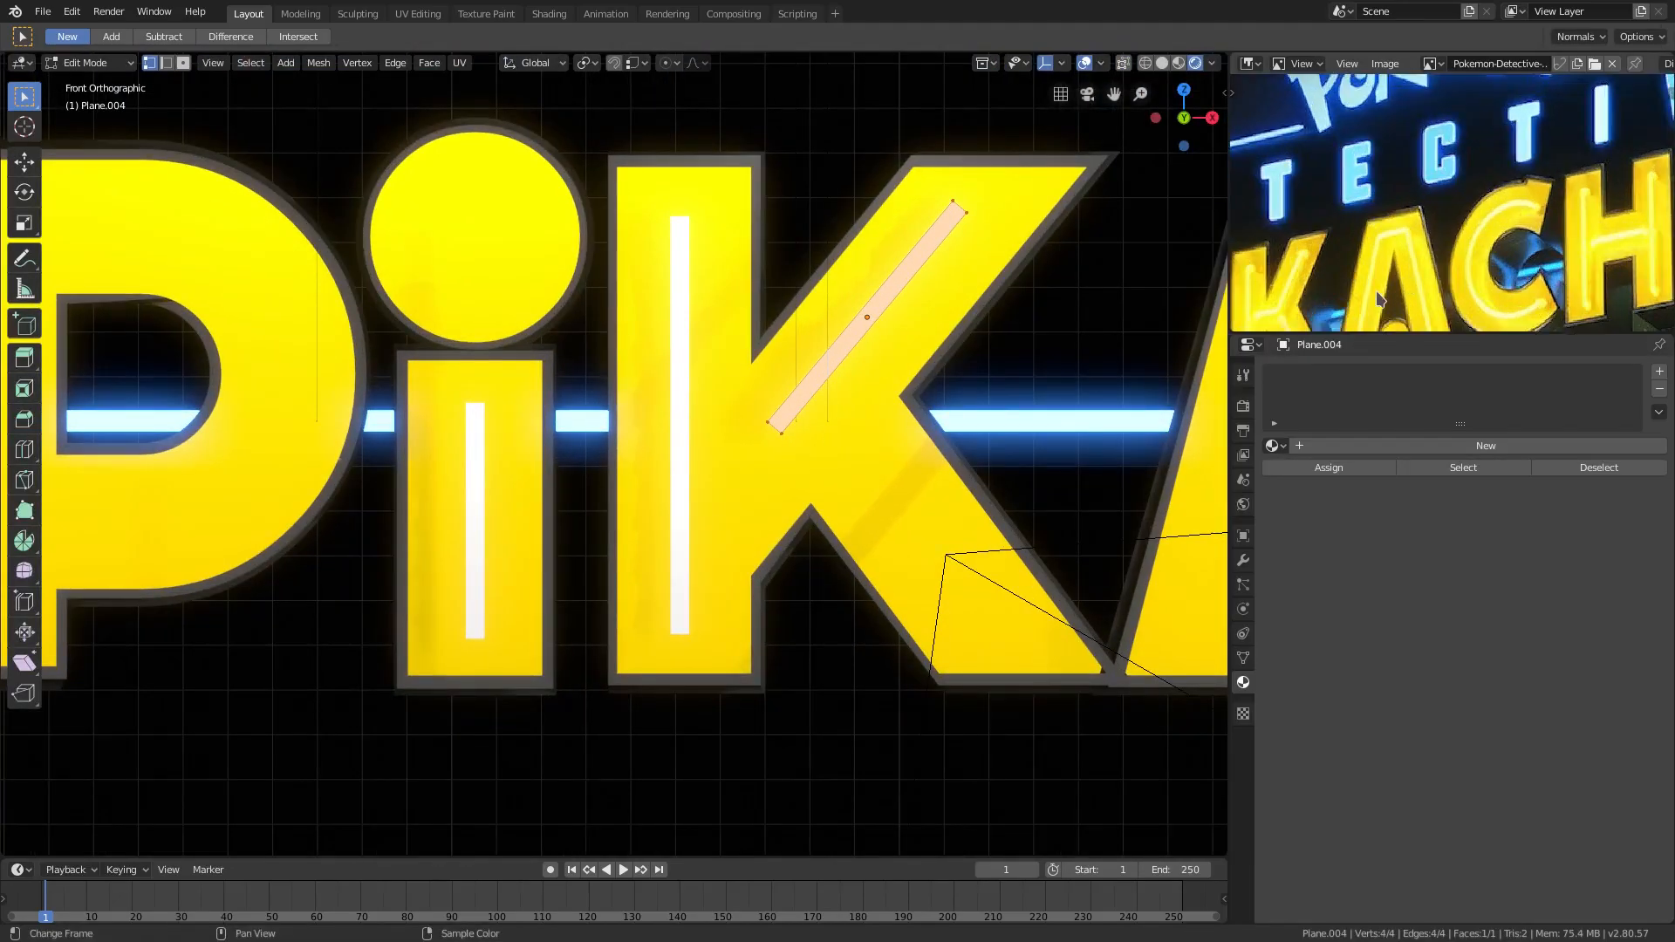
scroll(781, 450, down, 1)
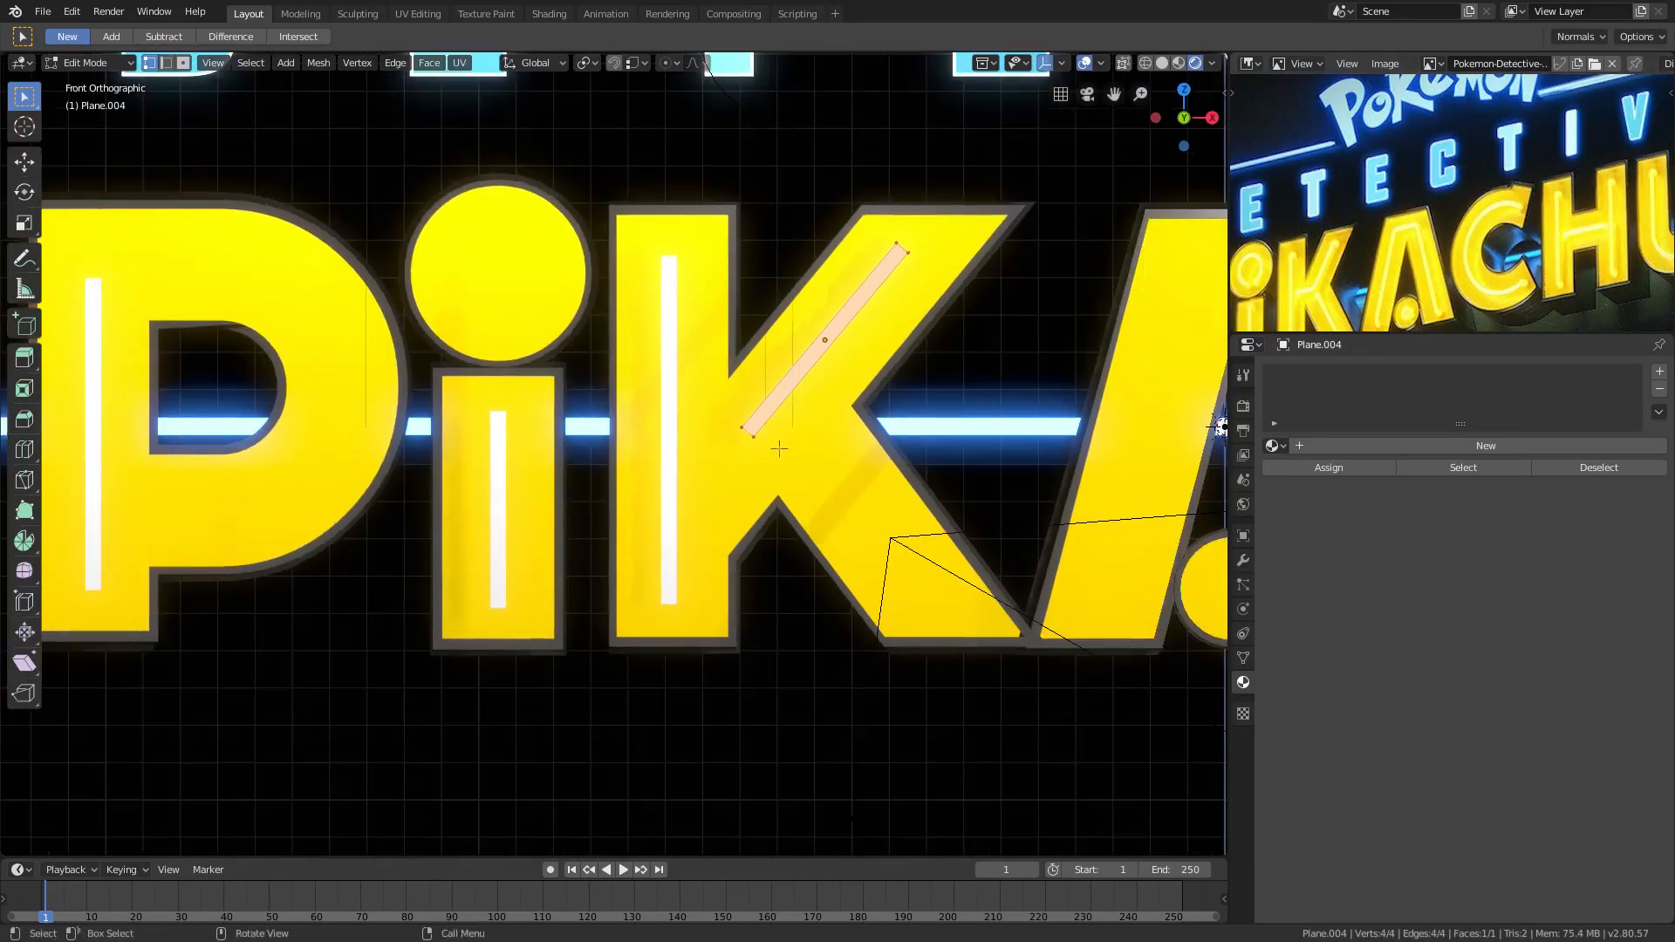
drag(734, 428, 800, 437)
key(g)
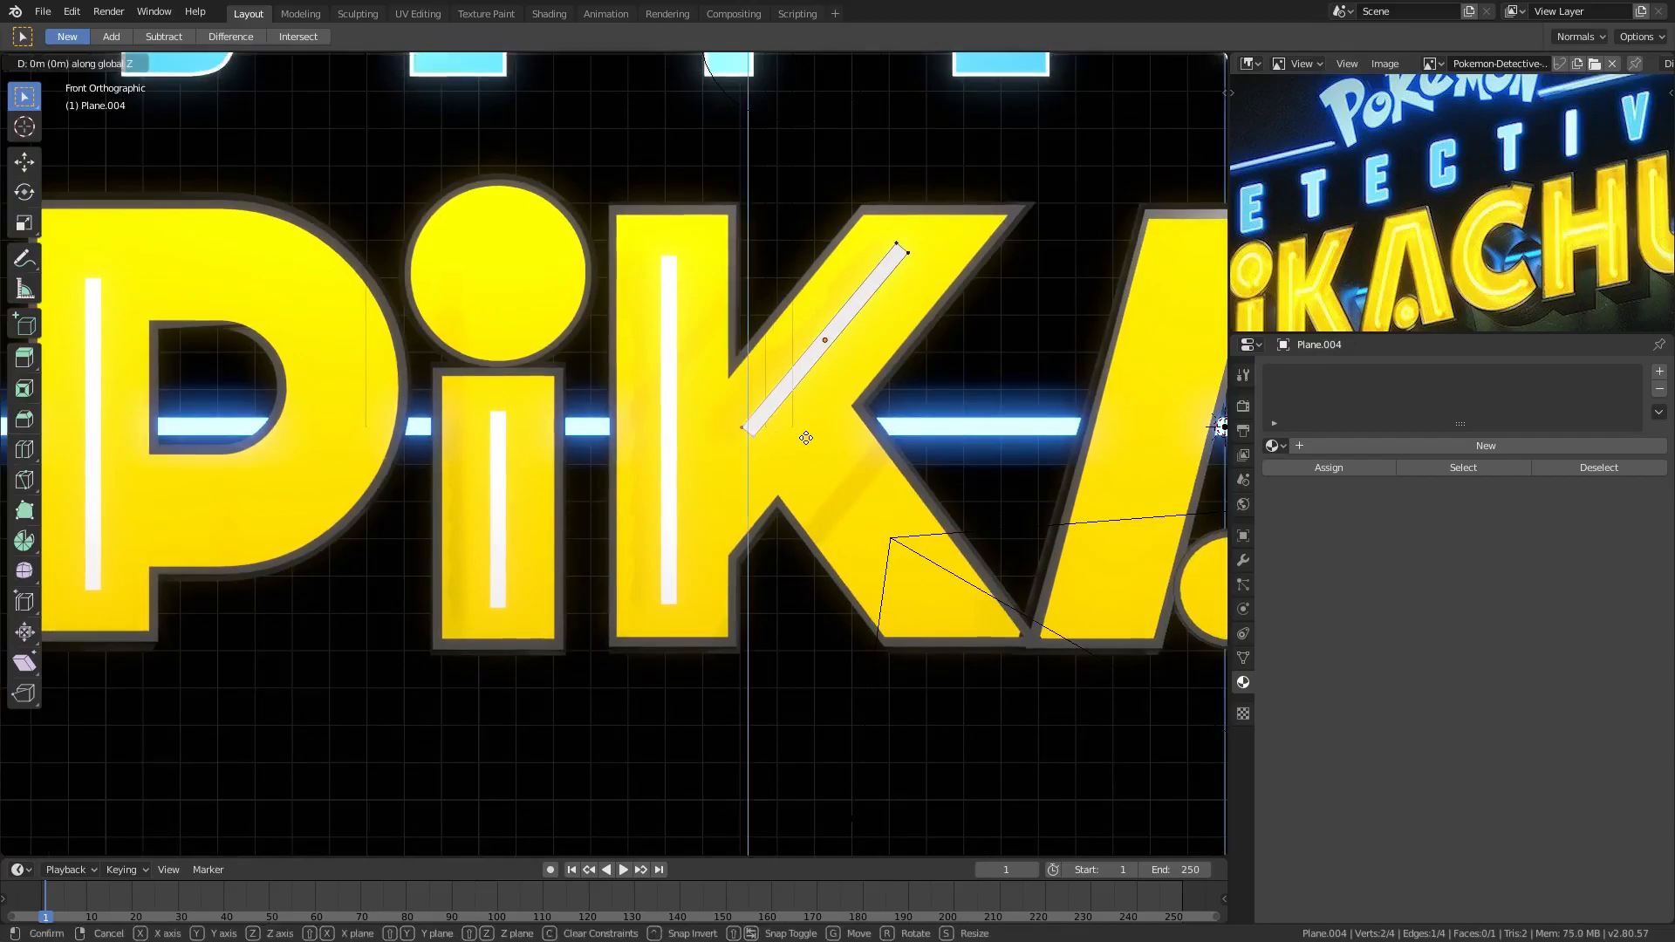
key(y)
key(y)
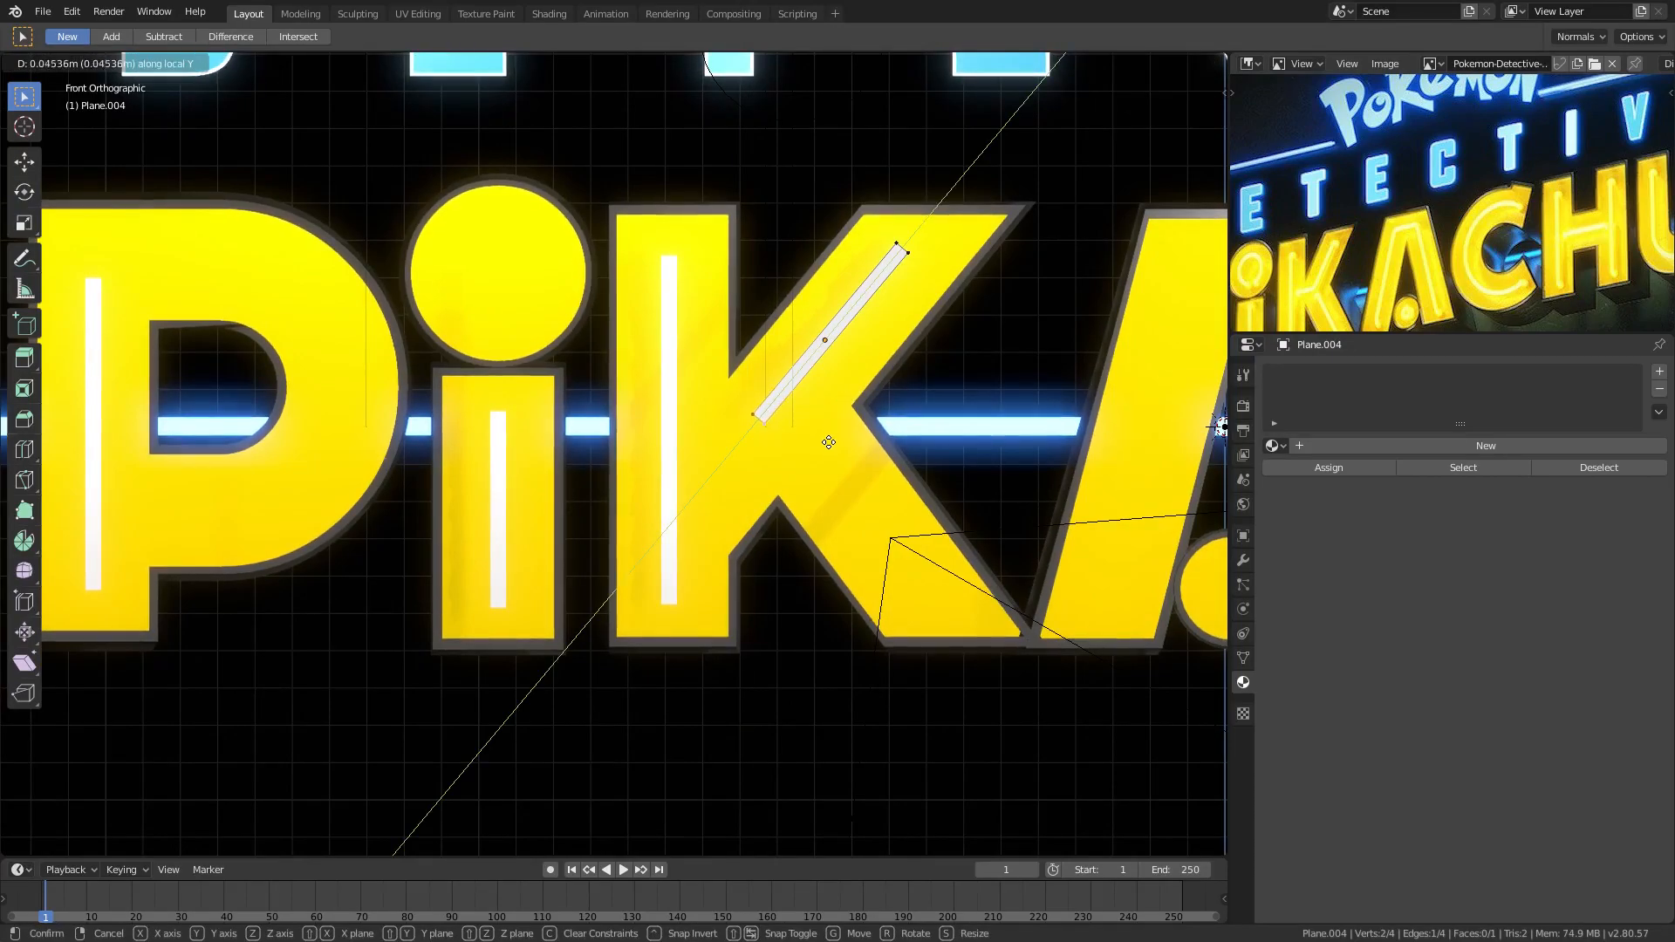
click(827, 445)
Move the lower corner vertex of the K's upper-arm strip -0.0489 m along local Y, making the end edge vertical.
scroll(817, 410, up, 4)
click(889, 387)
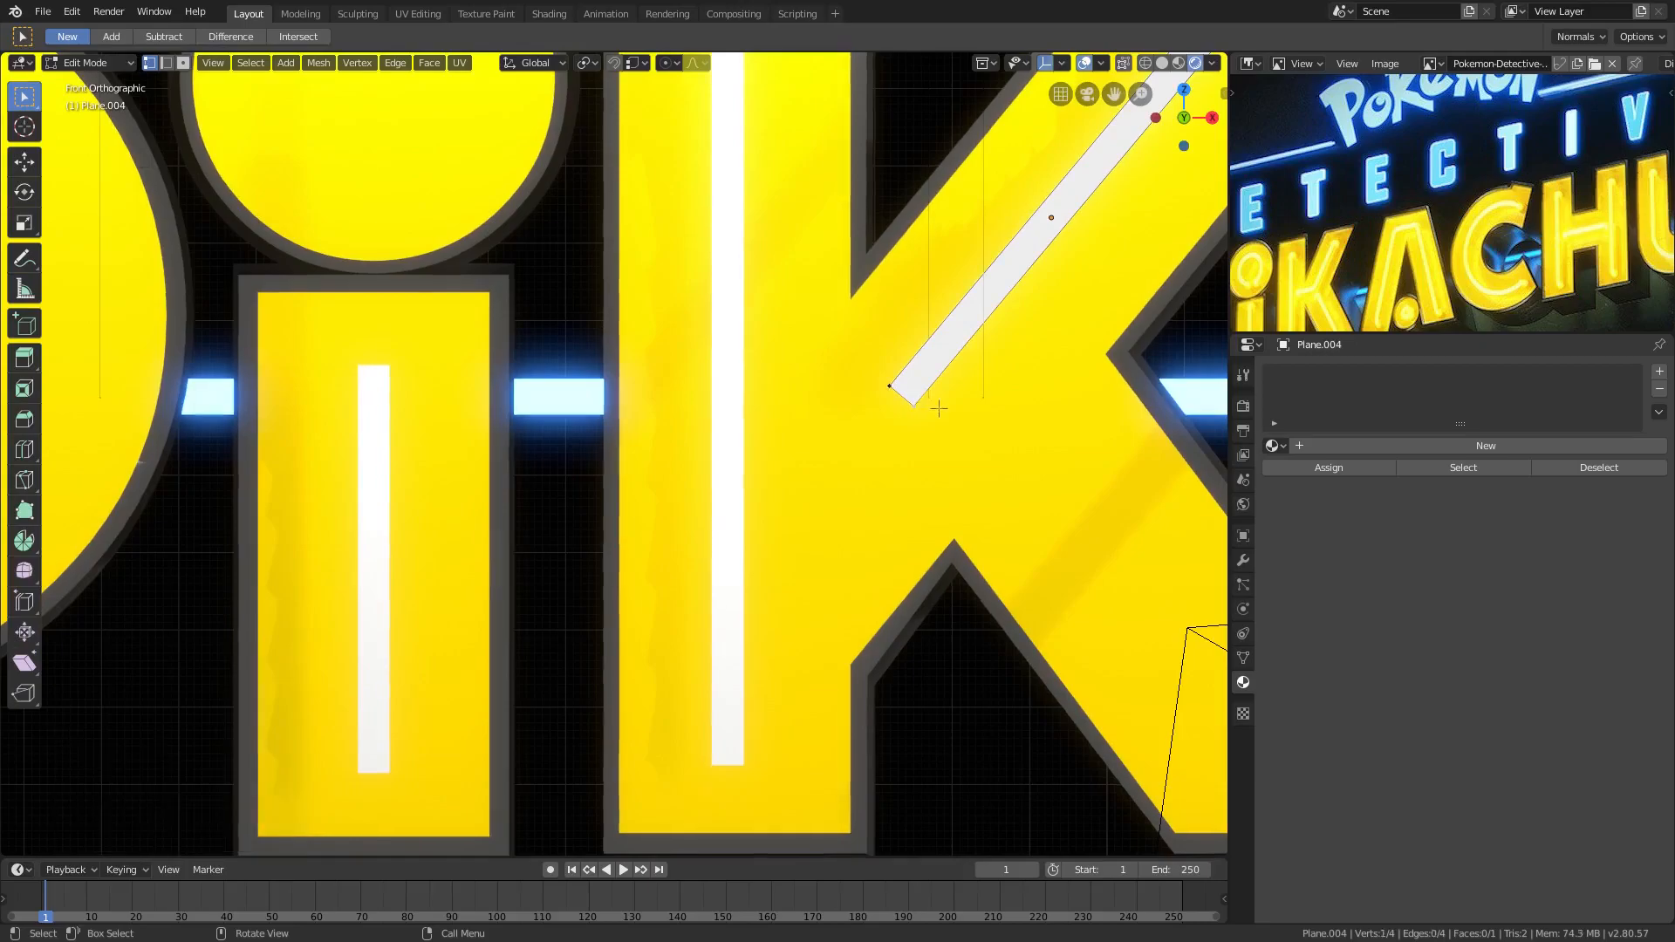
scroll(793, 457, up, 3)
key(g)
key(z)
key(y)
key(y)
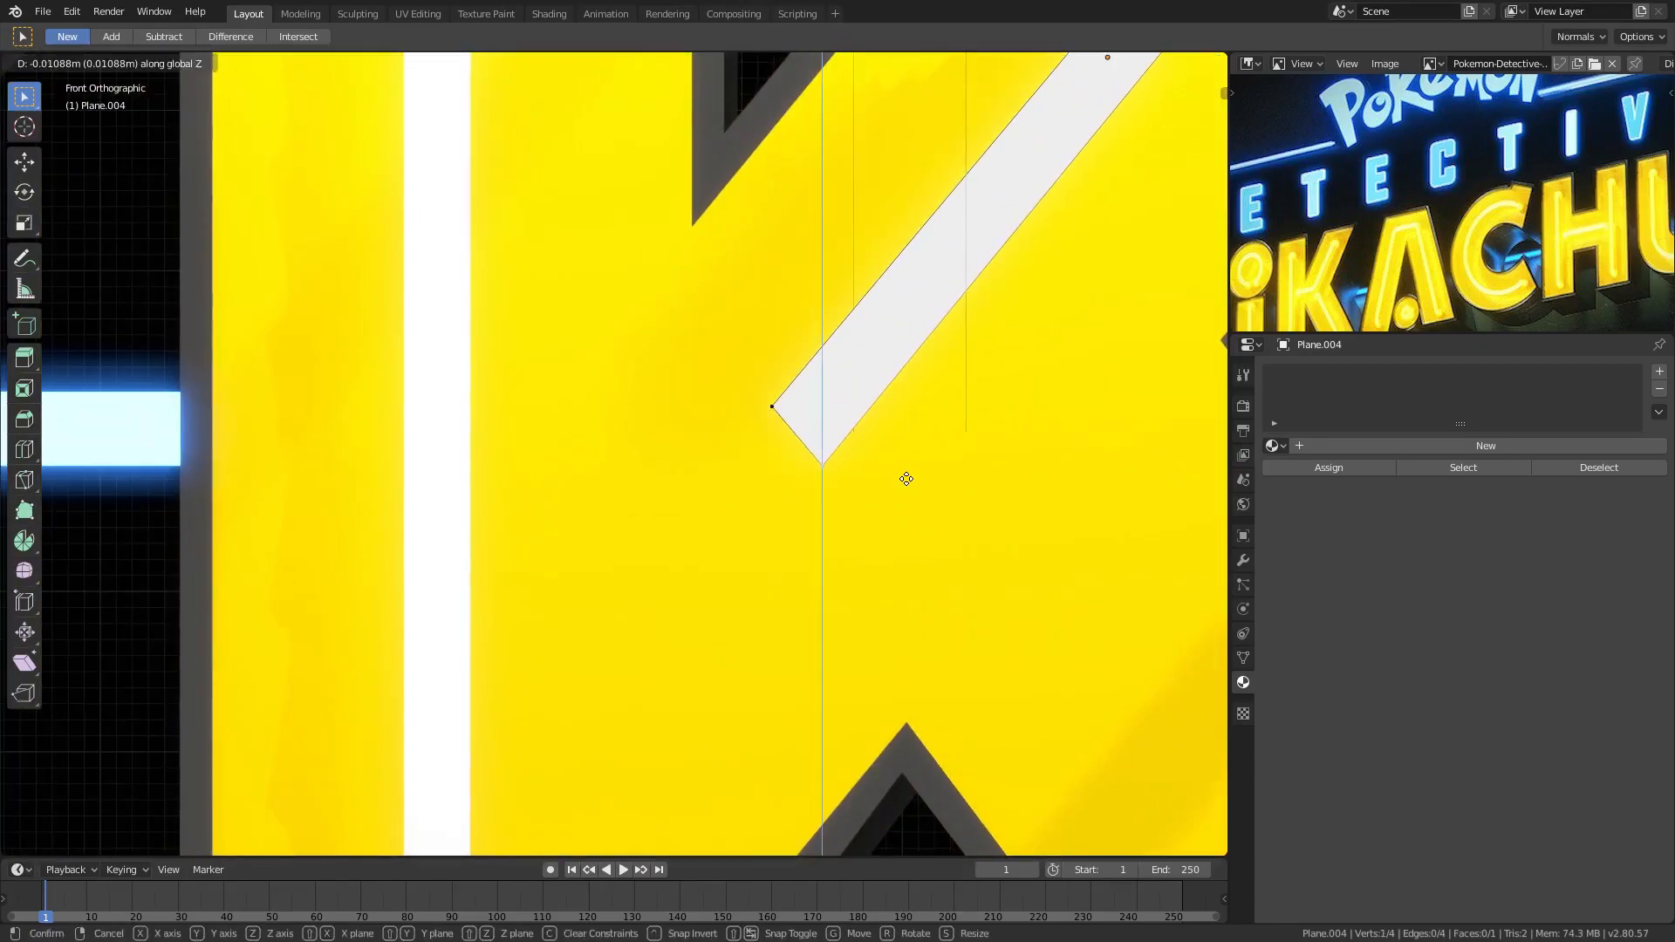
click(859, 506)
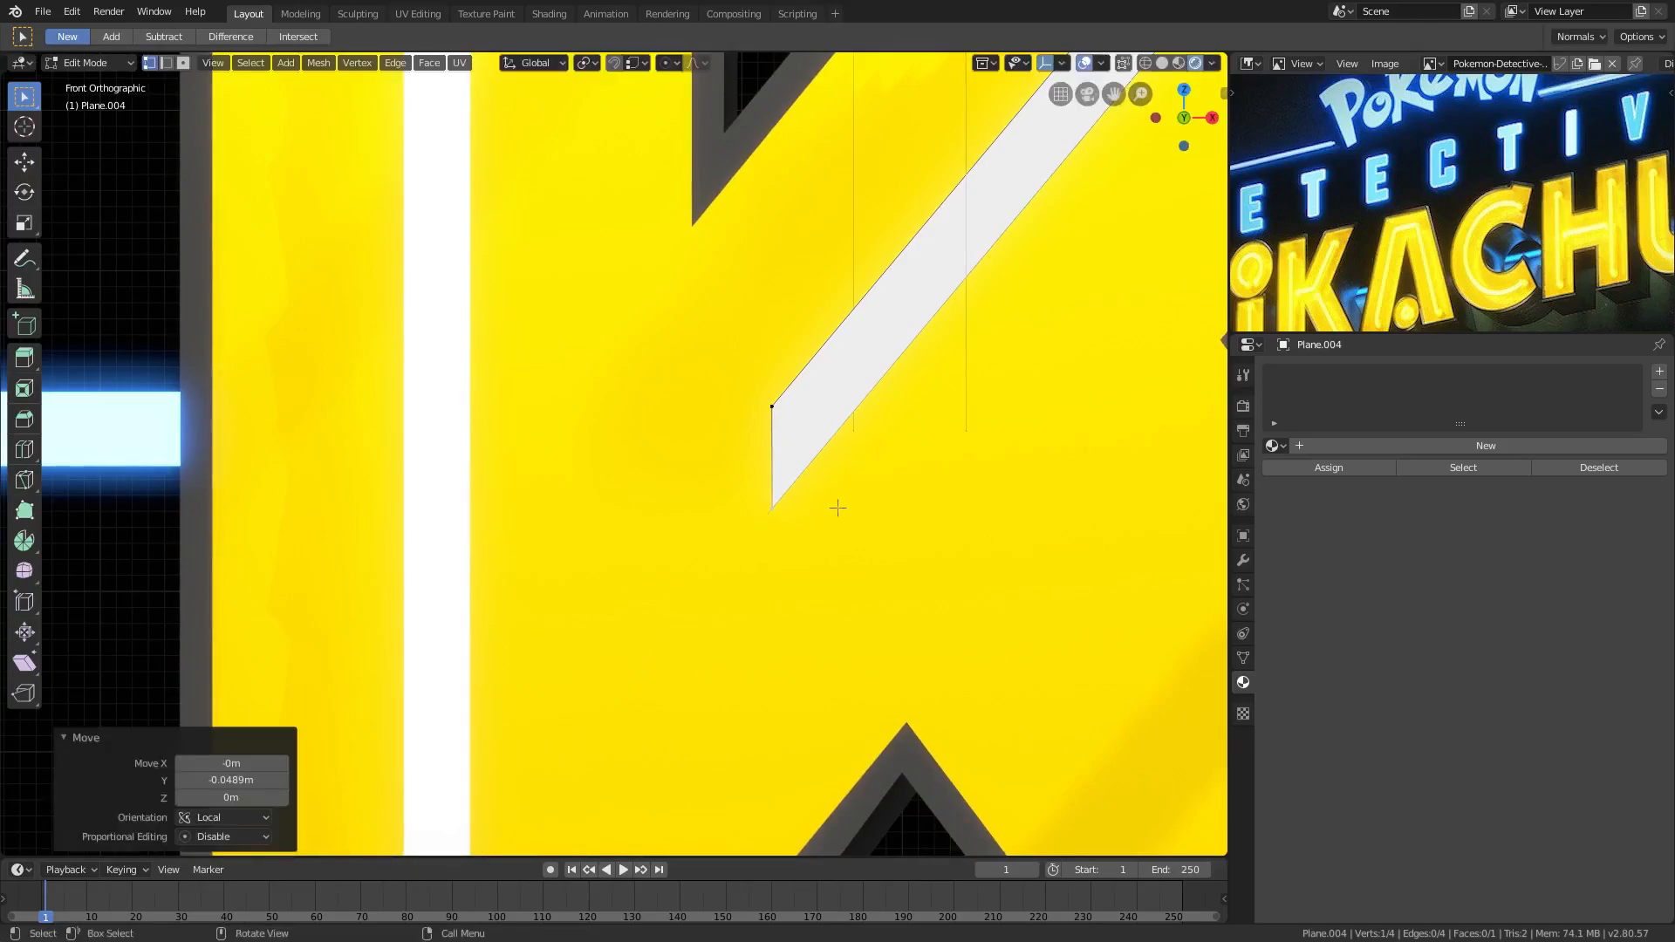
Extrude the strip's vertical end edge -0.147 m along X towards the K's stem.
shift+click(753, 412)
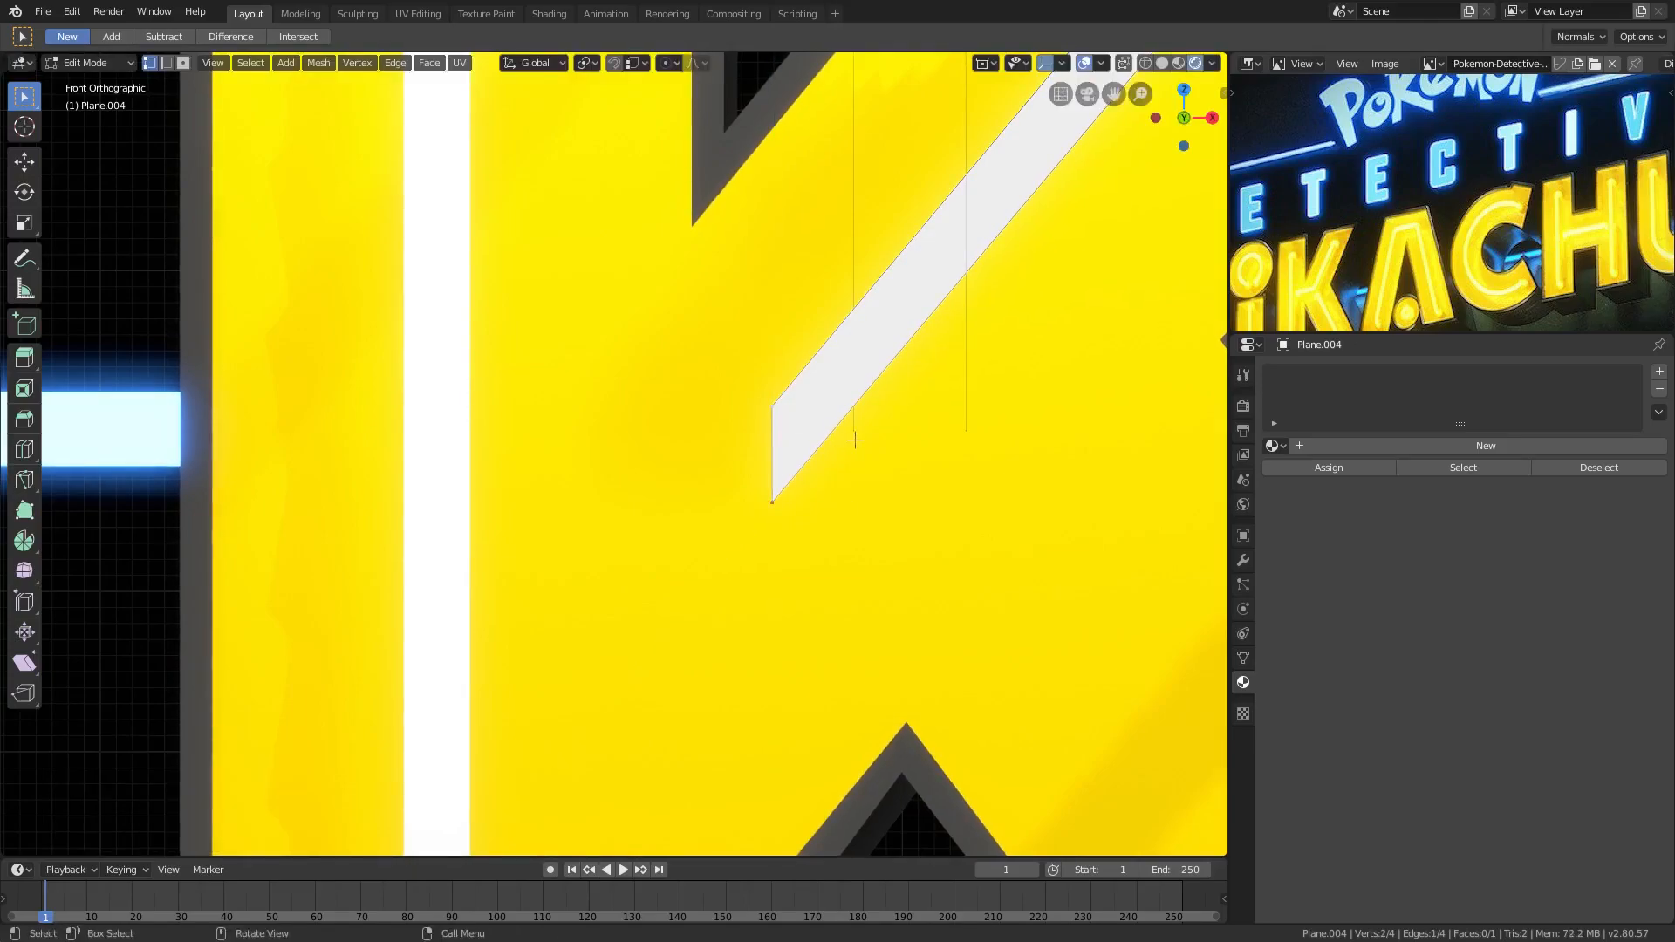
key(e)
key(z)
key(x)
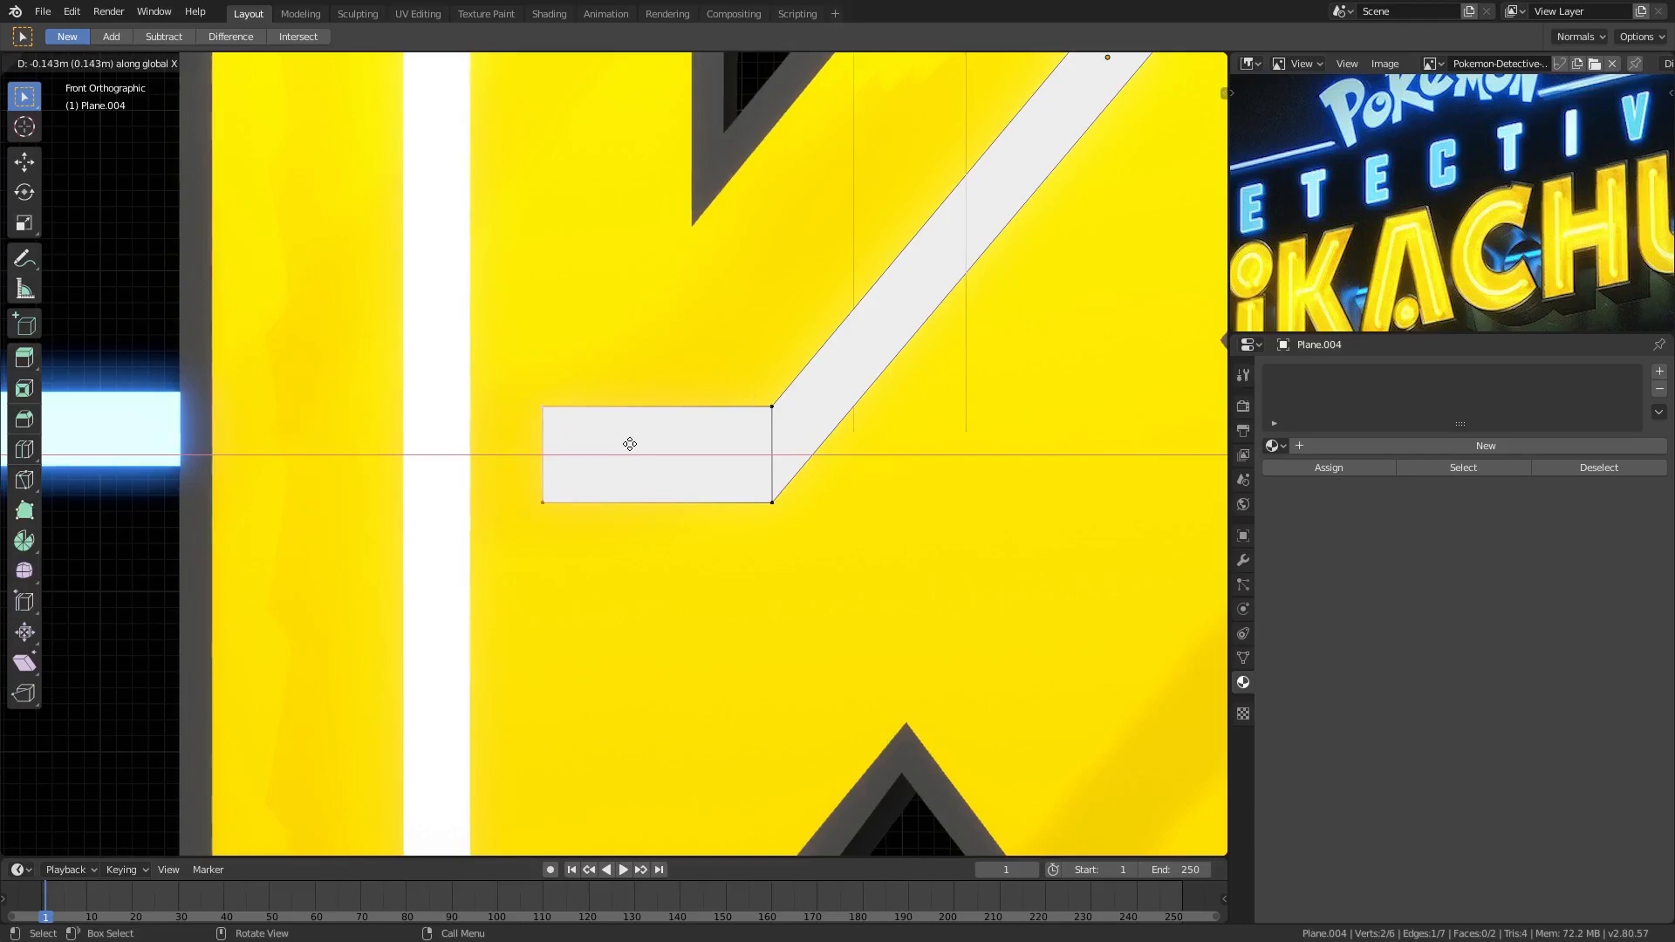
click(617, 441)
scroll(762, 462, down, 5)
scroll(762, 461, up, 5)
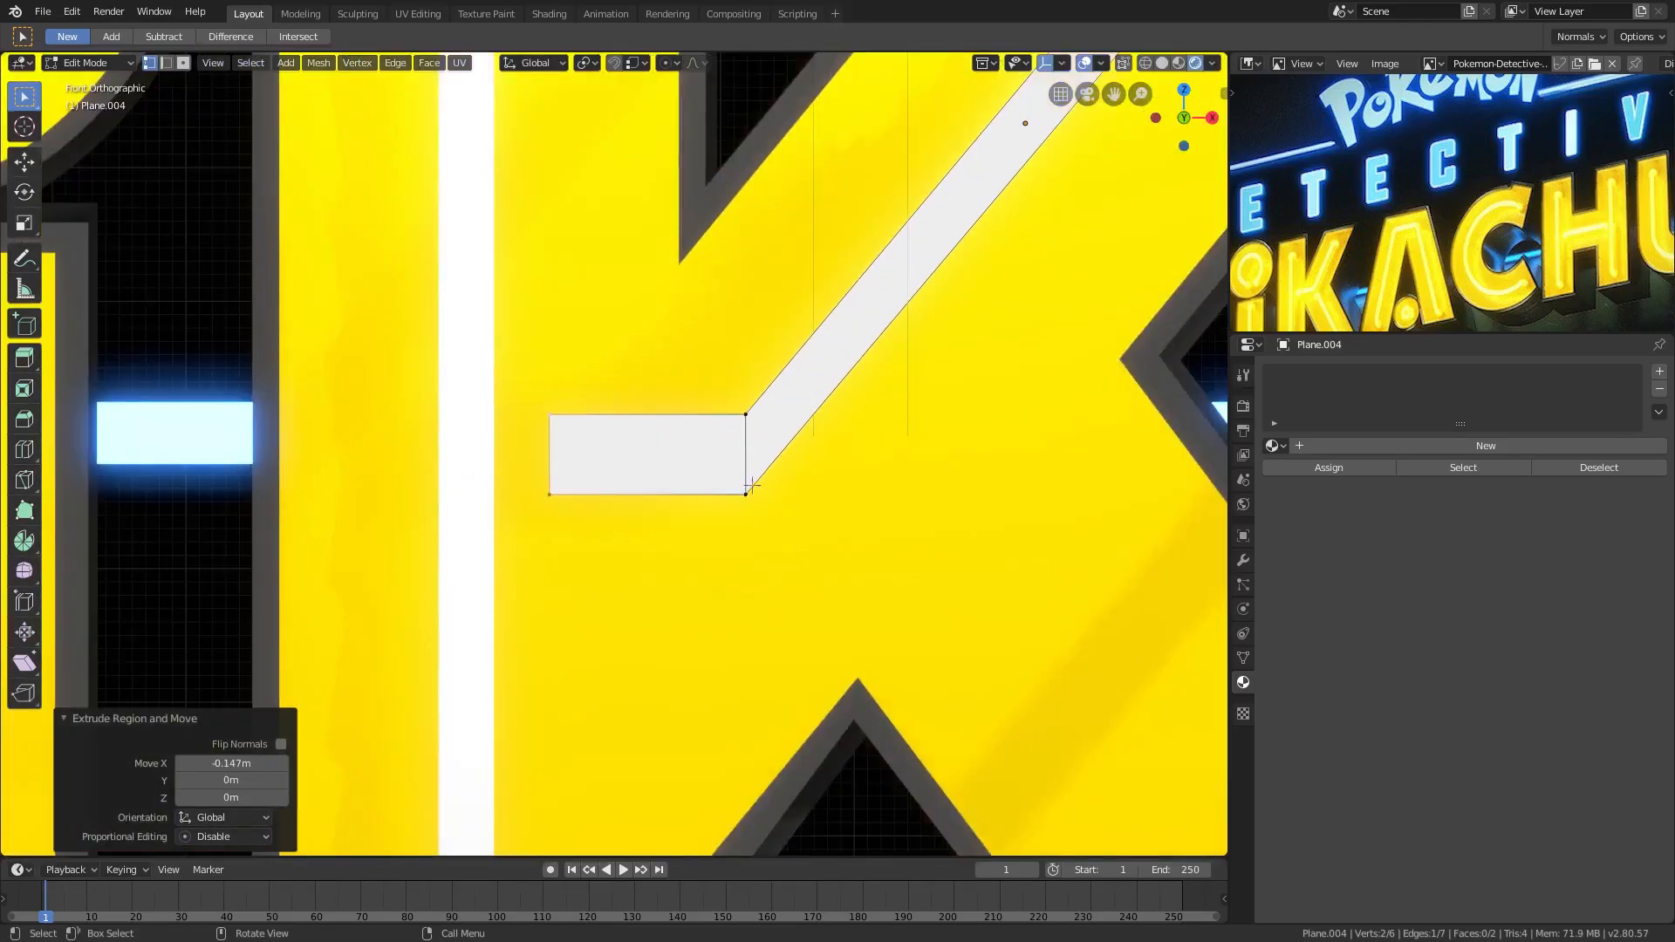
Thin the horizontal segment by moving its two lower vertices up about 0.023 m along Z.
shift+click(598, 497)
shift+click(551, 494)
key(g)
key(z)
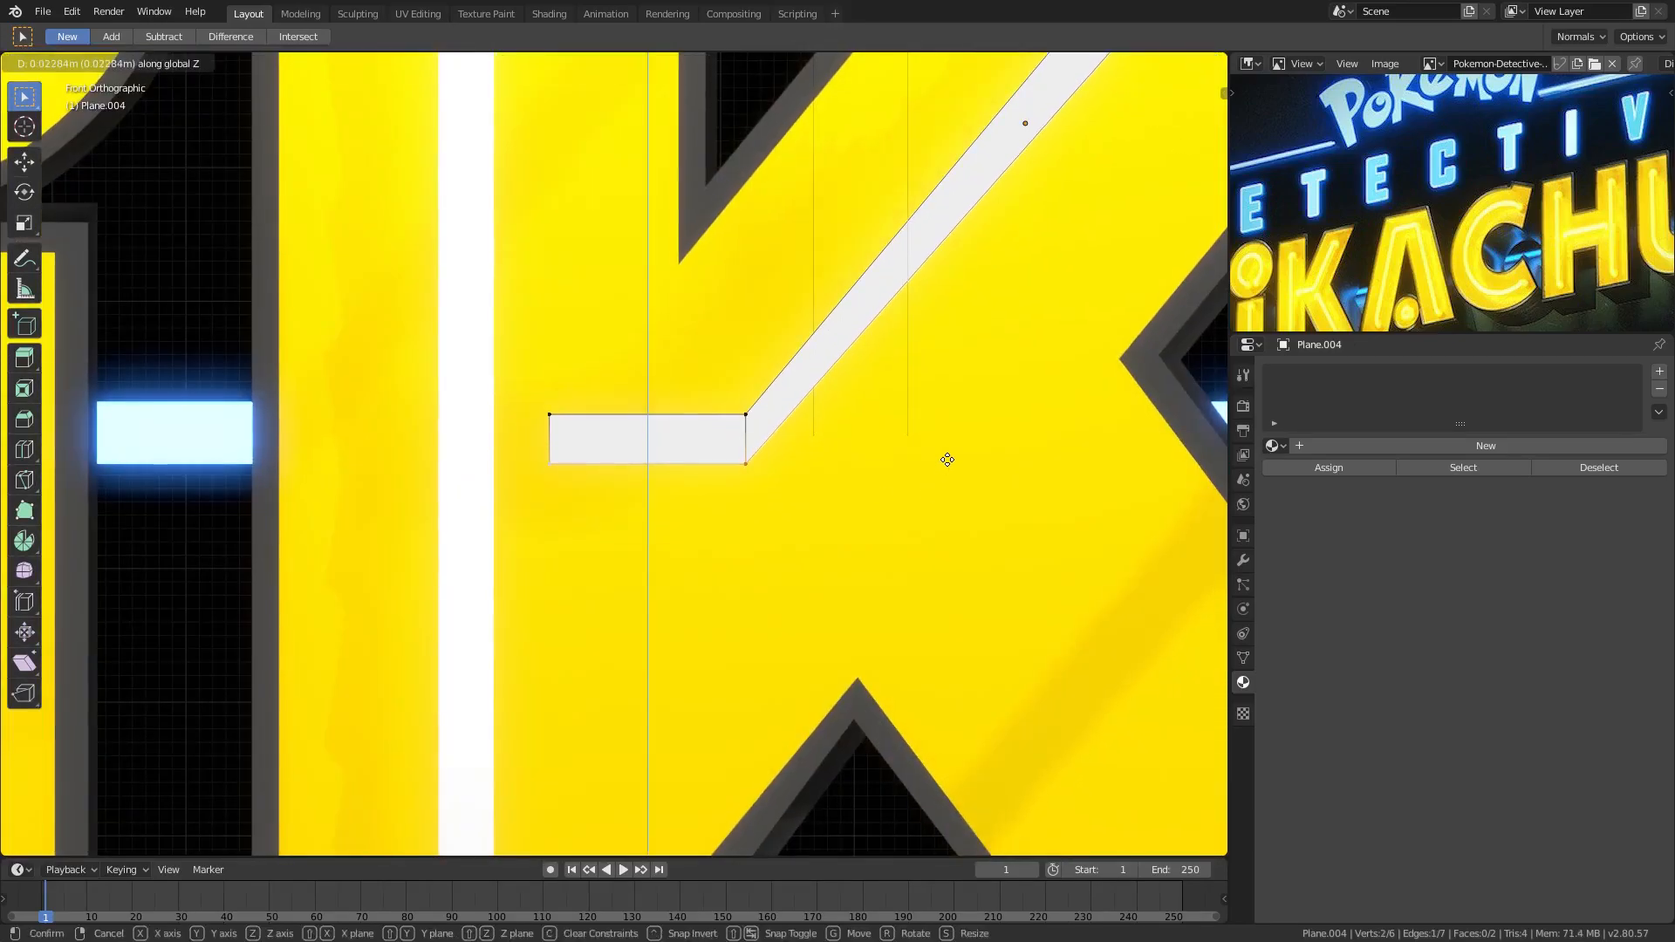
click(949, 461)
Move the lower vertex at the strip's bend 0.0131 m along X.
click(748, 463)
key(g)
key(x)
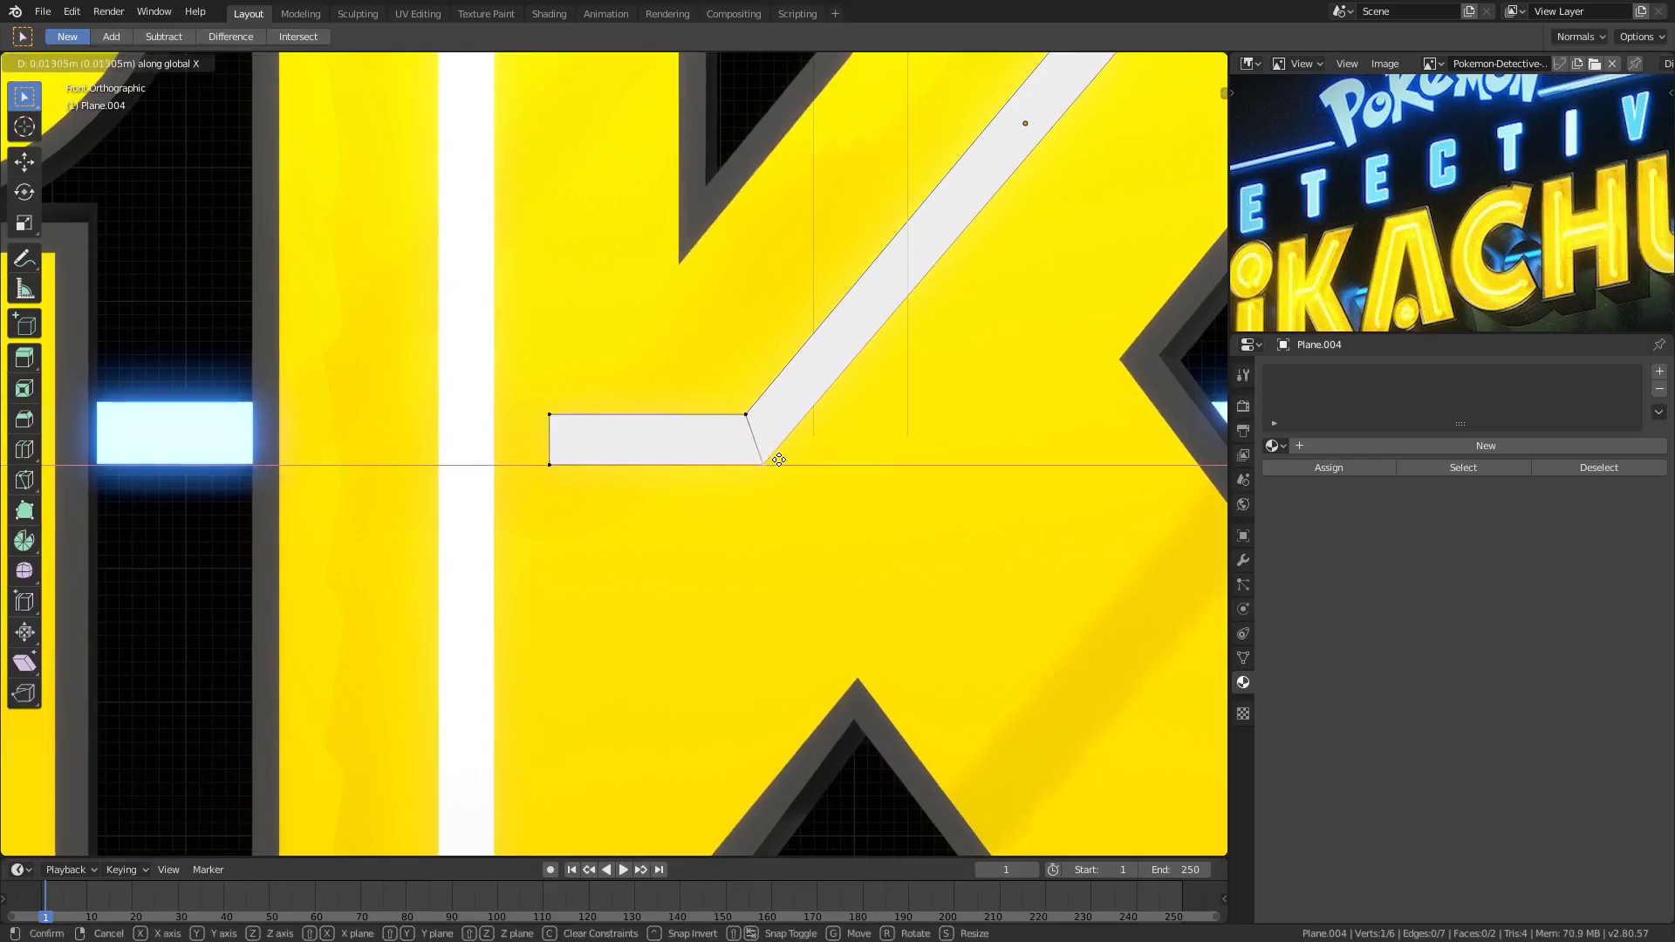
click(779, 459)
scroll(944, 345, down, 4)
scroll(936, 355, up, 2)
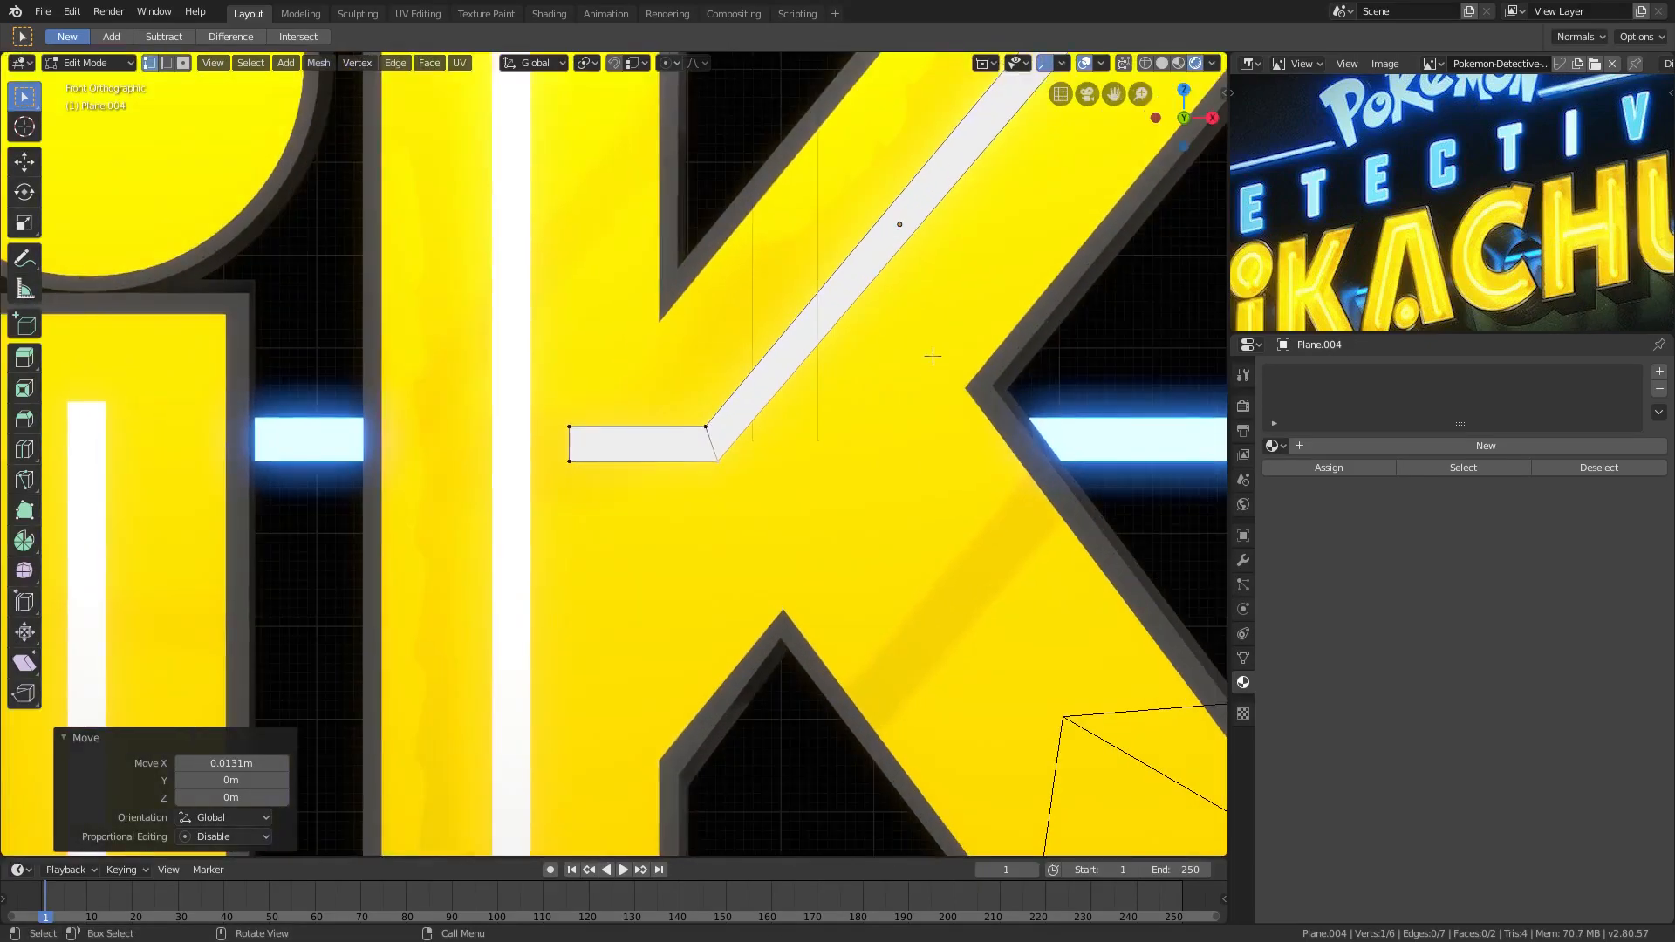
Move the free end of the K strip's horizontal segment slightly along X, away from the stem strip.
key(Tab)
scroll(902, 381, down, 4)
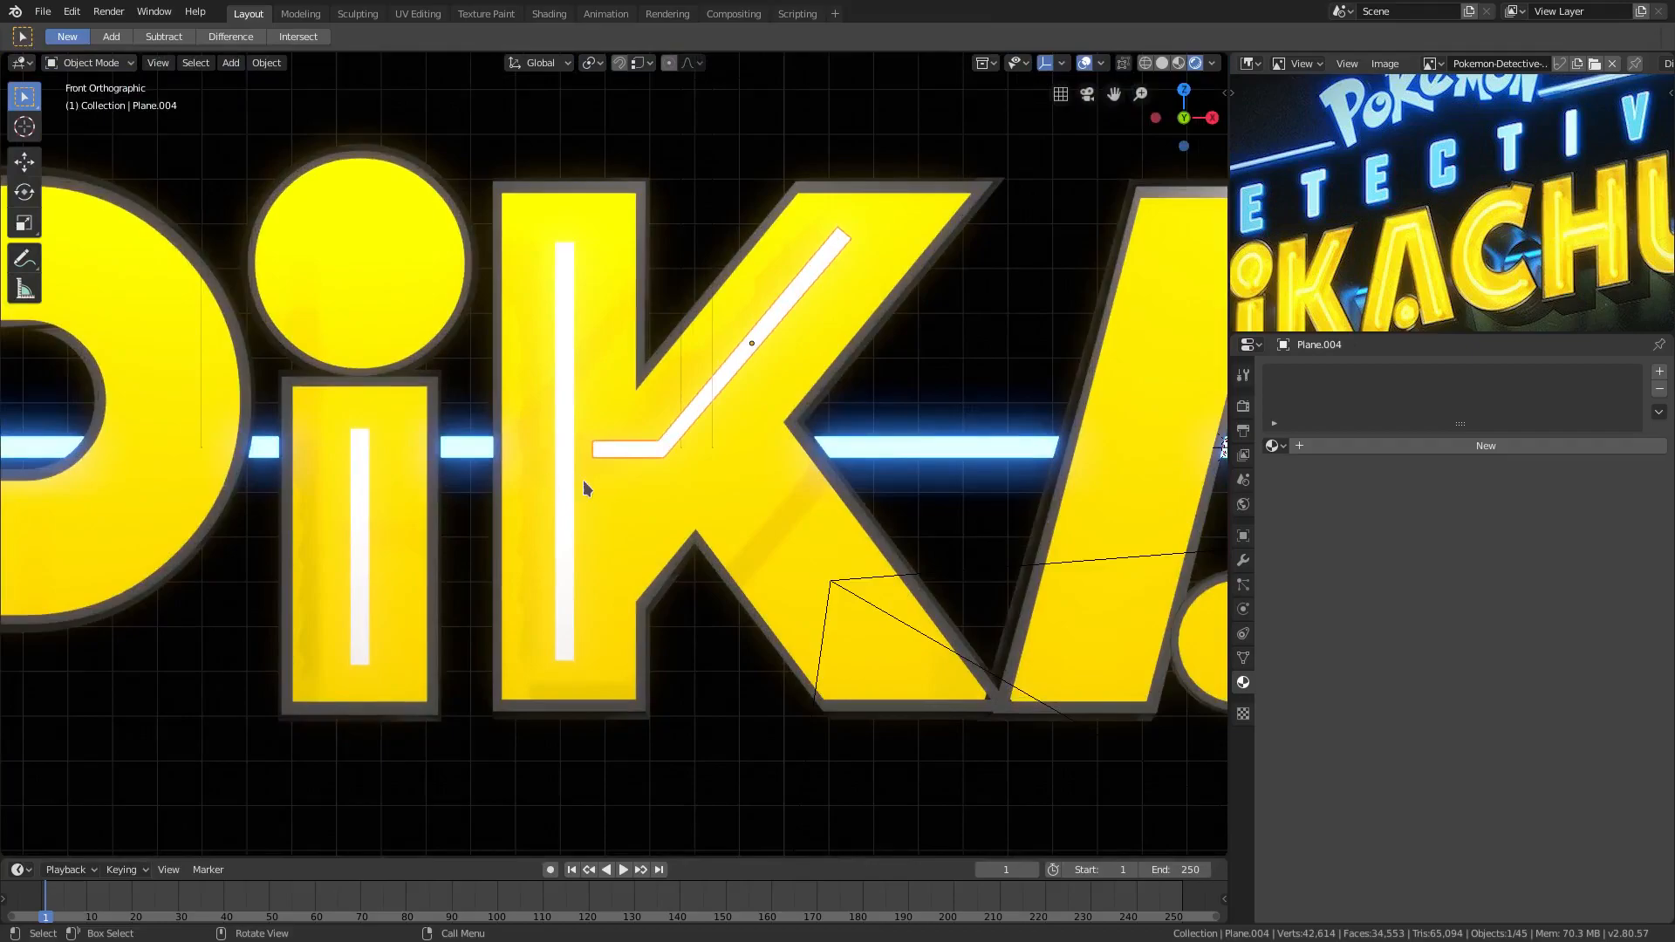
key(Tab)
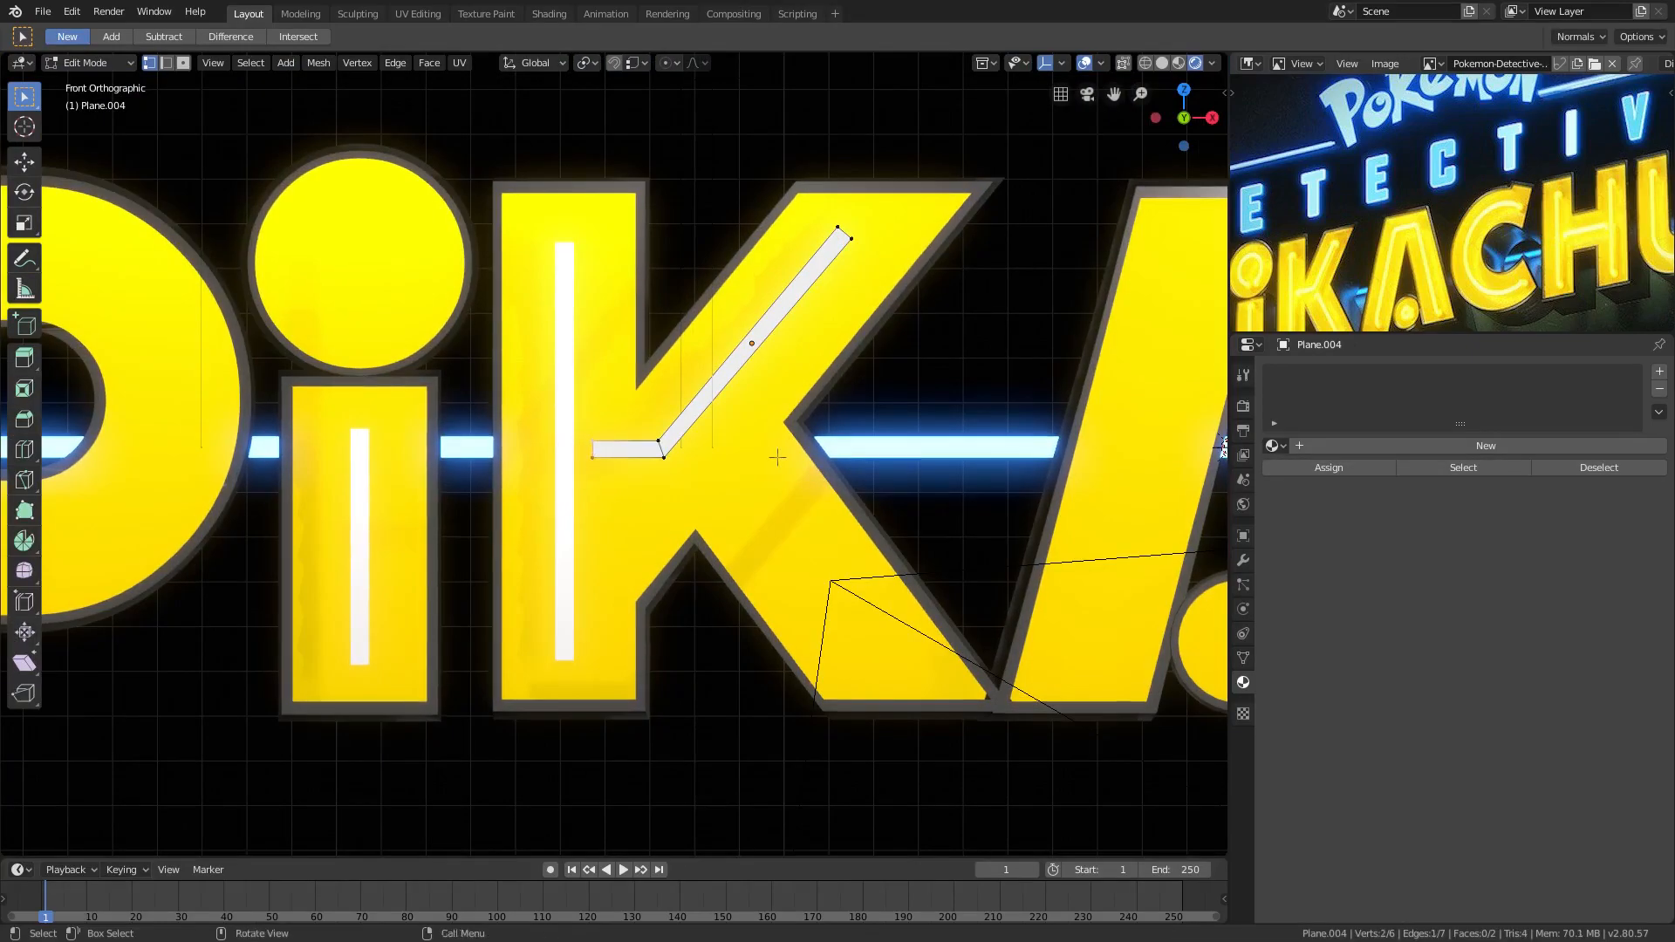
key(g)
key(x)
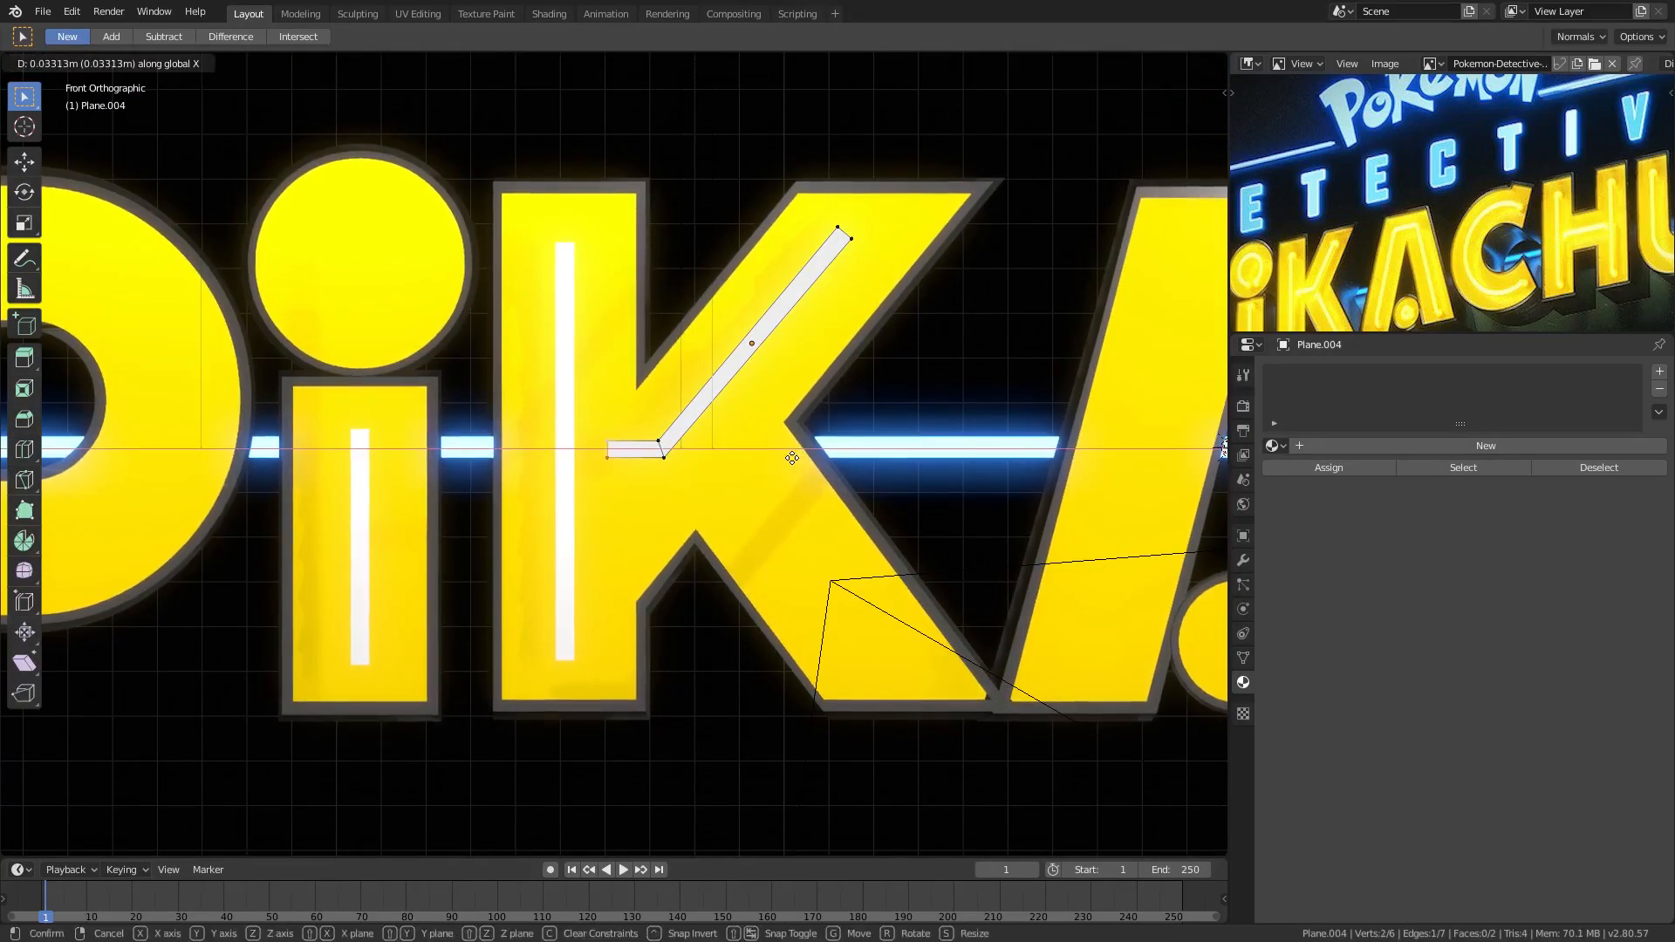
click(791, 458)
key(Tab)
Duplicate the K's stem strip onto the lower leg, rotated -27.4° about Y and moved about 0.51 m along X and -0.30 m along Z.
click(565, 445)
key(shift+d)
key(Escape)
key(r)
key(y)
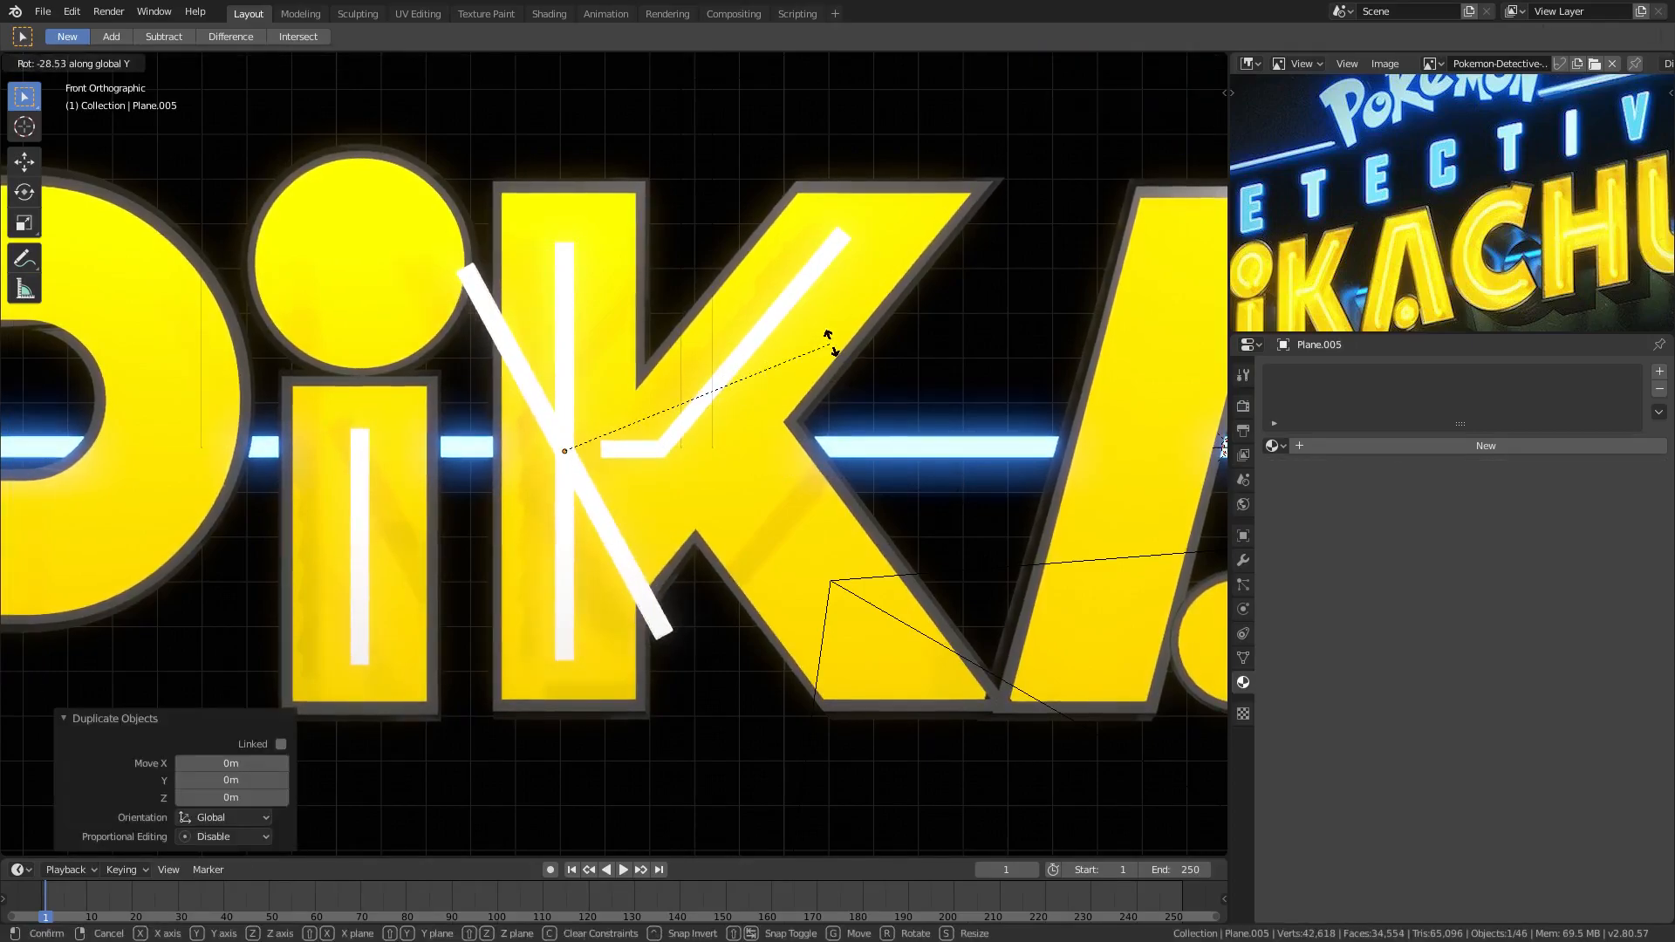
click(829, 348)
key(g)
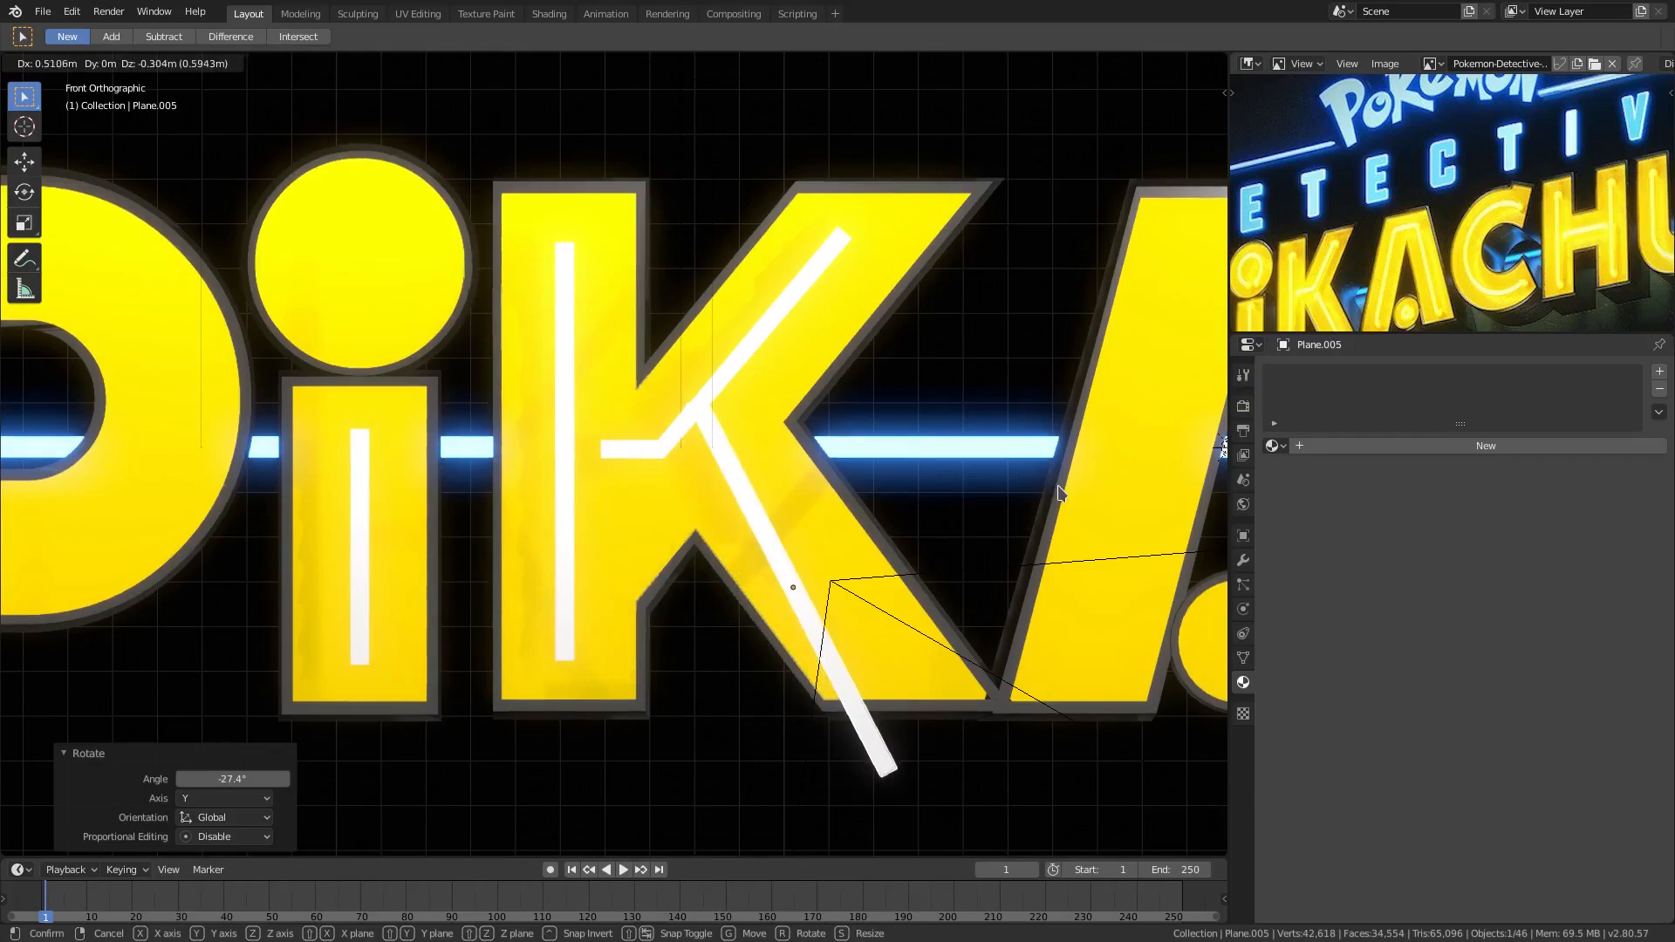
click(1058, 487)
Rotate the strip on the K's lower leg a further -8.69° about Y.
key(r)
key(y)
click(1131, 443)
Scale the K's lower-leg strip by 0.666 along its local Y and move it 0.0214 m along X and 0.0702 m along Z.
key(s)
key(y)
key(y)
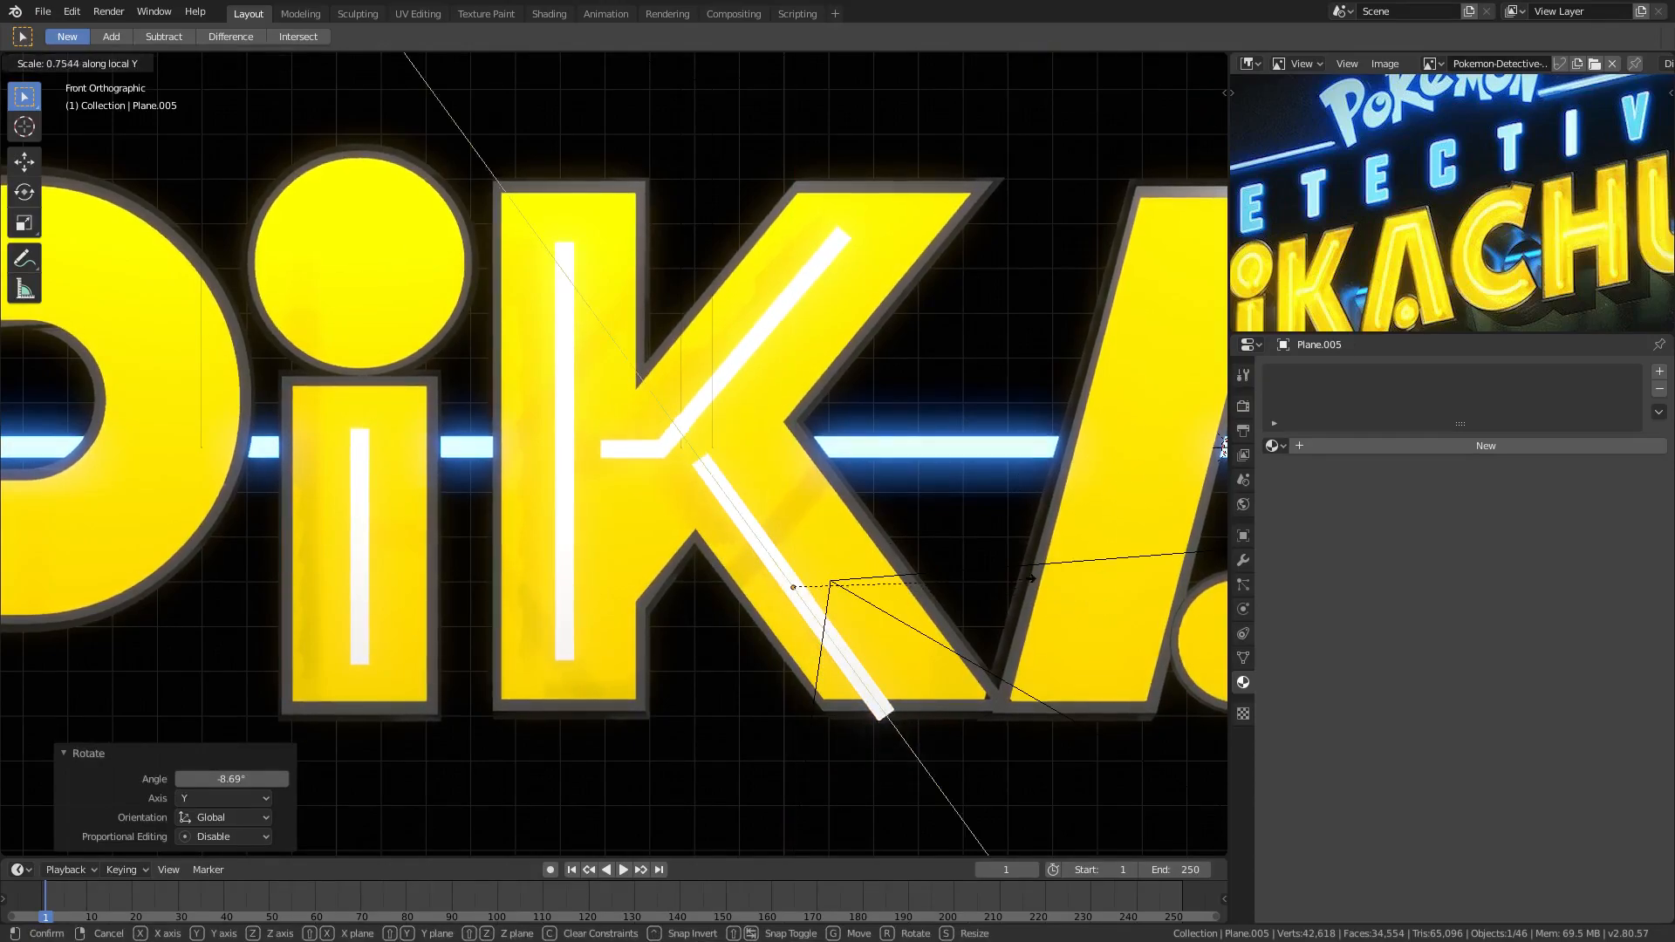
click(995, 568)
key(g)
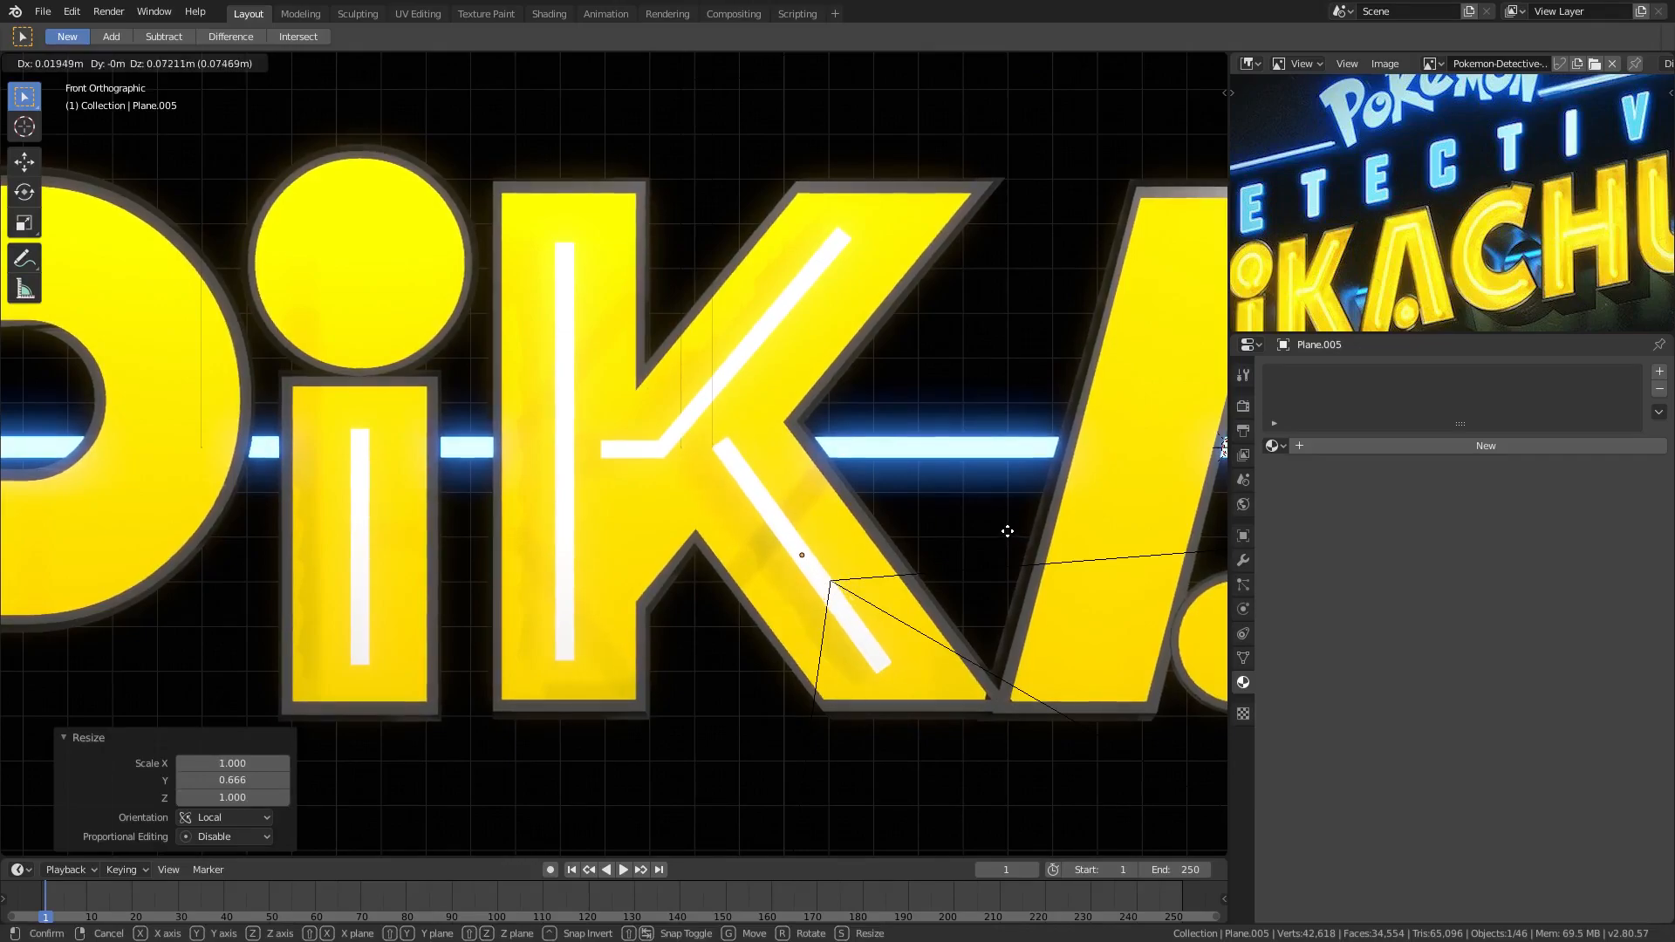
scroll(1007, 531, down, 4)
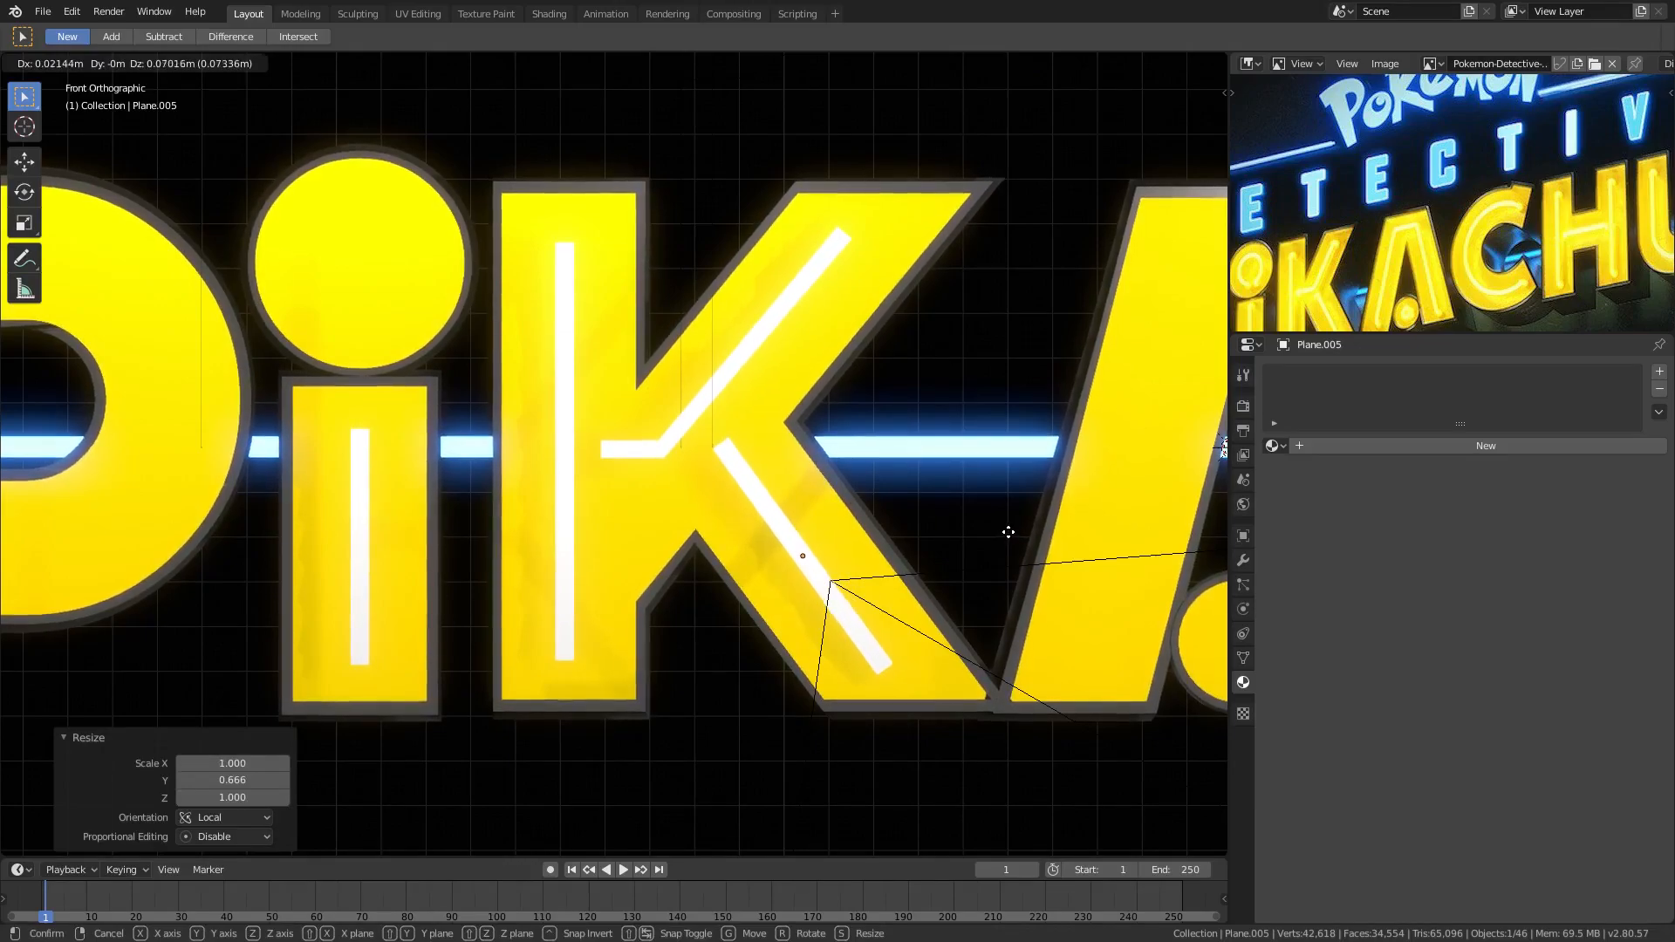
click(1009, 532)
scroll(1009, 532, down, 2)
scroll(907, 524, up, 5)
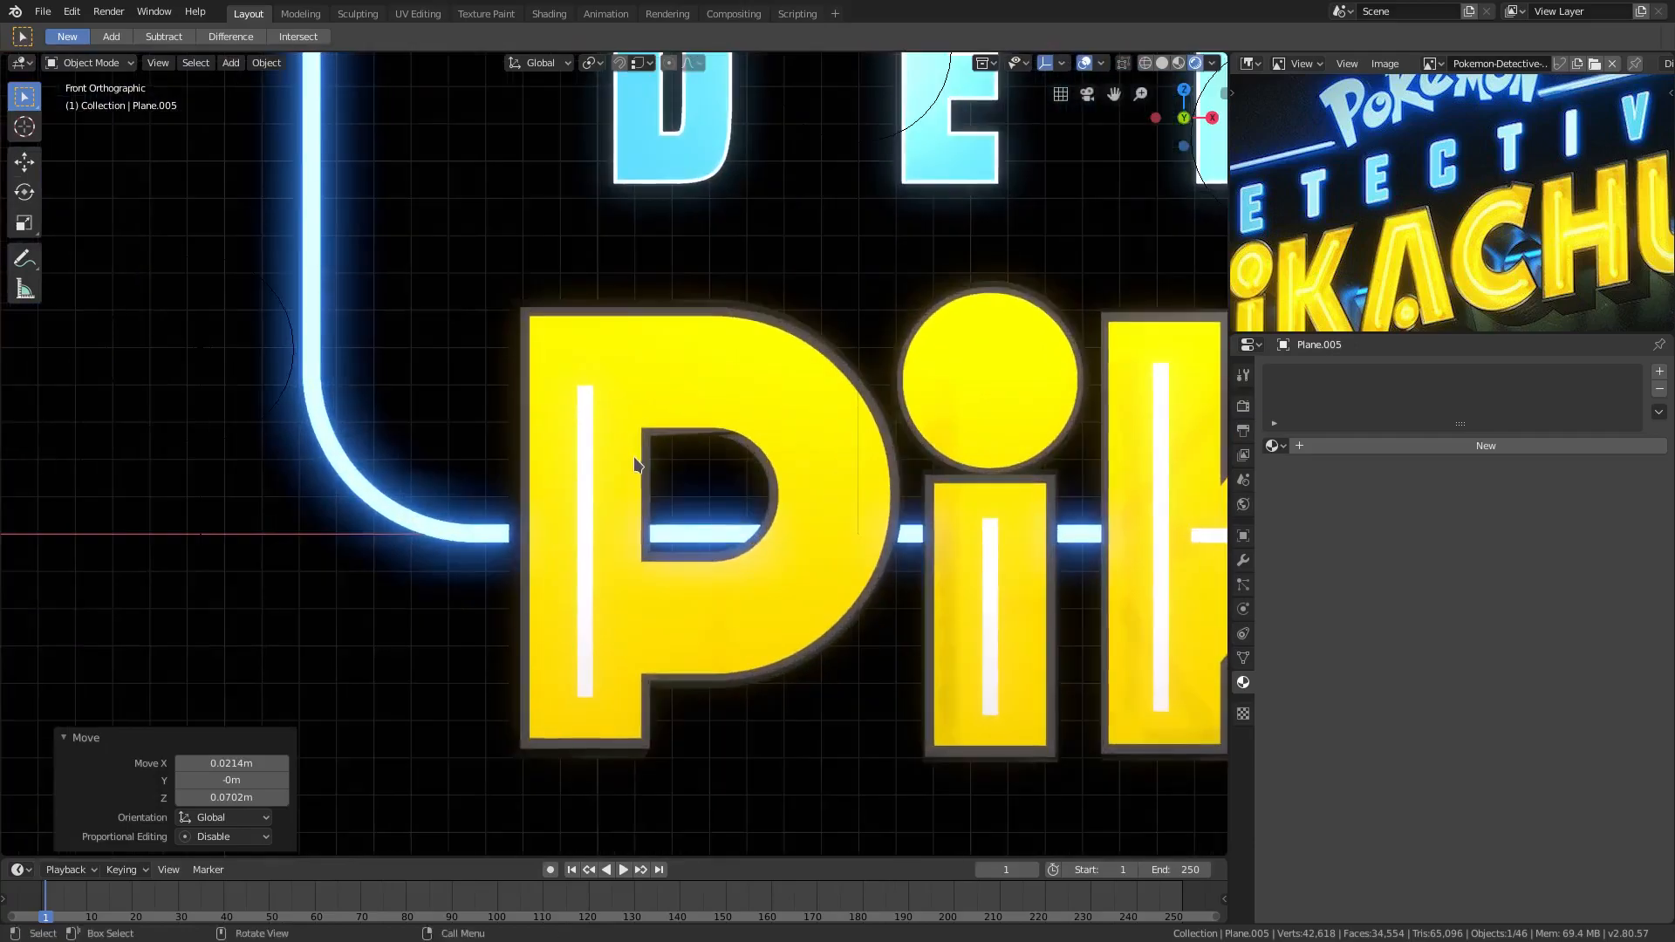
Scale the P's stem strip by about 1.1 along Z and move it 0.0327 m along Z.
click(593, 426)
key(s)
key(z)
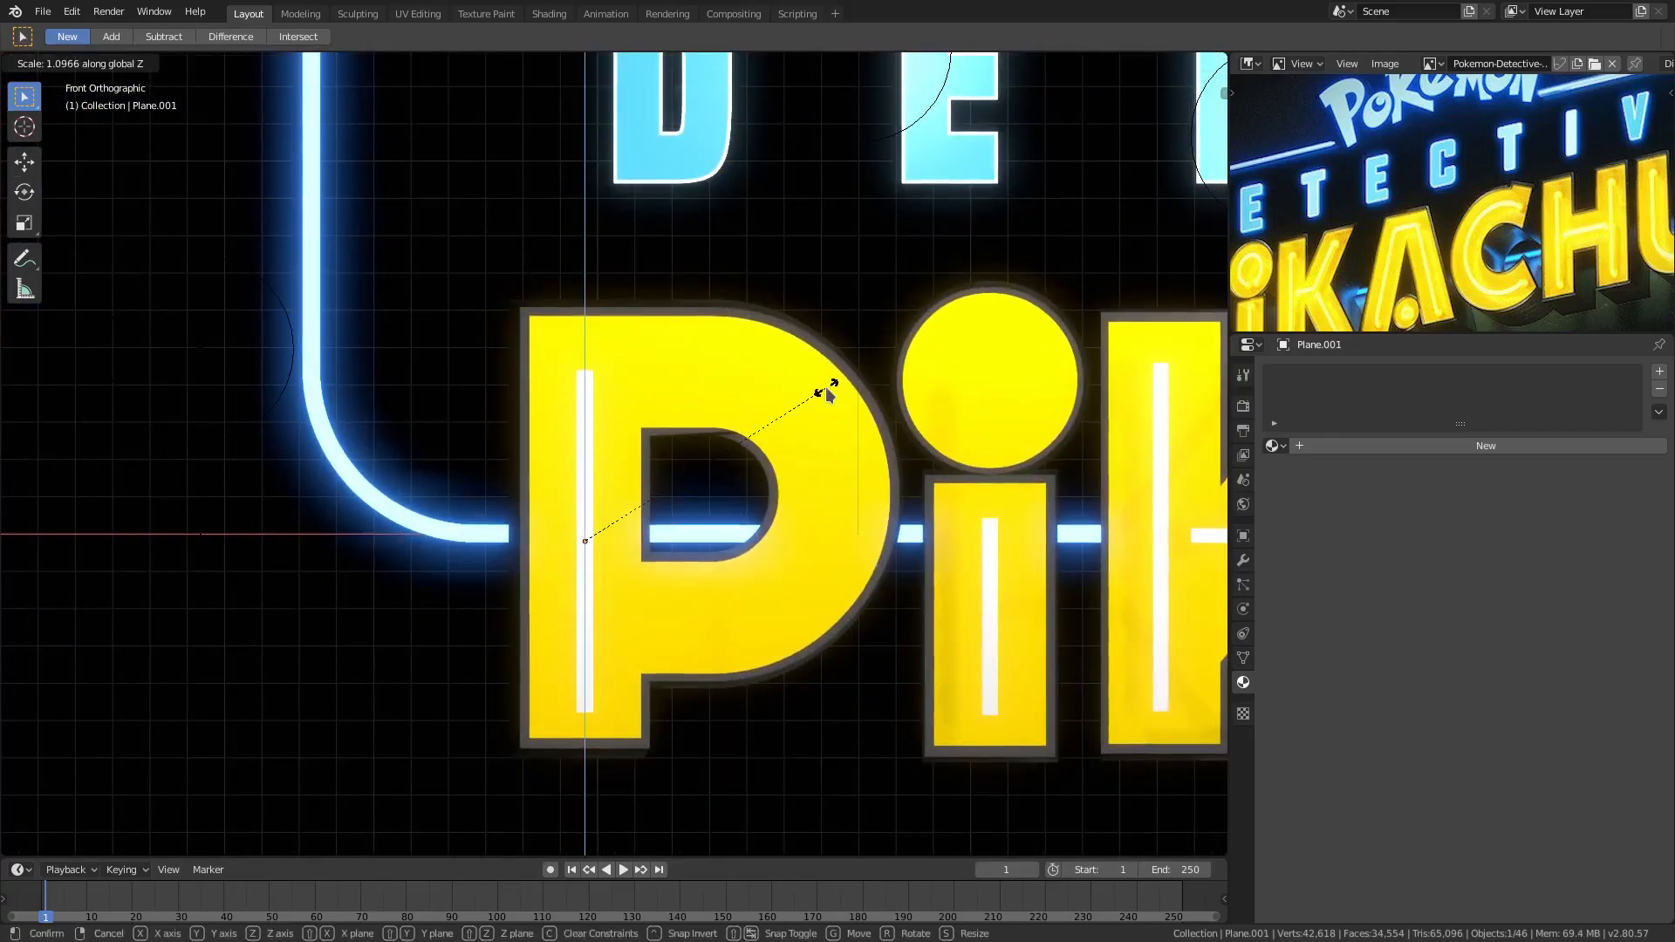
click(820, 381)
key(g)
key(z)
click(669, 373)
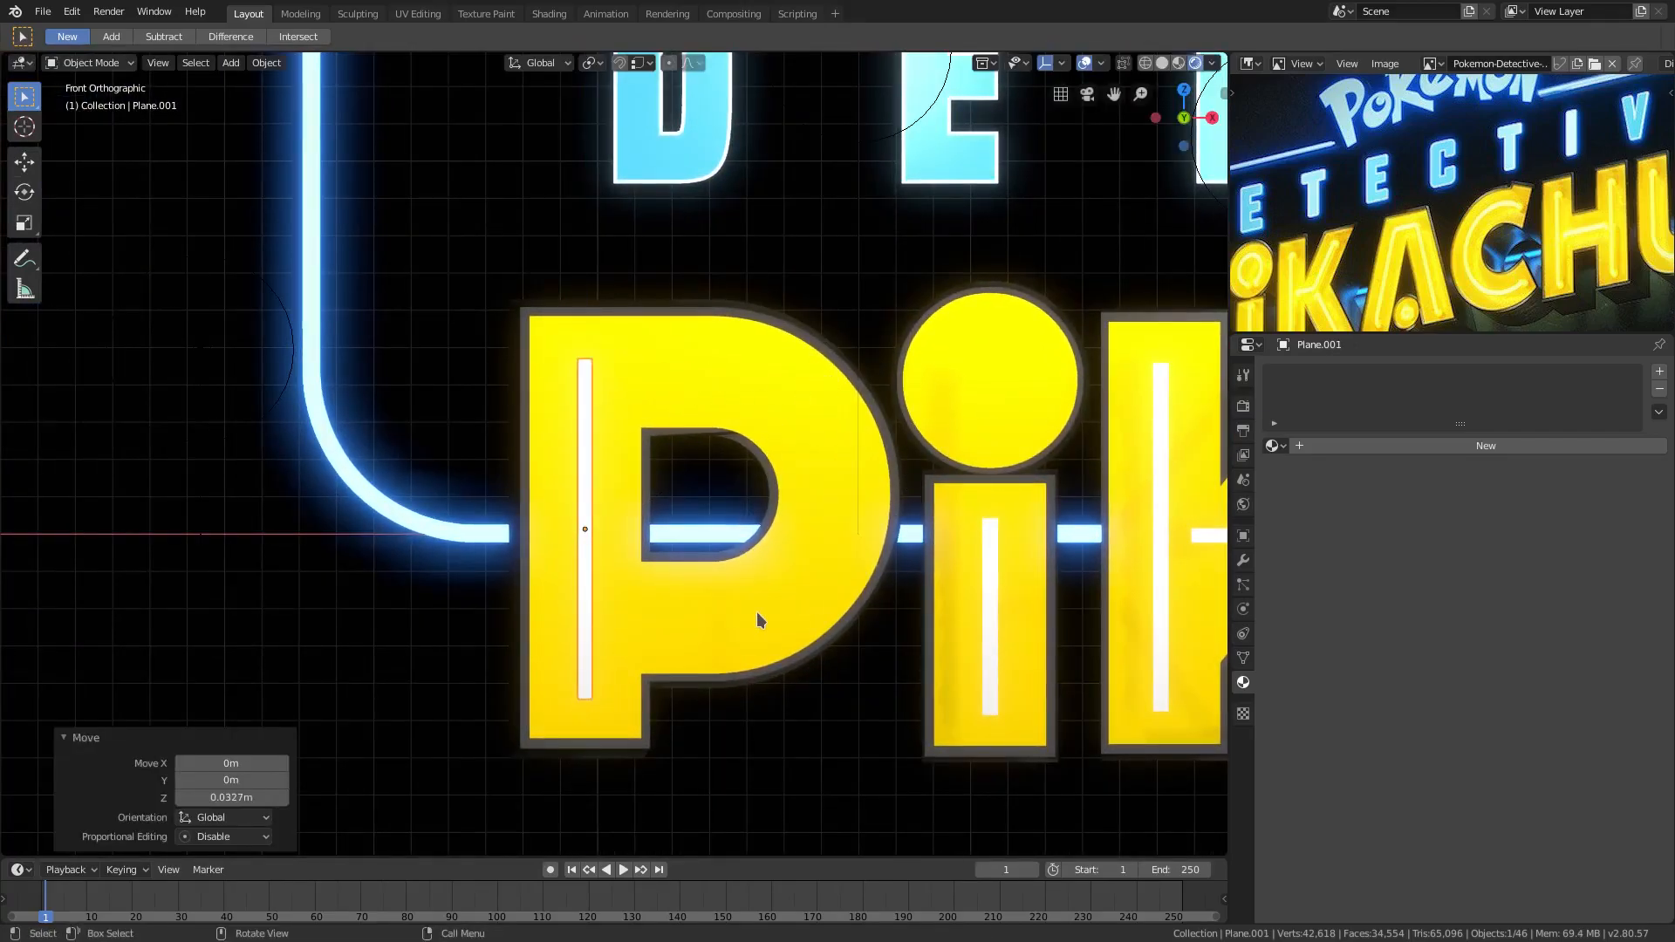
Try a duplicate of the K's stem strip on the A's left leg, rotated 13.4° about Y and nudged -0.00935 m along X.
scroll(757, 620, down, 3)
shift+middle_drag(834, 539, 537, 537)
scroll(538, 537, up, 2)
shift+middle_drag(957, 546, 576, 544)
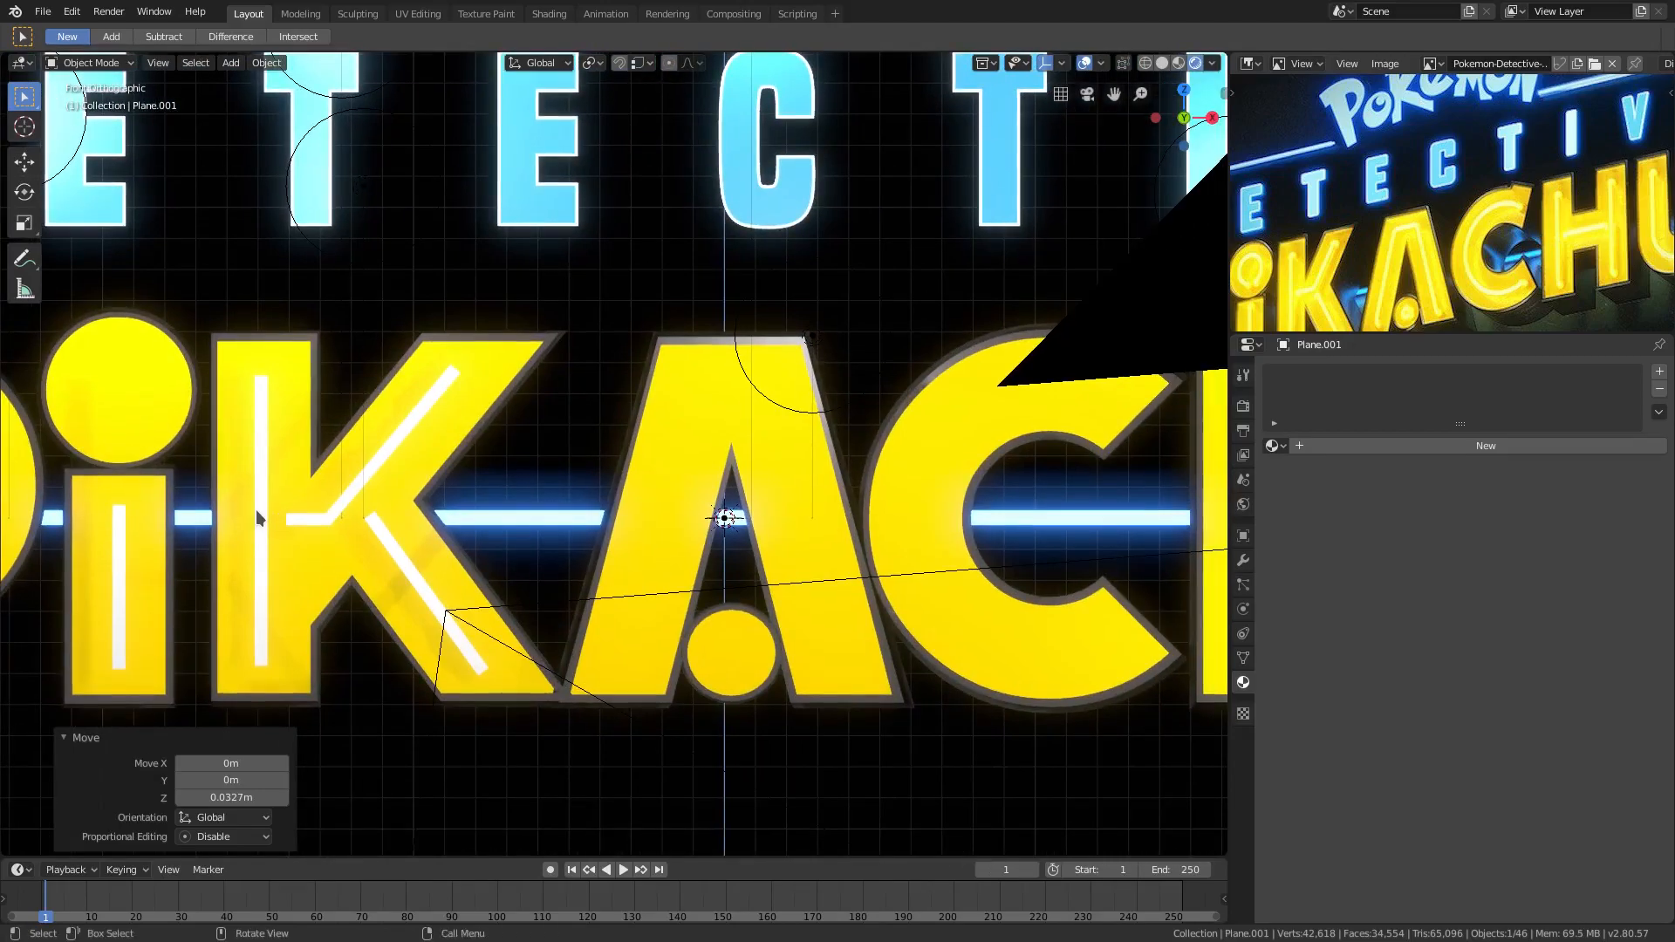
click(256, 513)
key(shift+d)
click(750, 517)
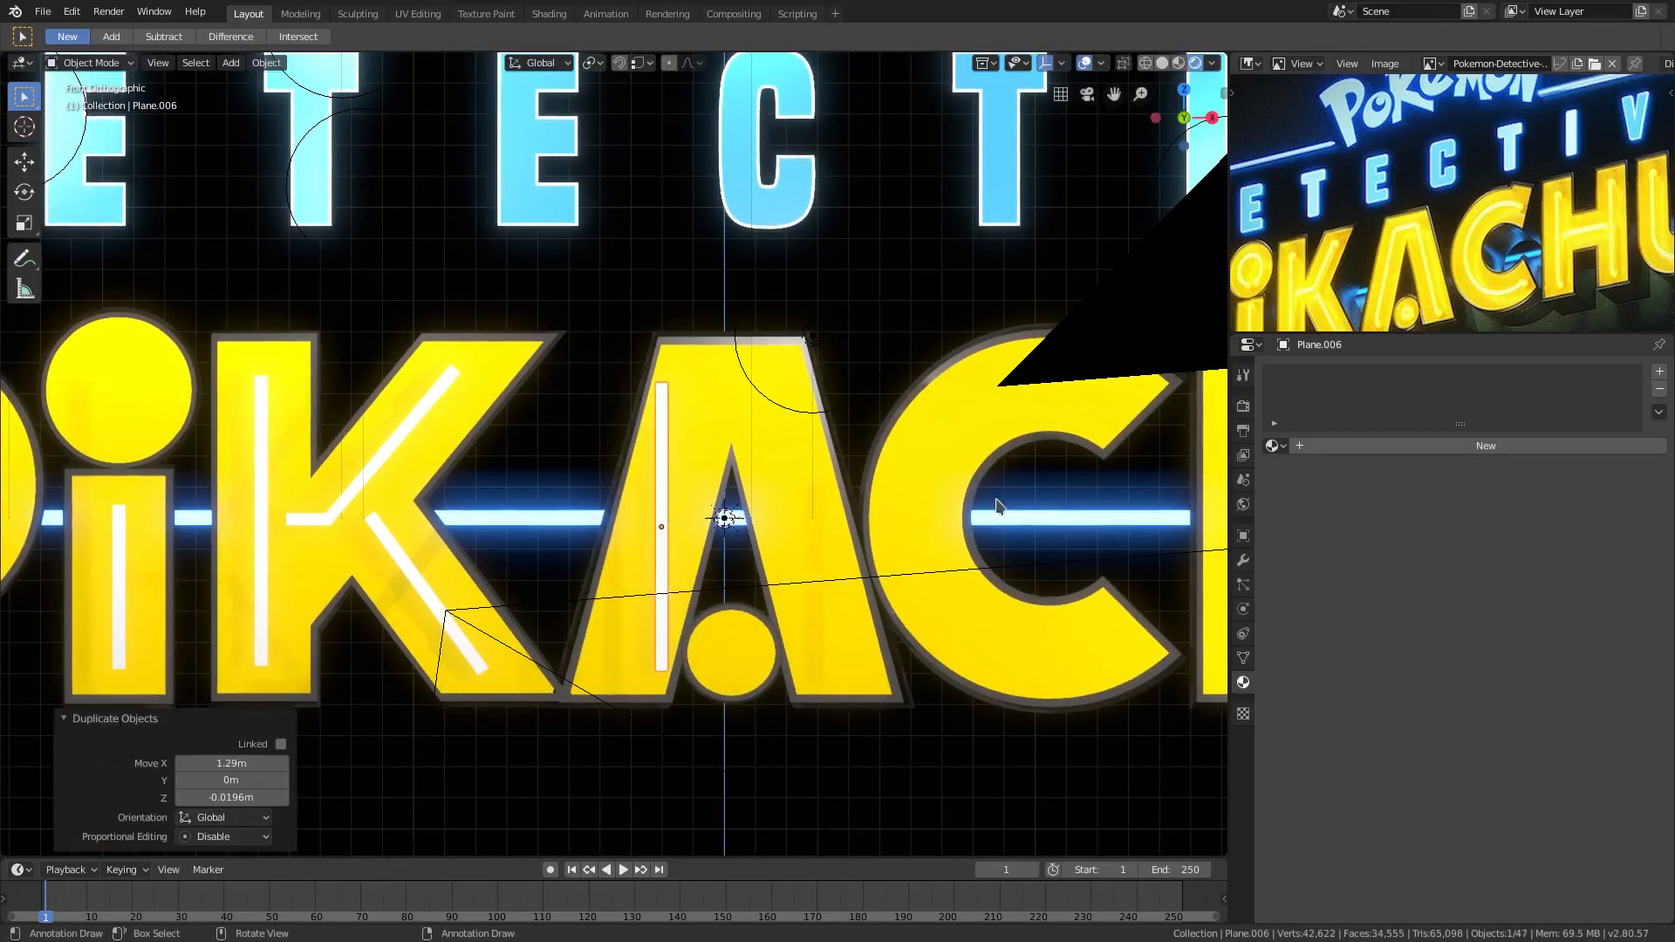
key(r)
key(y)
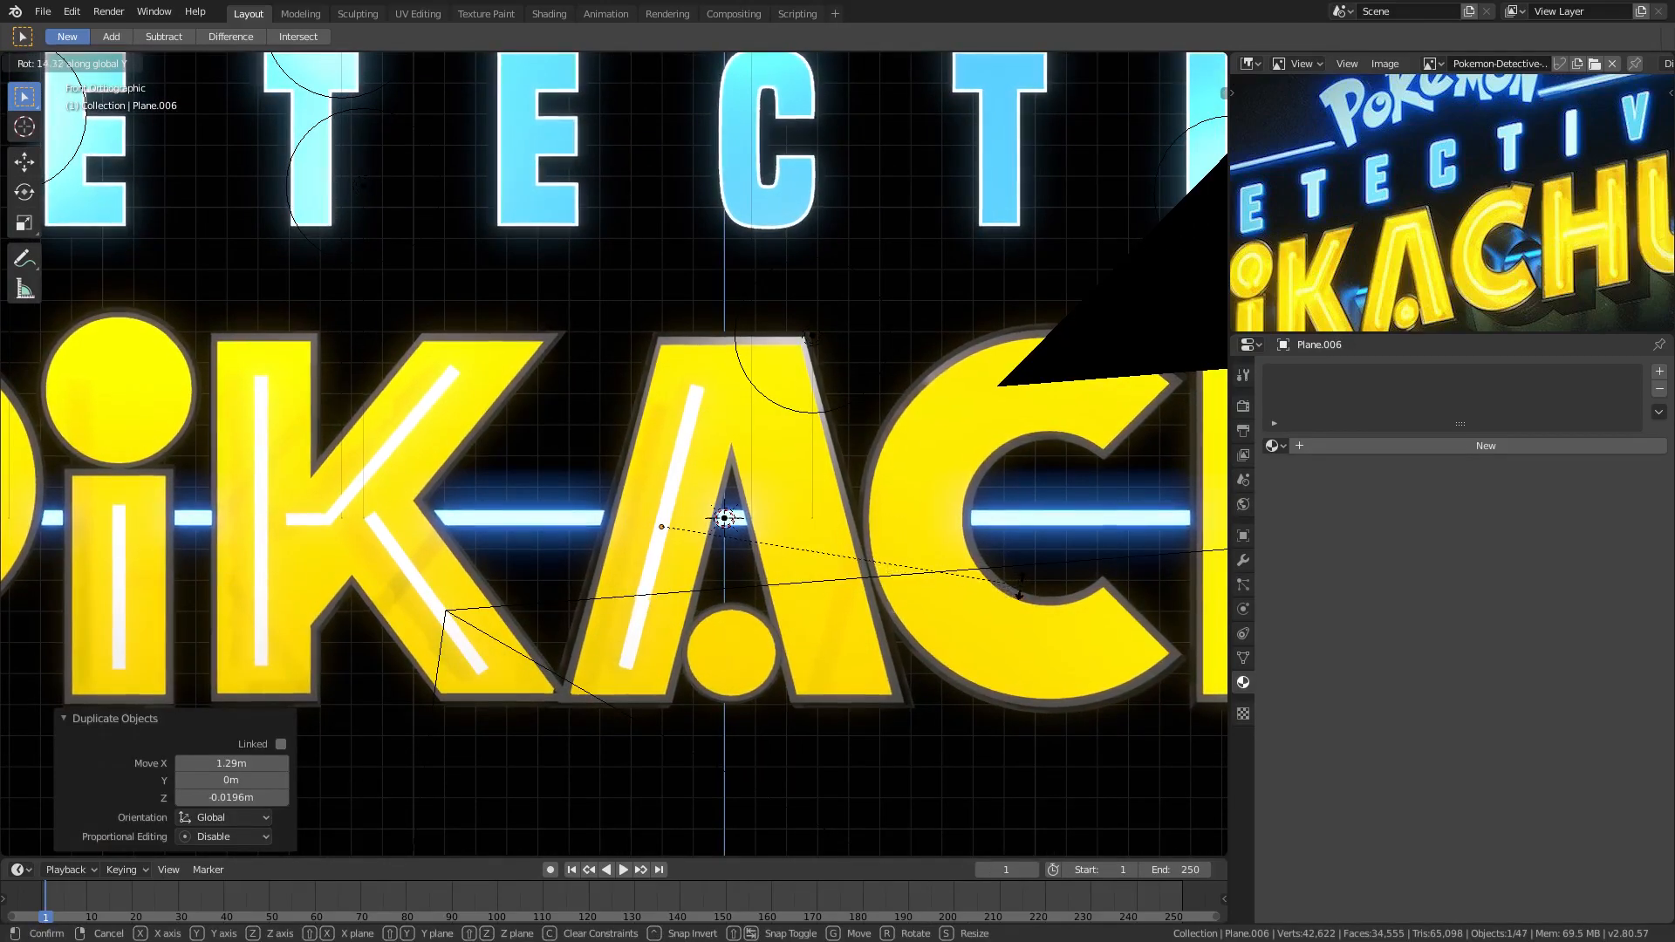
click(1023, 580)
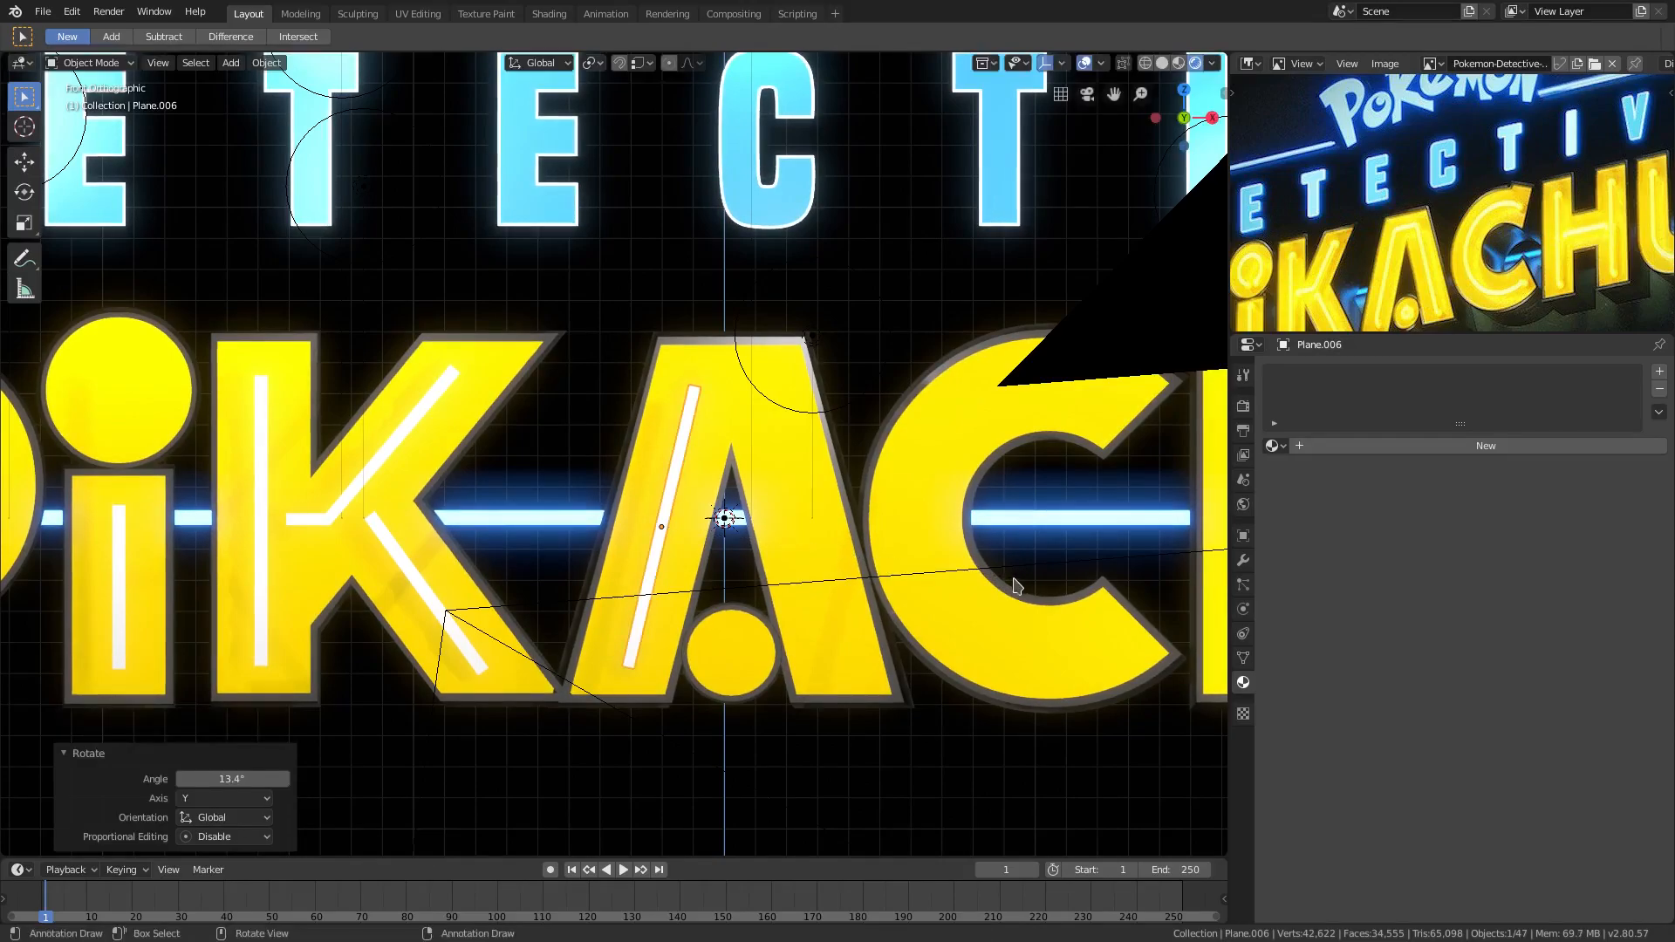
scroll(1021, 578, up, 1)
key(g)
click(907, 575)
scroll(836, 395, up, 5)
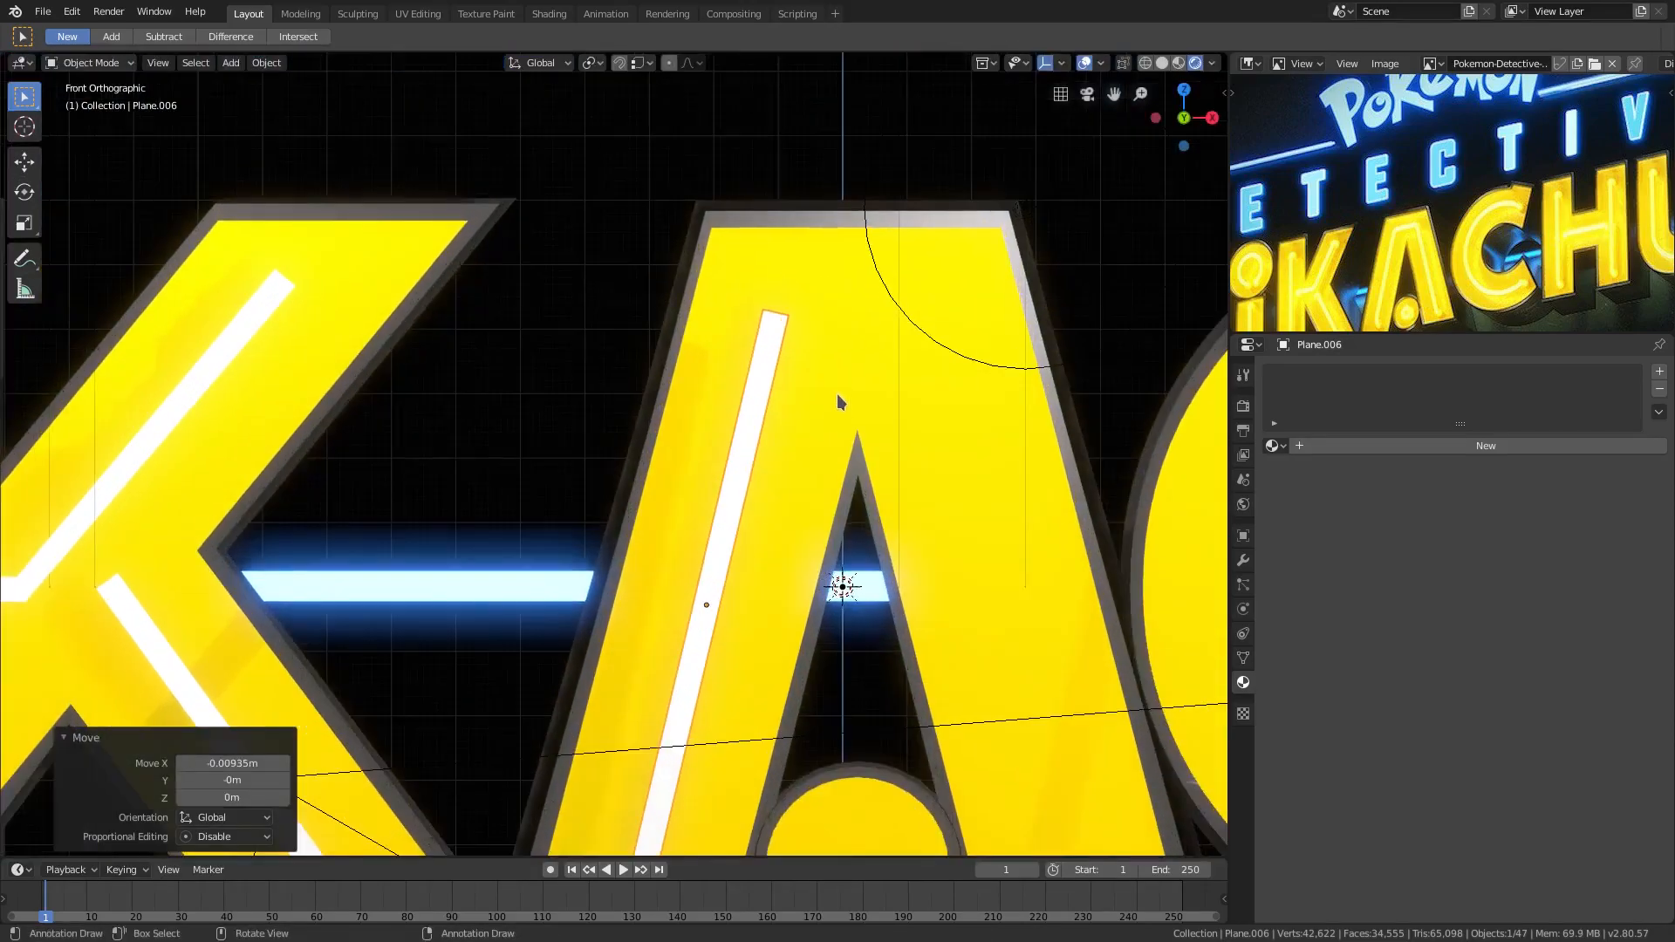
Delete the trial strip from the A's left leg.
key(Tab)
click(622, 308)
scroll(619, 308, down, 5)
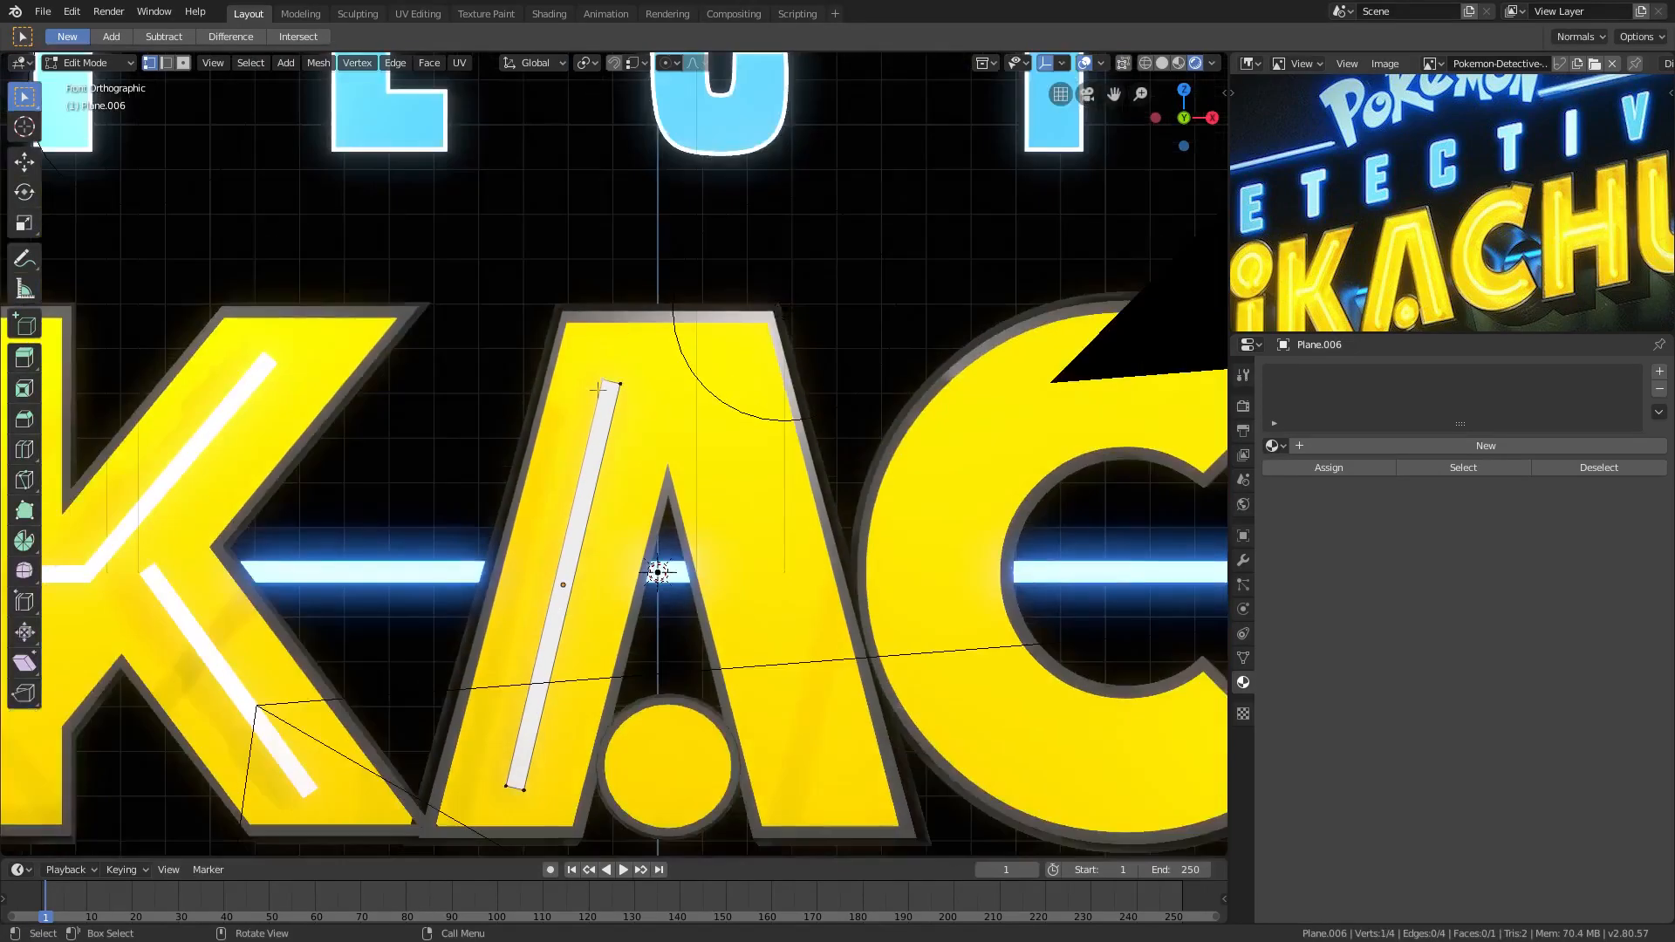
scroll(594, 408, up, 1)
key(Tab)
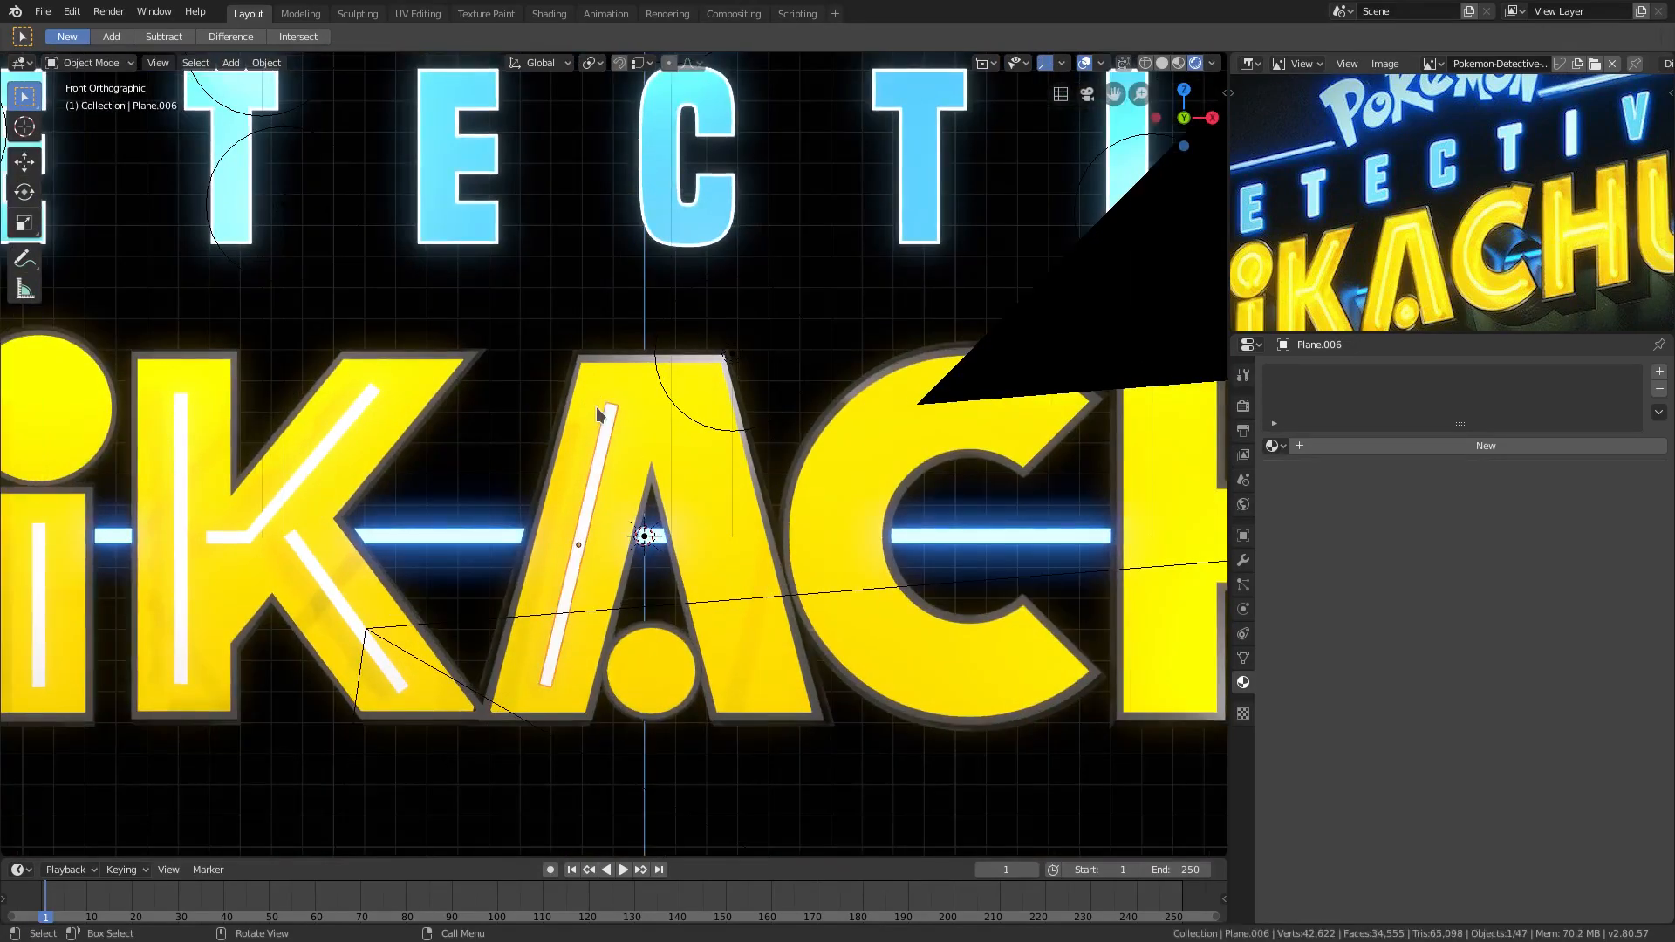
key(Delete)
Duplicate the K's bent upper strip onto the A, moved 1.07 m along X and -0.0309 m along Z, and rotate it 180° about X and Z.
click(307, 478)
key(shift+d)
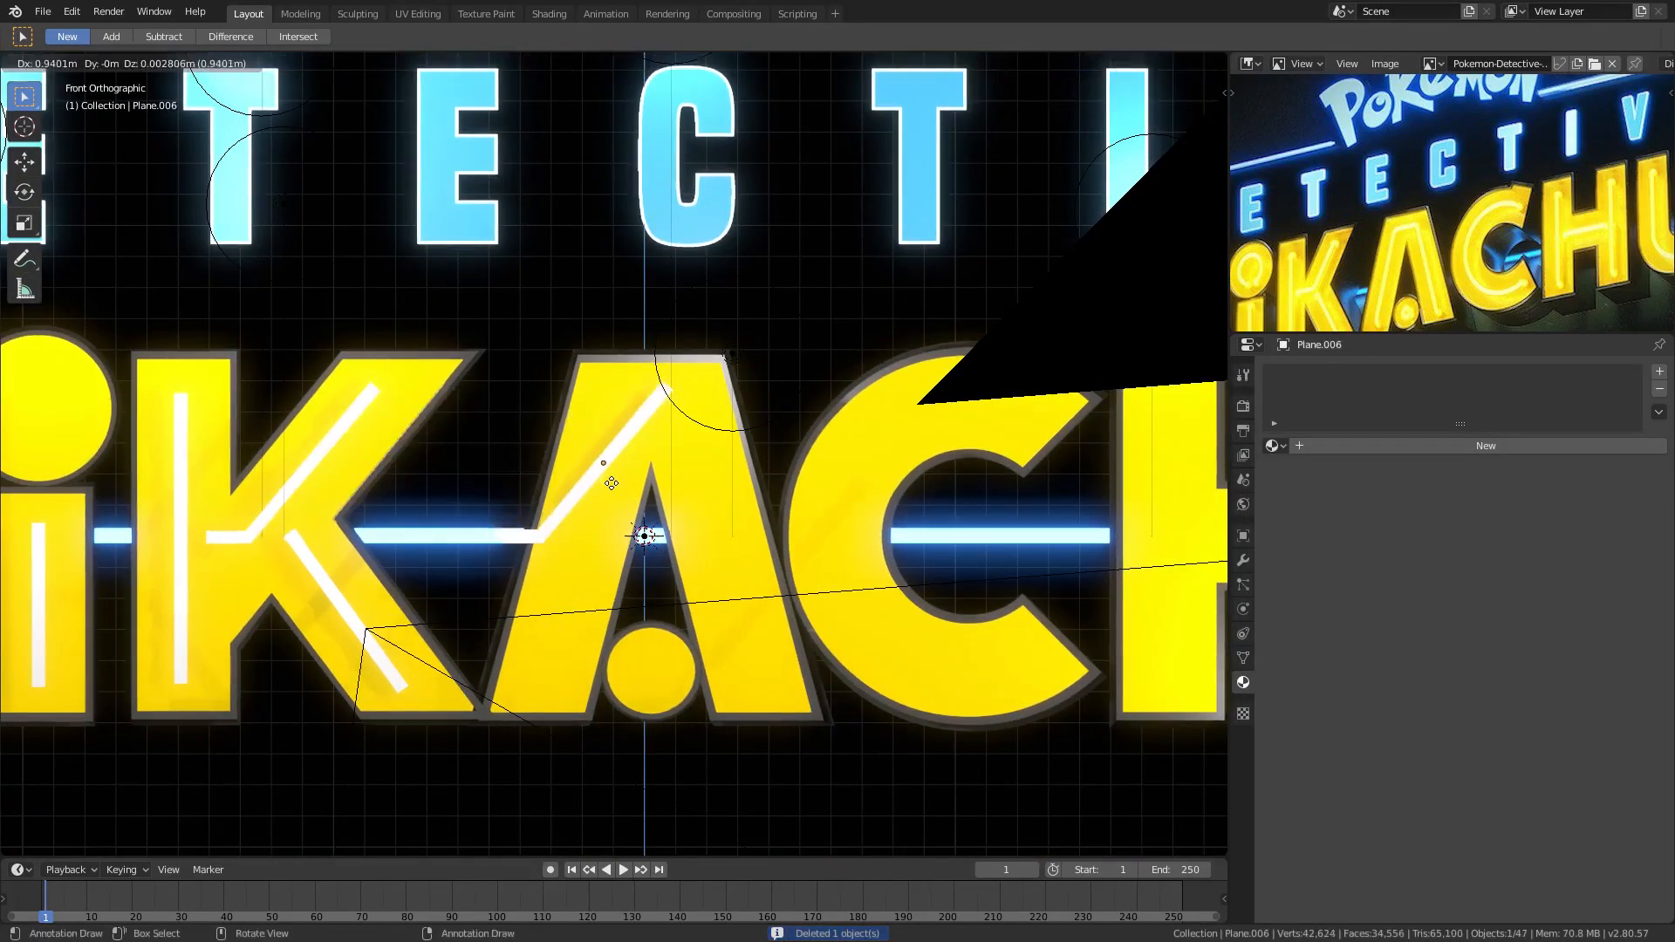
click(640, 487)
text(rx)
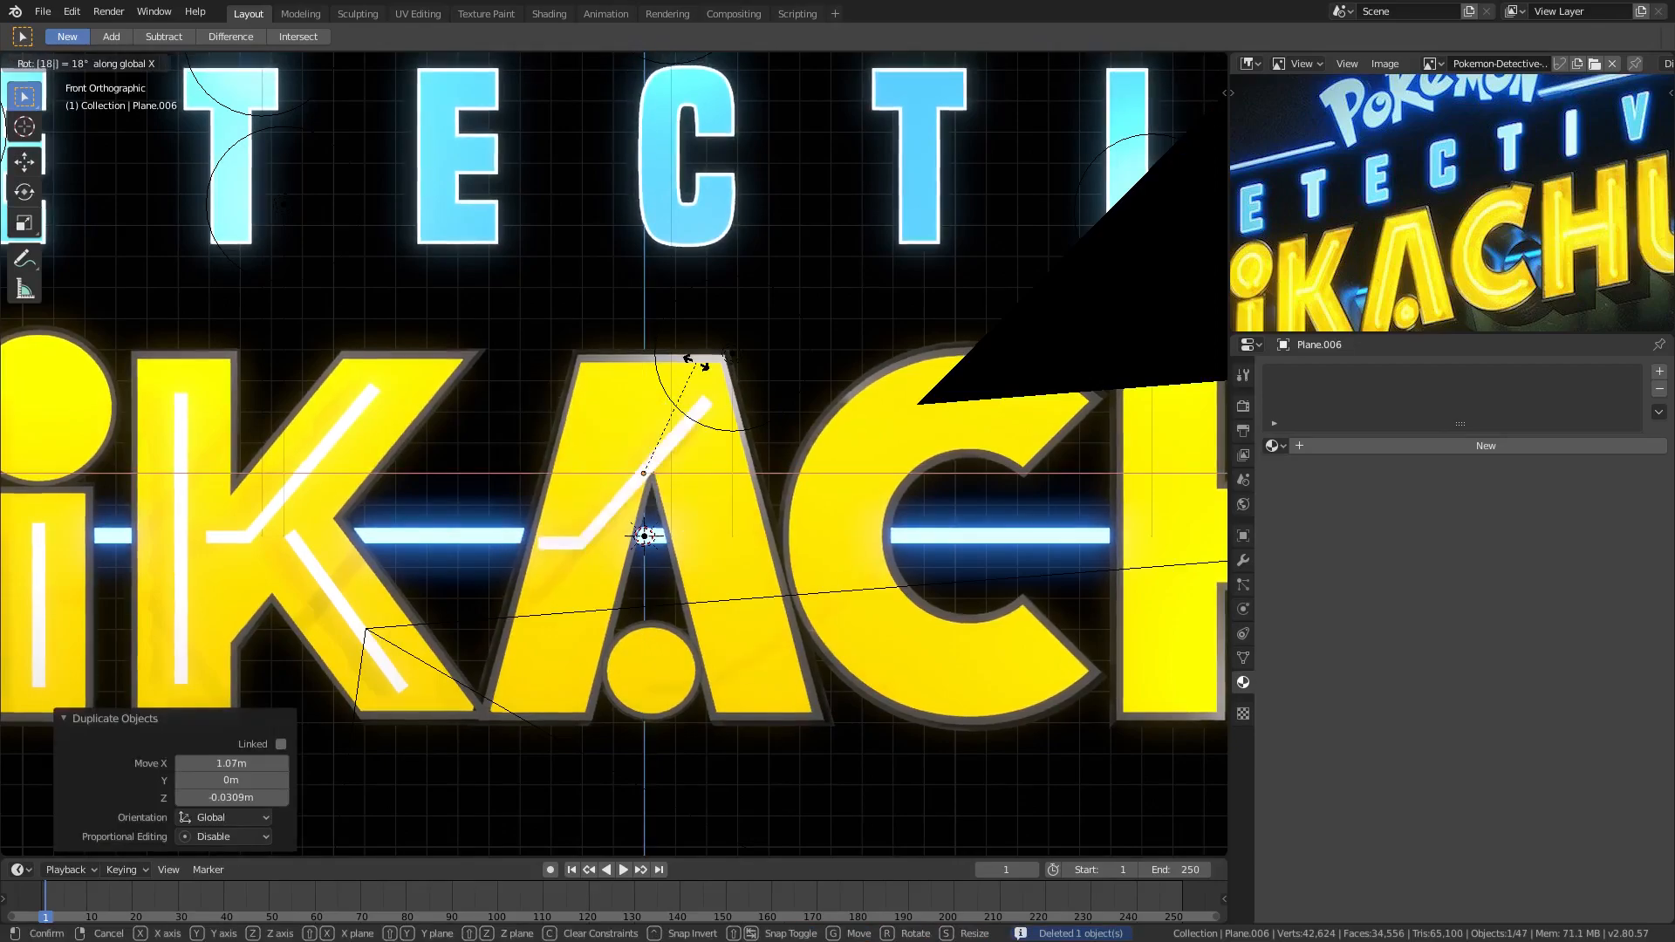
text(180)
key(Return)
scroll(728, 442, up, 3)
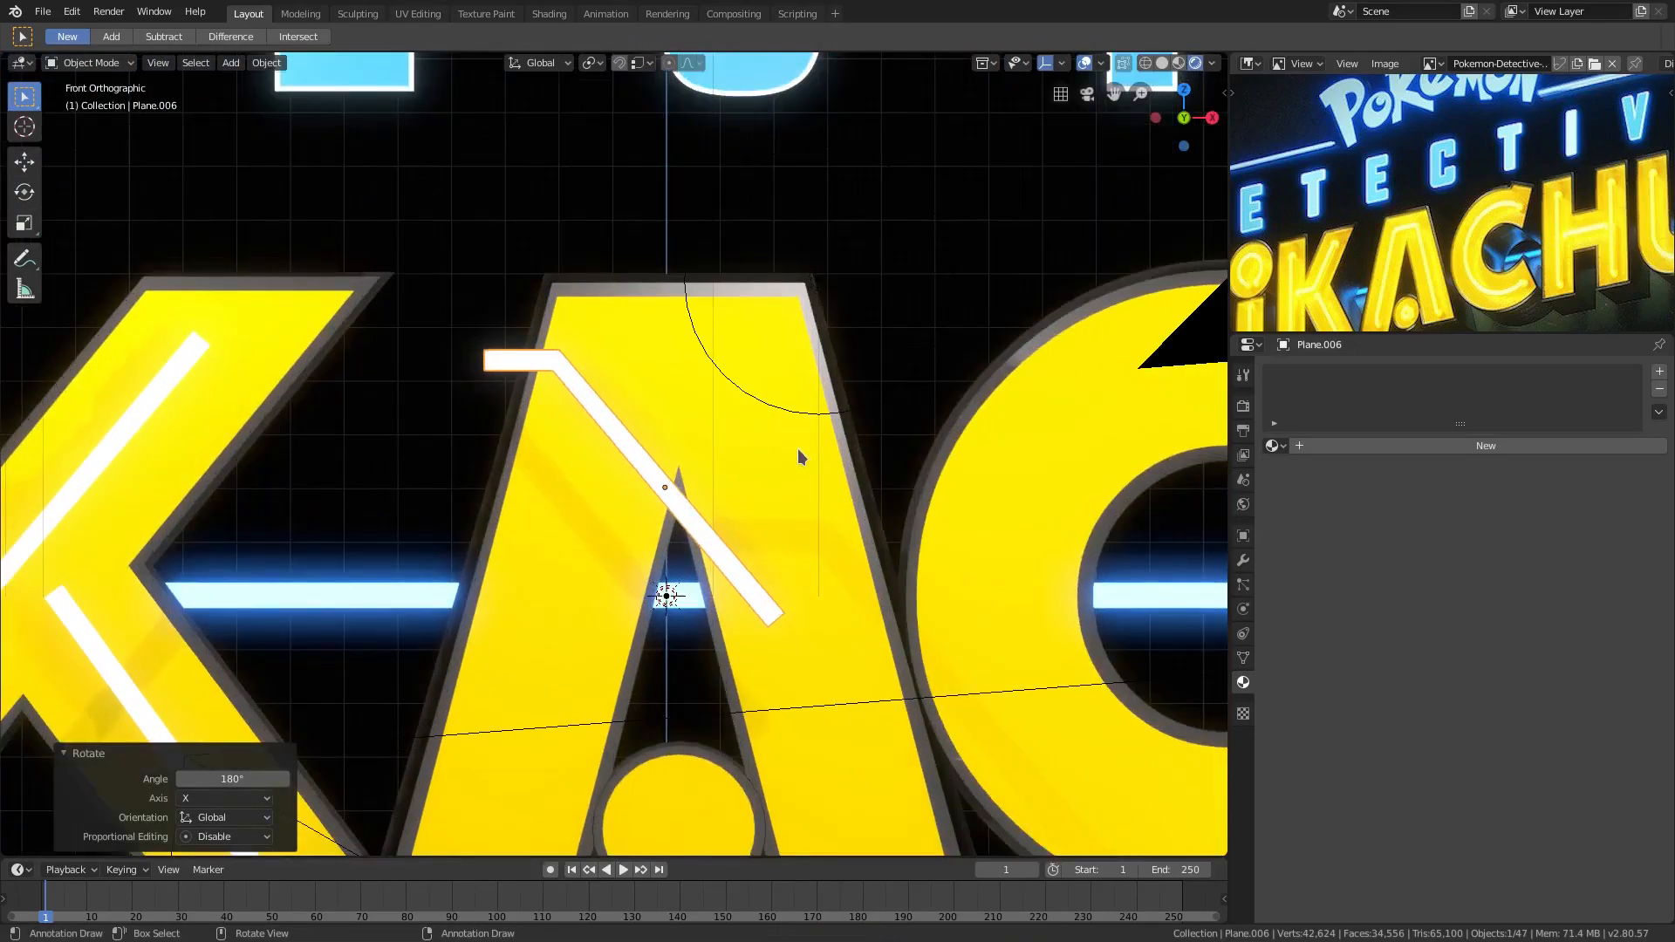
text(rz180)
key(Return)
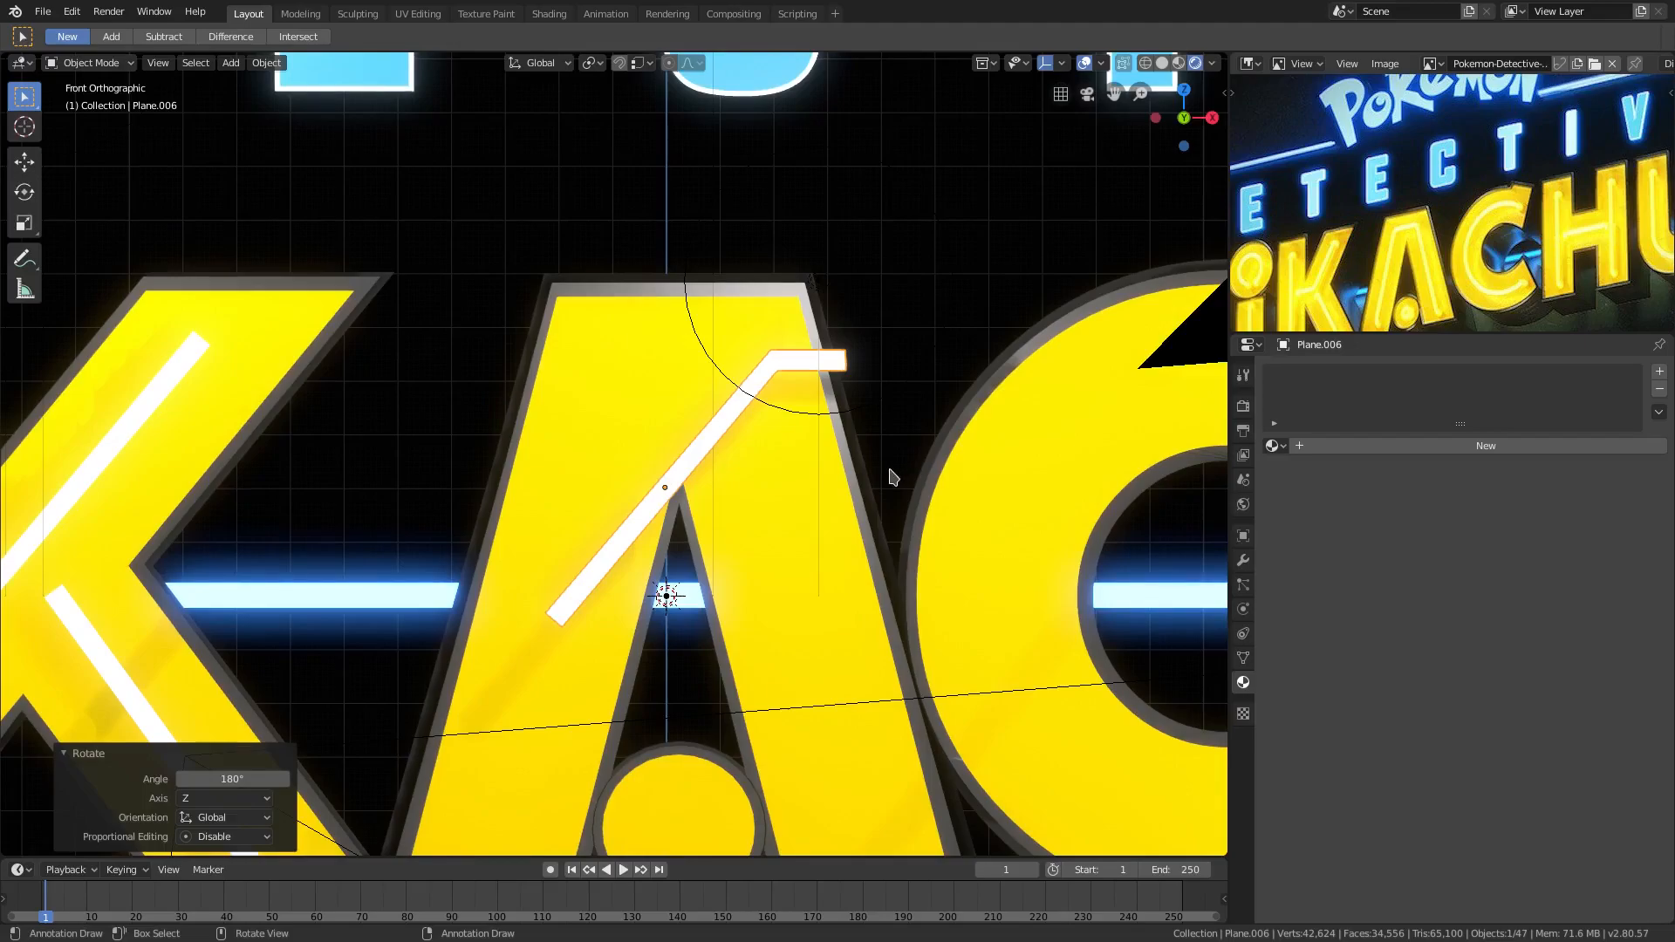
Move the bent strip's lower end 0.216 m along X and -0.106 m along Z, and its upper corner vertex about -0.01 m along X.
key(Tab)
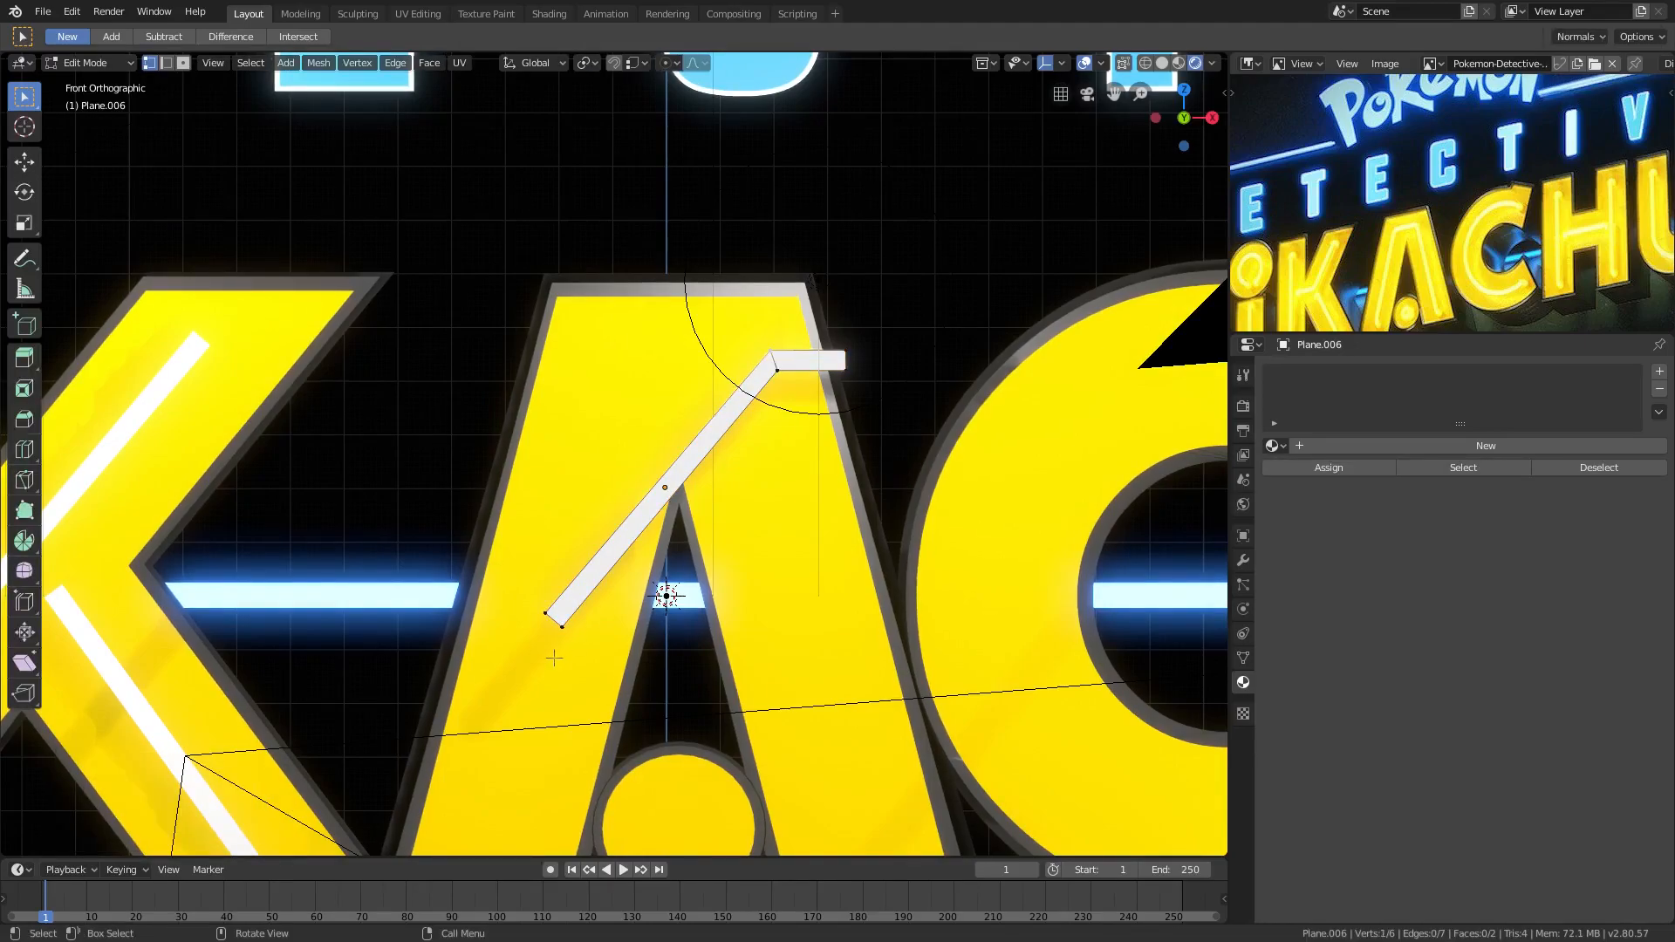
key(g)
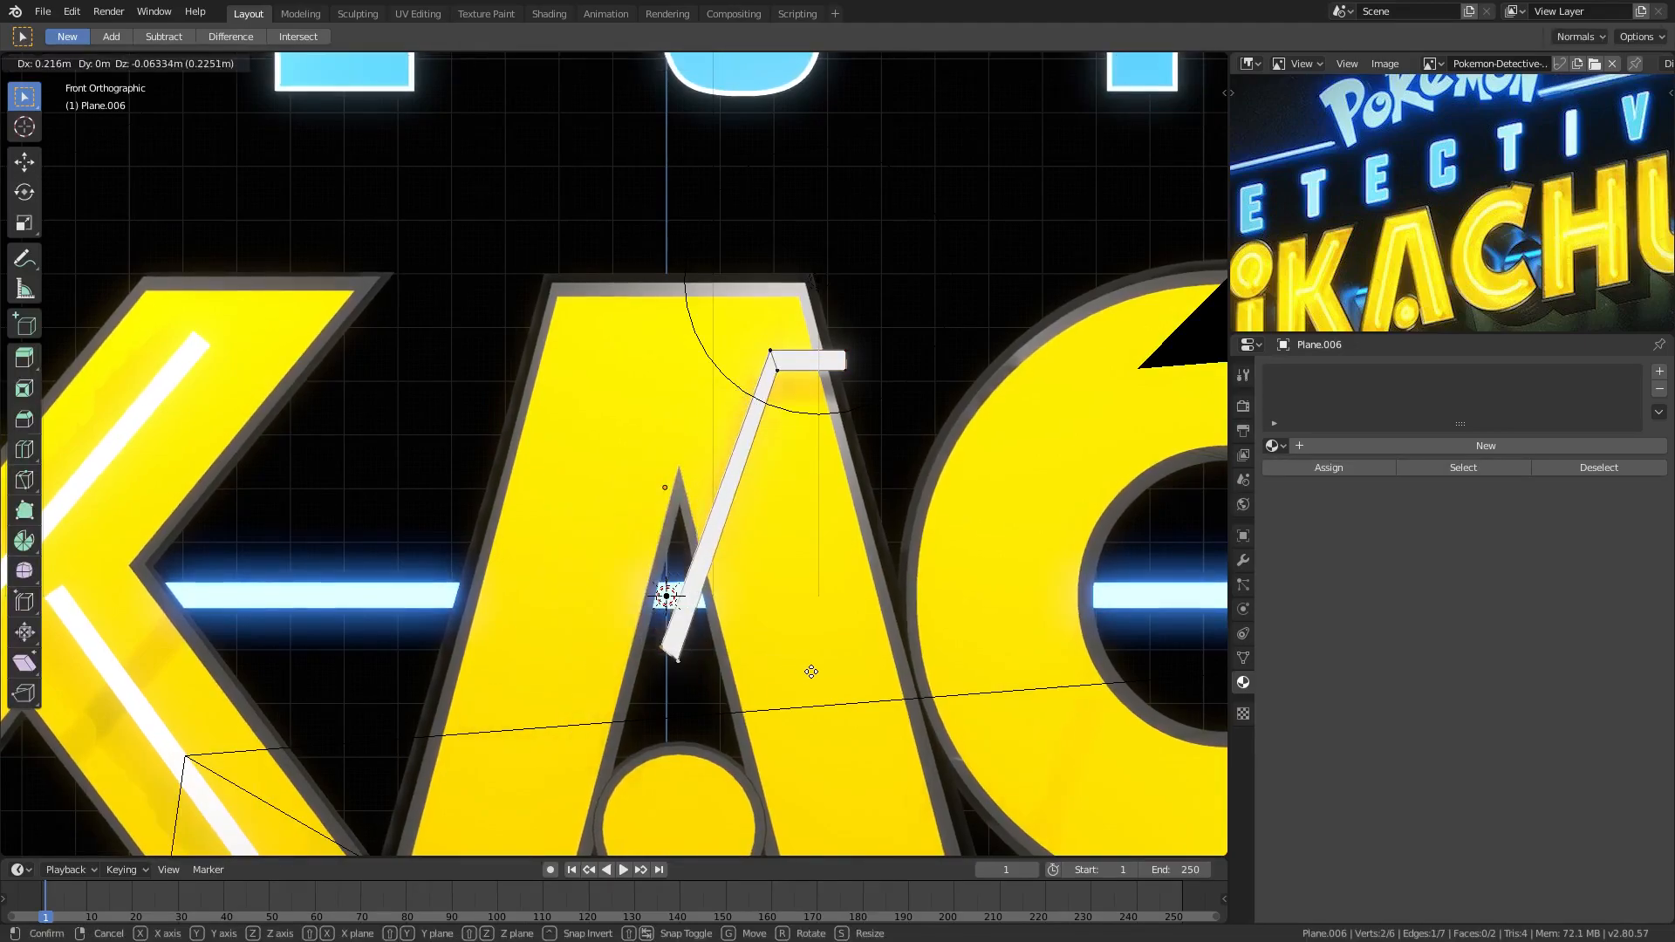
click(796, 689)
scroll(787, 377, up, 2)
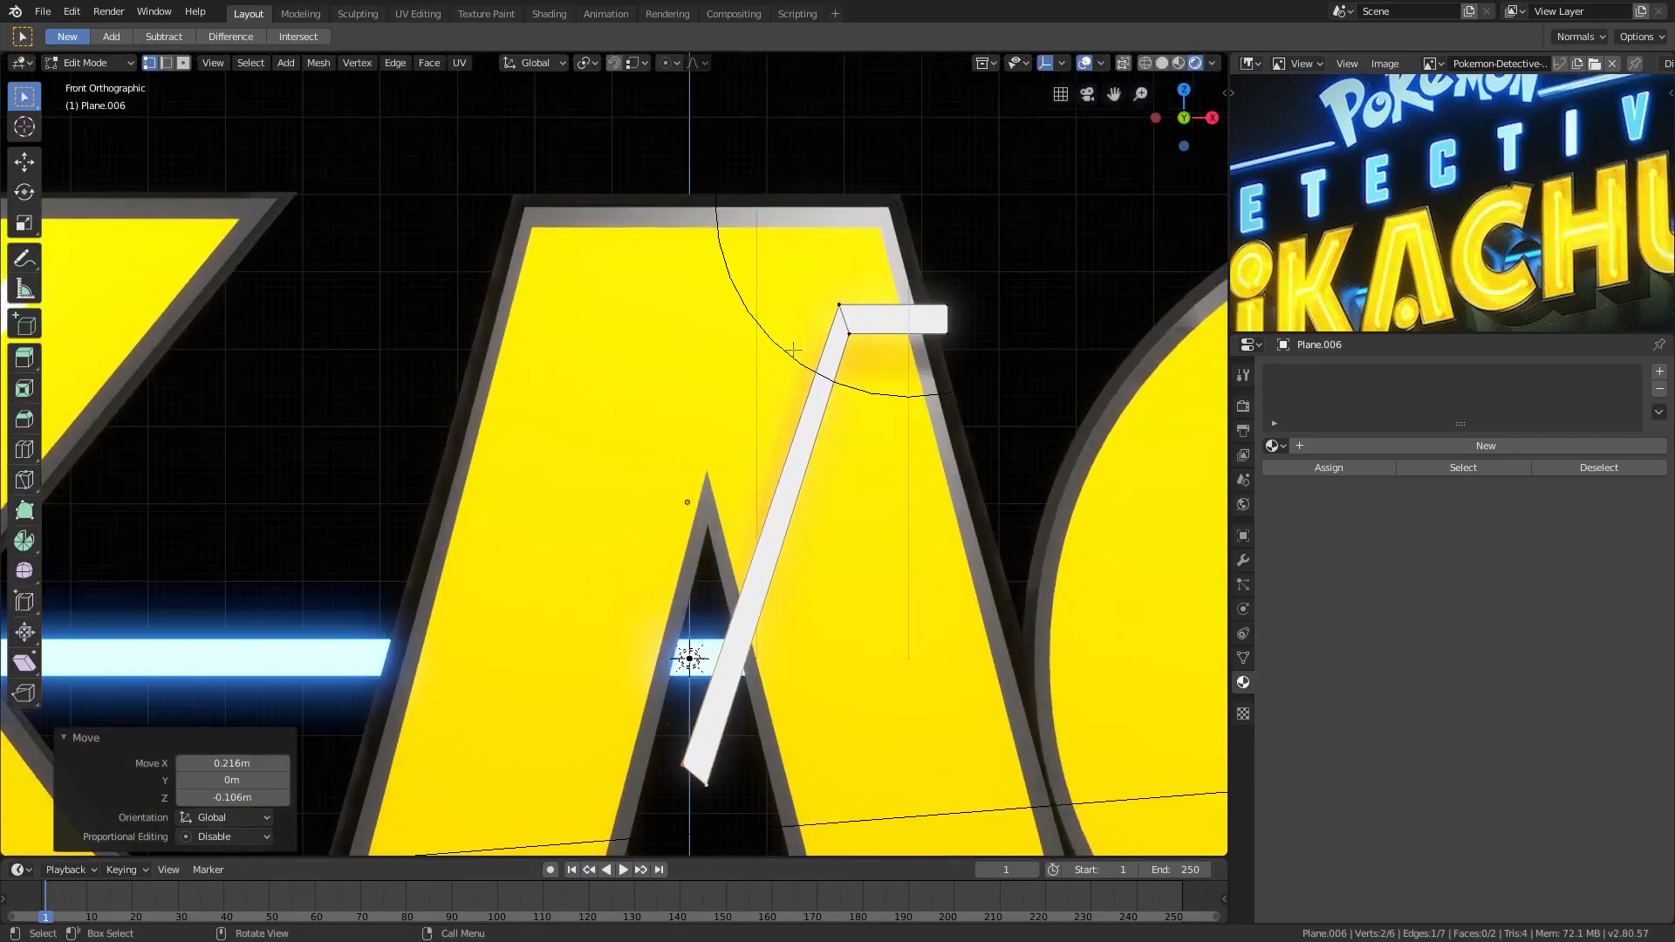
click(840, 305)
key(g)
key(x)
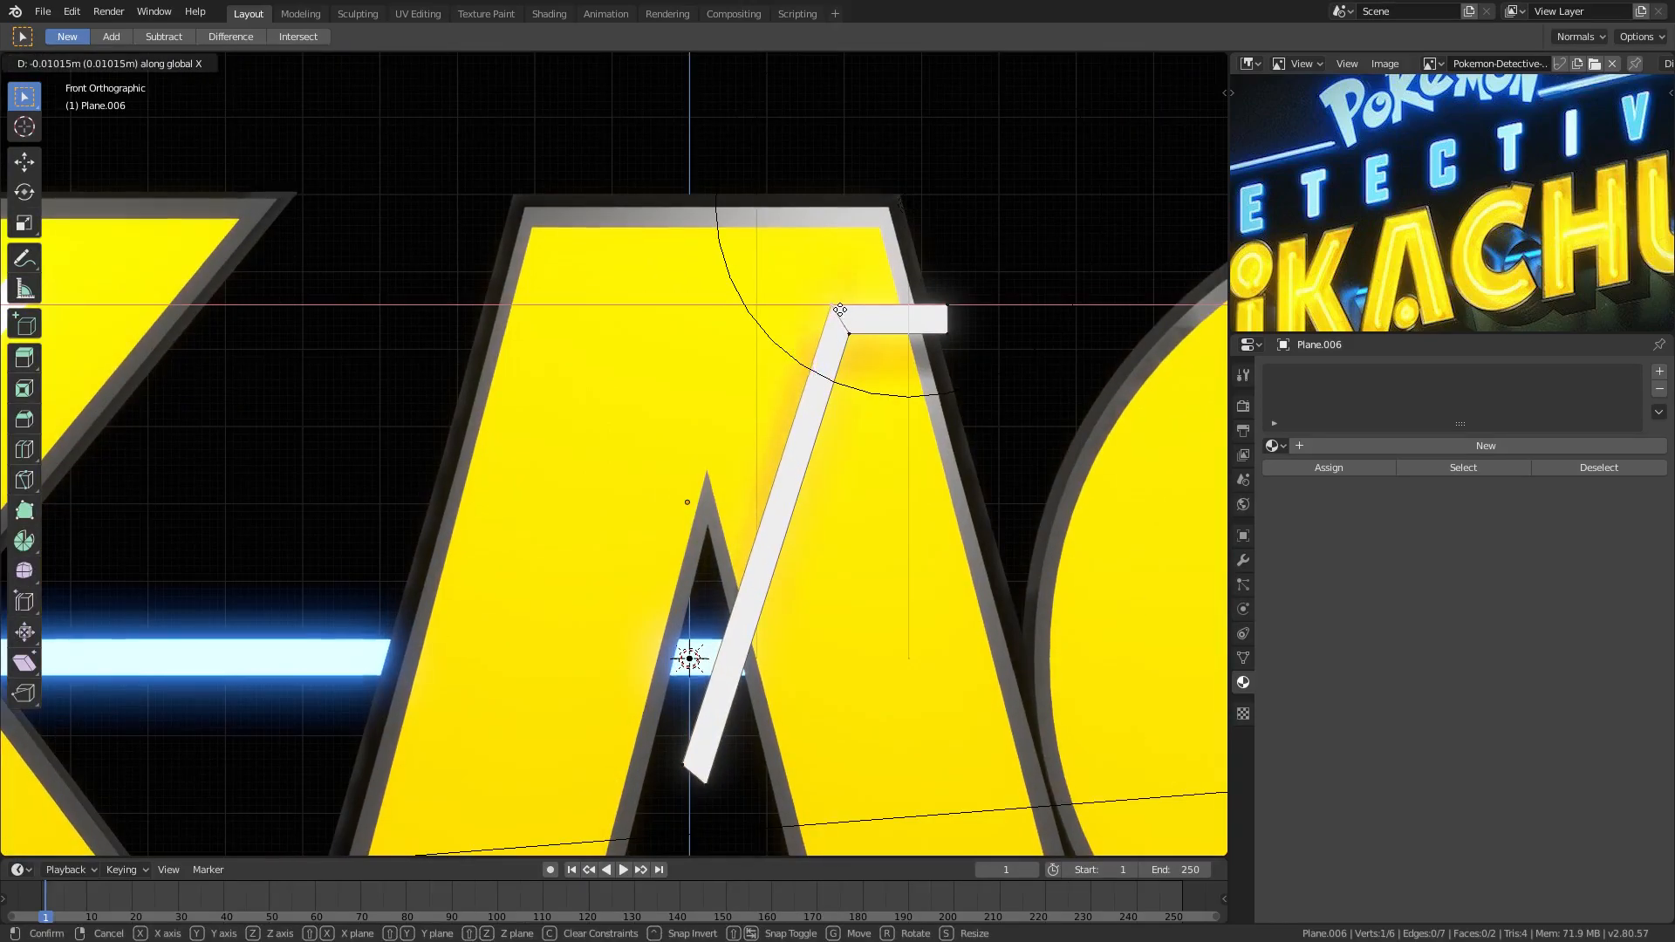
click(837, 316)
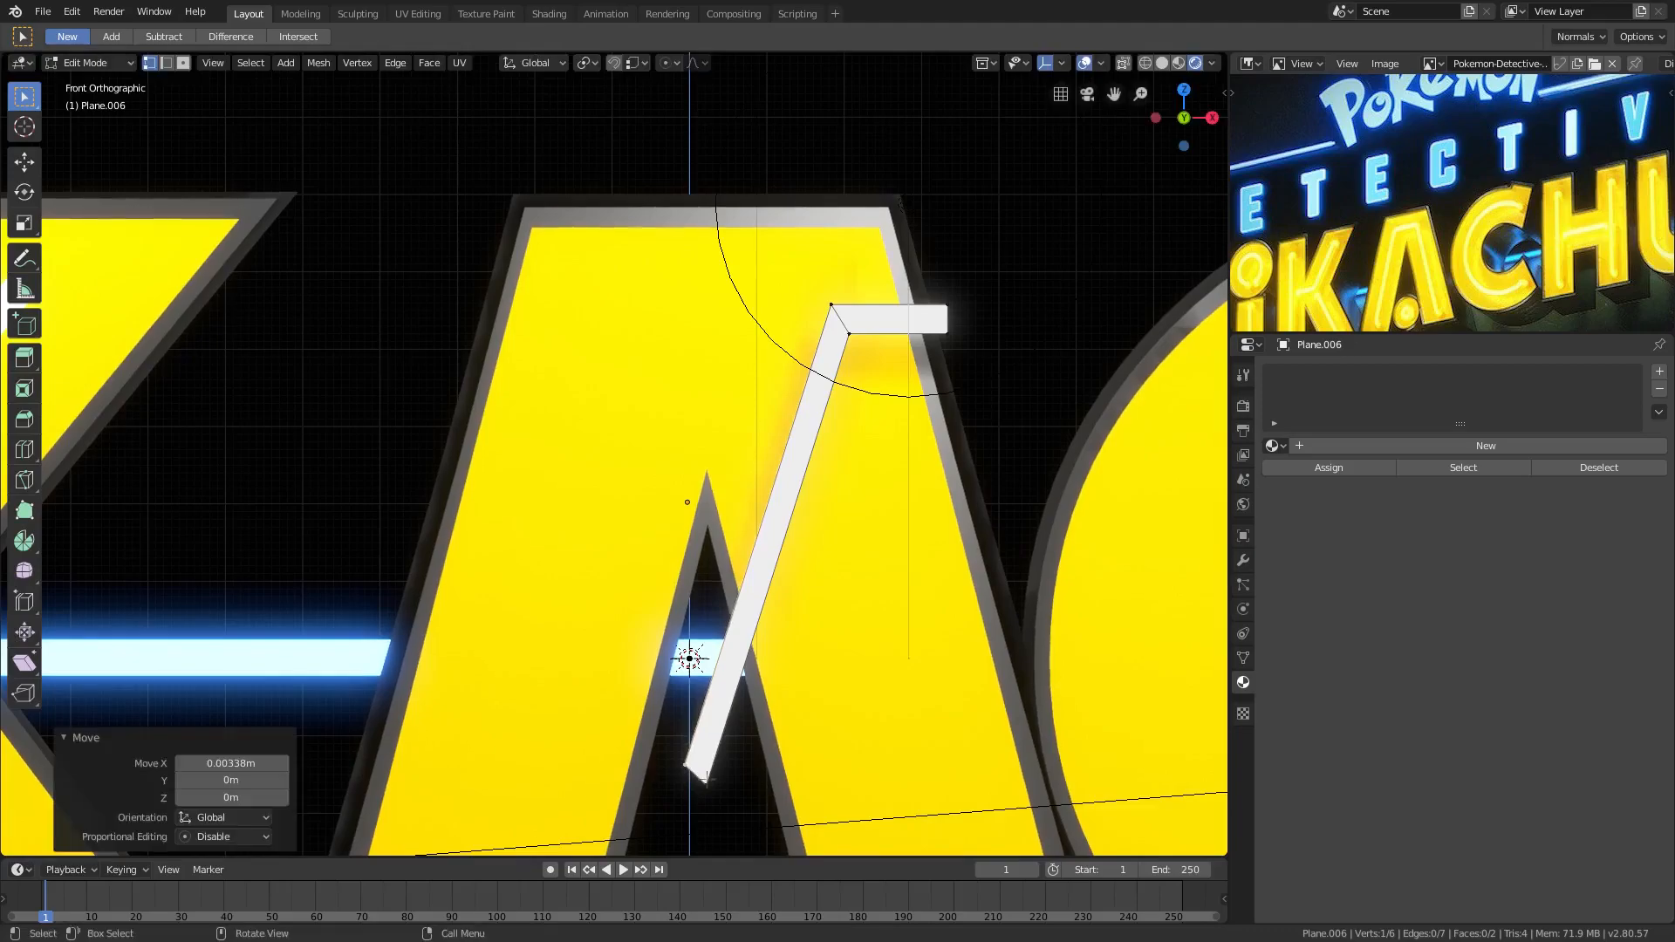
Level the bent strip's lower end by moving its lowest vertex 0.0264 m along Z.
scroll(777, 786, up, 2)
scroll(777, 785, up, 4)
shift+scroll(819, 579, down, 2)
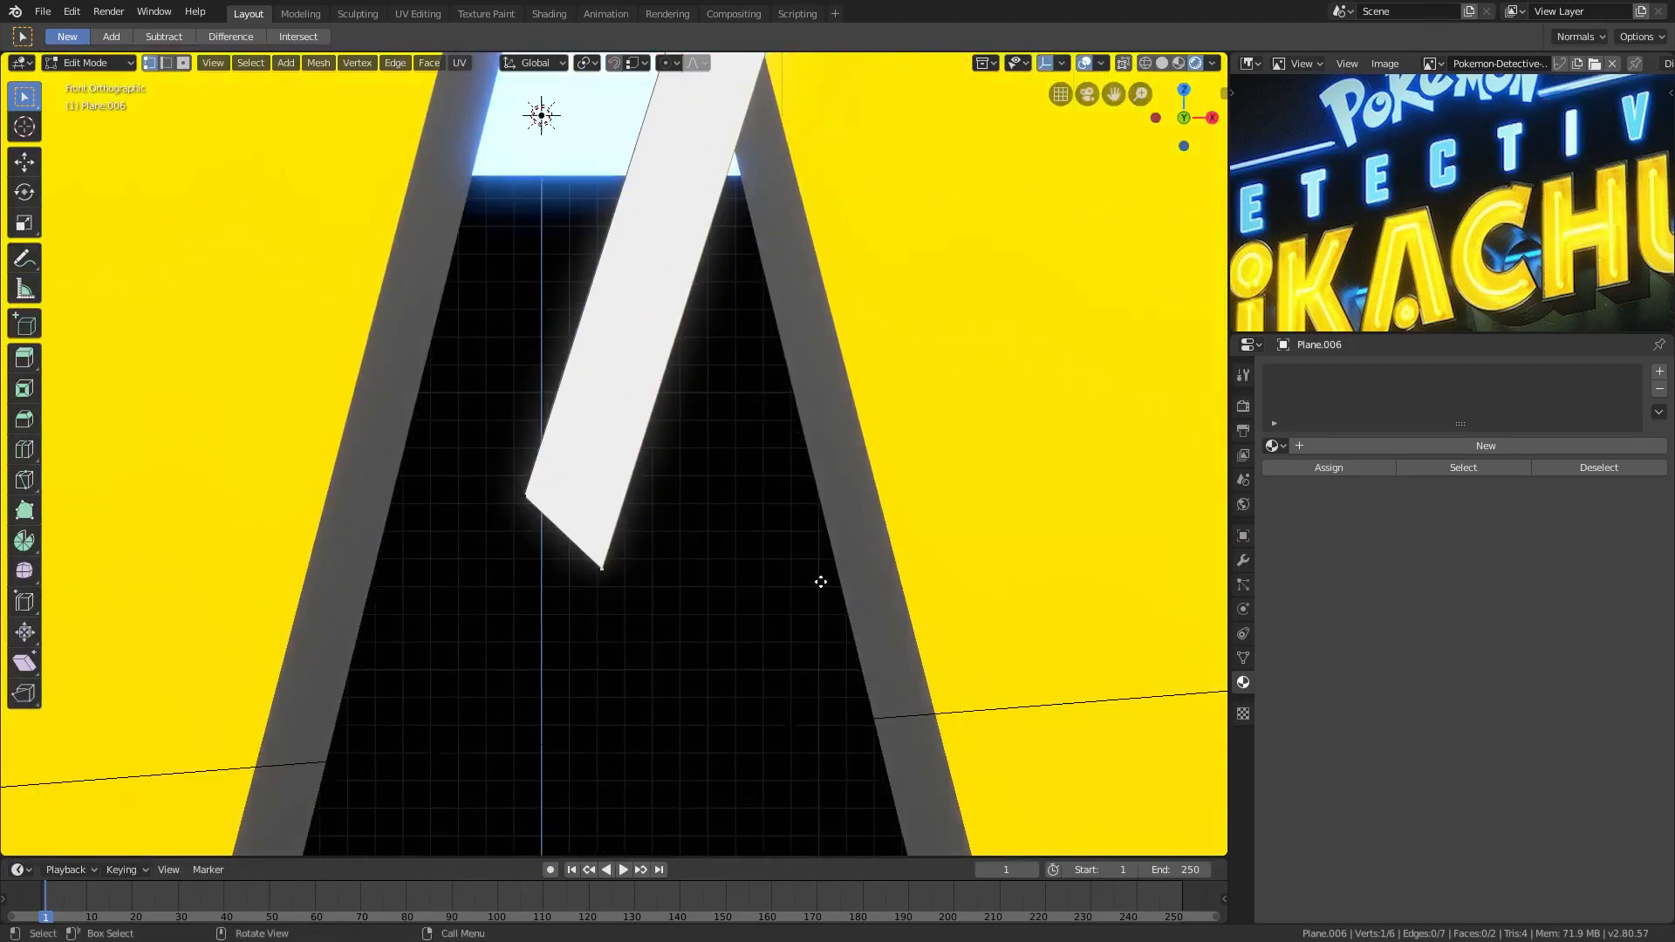
key(g)
key(z)
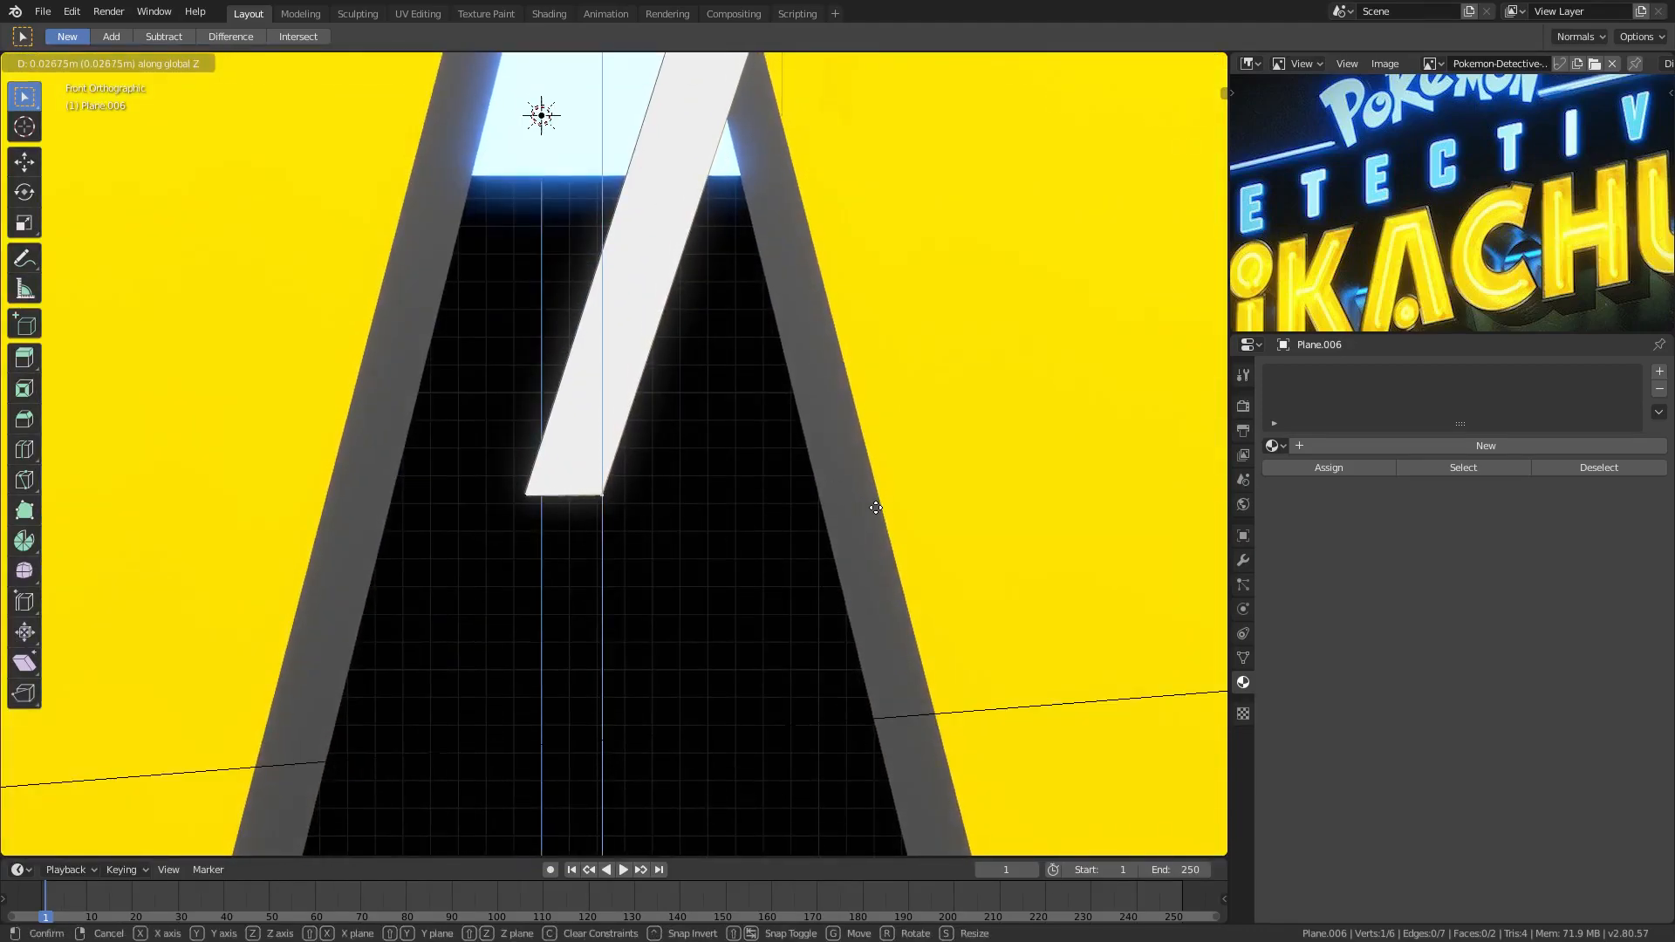
click(878, 508)
scroll(587, 337, down, 6)
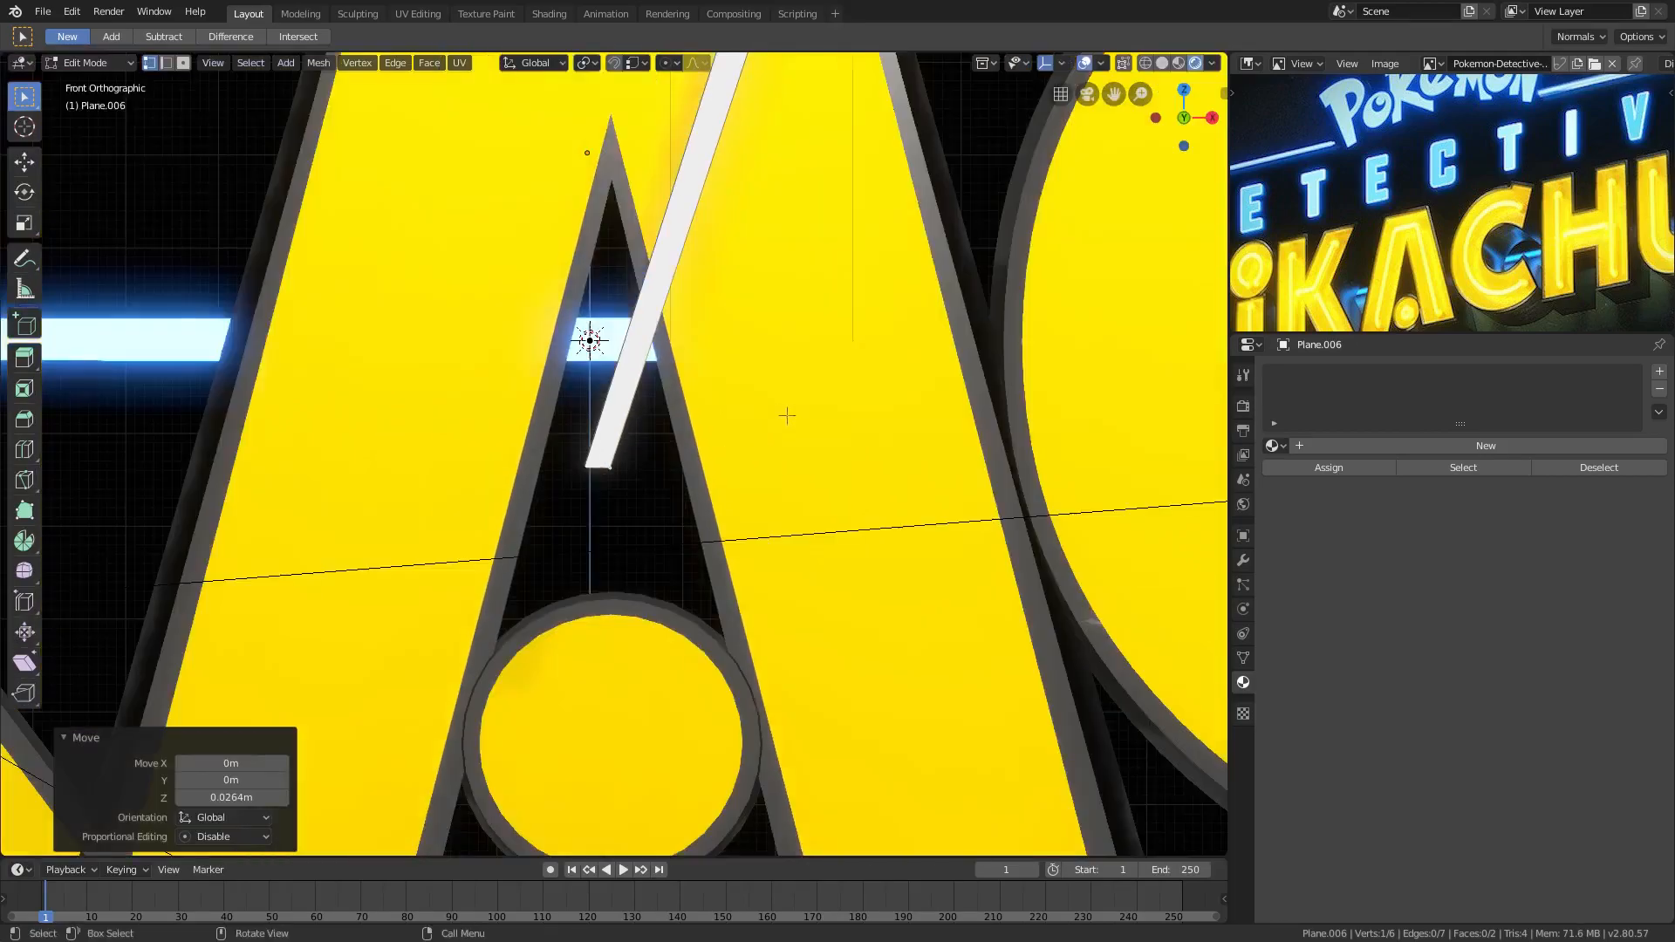
Move the bent strip onto the A's left leg, about -0.27 m along X and -0.03 m along Z.
key(Tab)
key(g)
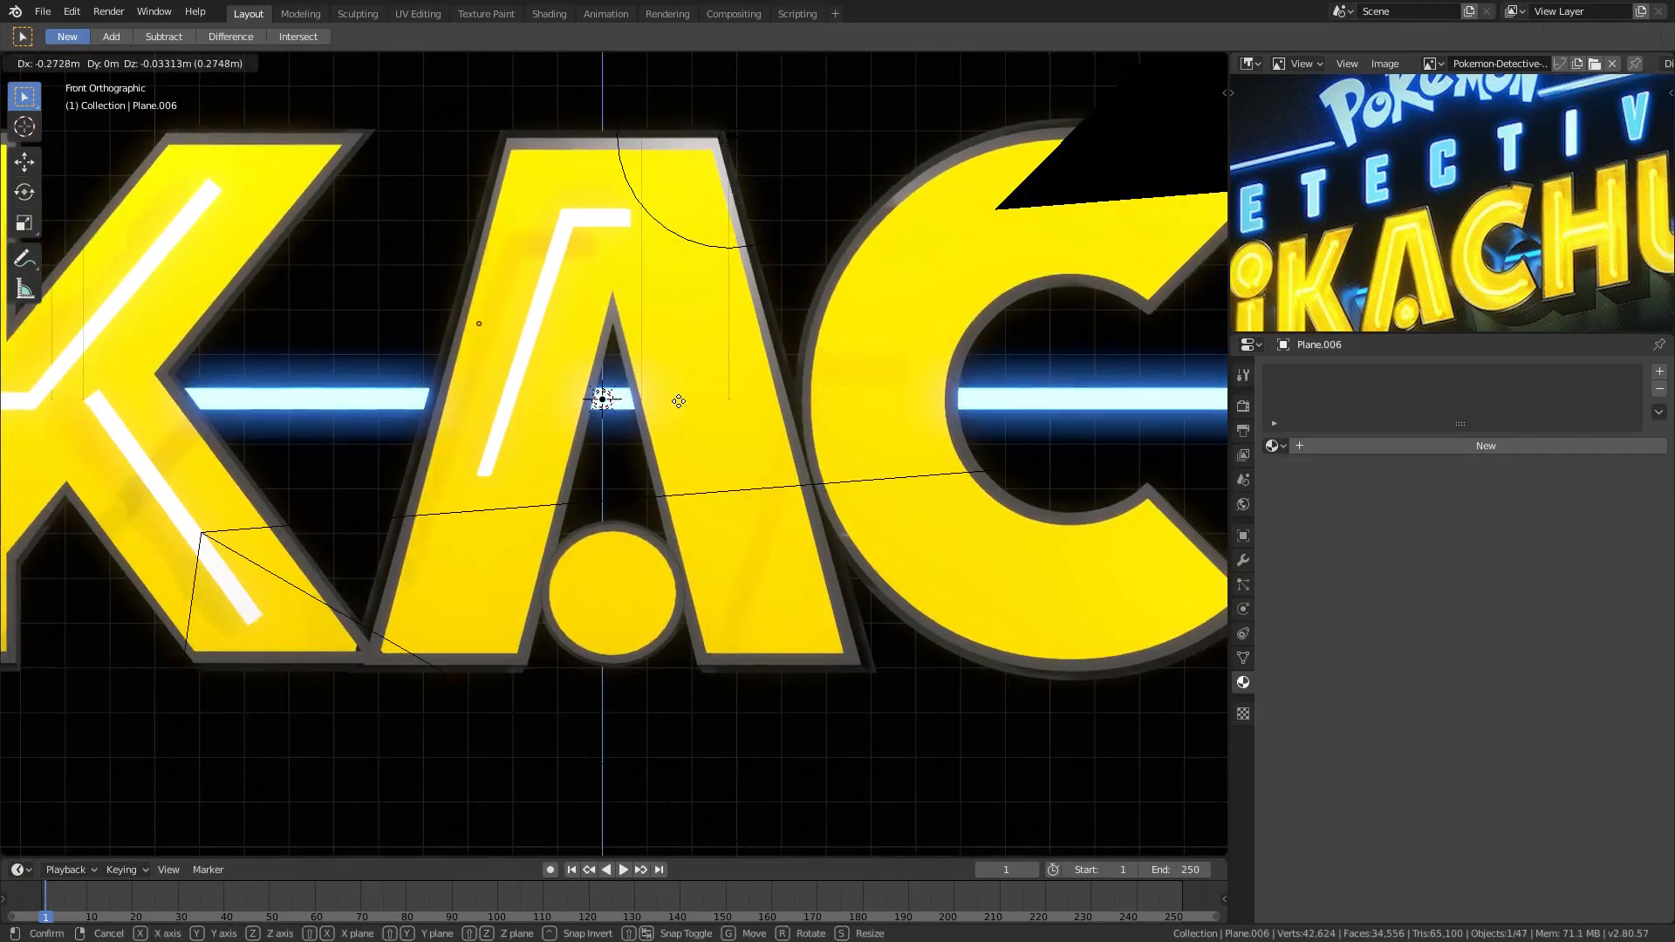
click(673, 397)
Extend the A strip's lower end by -0.0682 m along X and -0.343 m along Z, scale it 1.247 along X, and raise it slightly.
key(Tab)
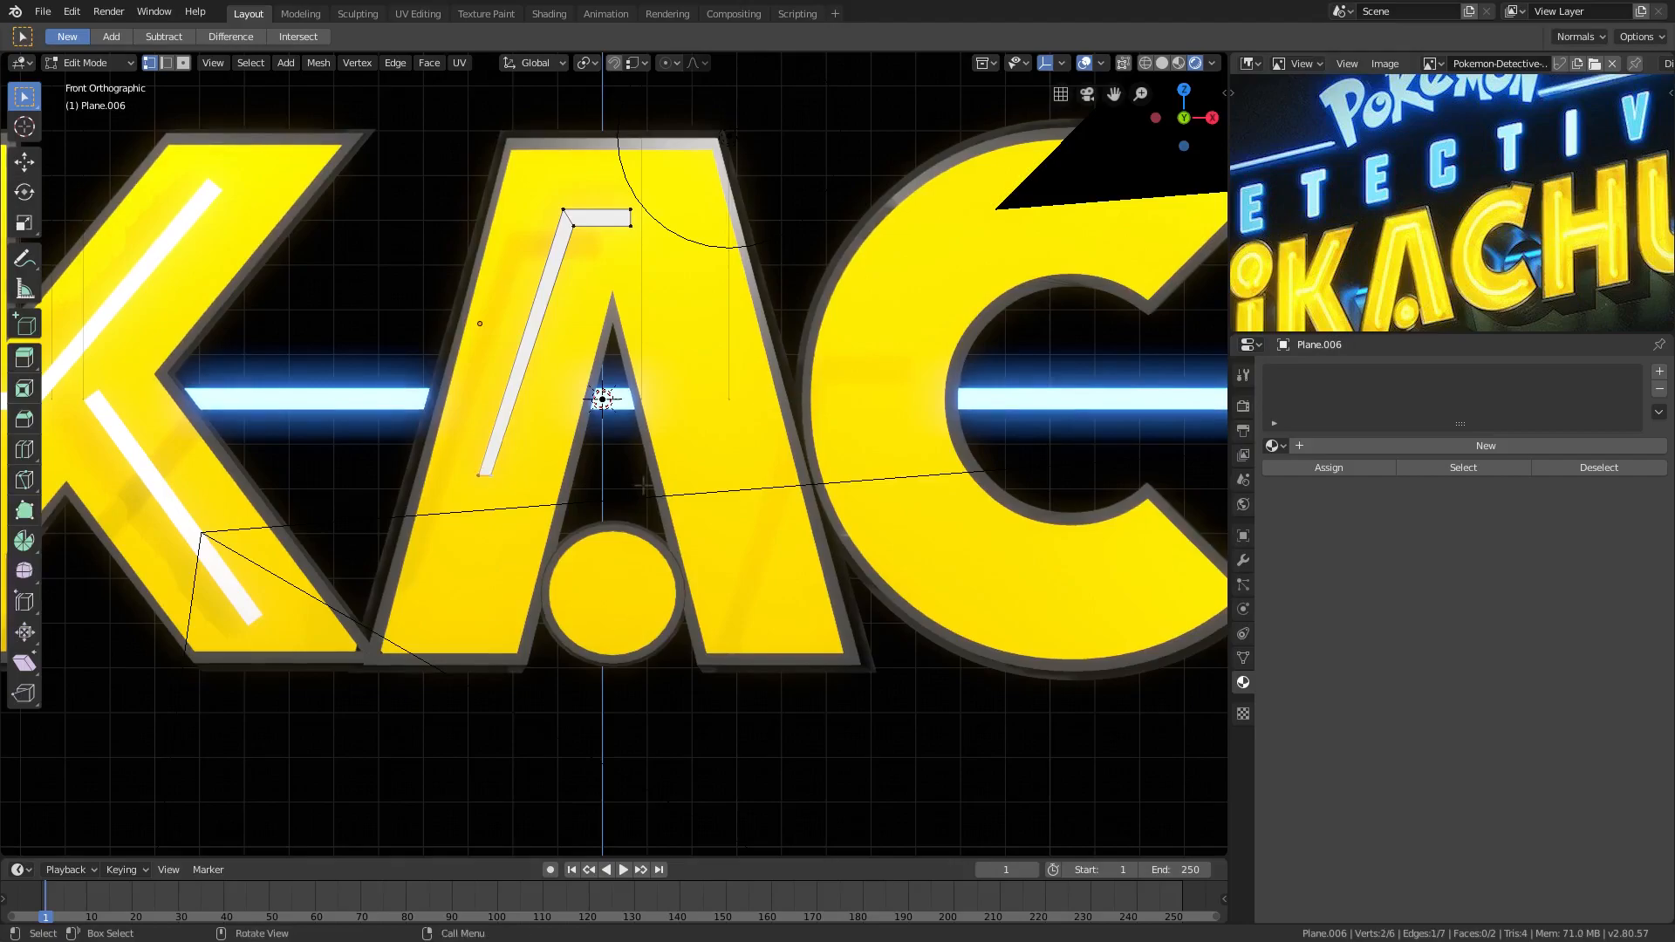
key(g)
click(613, 639)
key(s)
key(x)
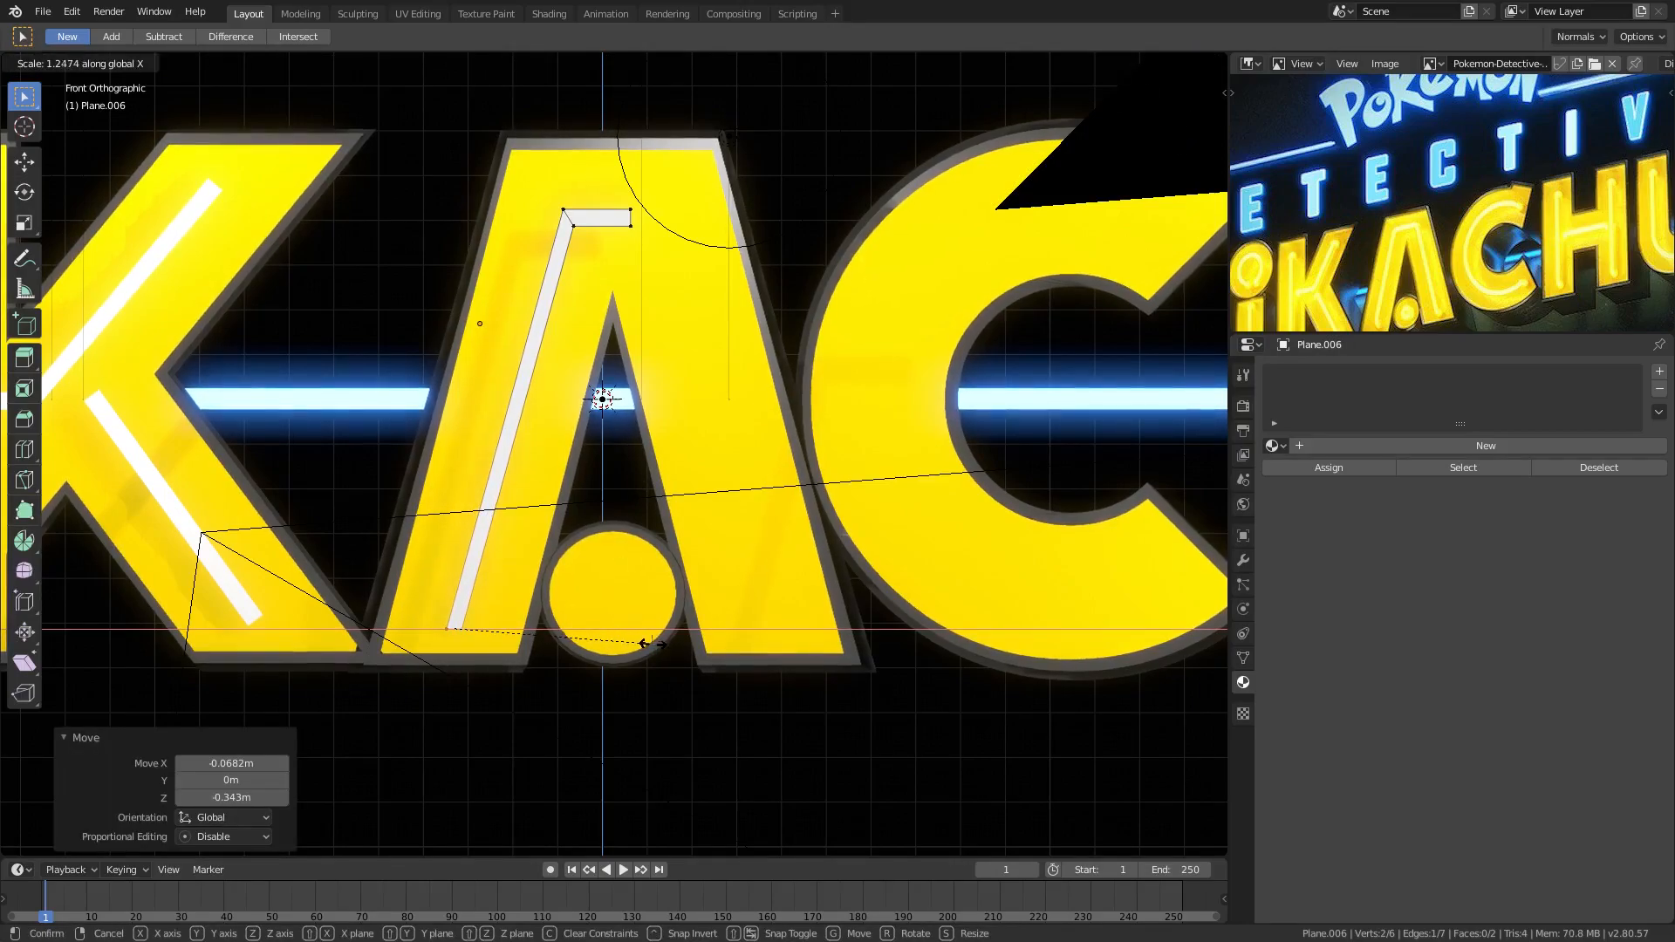
click(646, 610)
scroll(646, 610, down, 1)
key(Tab)
scroll(643, 498, up, 1)
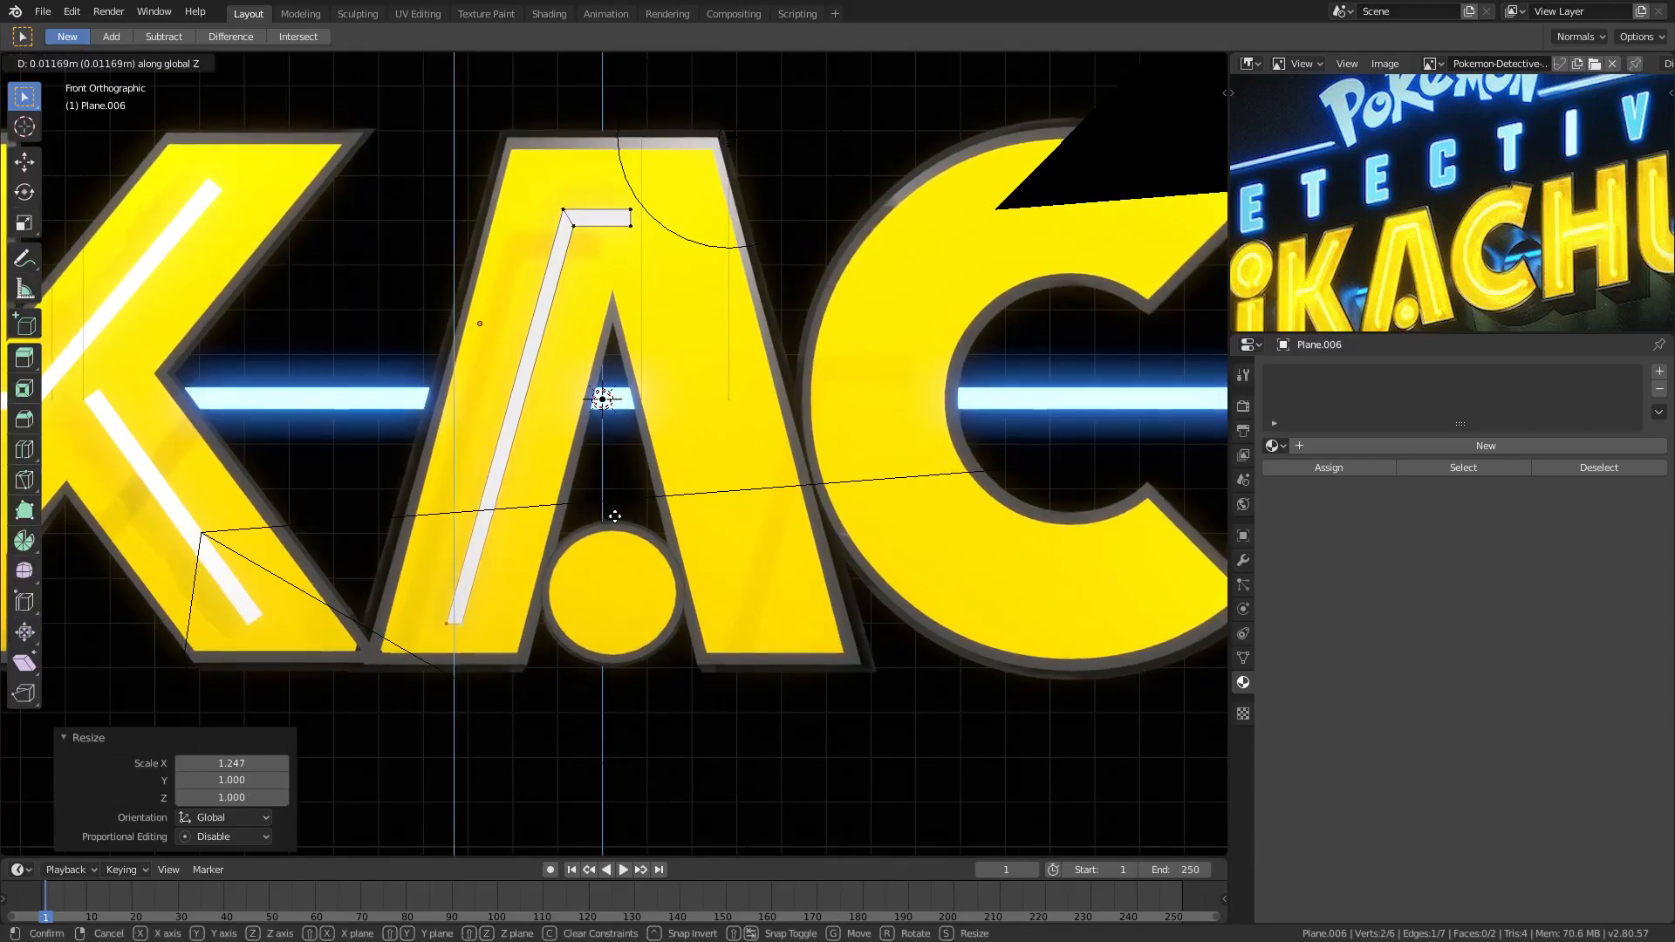
key(Tab)
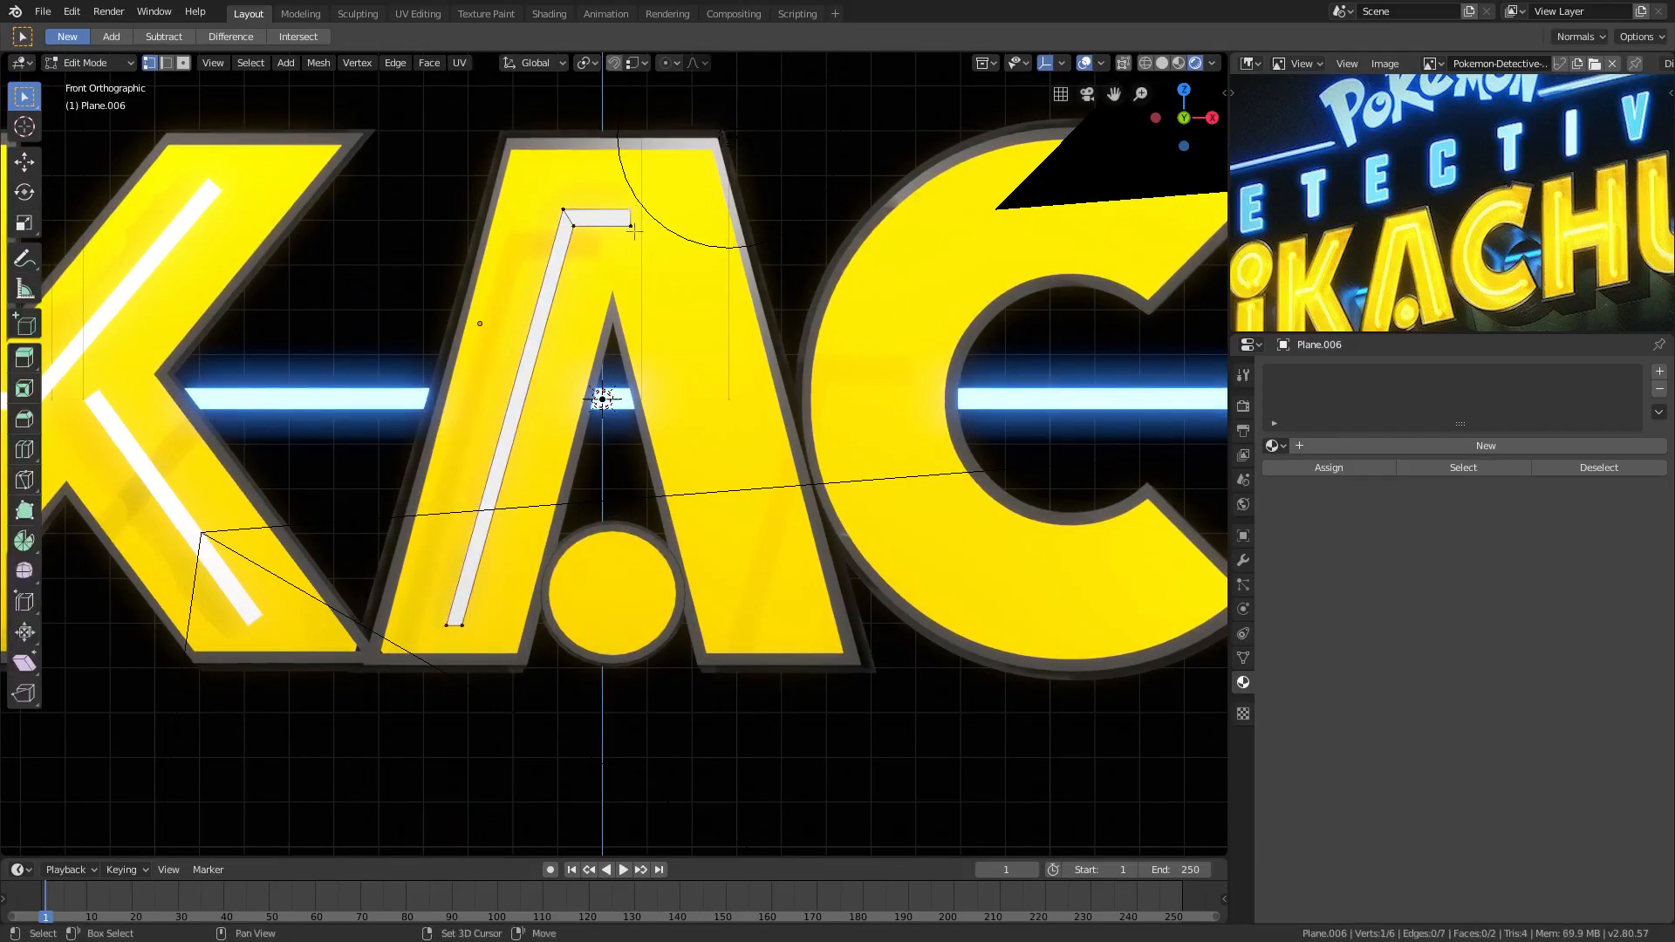
Move the strip on the U's right arm -0.00608 m along X.
key(g)
key(x)
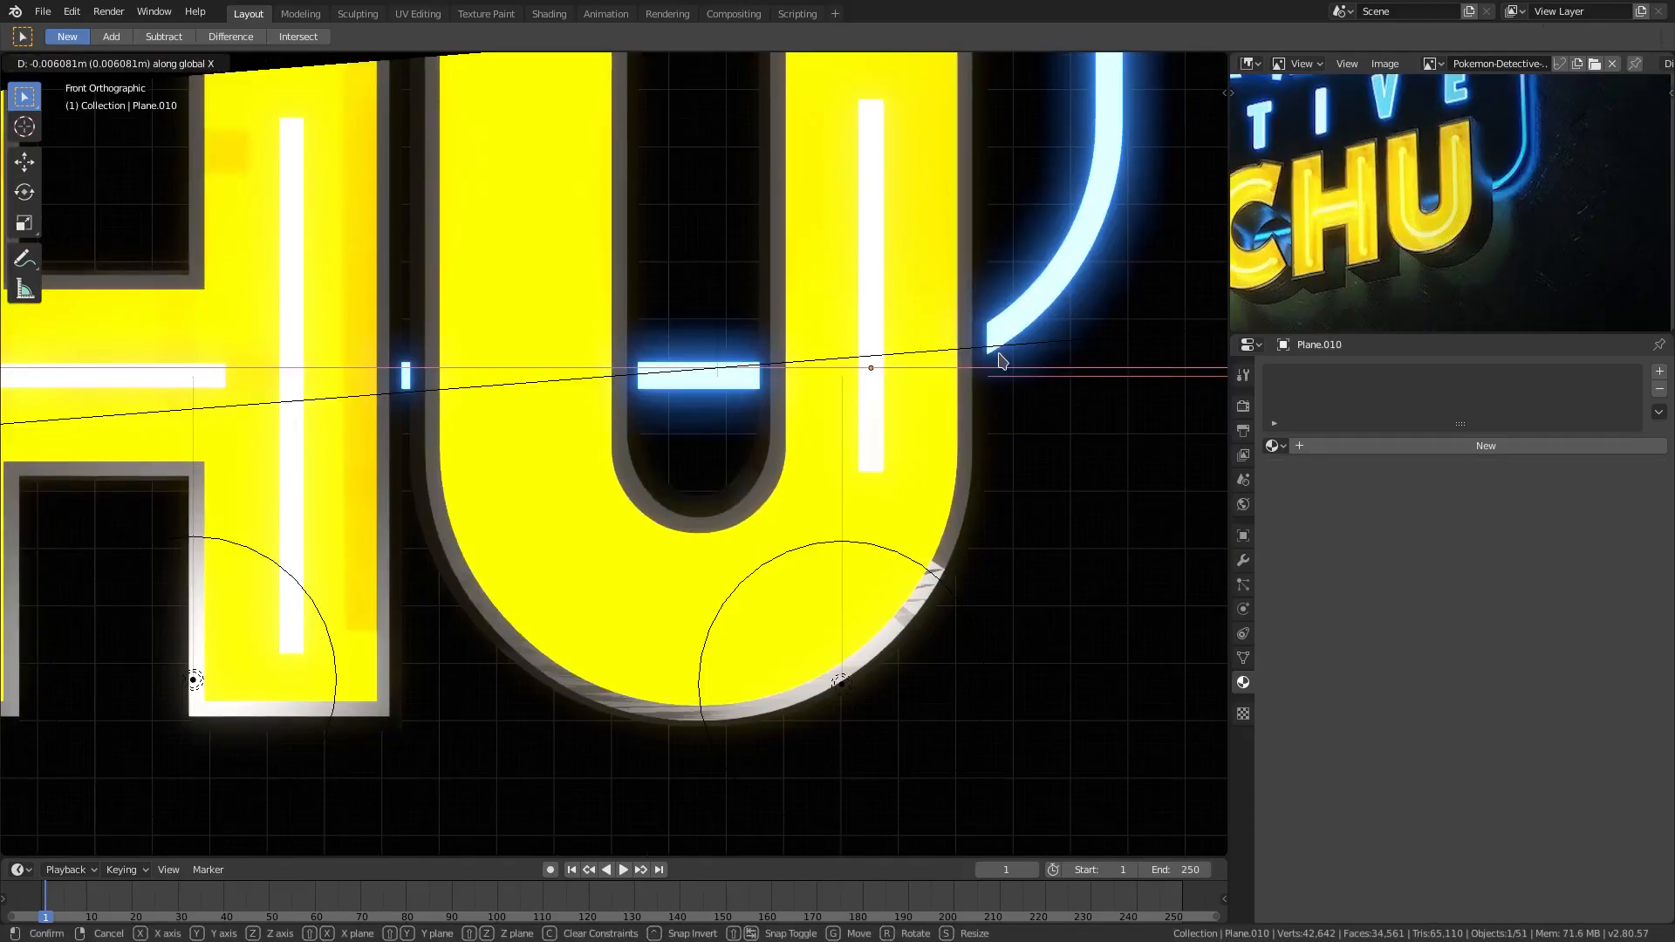
click(995, 359)
scroll(984, 374, down, 2)
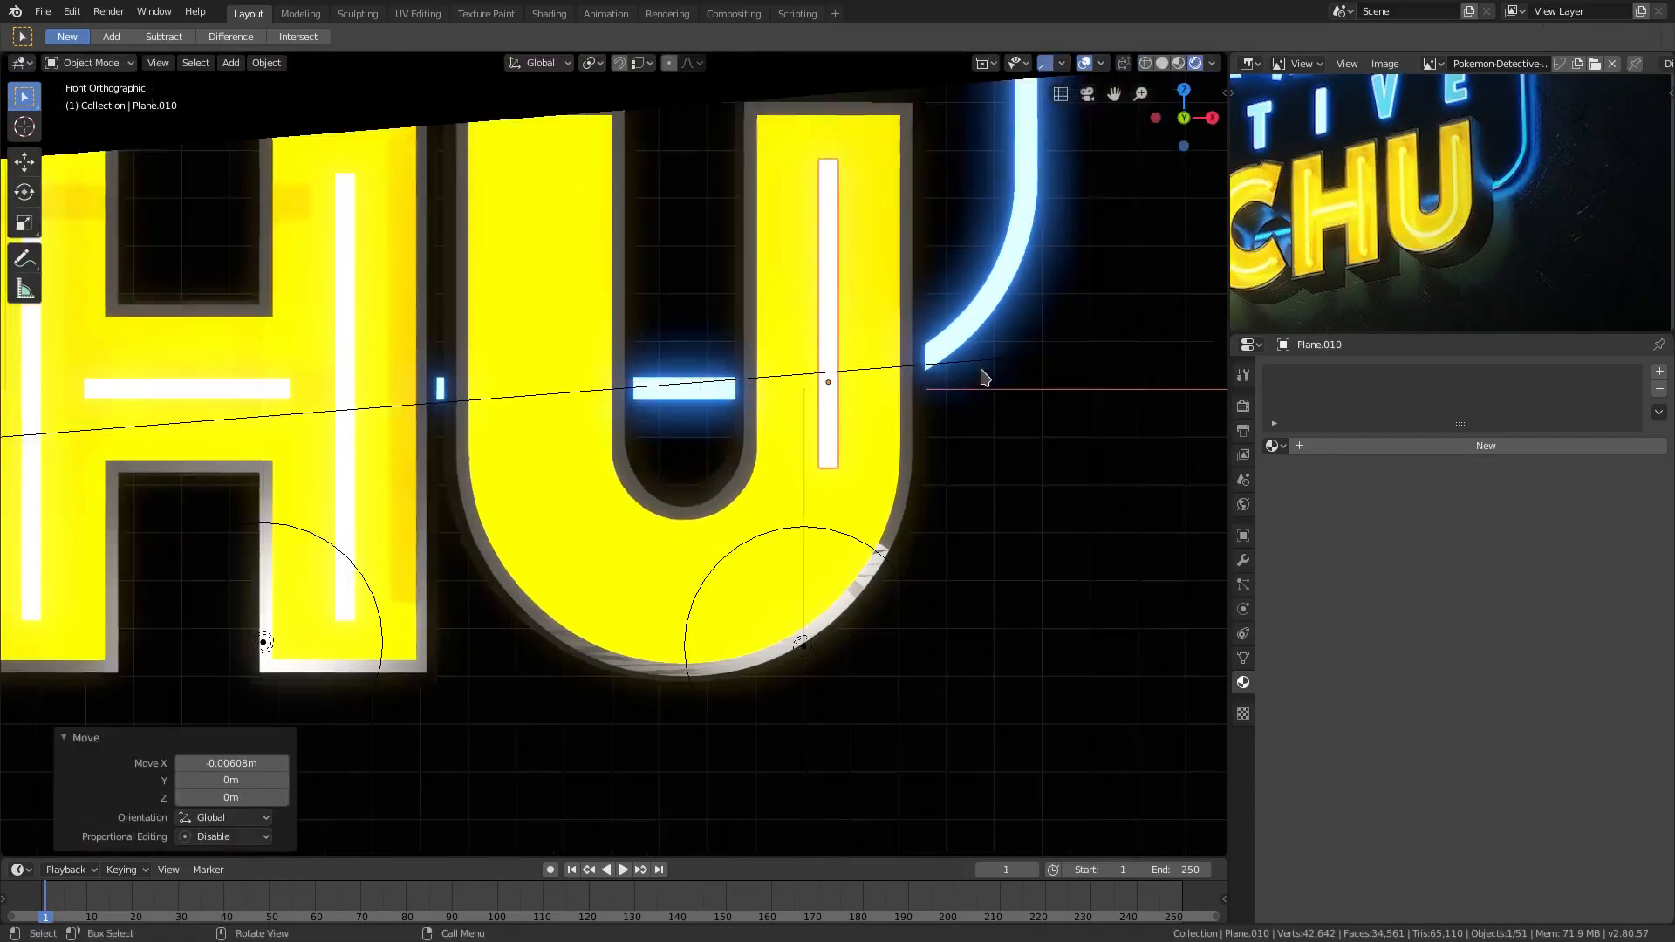
Delete the camera that covers the lettering in front view and the light at the U's lower edge.
scroll(959, 378, down, 4)
middle_drag(946, 378, 449, 443)
key(KP_1)
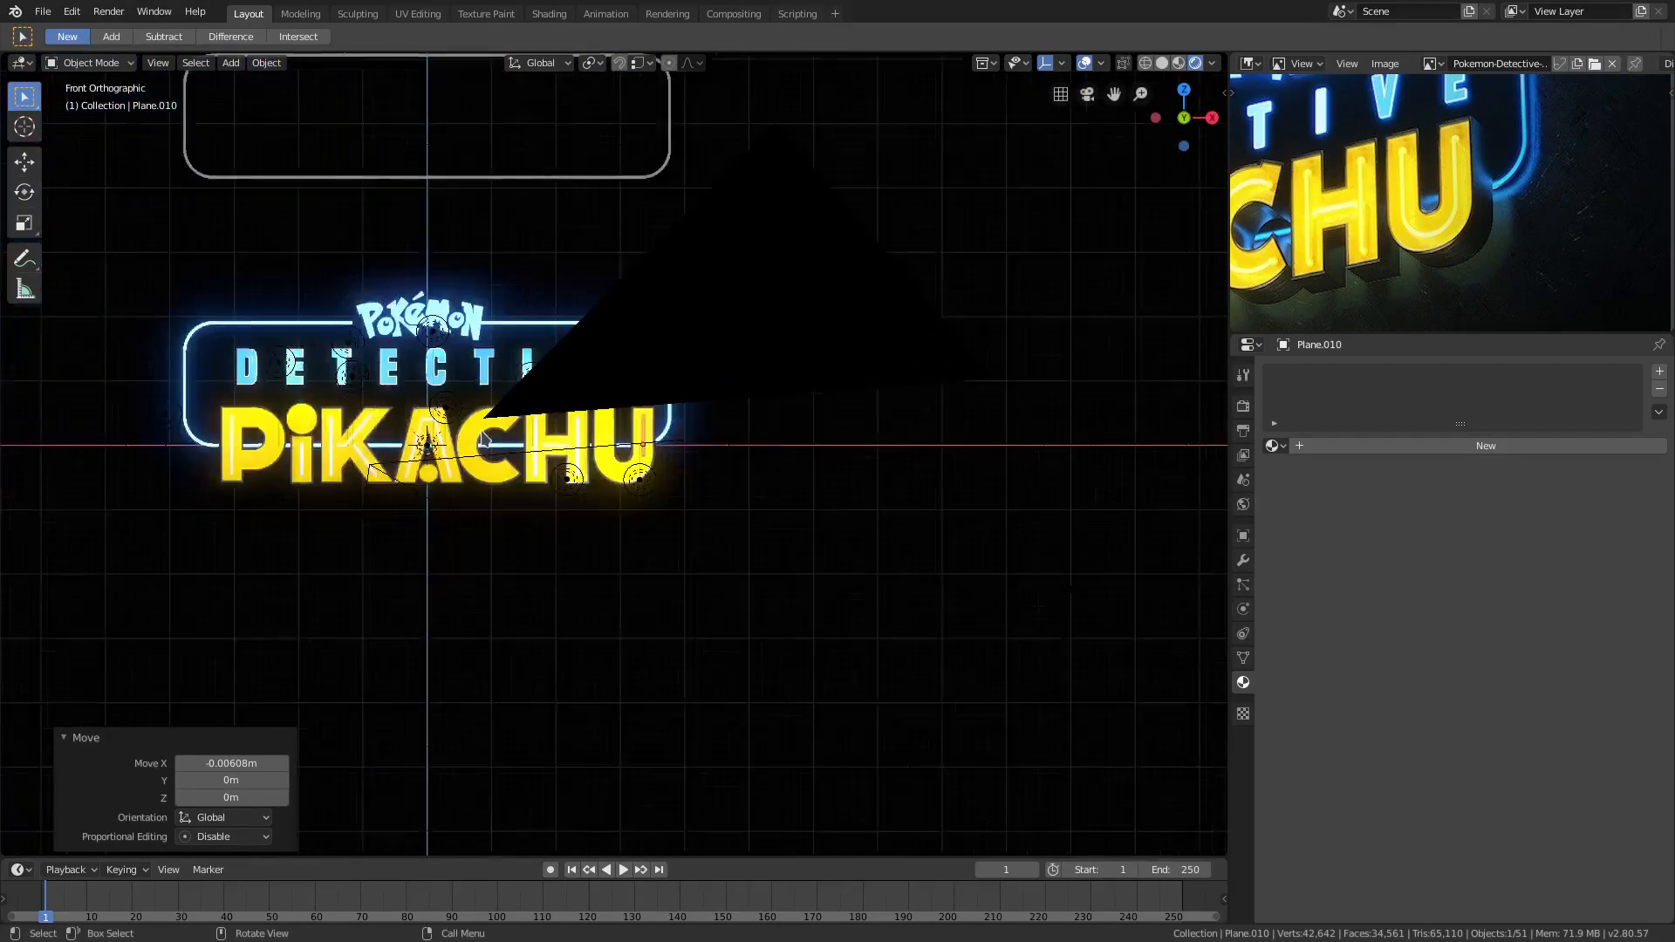
scroll(610, 412, down, 1)
shift+middle_drag(610, 412, 732, 380)
scroll(729, 378, up, 10)
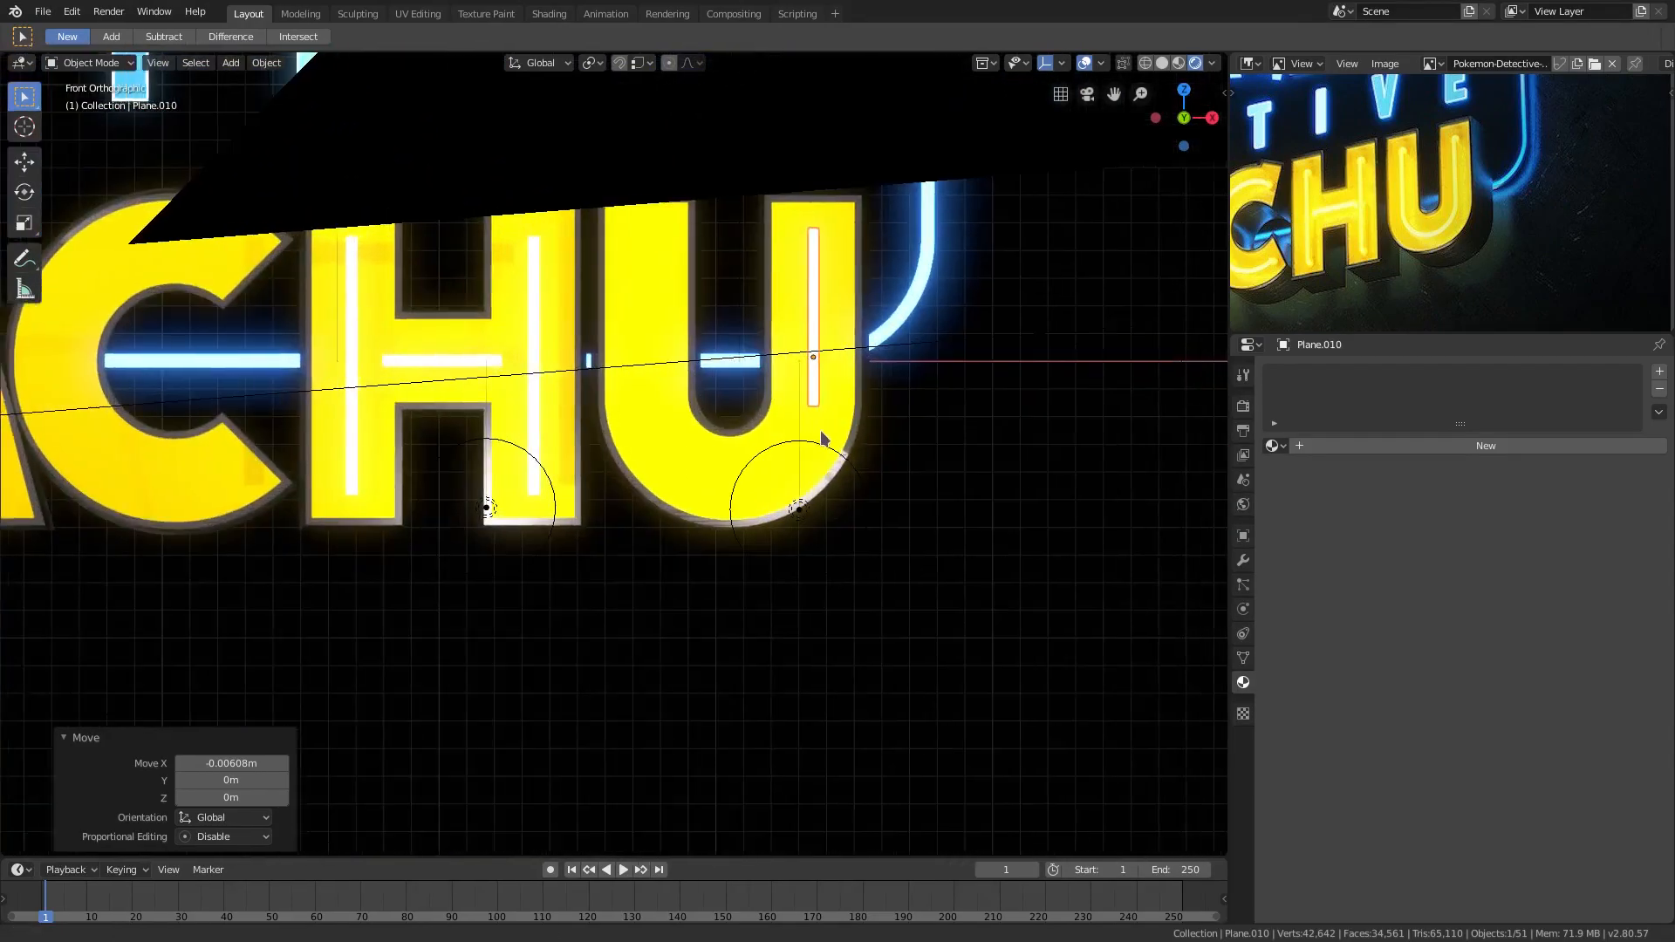
scroll(908, 288, down, 3)
click(717, 220)
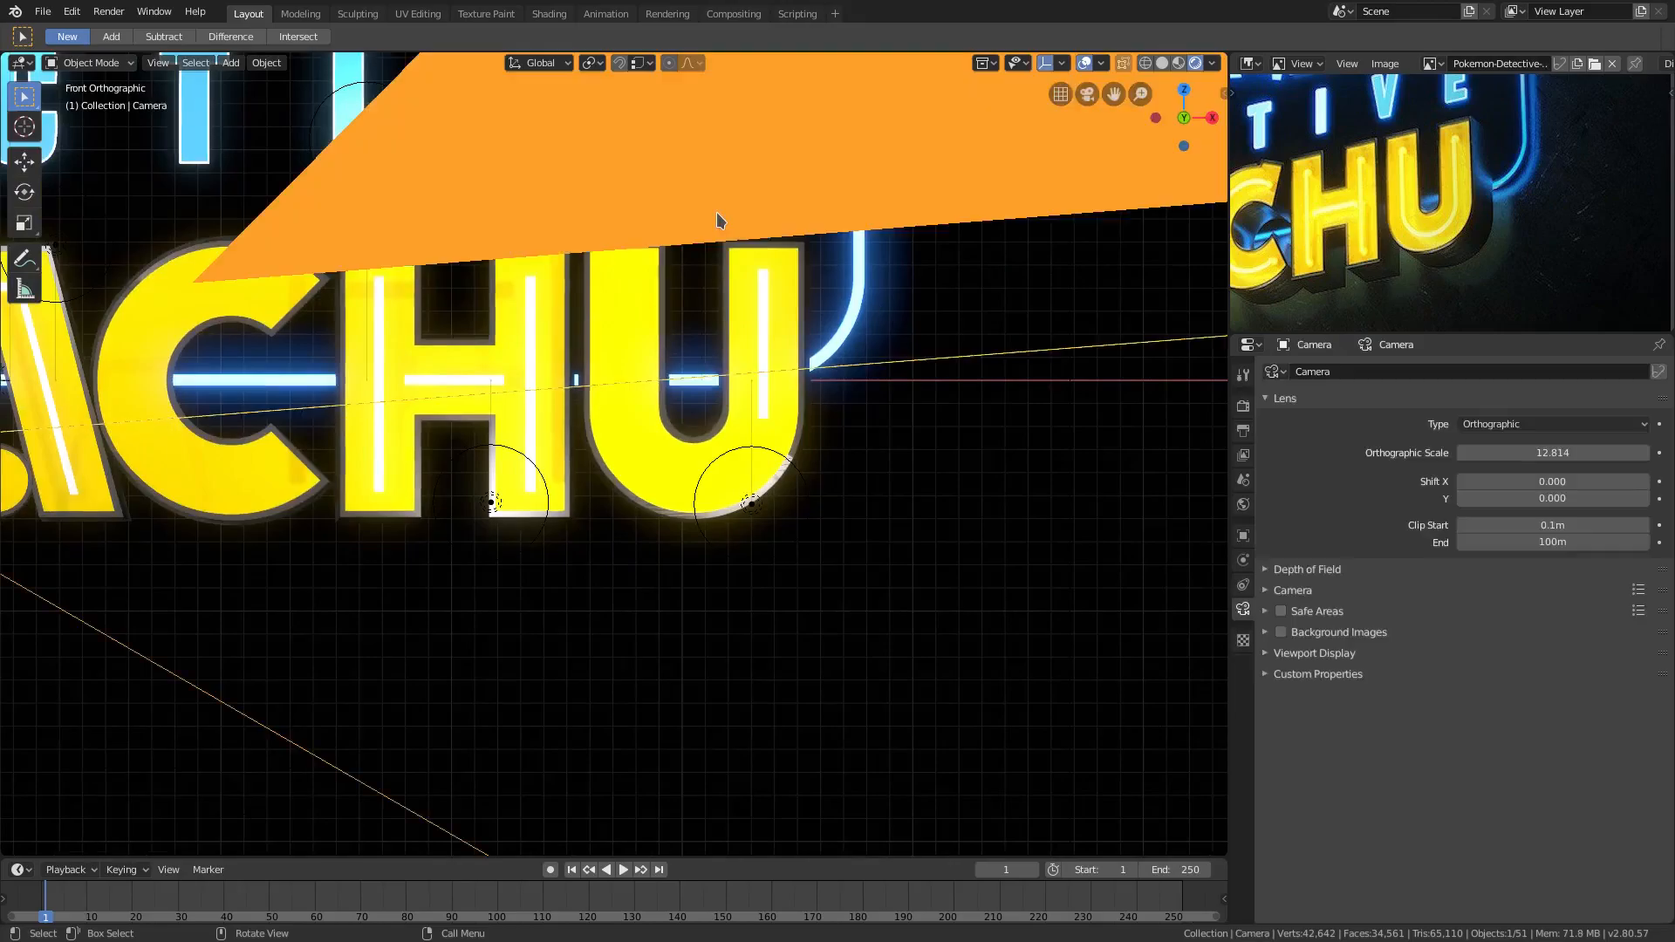
key(Delete)
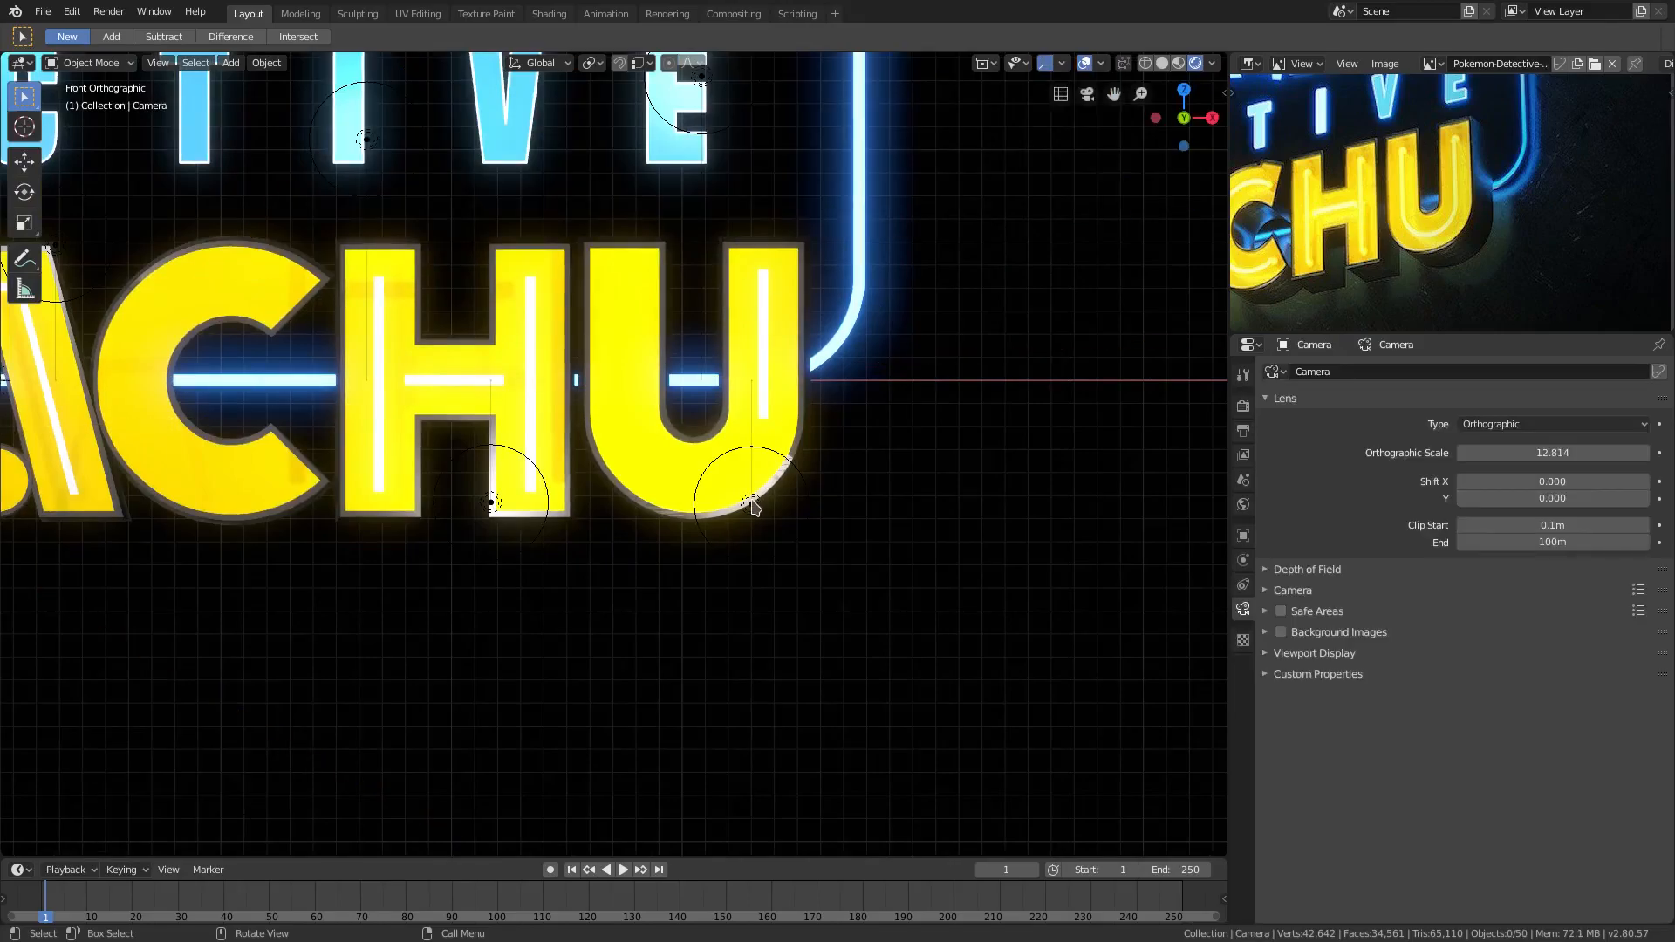
scroll(783, 399, up, 5)
Raise the lower-left corner vertex of the white strip on the U's right arm slightly along Z.
click(871, 354)
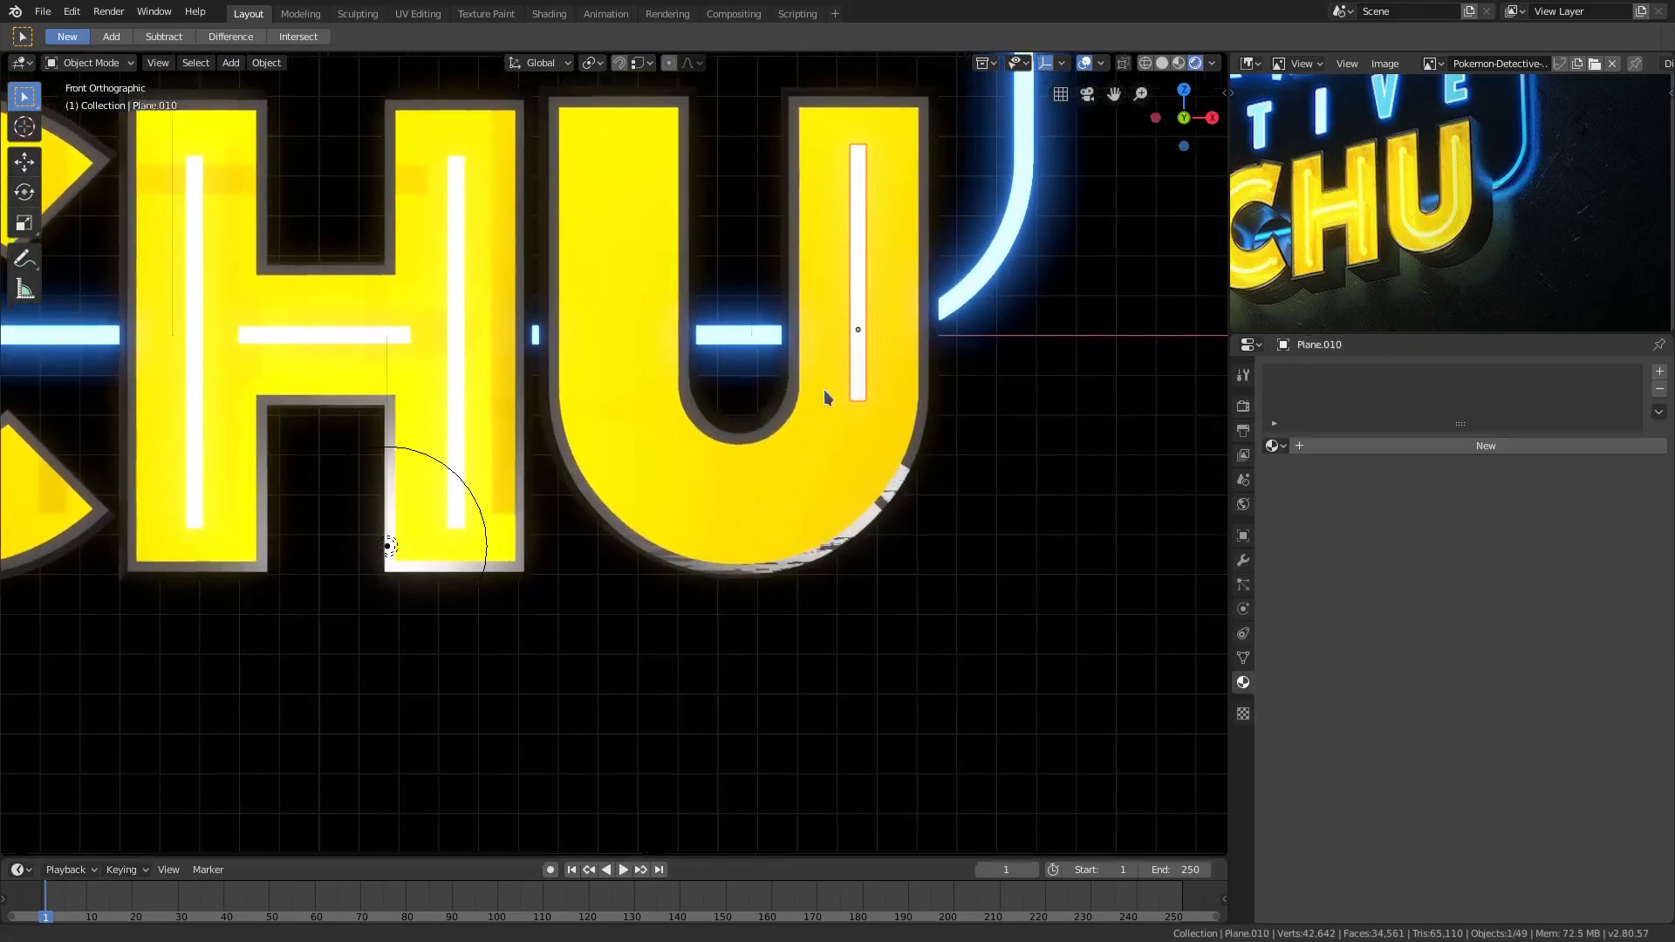
scroll(830, 394, up, 3)
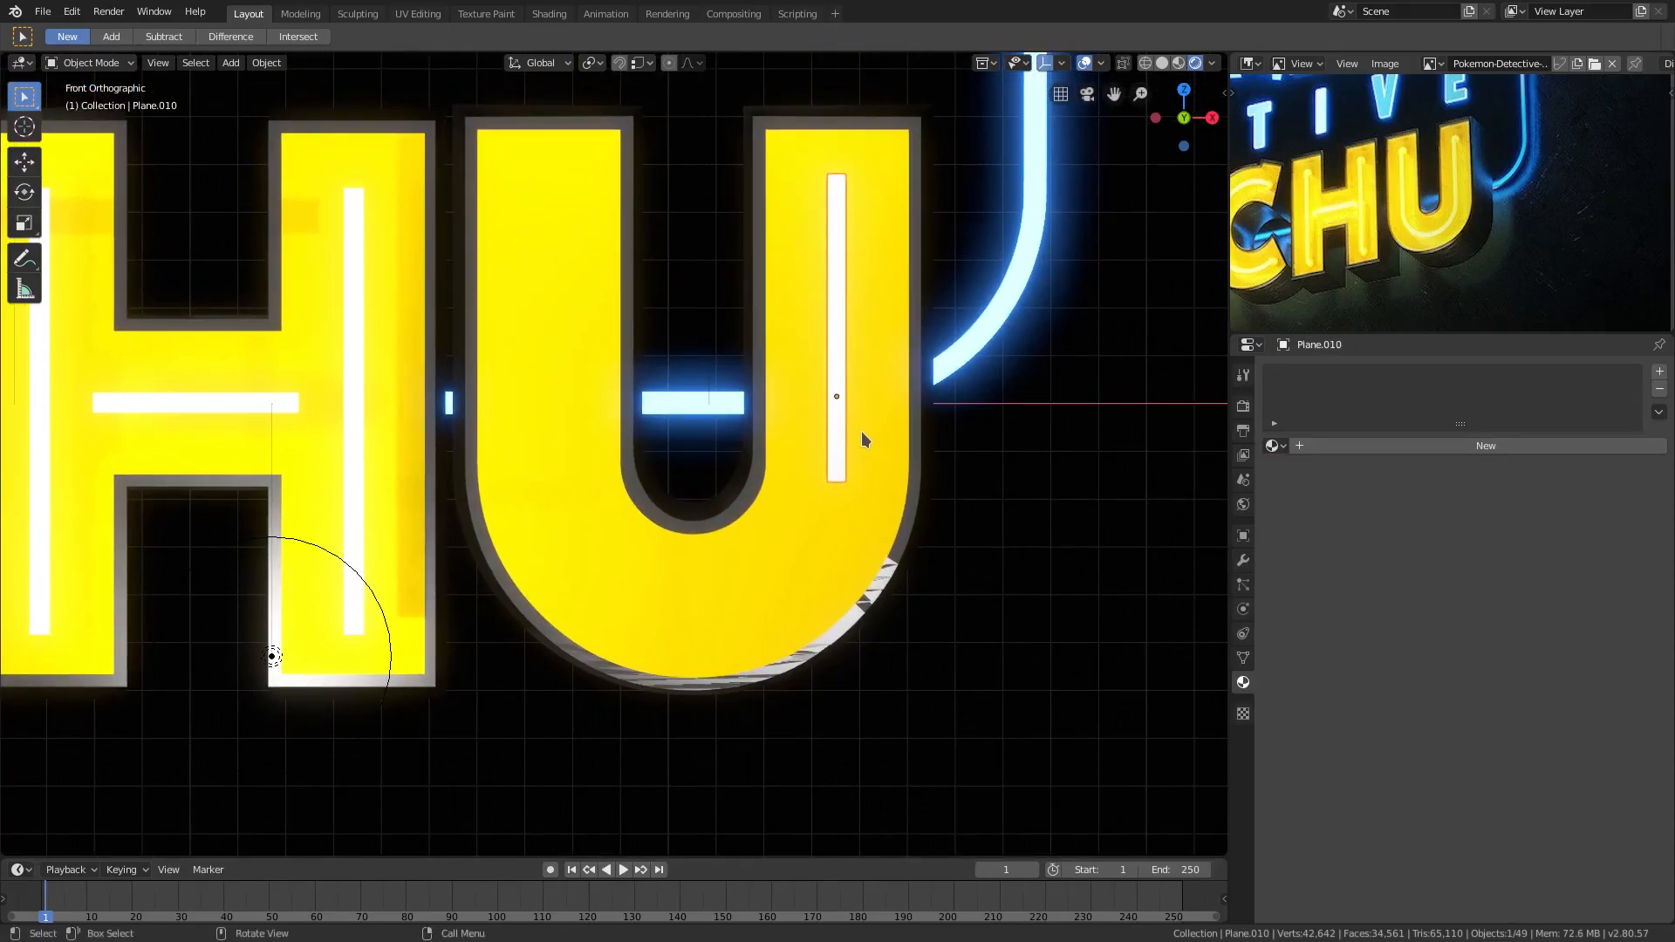
key(Tab)
scroll(859, 485, up, 1)
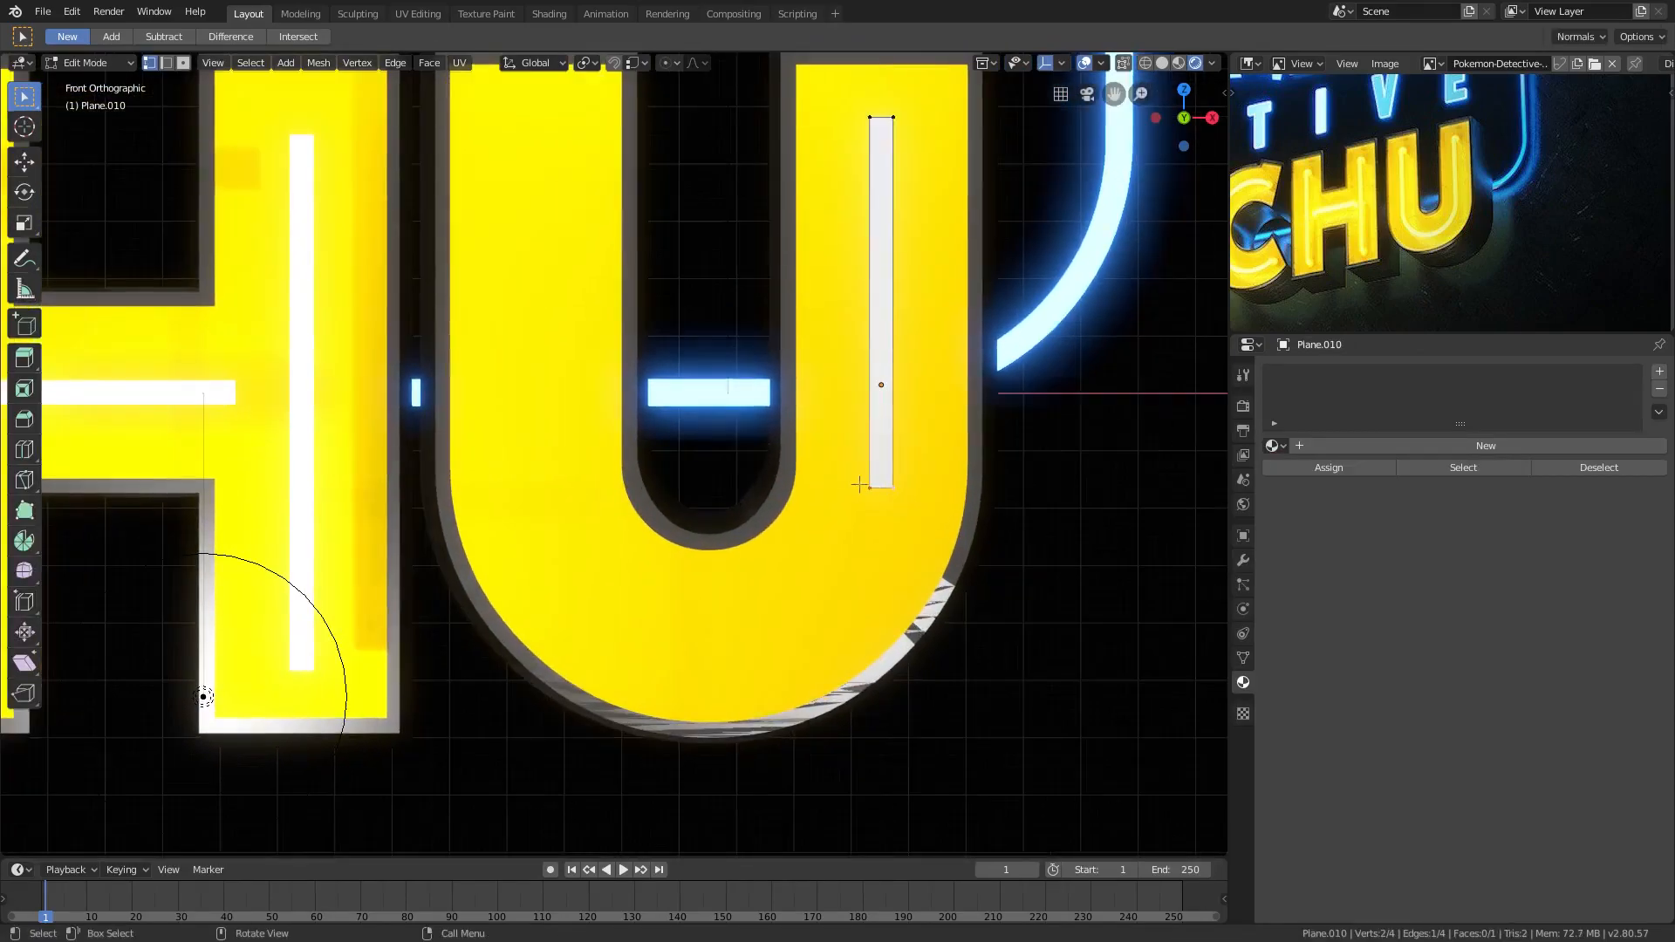
click(870, 486)
key(g)
key(z)
click(998, 455)
Extrude the strip's lower edge four times along the U's bend to its bottom centre, including offsets of -0.076/-0.0874 m and -0.115/-0.0494 m in X/Z.
shift+click(895, 489)
scroll(965, 487, up, 1)
shift+middle_drag(972, 470, 964, 420)
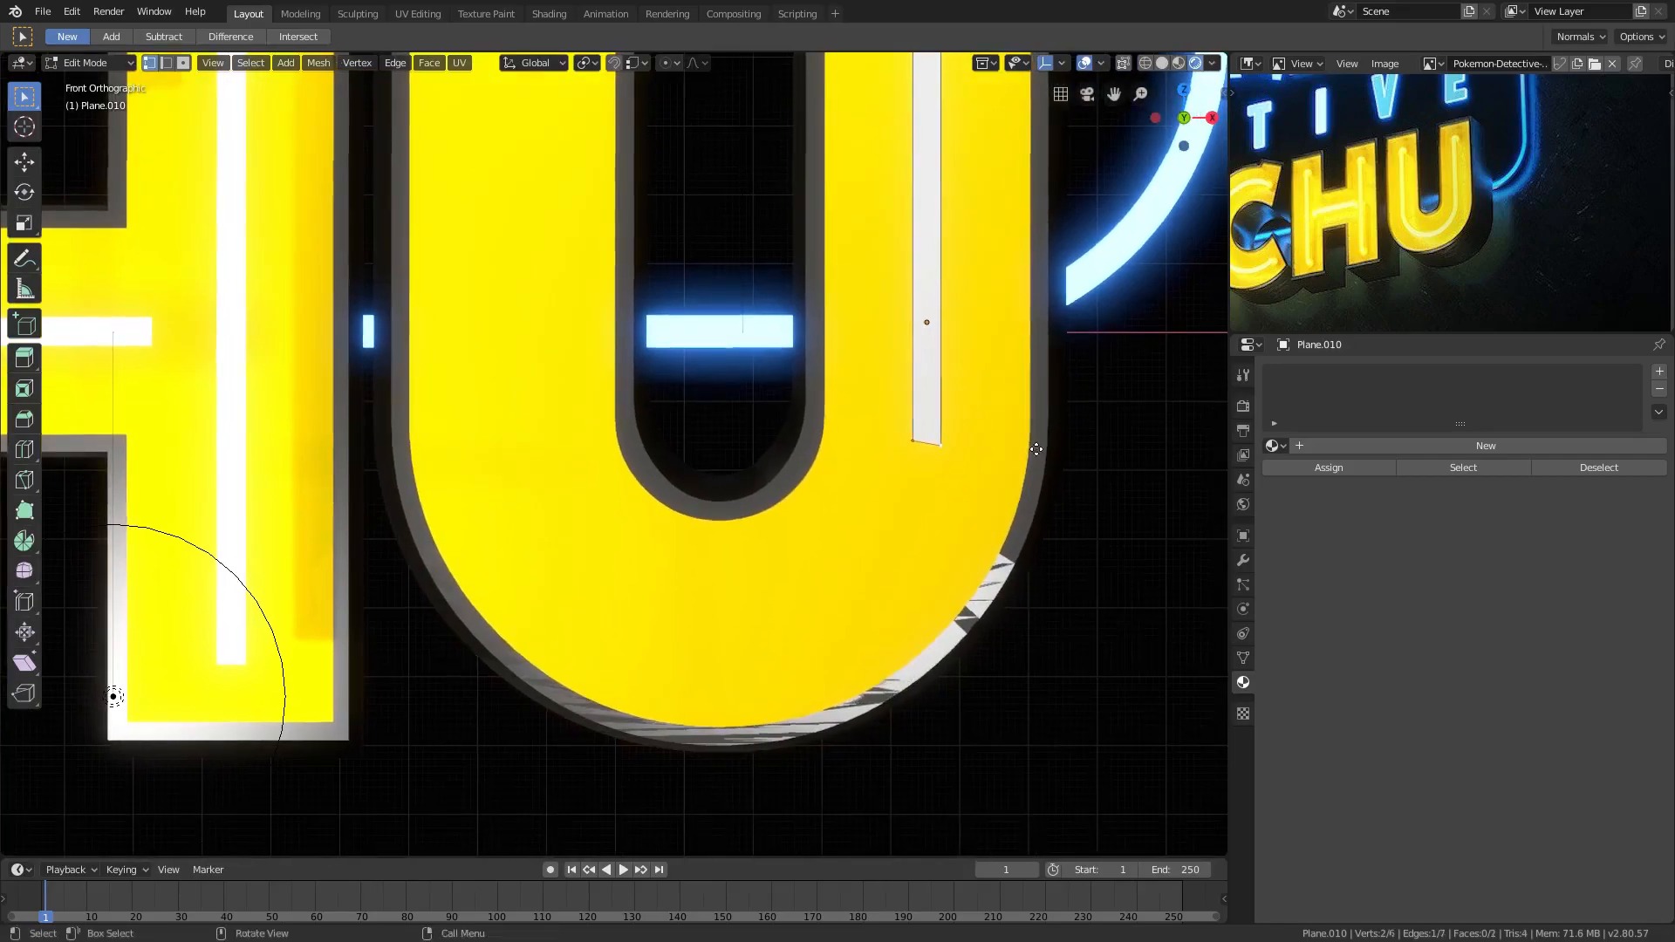
key(e)
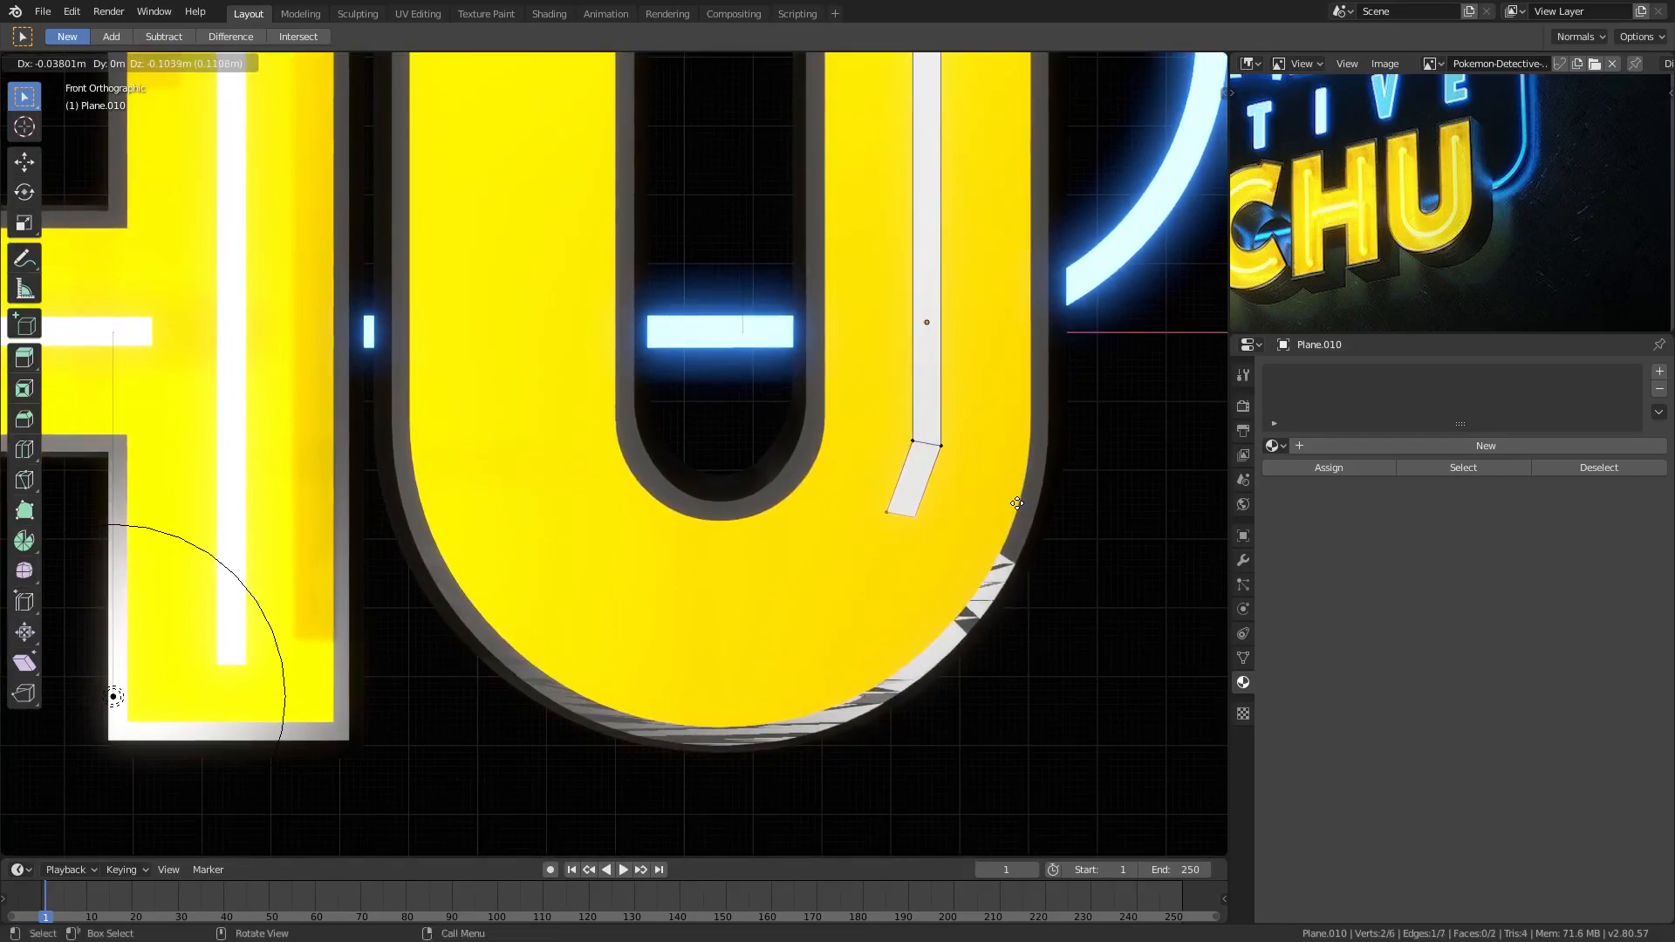
click(1016, 503)
key(e)
click(965, 563)
key(e)
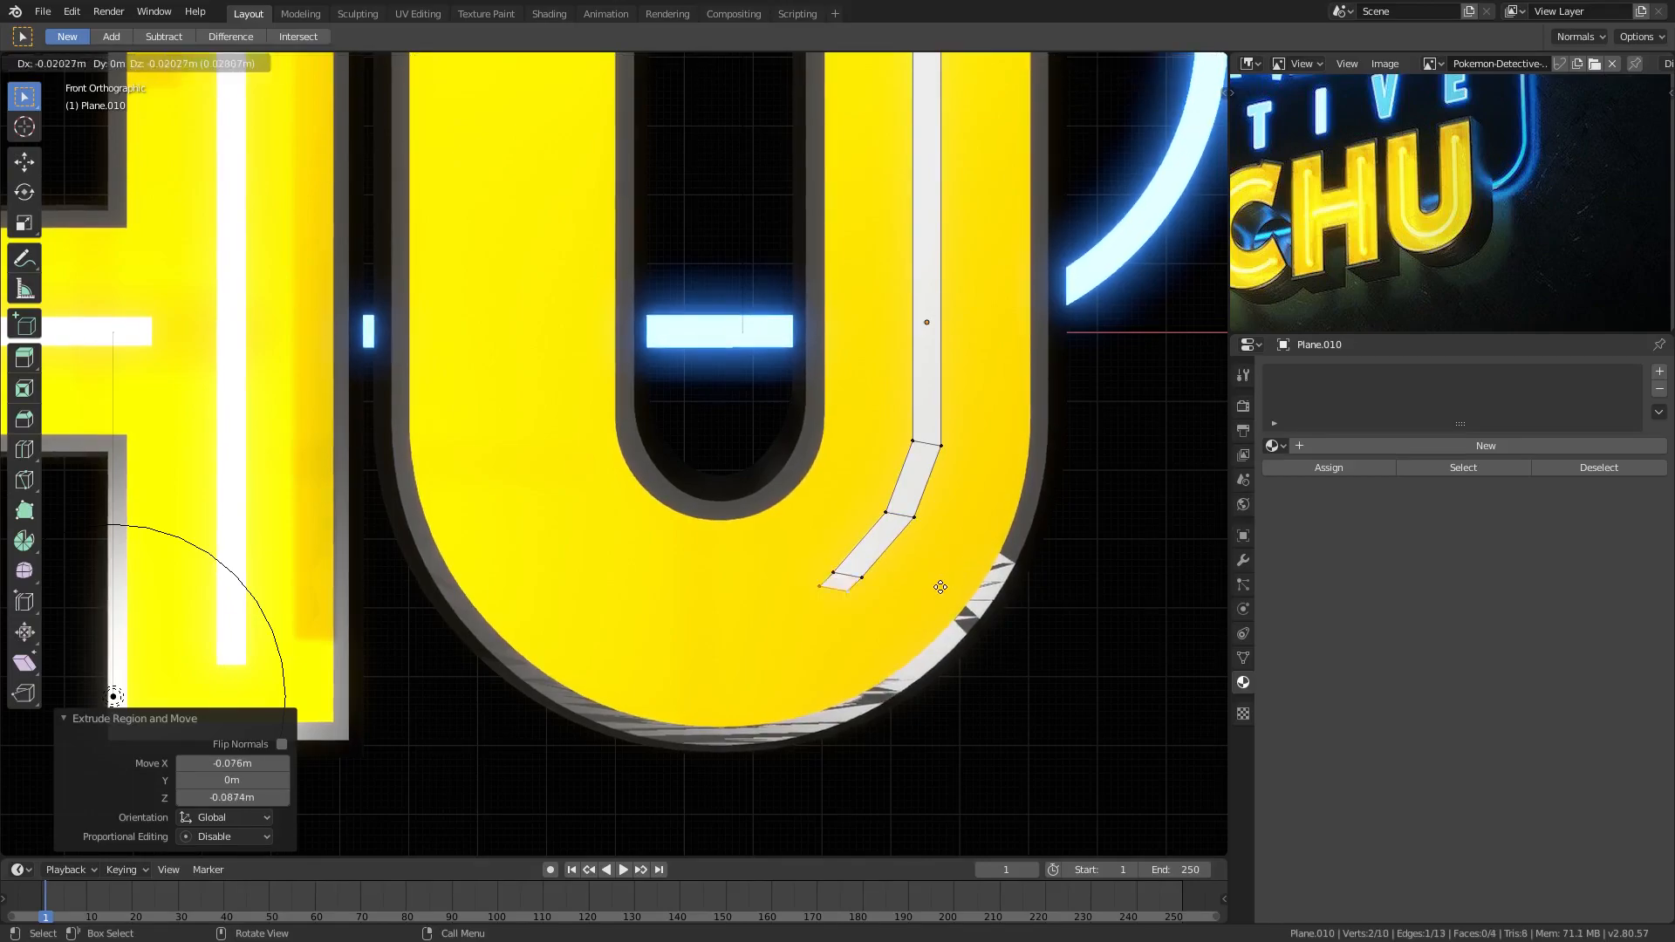
click(878, 595)
key(e)
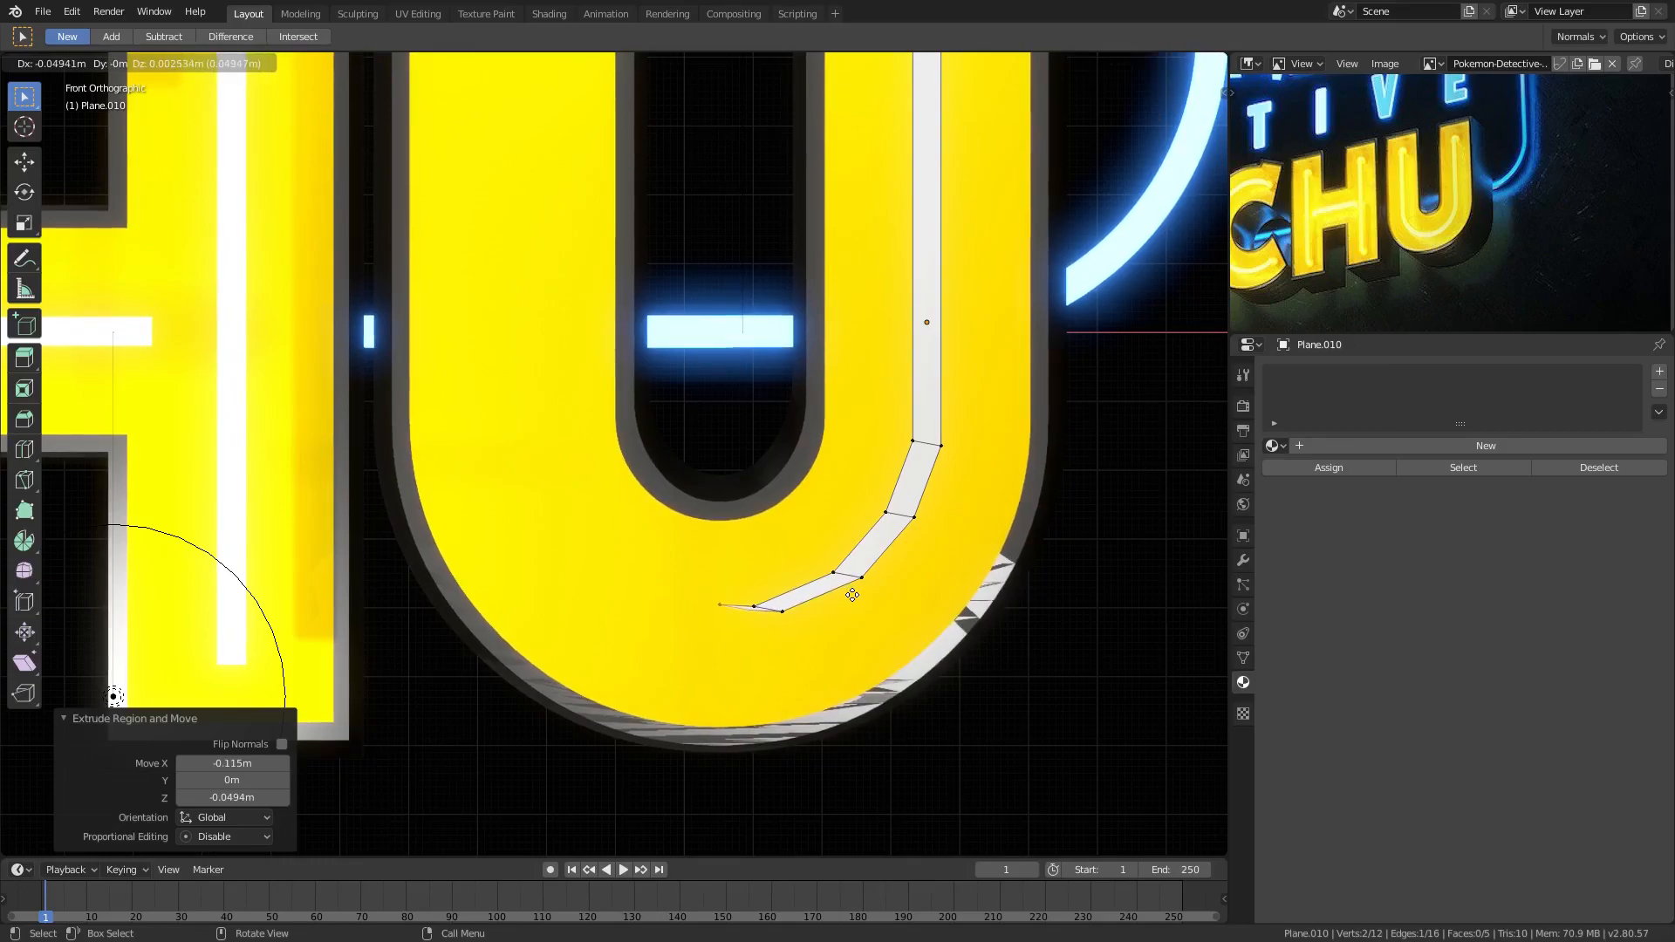
click(853, 594)
Move the outer vertices of the strip's lower three bend joints outward to even out the strip's width.
scroll(113, 695, up, 2)
shift+middle_drag(855, 681, 877, 527)
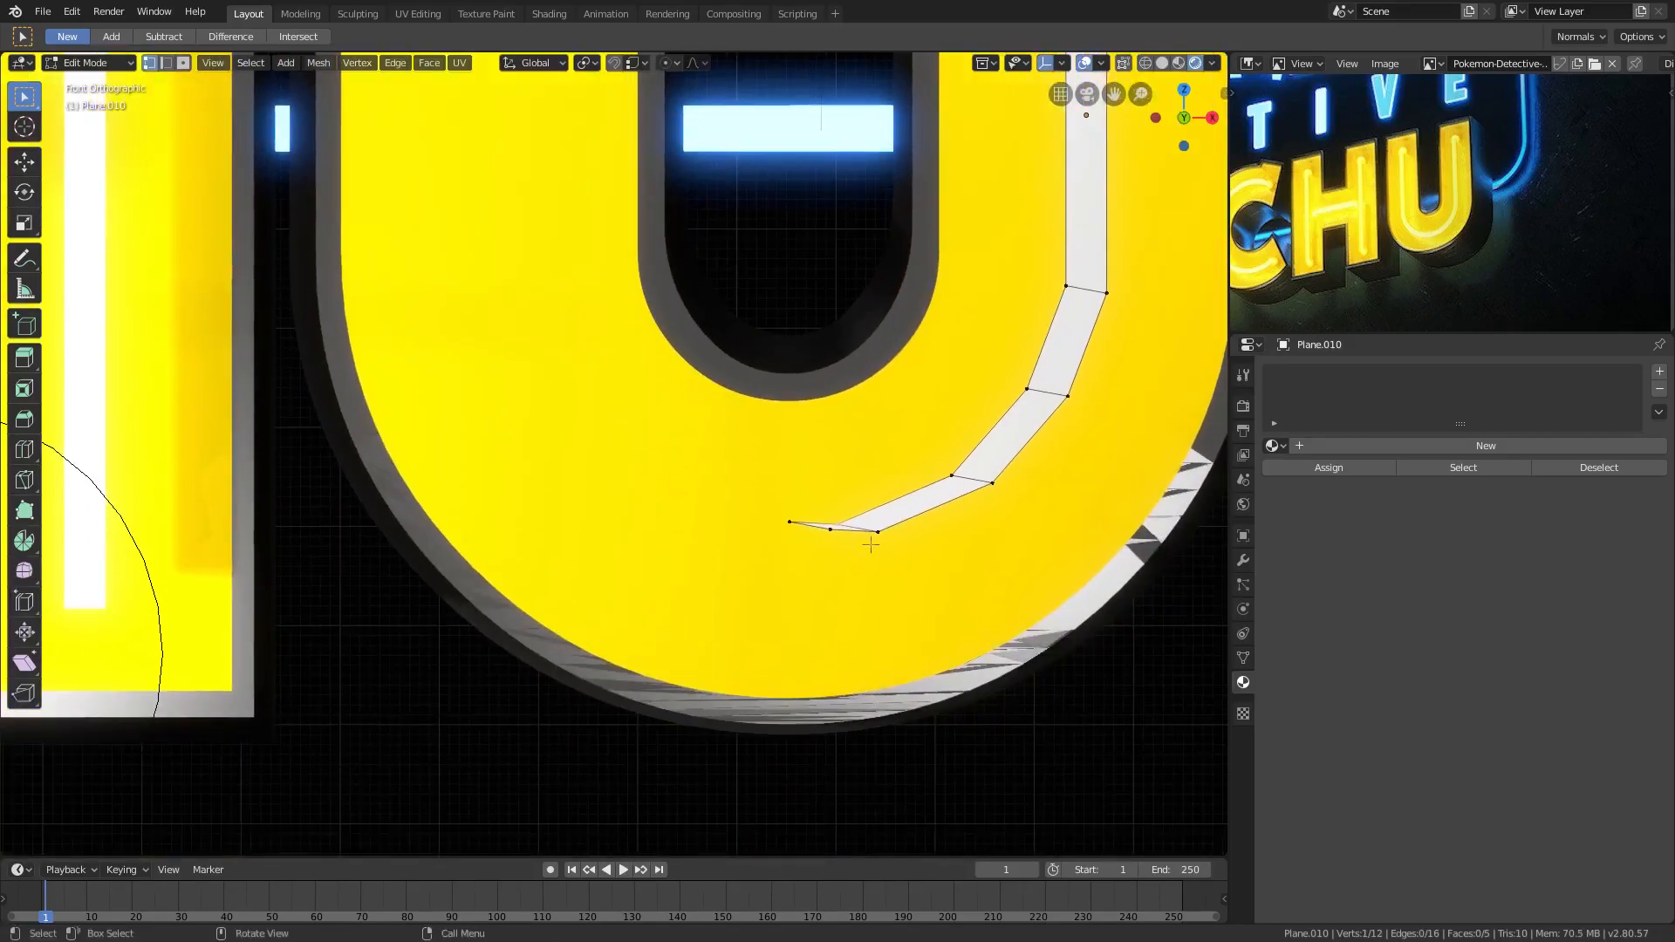
click(782, 610)
key(g)
click(847, 551)
click(992, 485)
key(g)
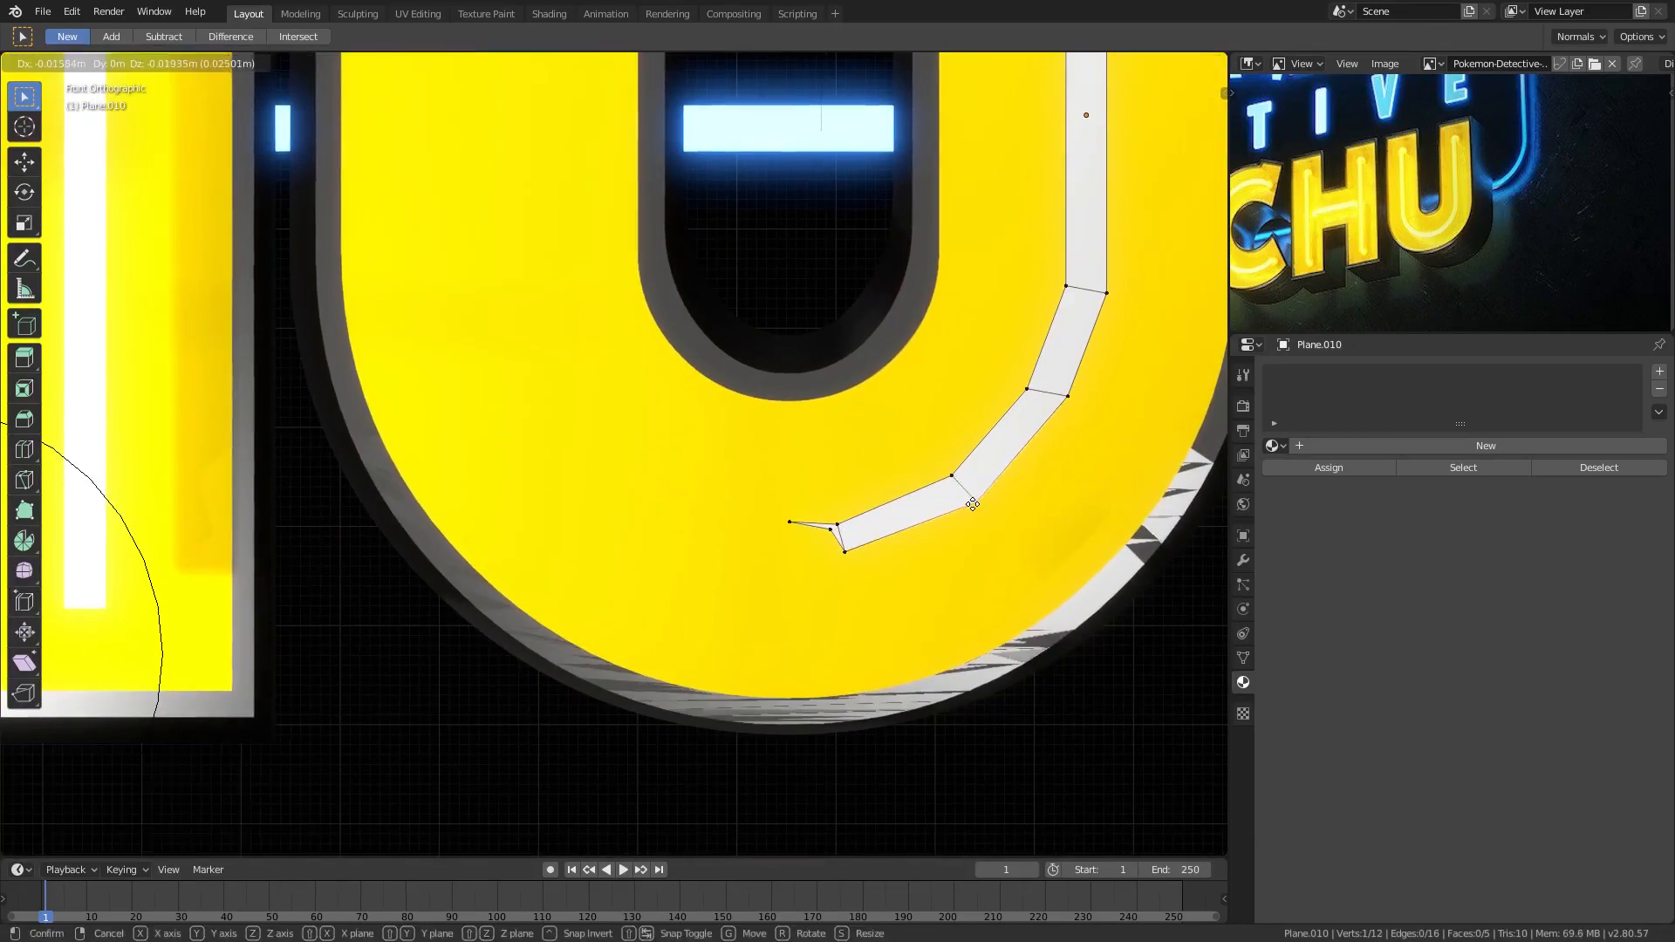
click(973, 504)
click(1066, 397)
key(g)
click(1059, 420)
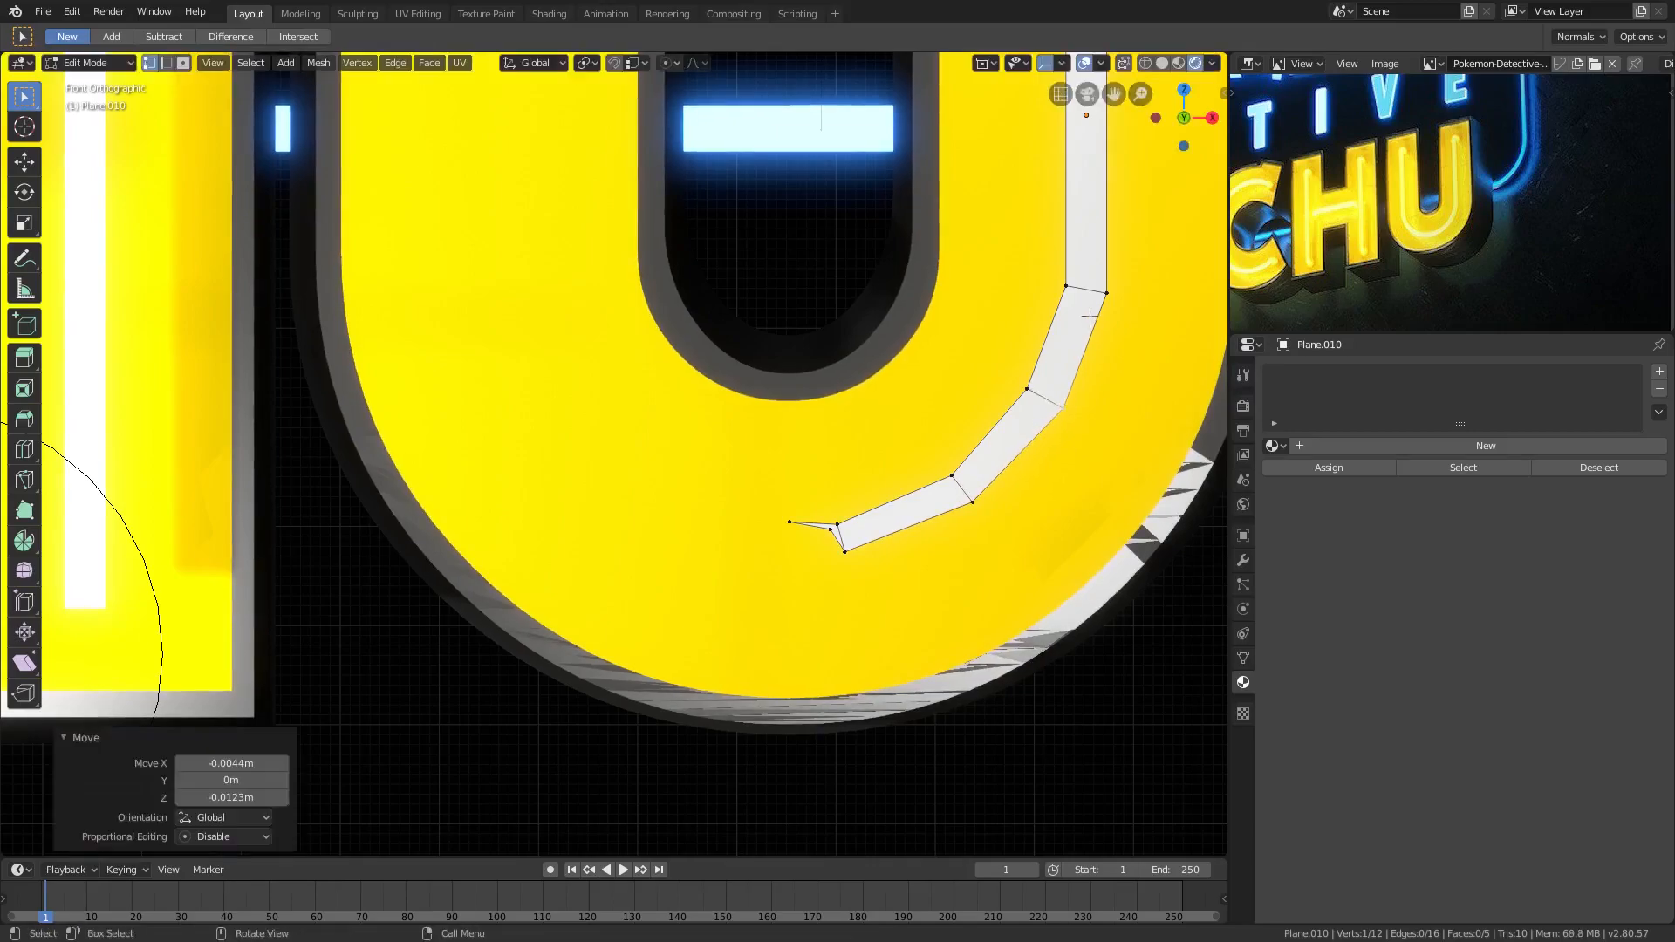
Nudge the inner vertices of the first and second bend joints slightly to the left.
click(1068, 287)
key(g)
click(1066, 286)
click(1028, 389)
key(g)
click(1026, 388)
Fine-tune the outer vertex of the second joint and both vertices of the third joint for an even strip width.
click(978, 506)
click(957, 471)
click(1062, 408)
key(g)
click(1059, 408)
click(1061, 409)
key(g)
click(1057, 408)
click(944, 475)
key(g)
click(941, 475)
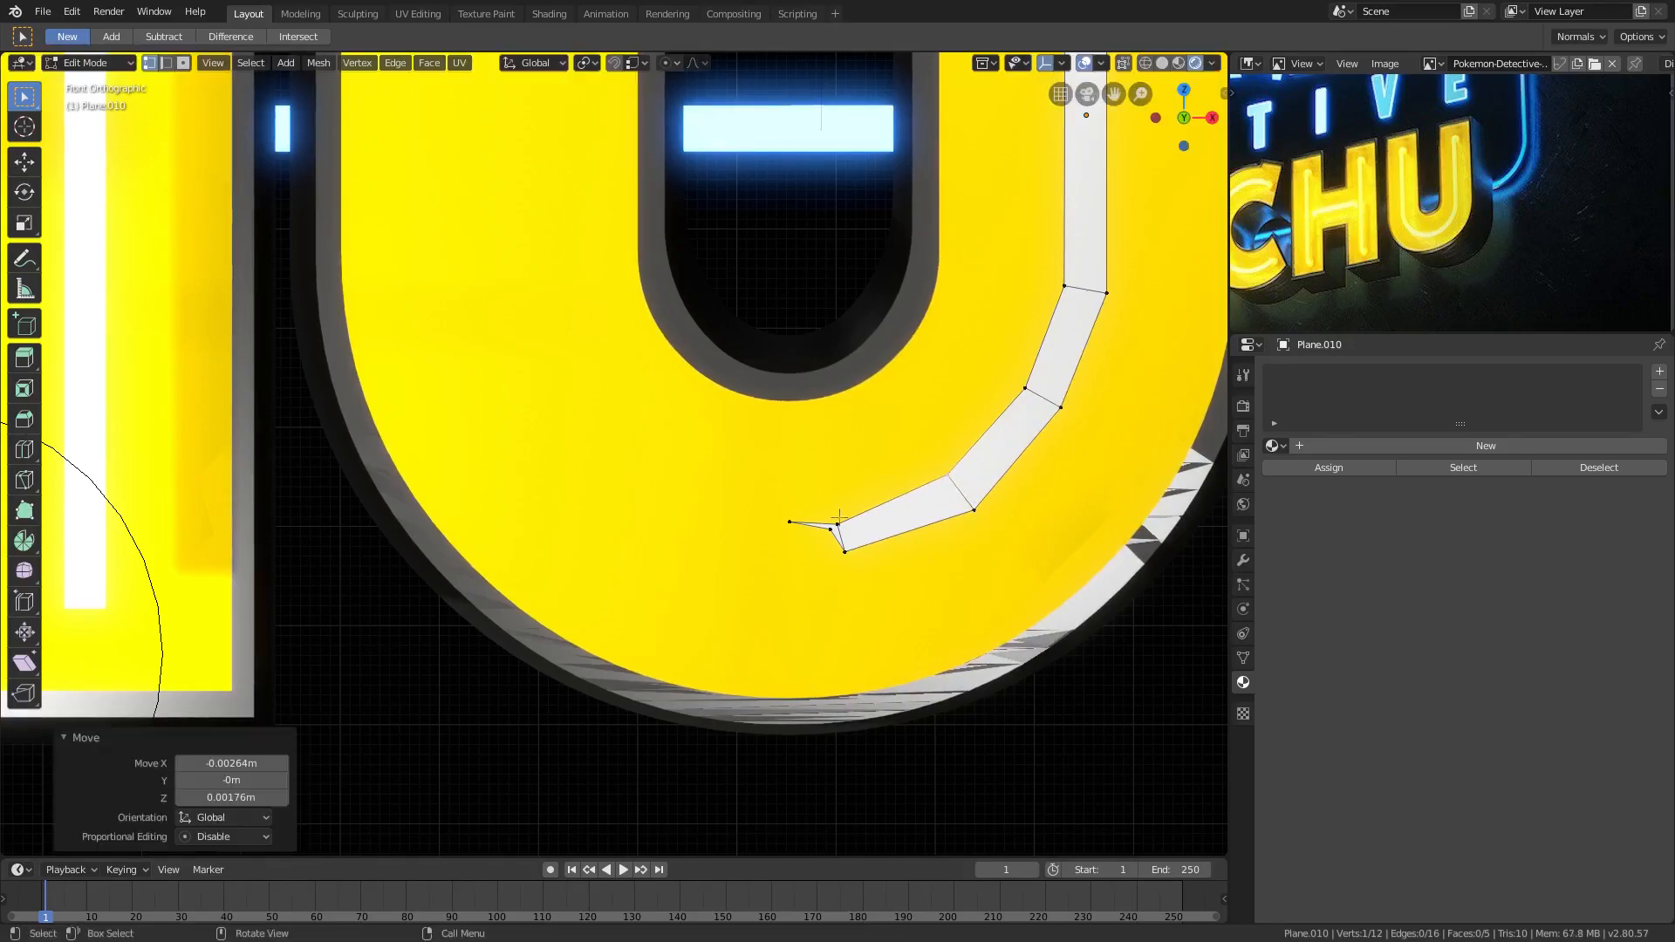
Widen the fourth joint slightly and move the end's lower vertex -0.0416 m along X and -0.0339 m along Z, squaring off the end.
click(837, 522)
key(g)
click(839, 569)
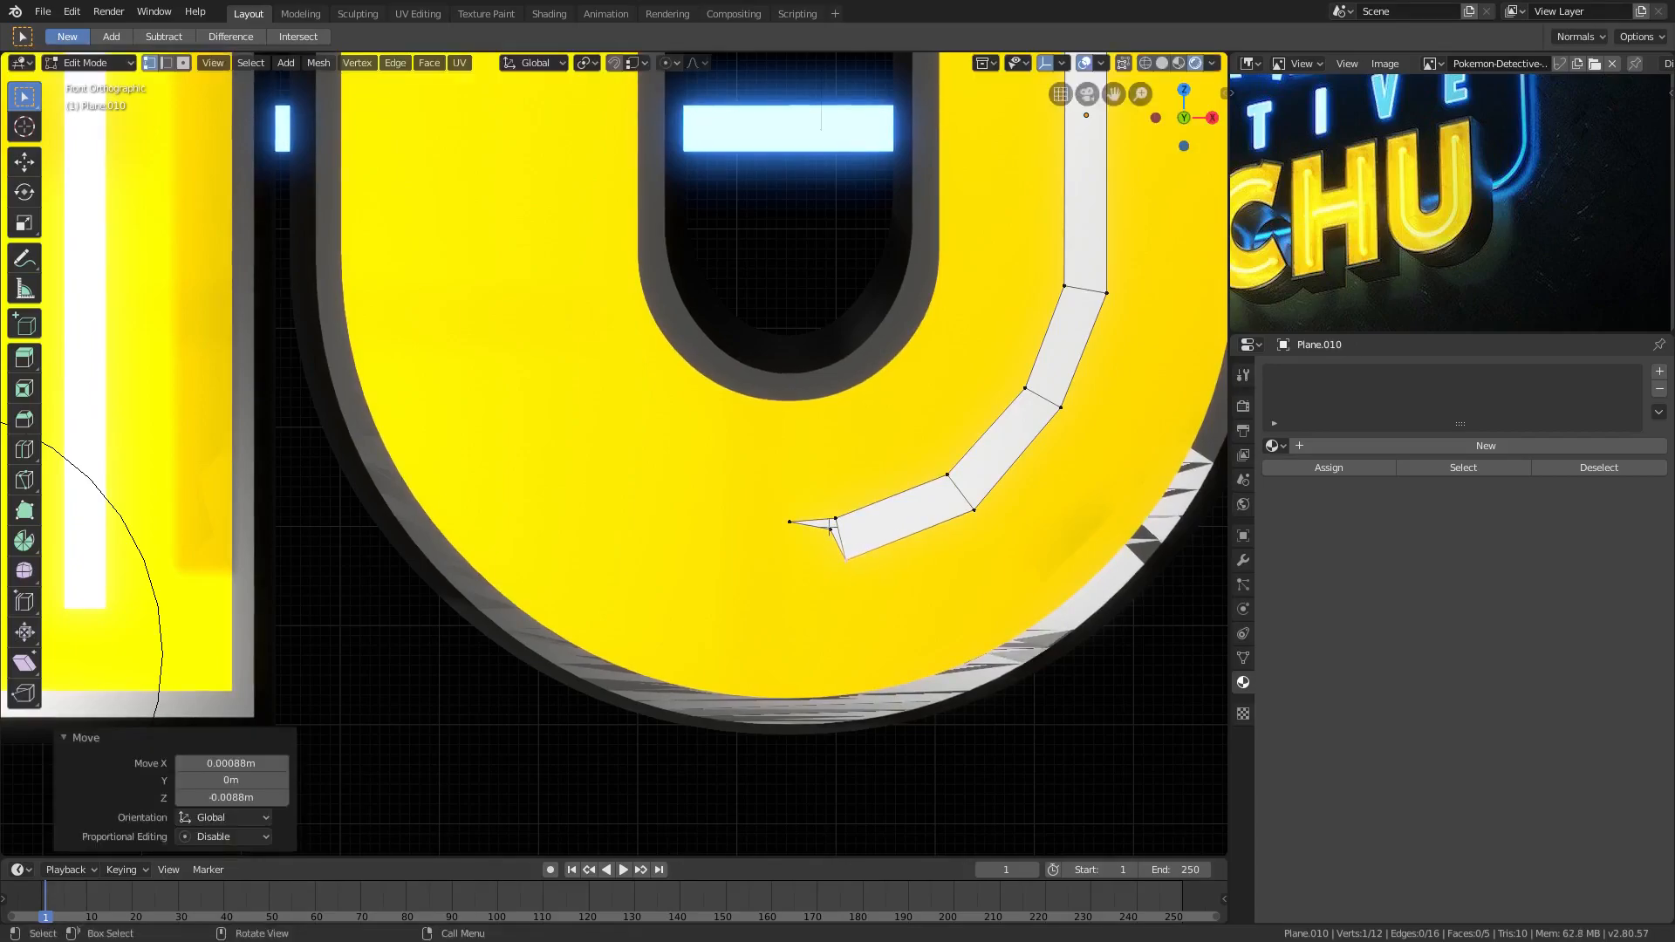
click(831, 530)
key(g)
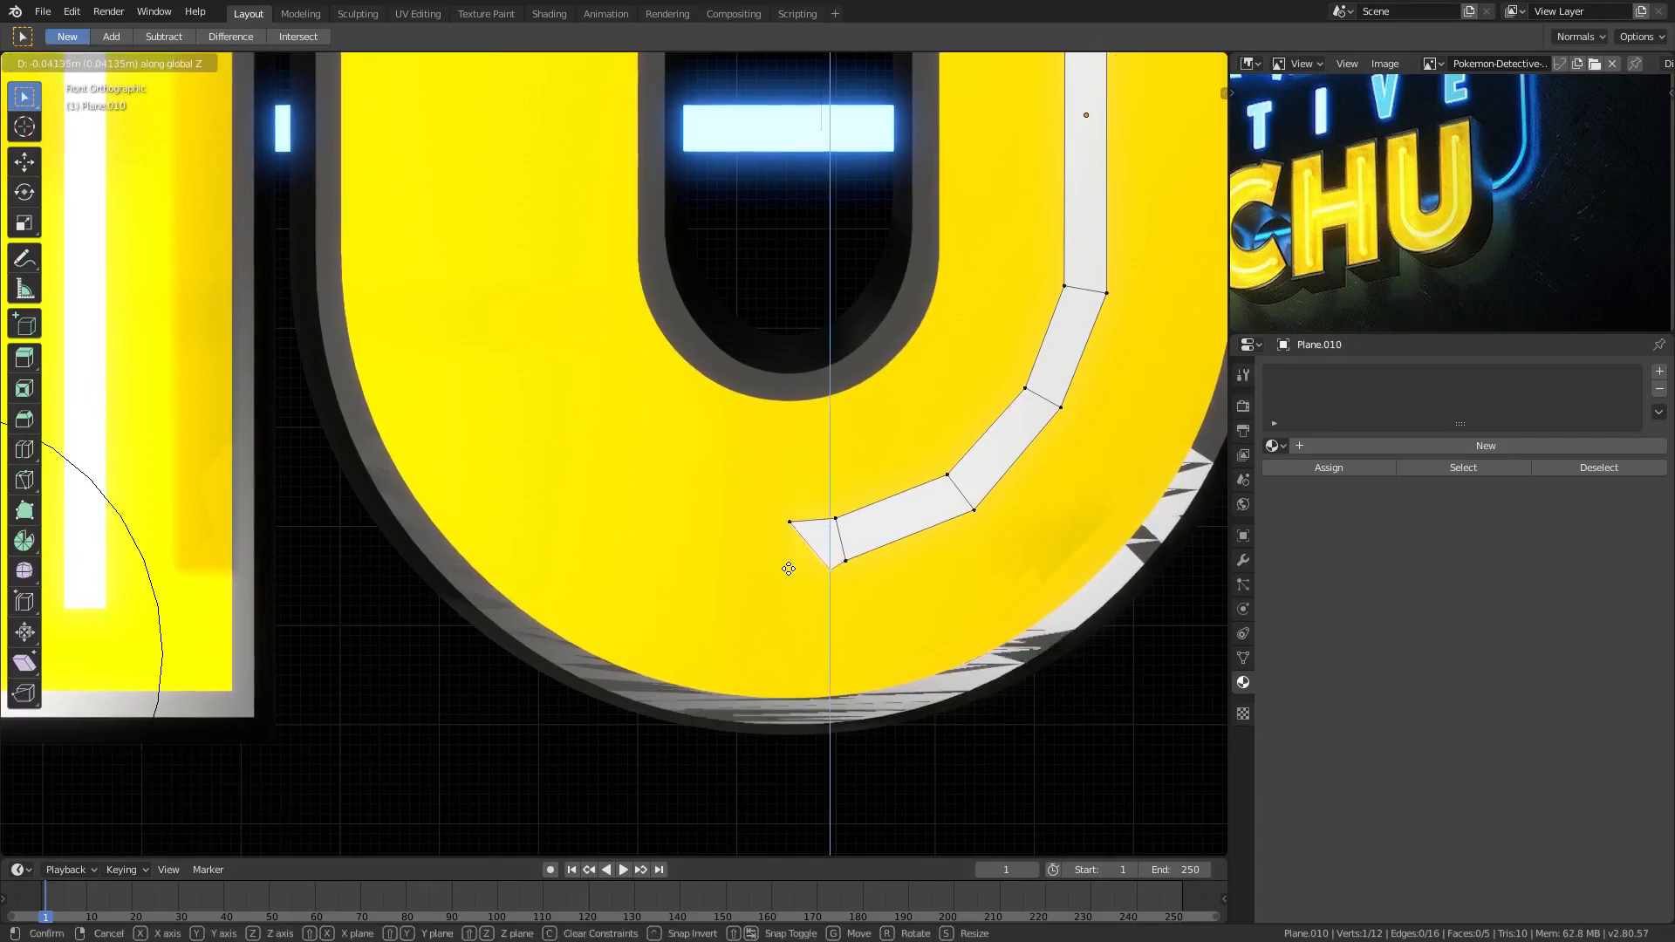
scroll(786, 569, up, 4)
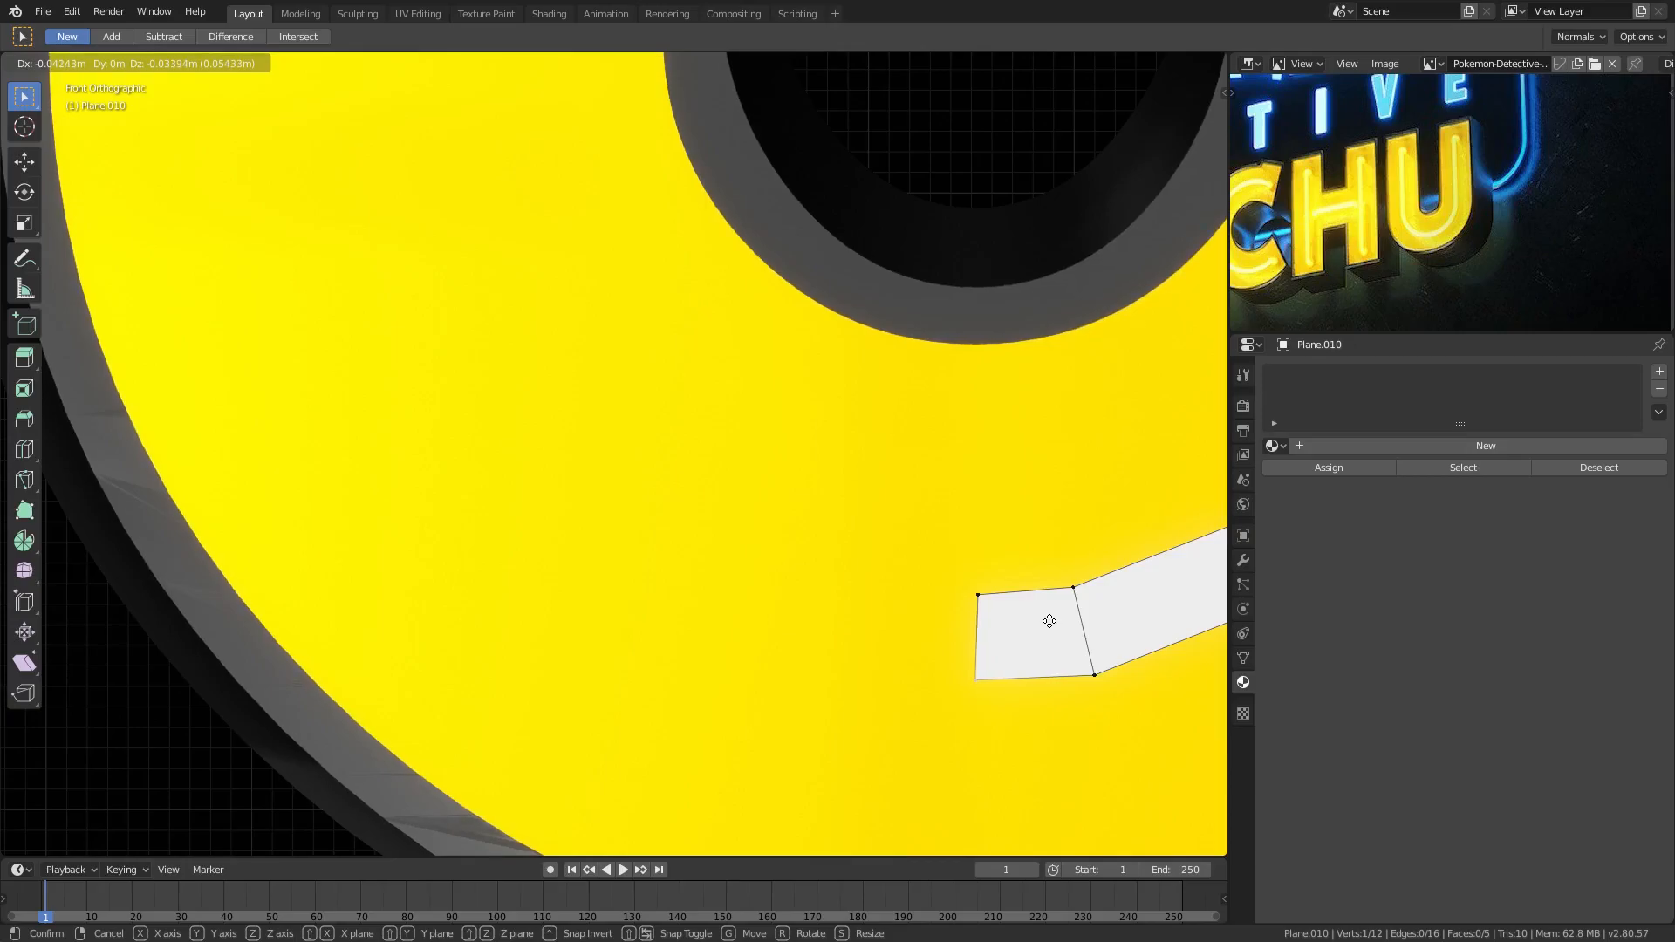
click(1052, 622)
Lower the end's bottom vertex along Z, shift both fourth-joint vertices right and slightly up, and return to Object Mode.
scroll(1051, 621, down, 4)
shift+middle_drag(809, 500, 763, 519)
scroll(743, 504, down, 3)
scroll(743, 504, up, 3)
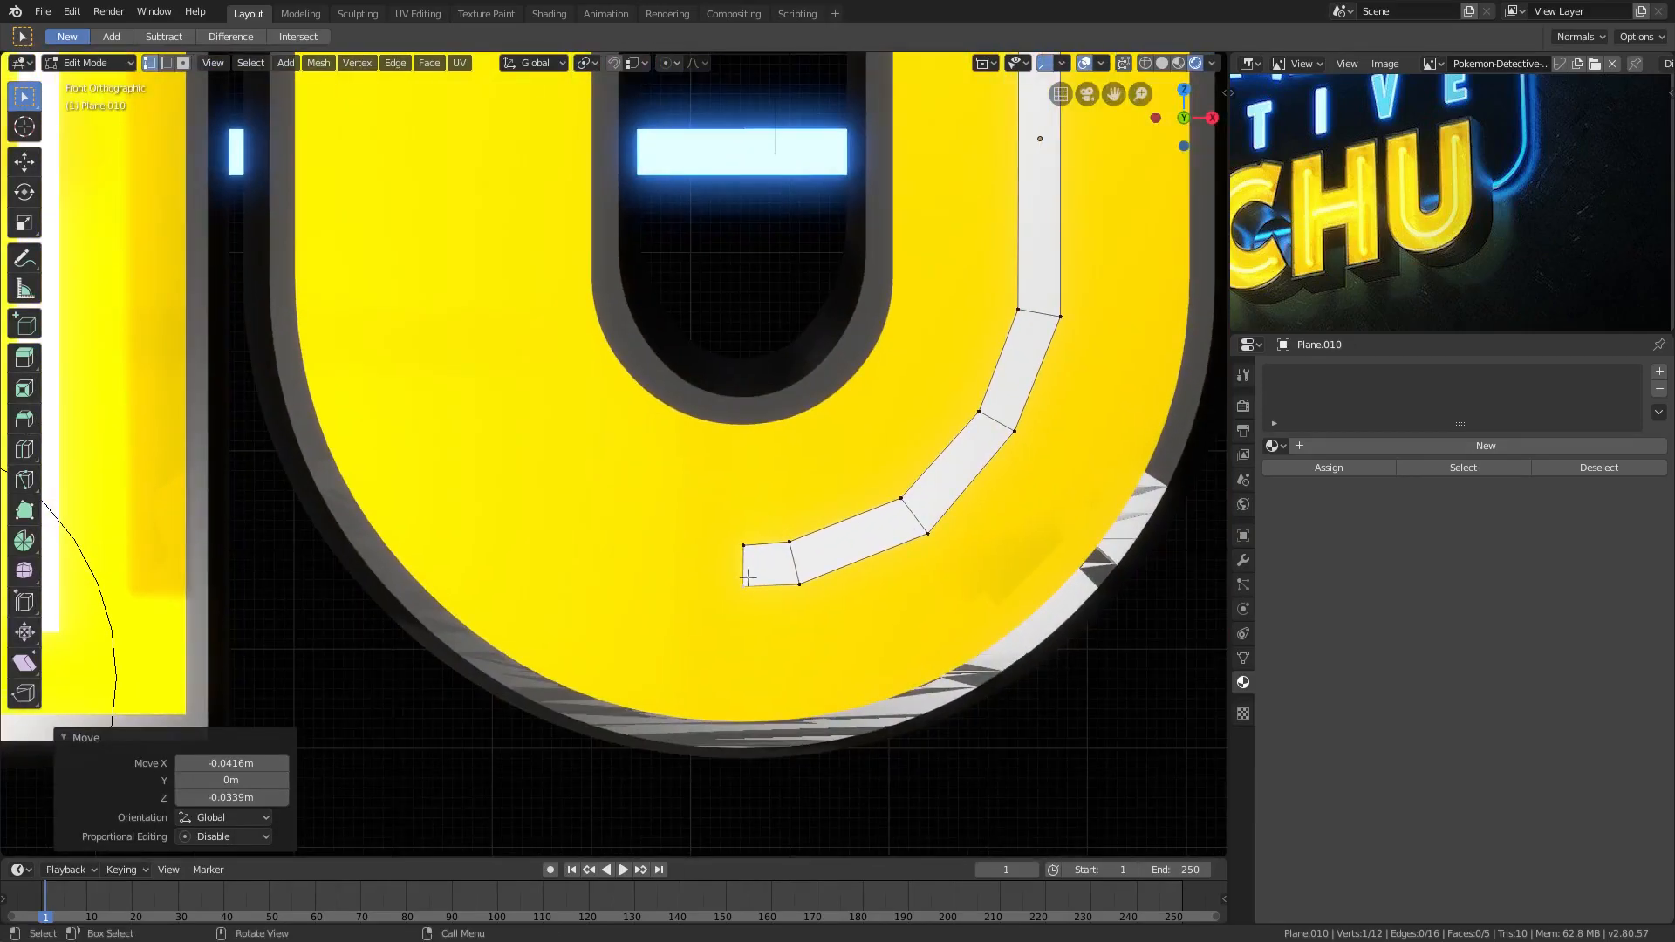
key(g)
key(z)
click(917, 558)
click(792, 539)
key(g)
click(817, 531)
click(802, 583)
key(g)
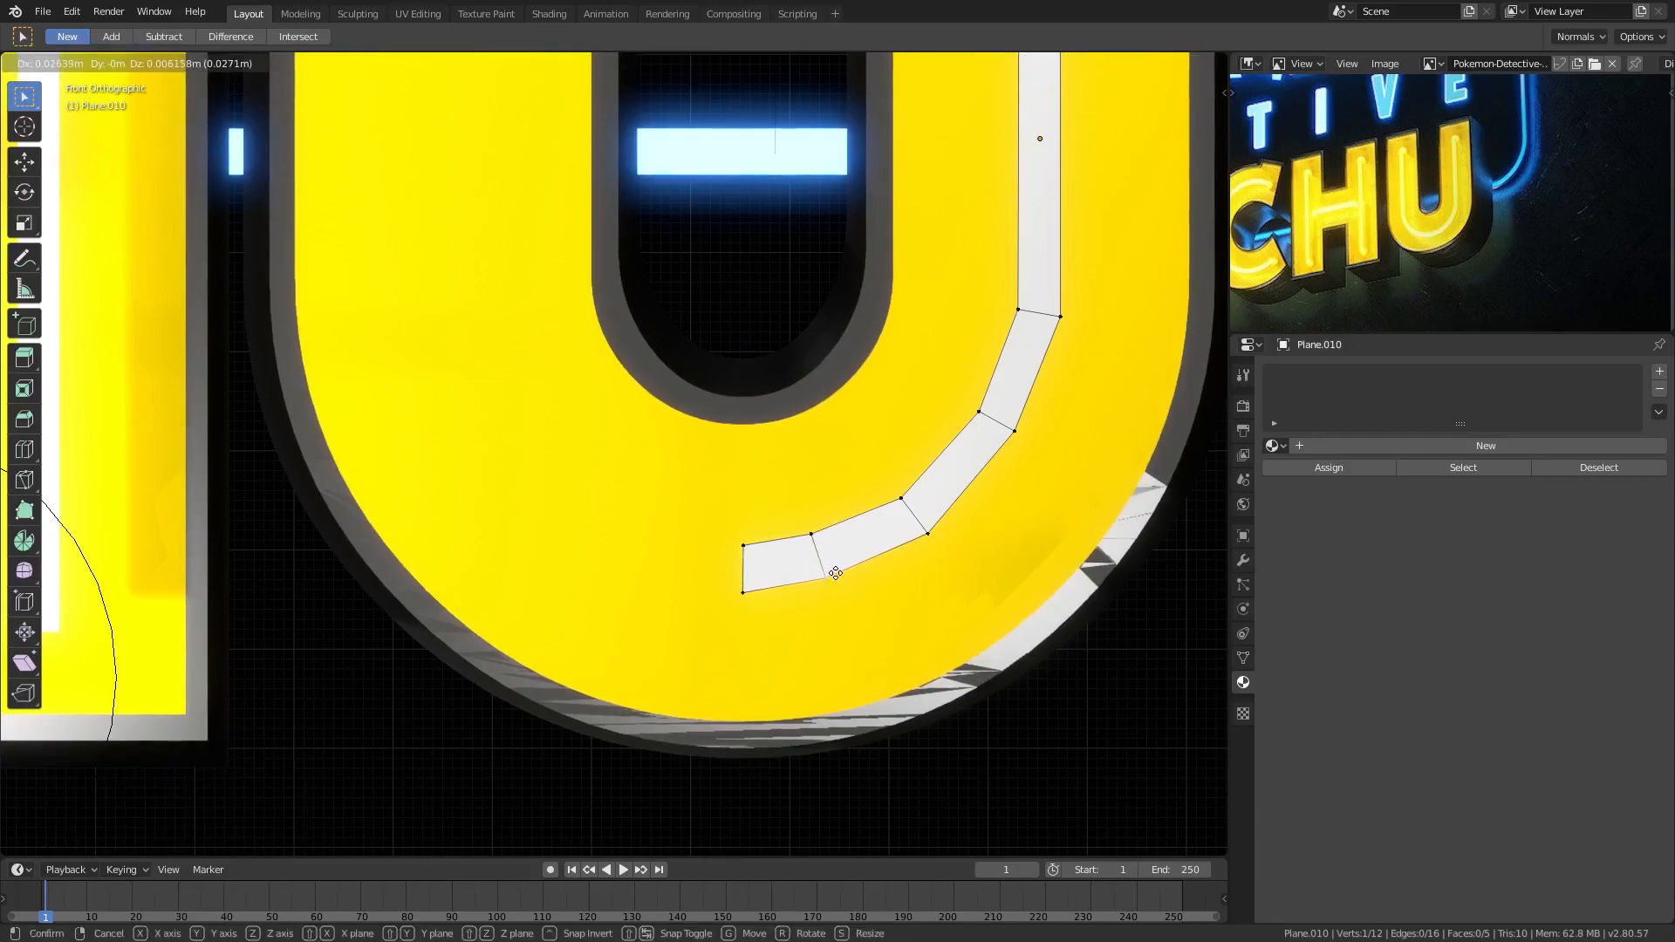
click(836, 572)
scroll(833, 471, down, 4)
key(Tab)
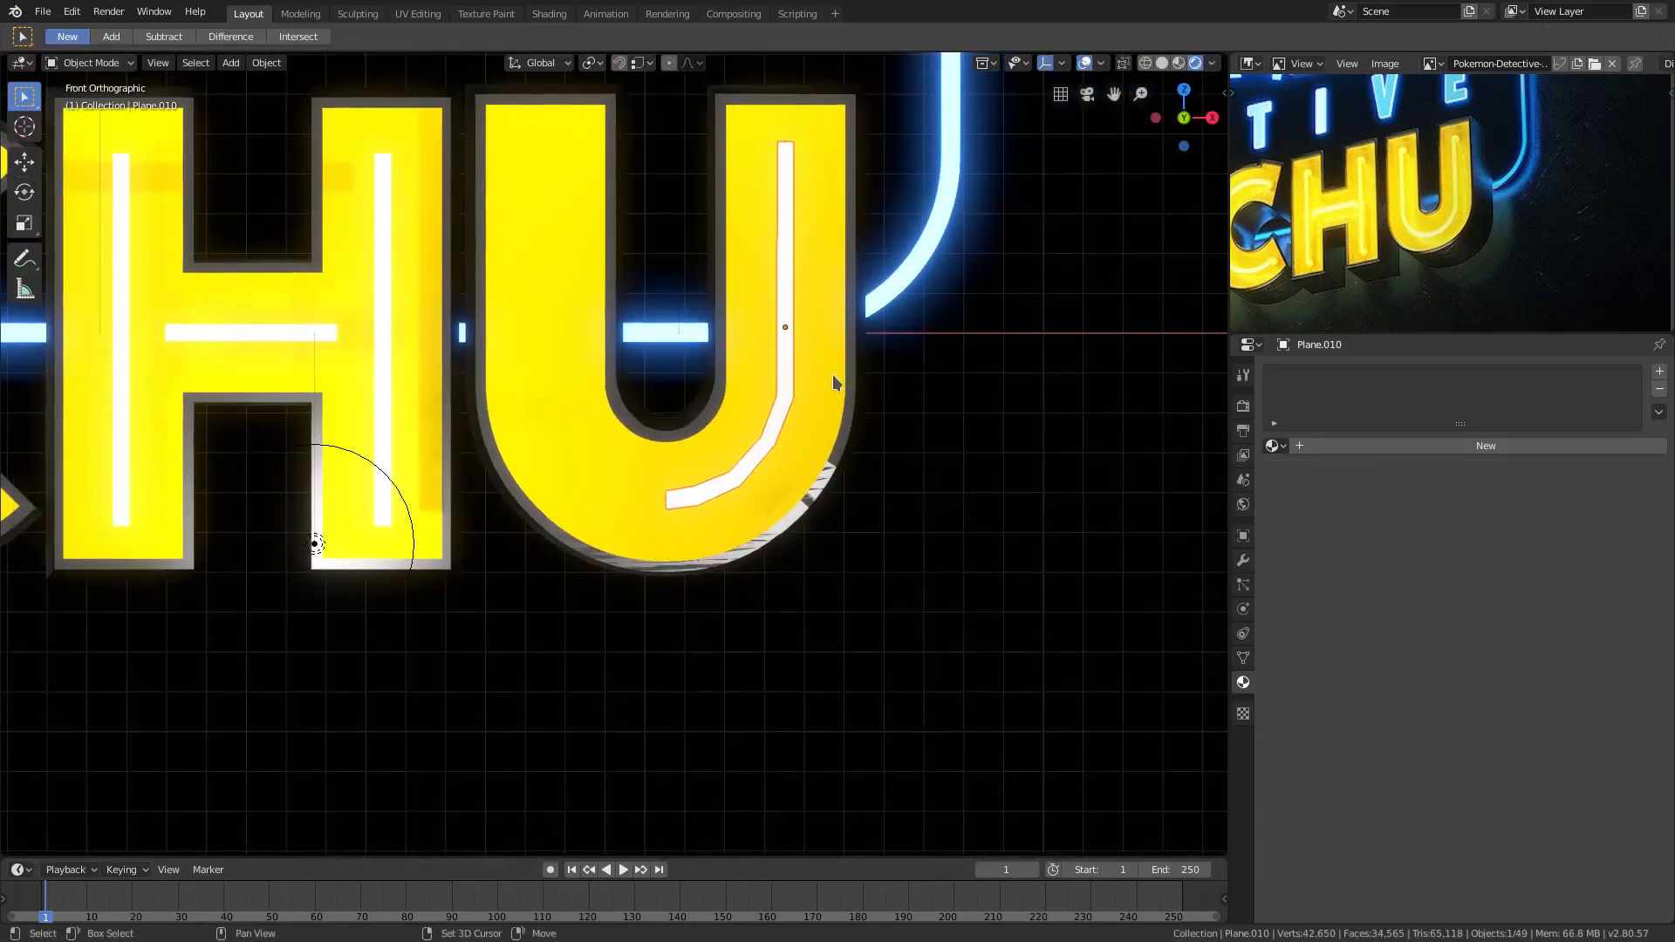
Add one centred loop cut across each of the four curved segments of the U strip.
scroll(844, 427, up, 8)
key(Tab)
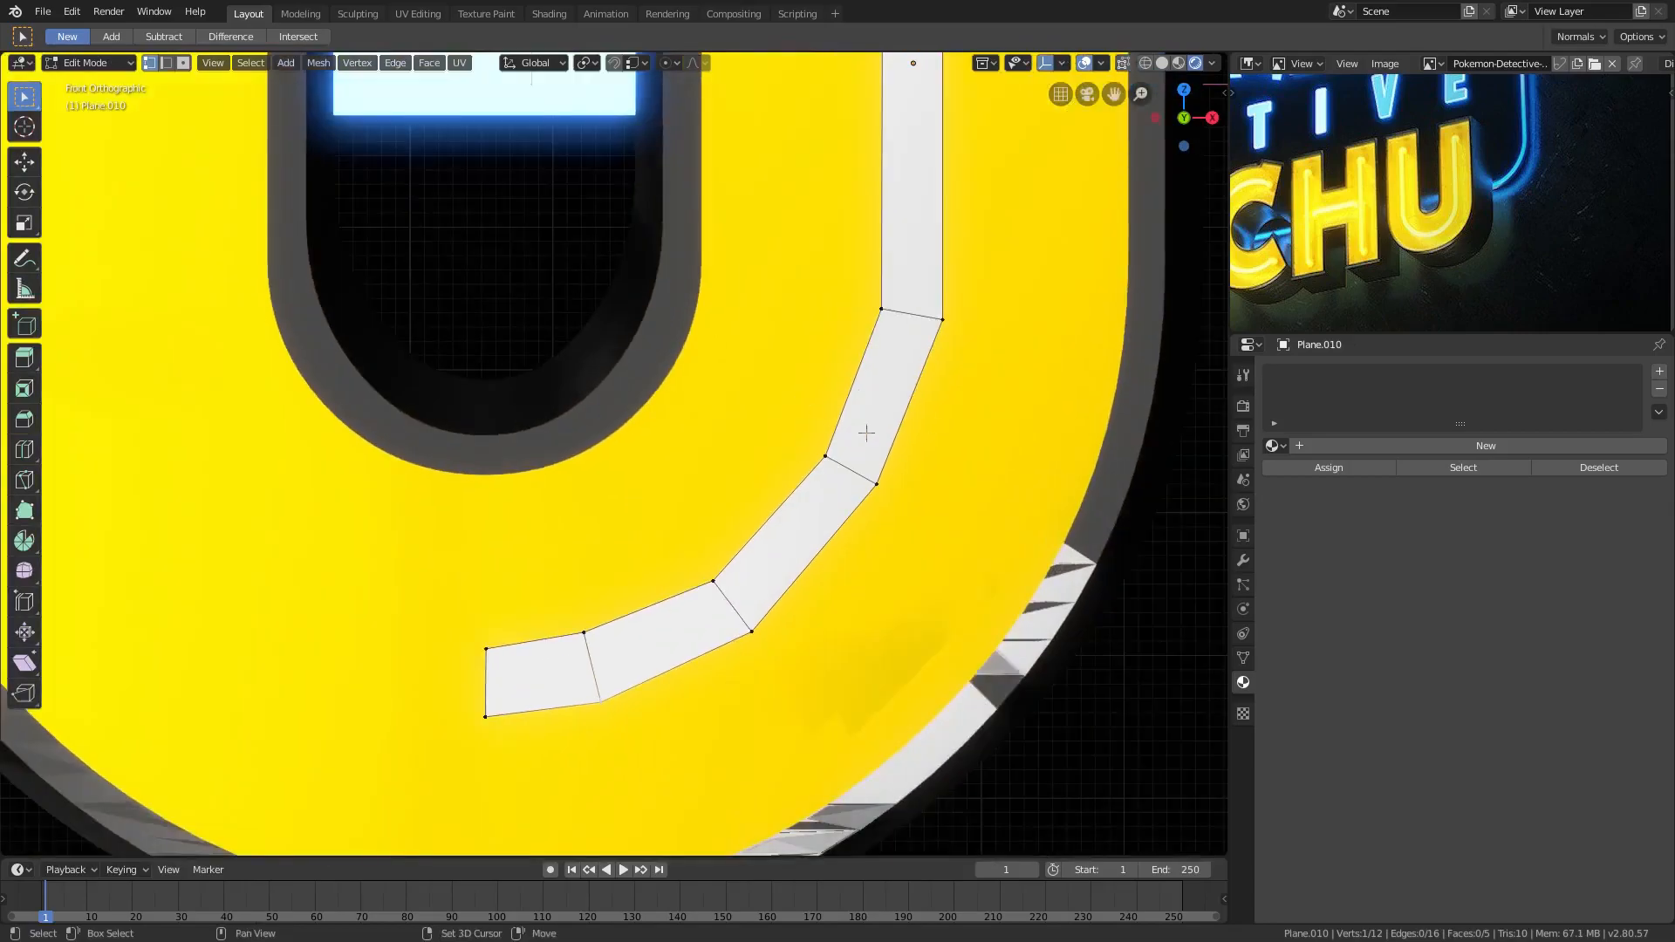
shift+middle_drag(839, 424, 782, 423)
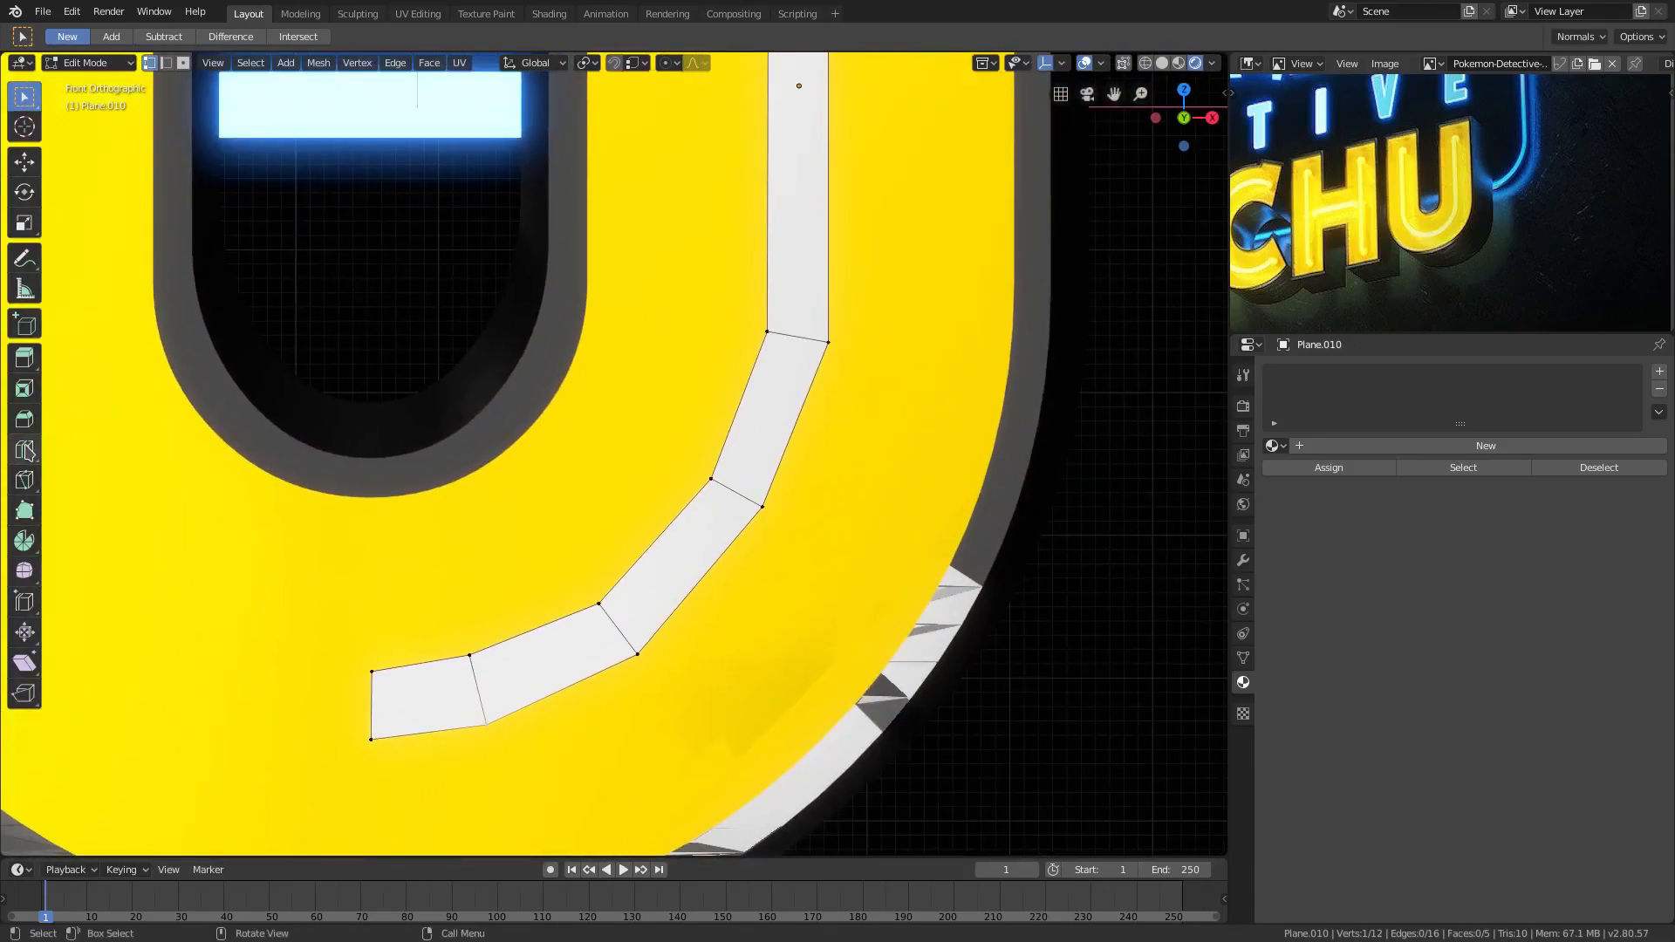
click(25, 449)
click(767, 434)
click(558, 663)
click(425, 699)
right_click(150, 206)
click(24, 97)
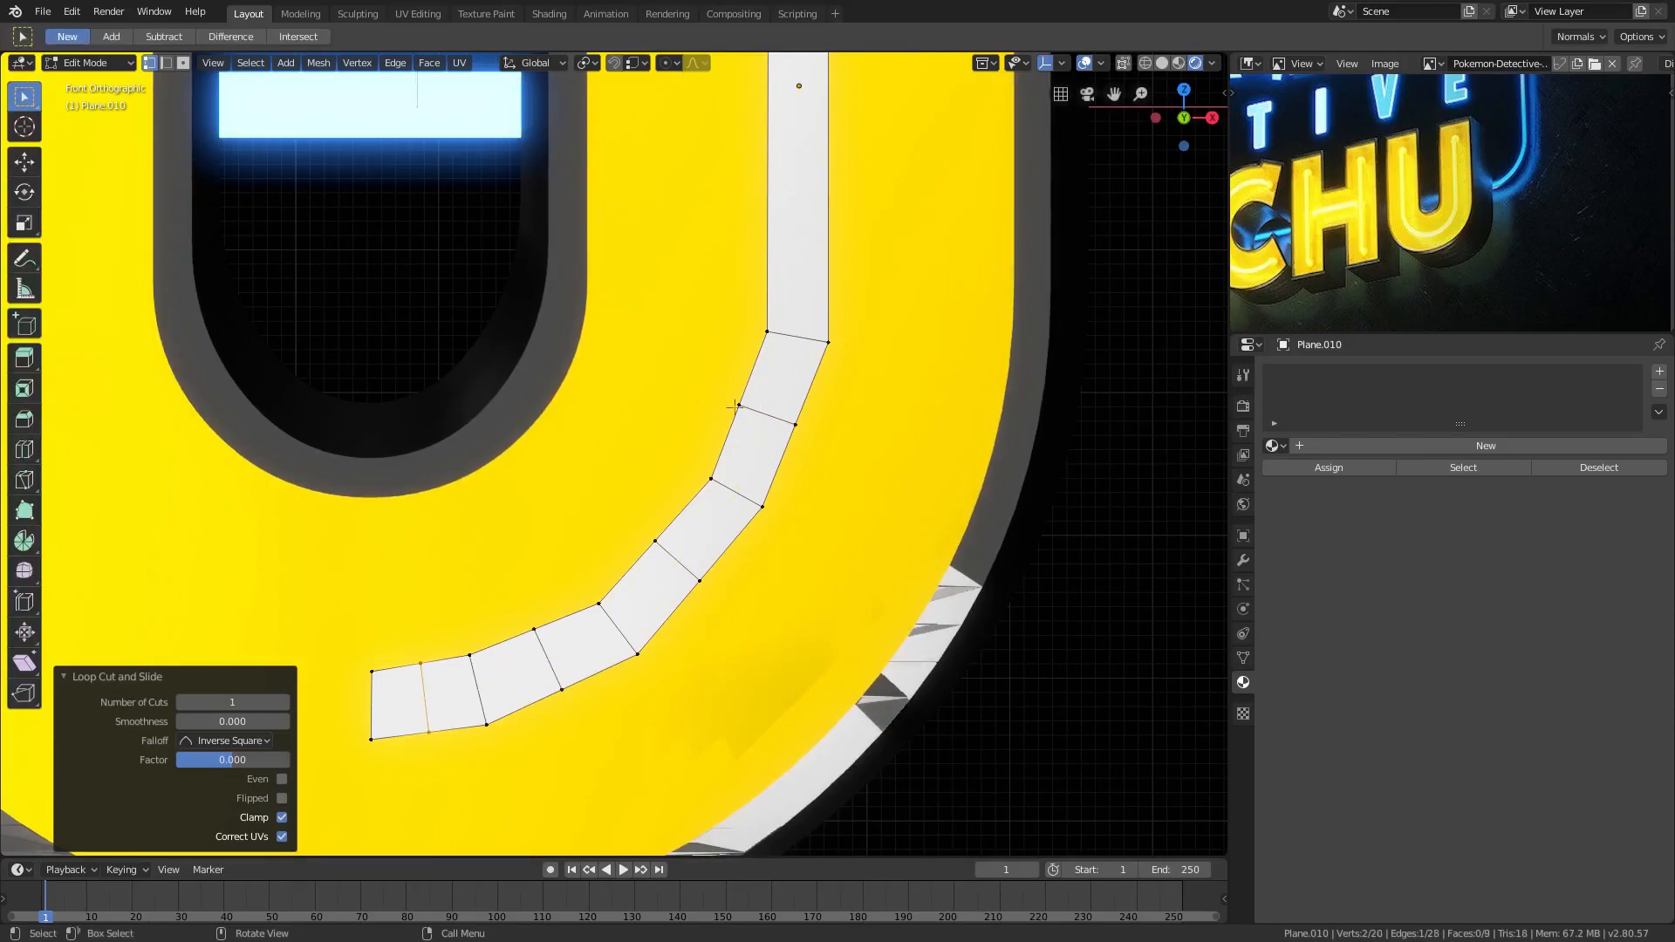
Move the new cross edges in the first three curved segments slightly outward to round the bend.
click(795, 424)
key(g)
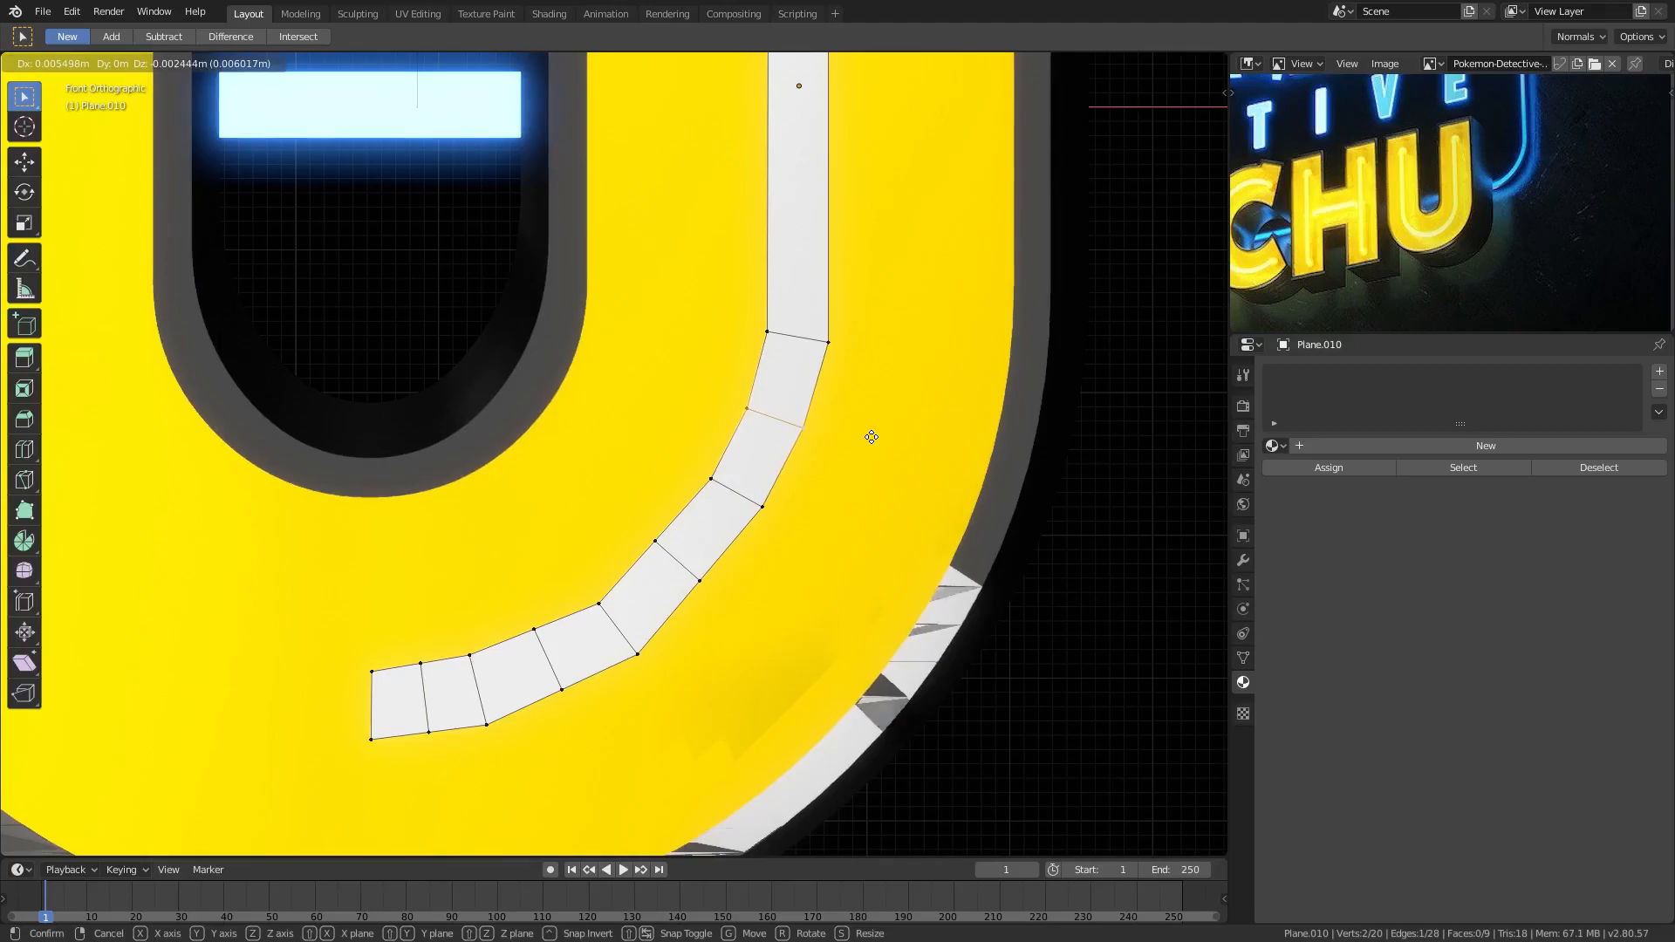
click(870, 435)
click(659, 546)
key(g)
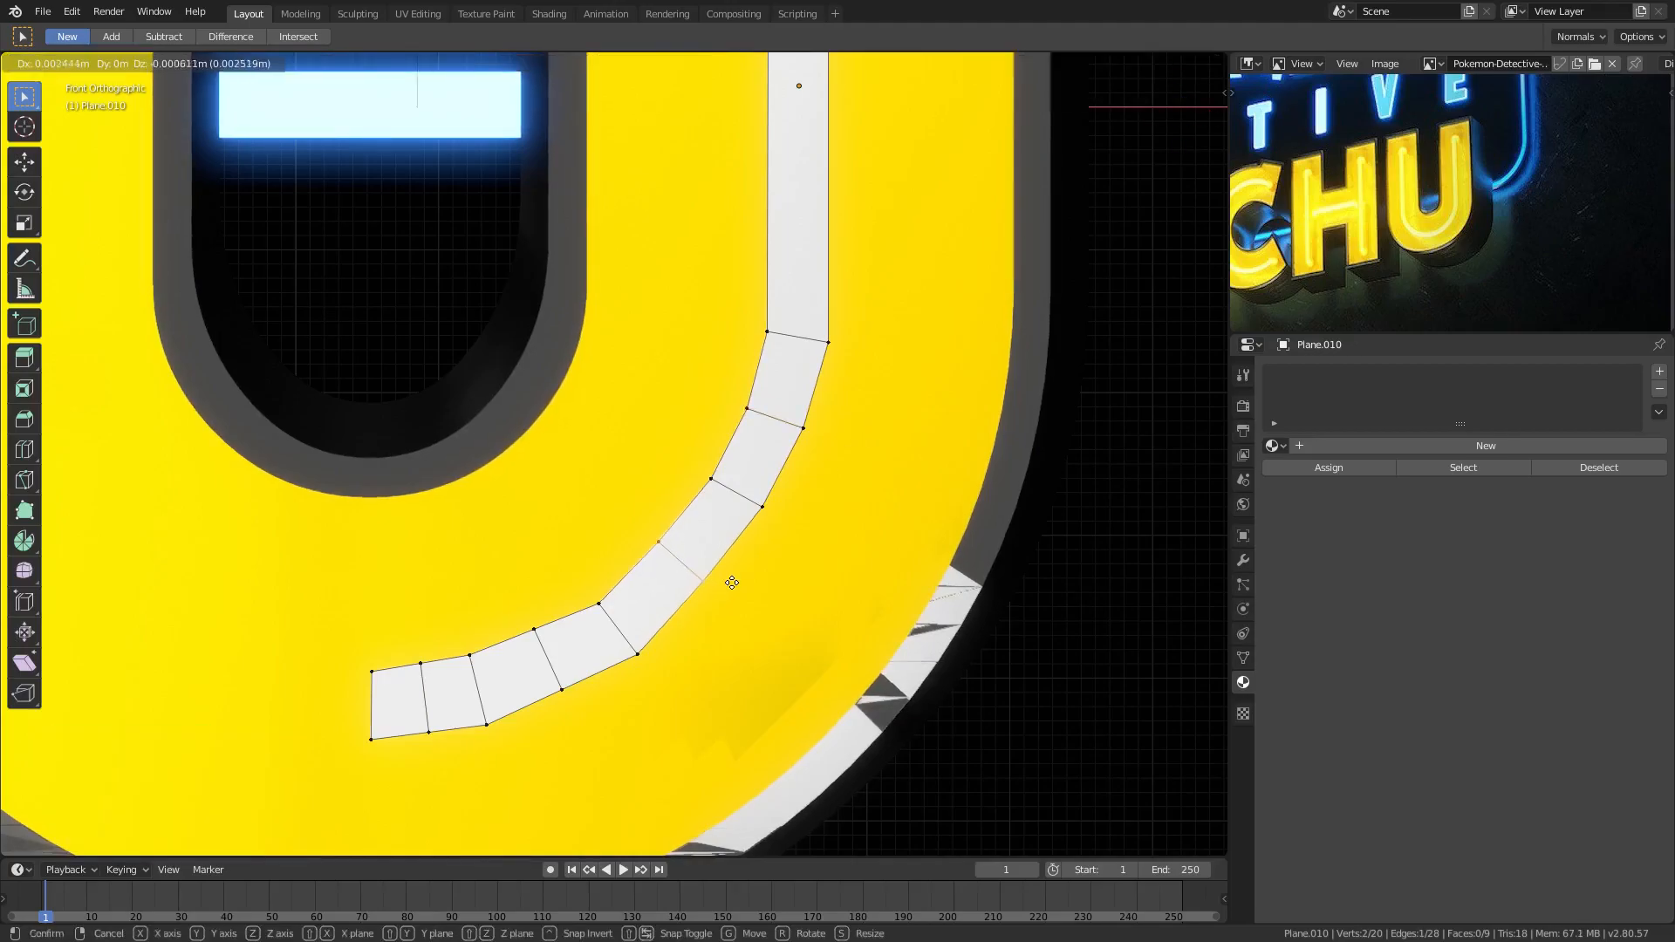
click(733, 587)
click(532, 635)
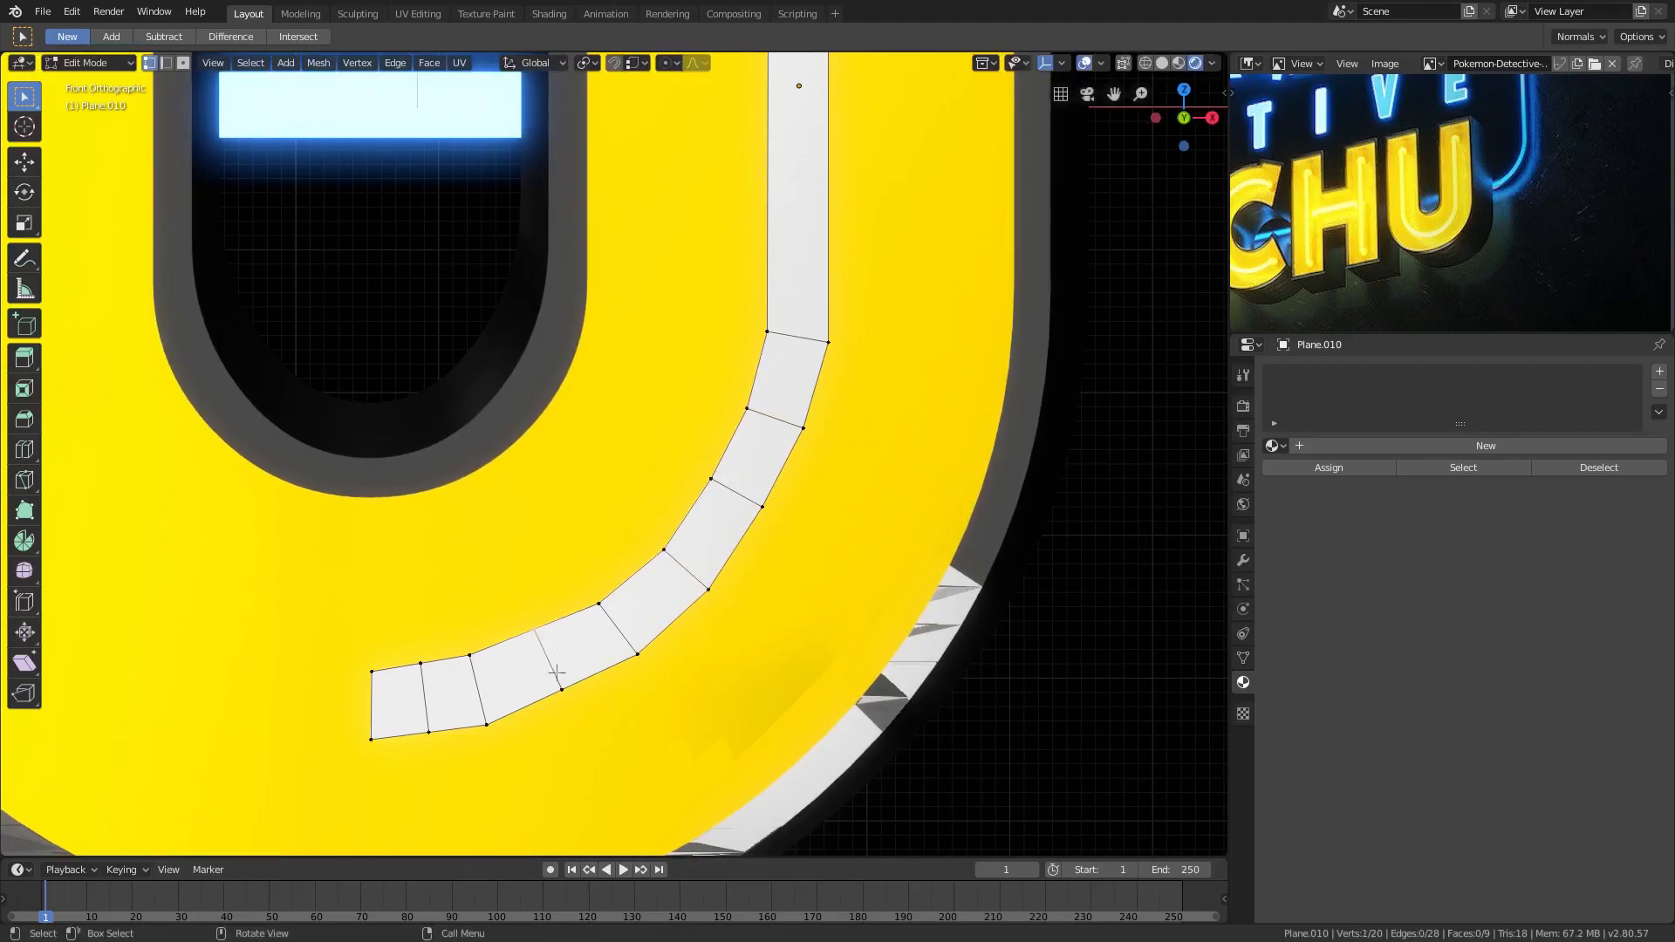
key(g)
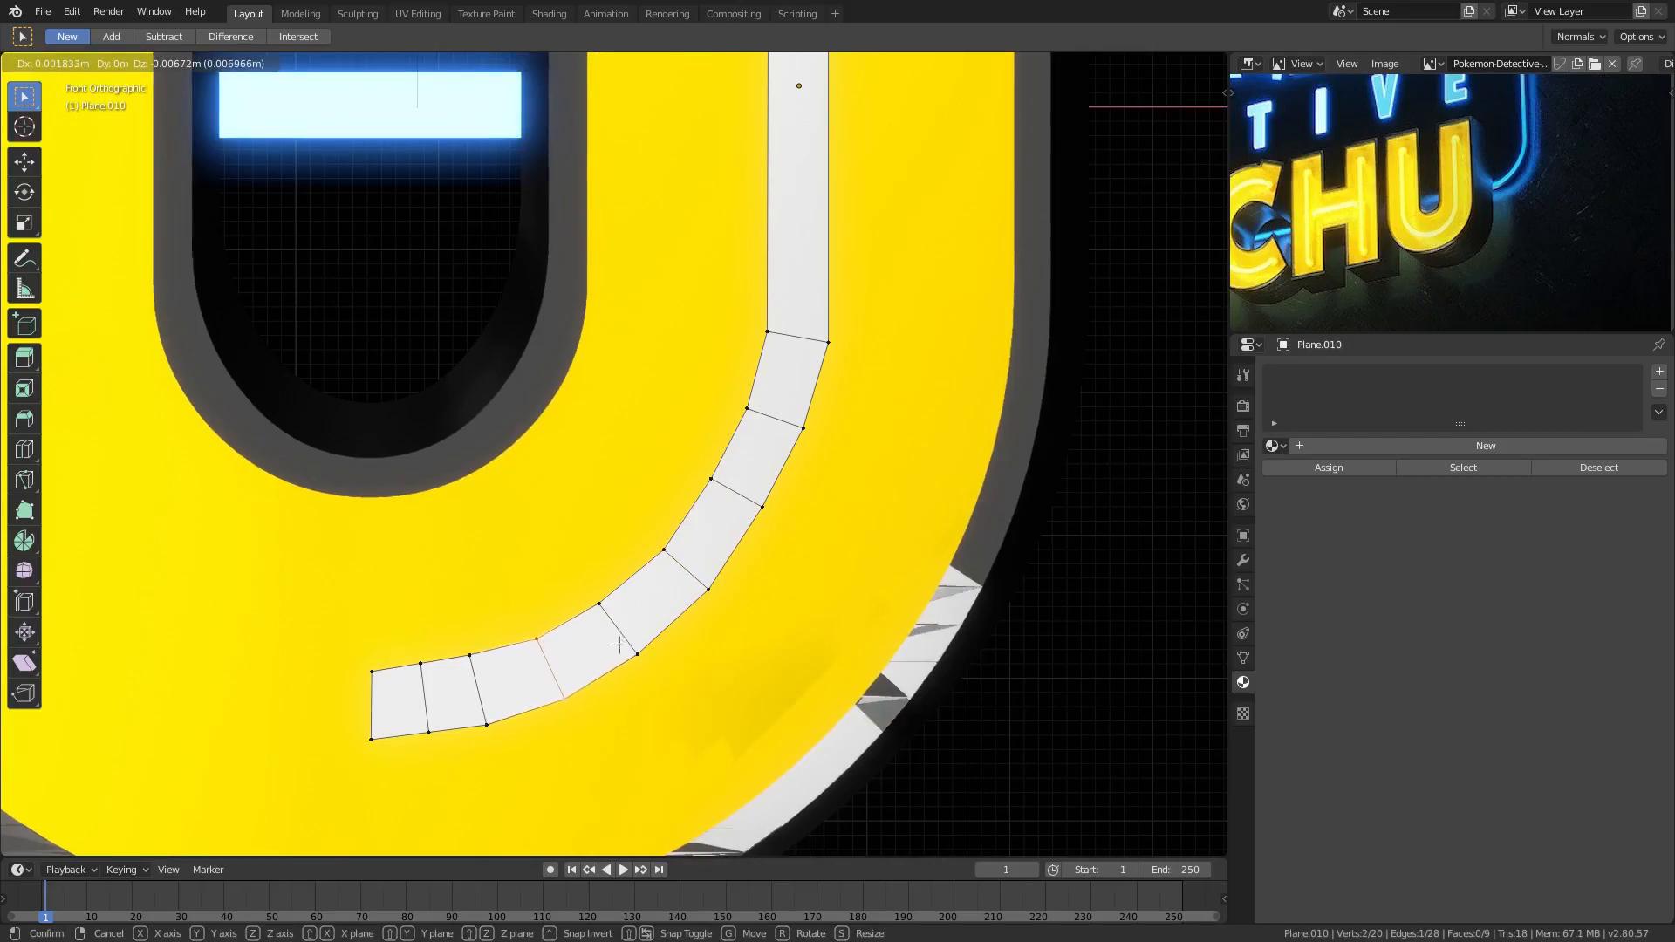
click(619, 645)
Move the outer vertex where the straight part meets the bend -0.0022 m along X and 0.00513 m along Z.
scroll(704, 479, down, 6)
scroll(782, 442, up, 6)
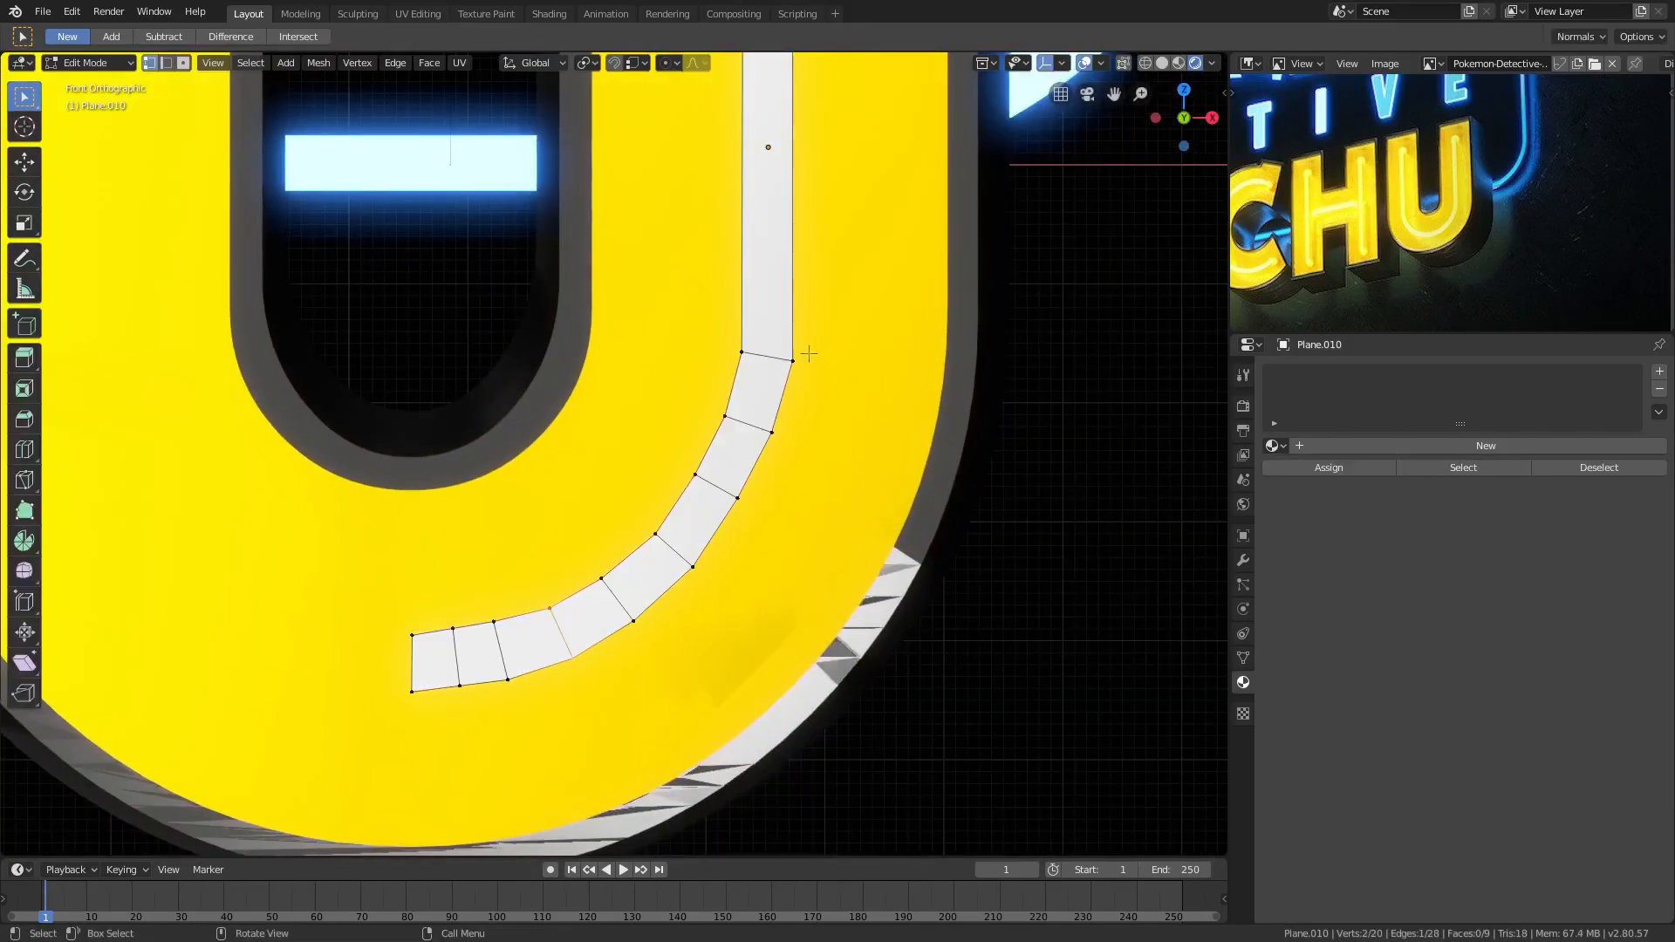
key(g)
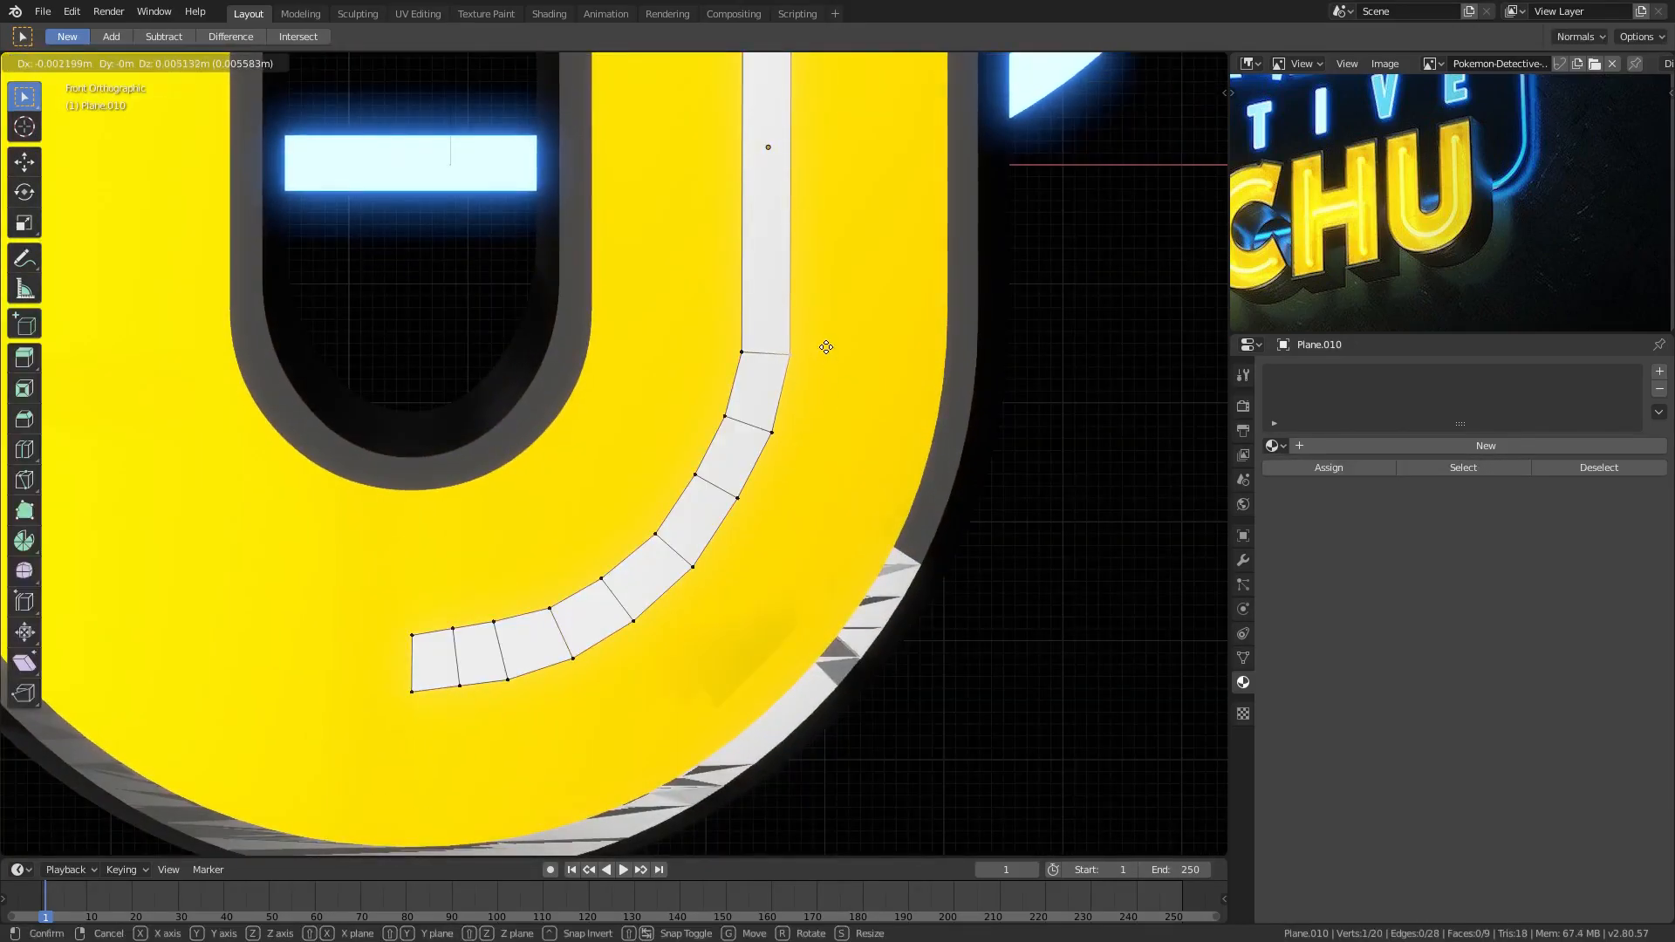
click(826, 347)
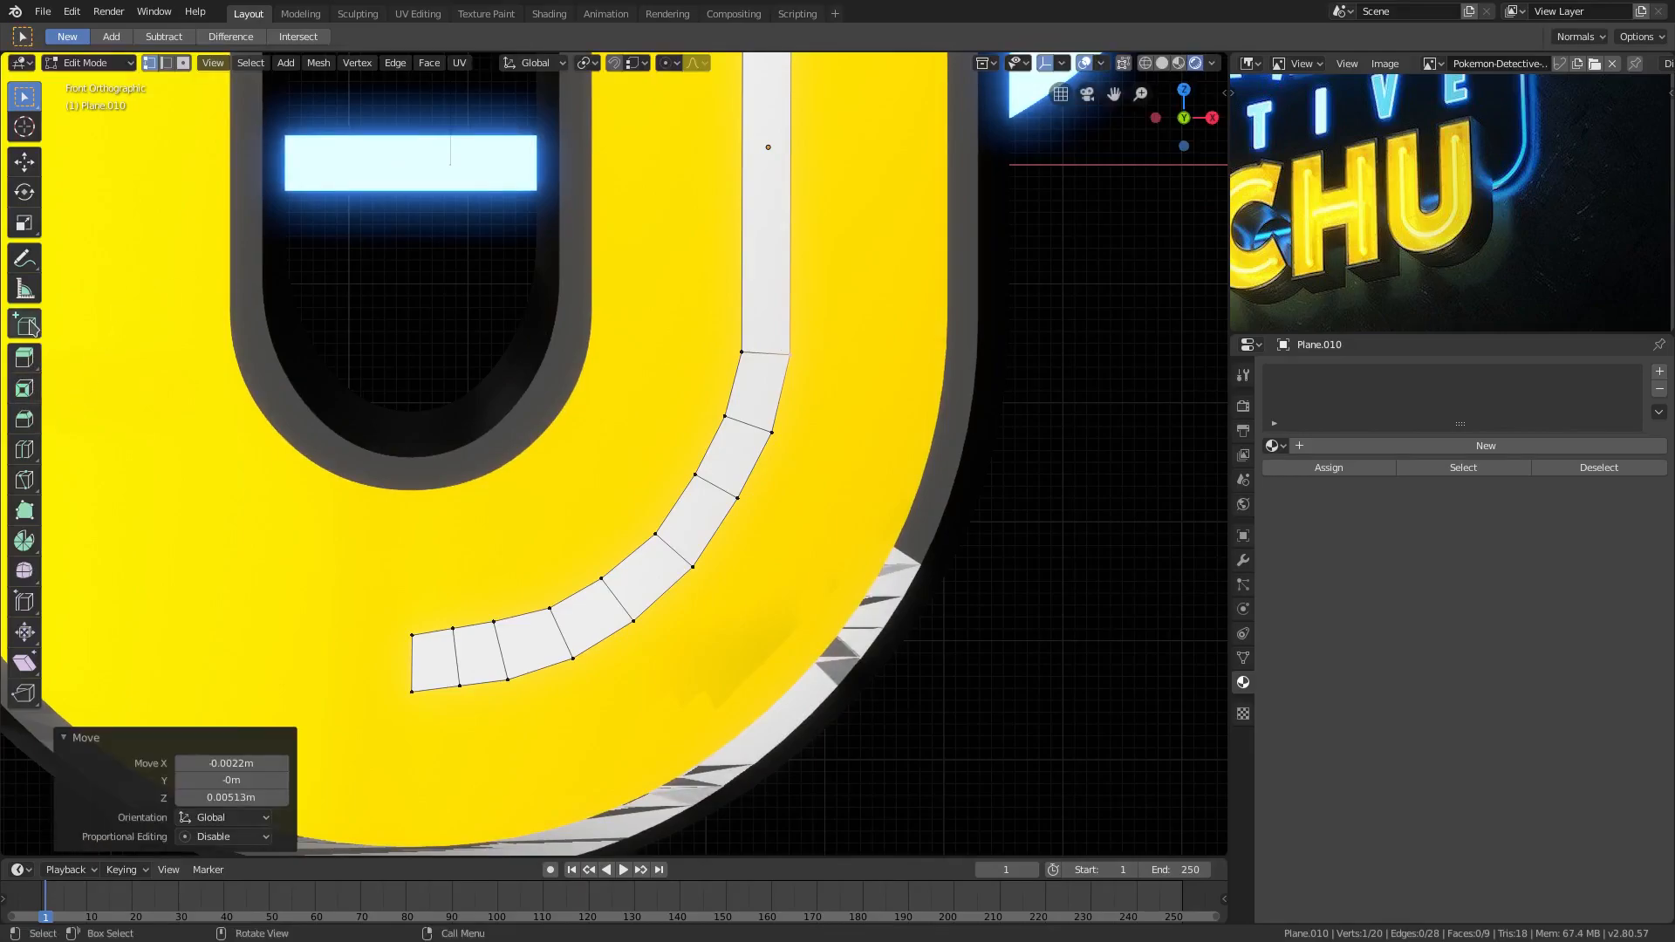
Add one centred loop cut across each of the upper six curved segments of the strip.
click(24, 449)
click(727, 452)
click(731, 449)
click(688, 507)
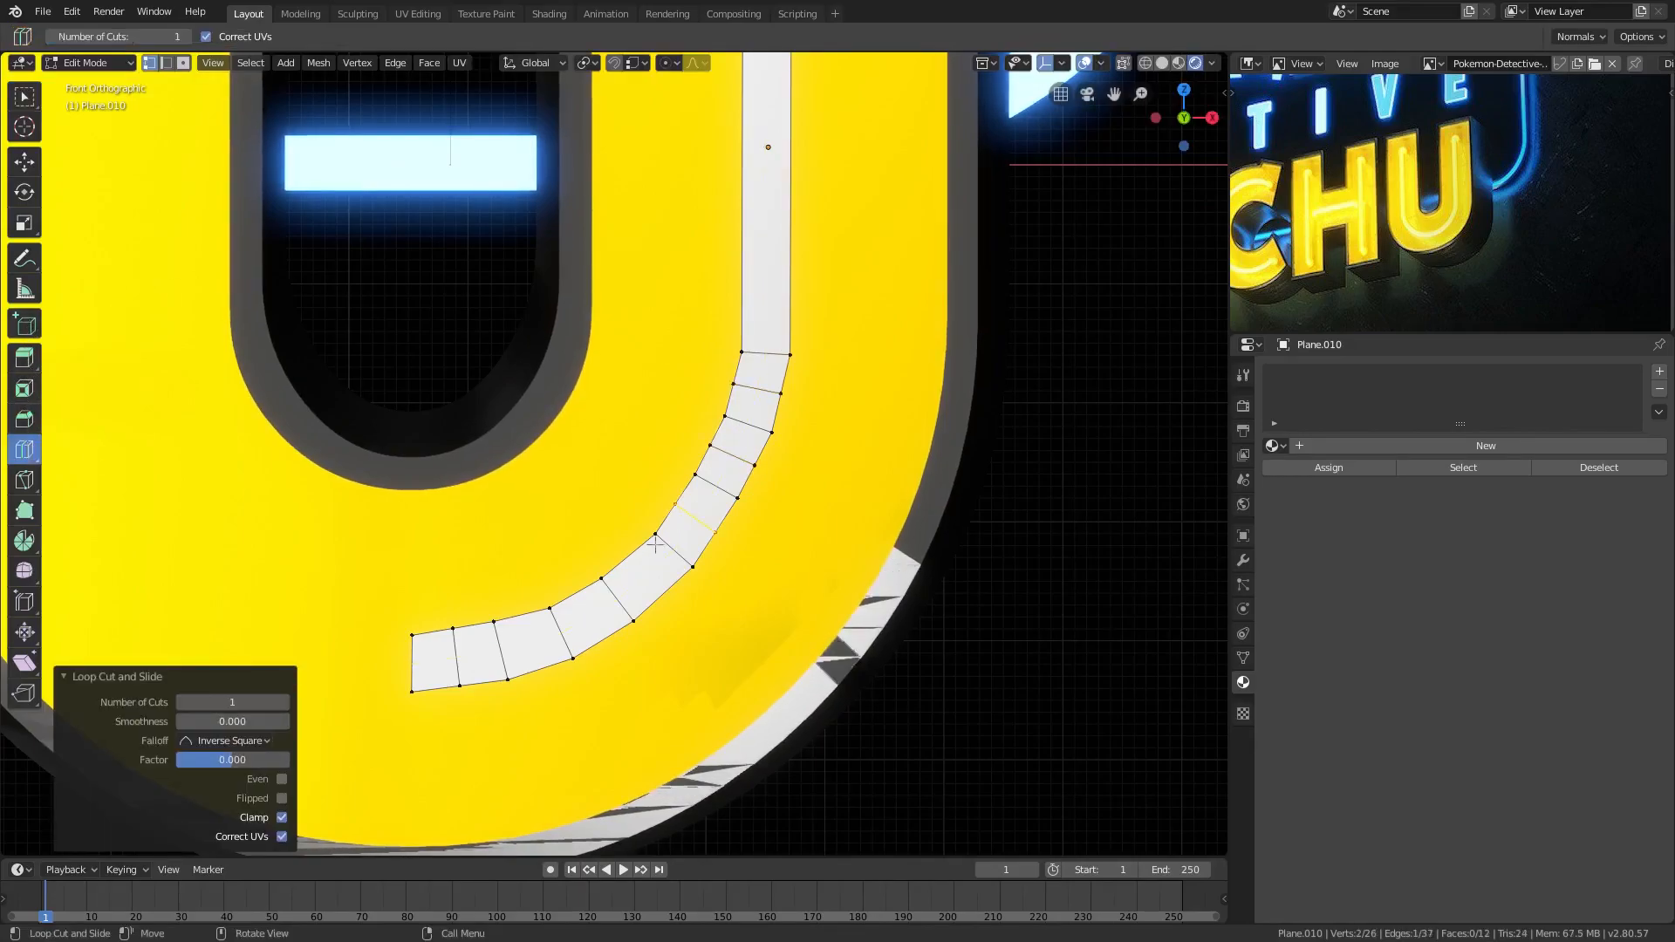
click(588, 620)
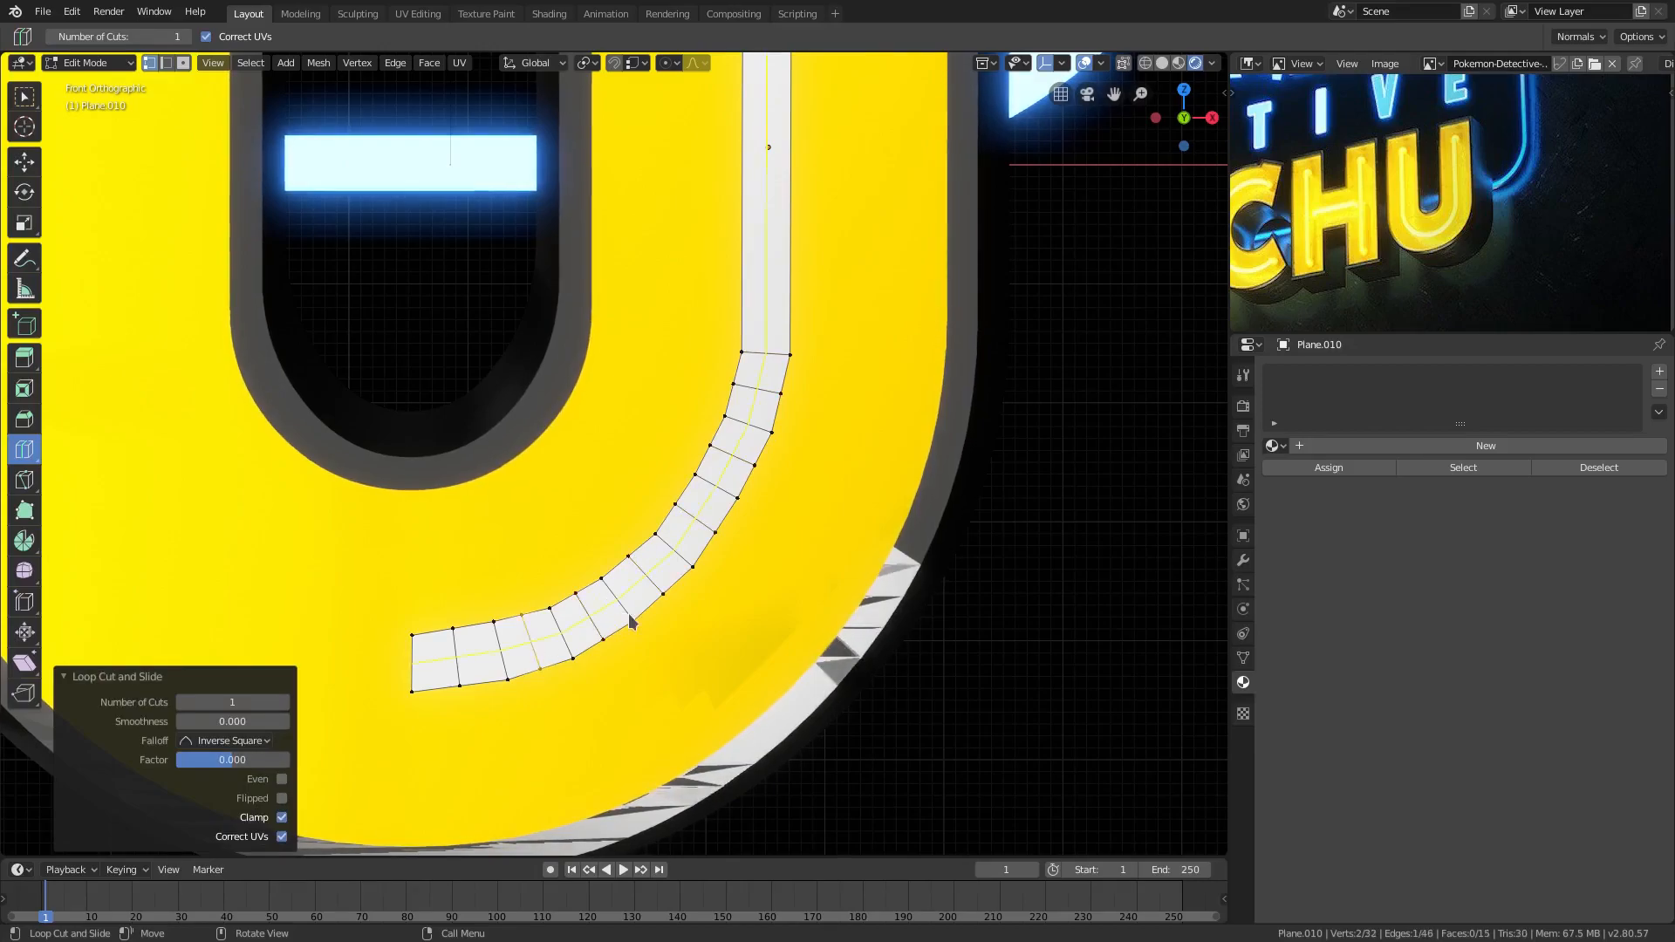
Shift the upper three newly cut cross edges slightly outward to smooth the upper part of the bend.
scroll(628, 615, up, 2)
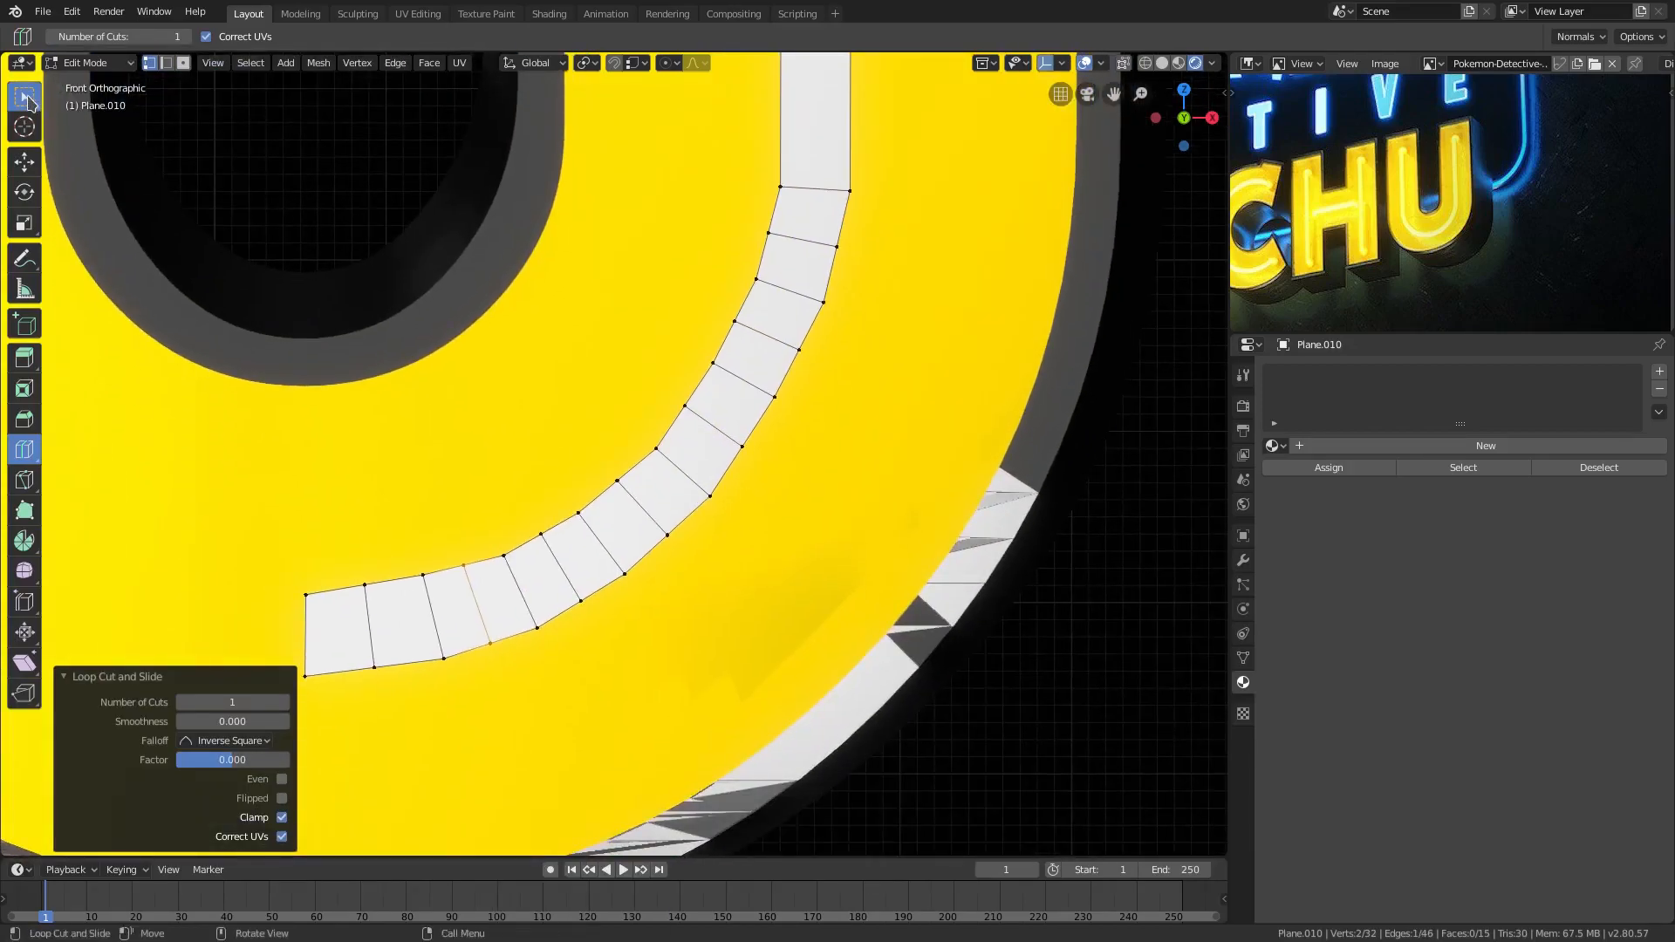
click(23, 97)
click(835, 247)
key(g)
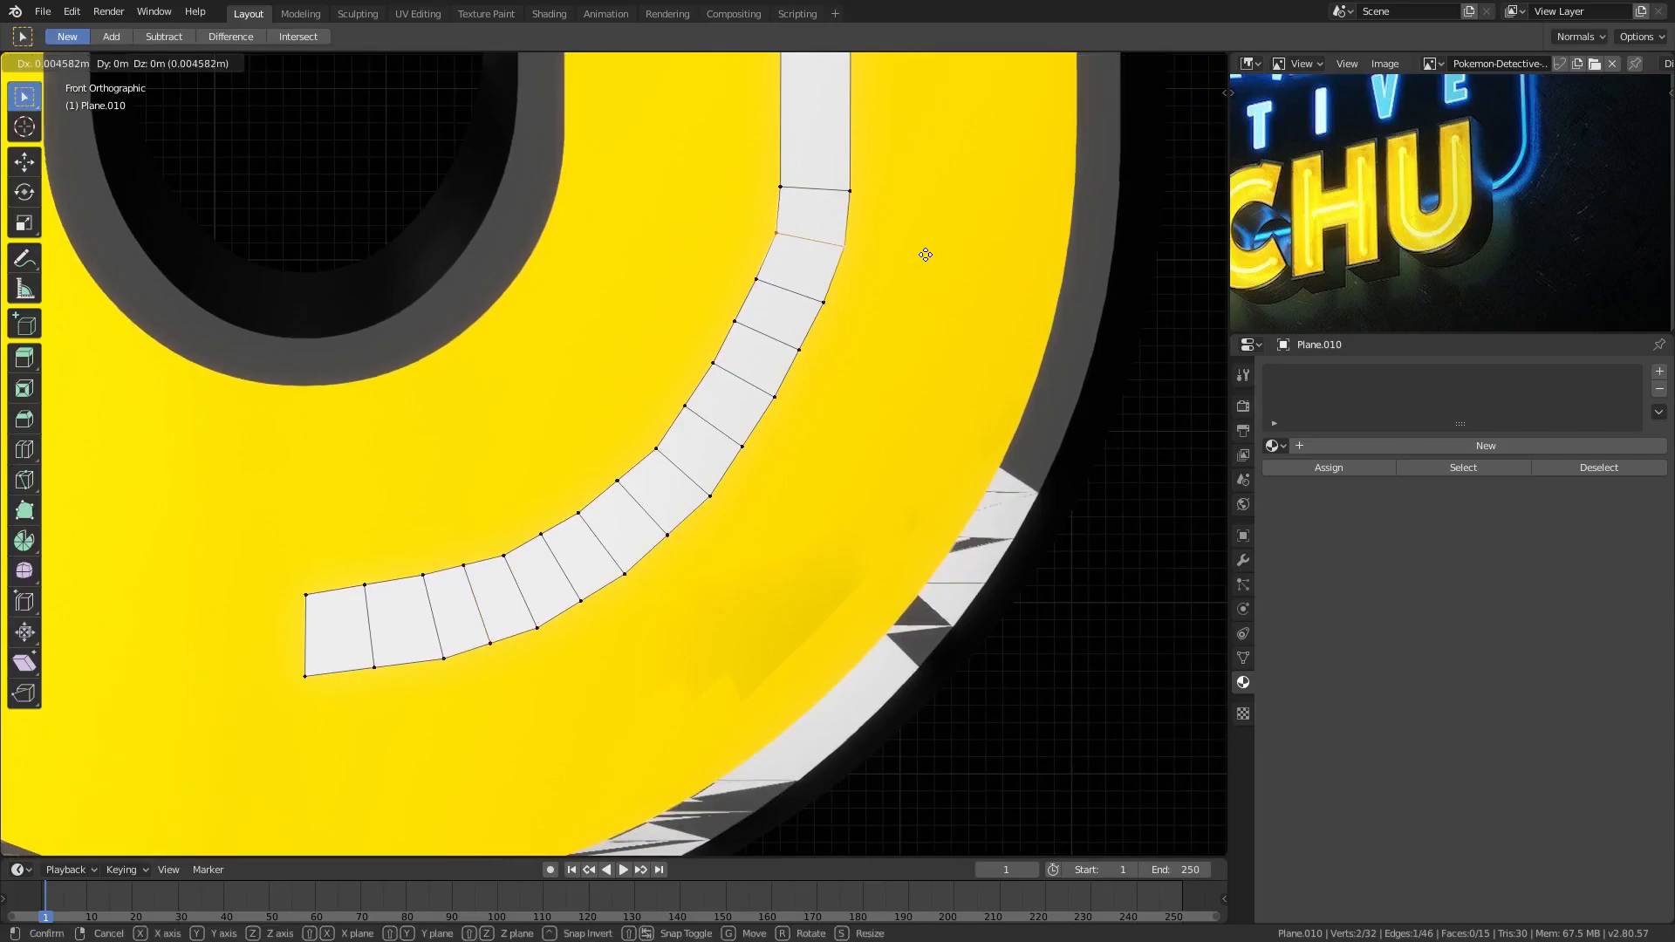
click(921, 254)
click(738, 321)
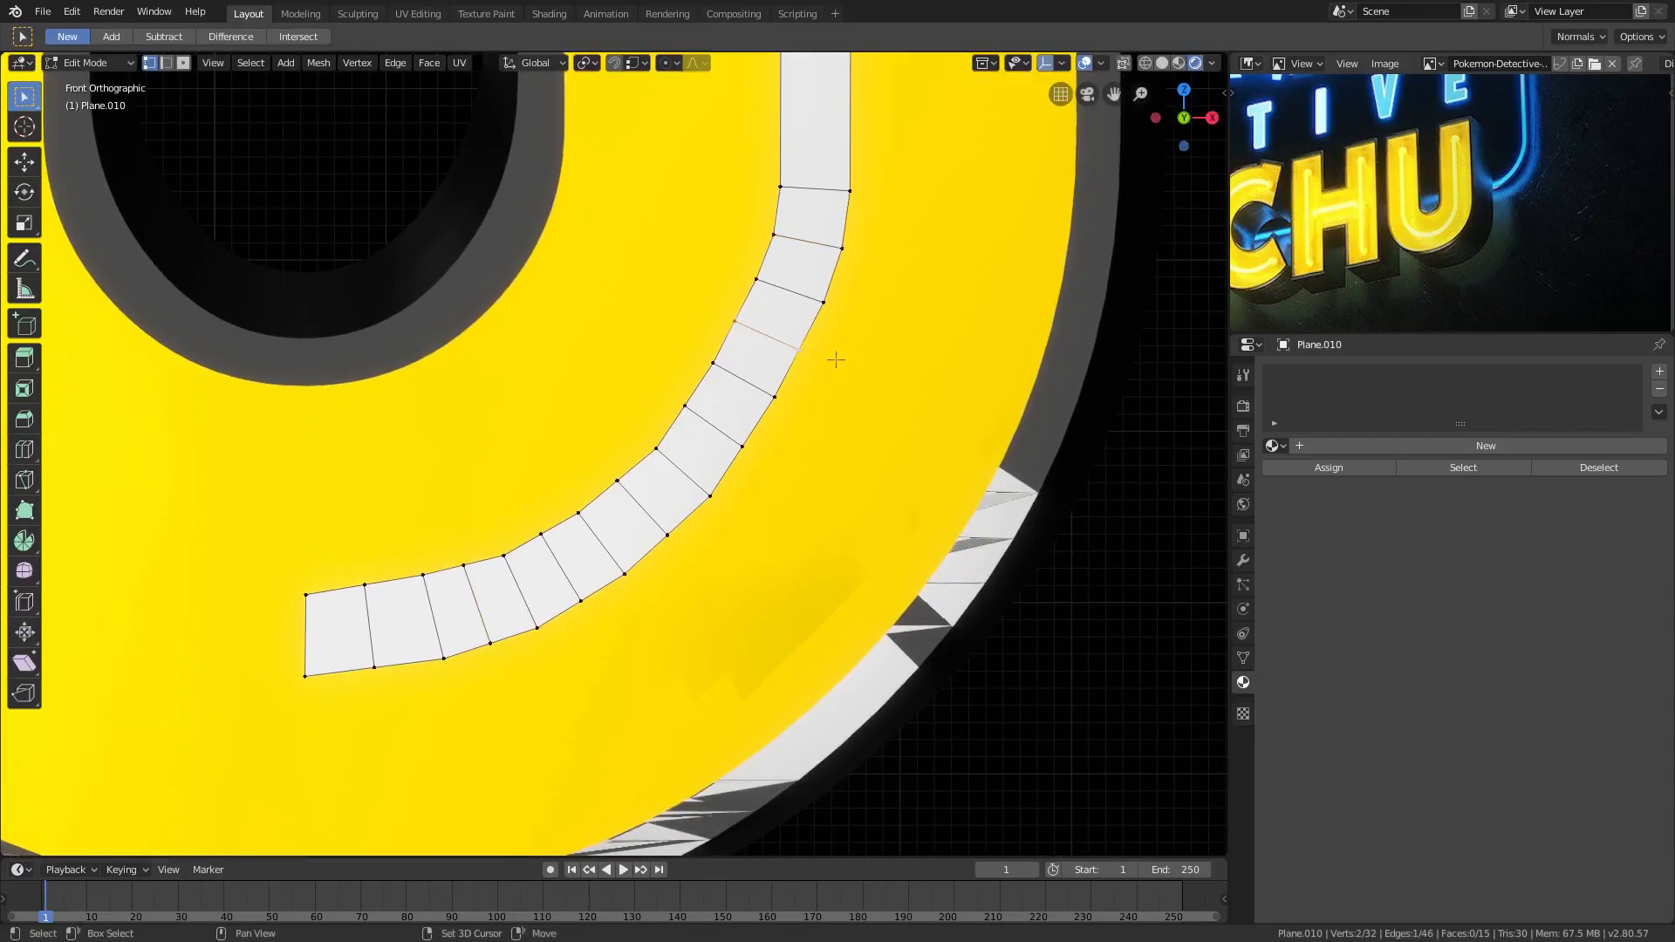
key(g)
click(864, 367)
click(689, 409)
key(g)
click(860, 455)
Nudge three newly cut cross edges in the lower part of the bend slightly outward to smooth the curve.
click(635, 494)
key(g)
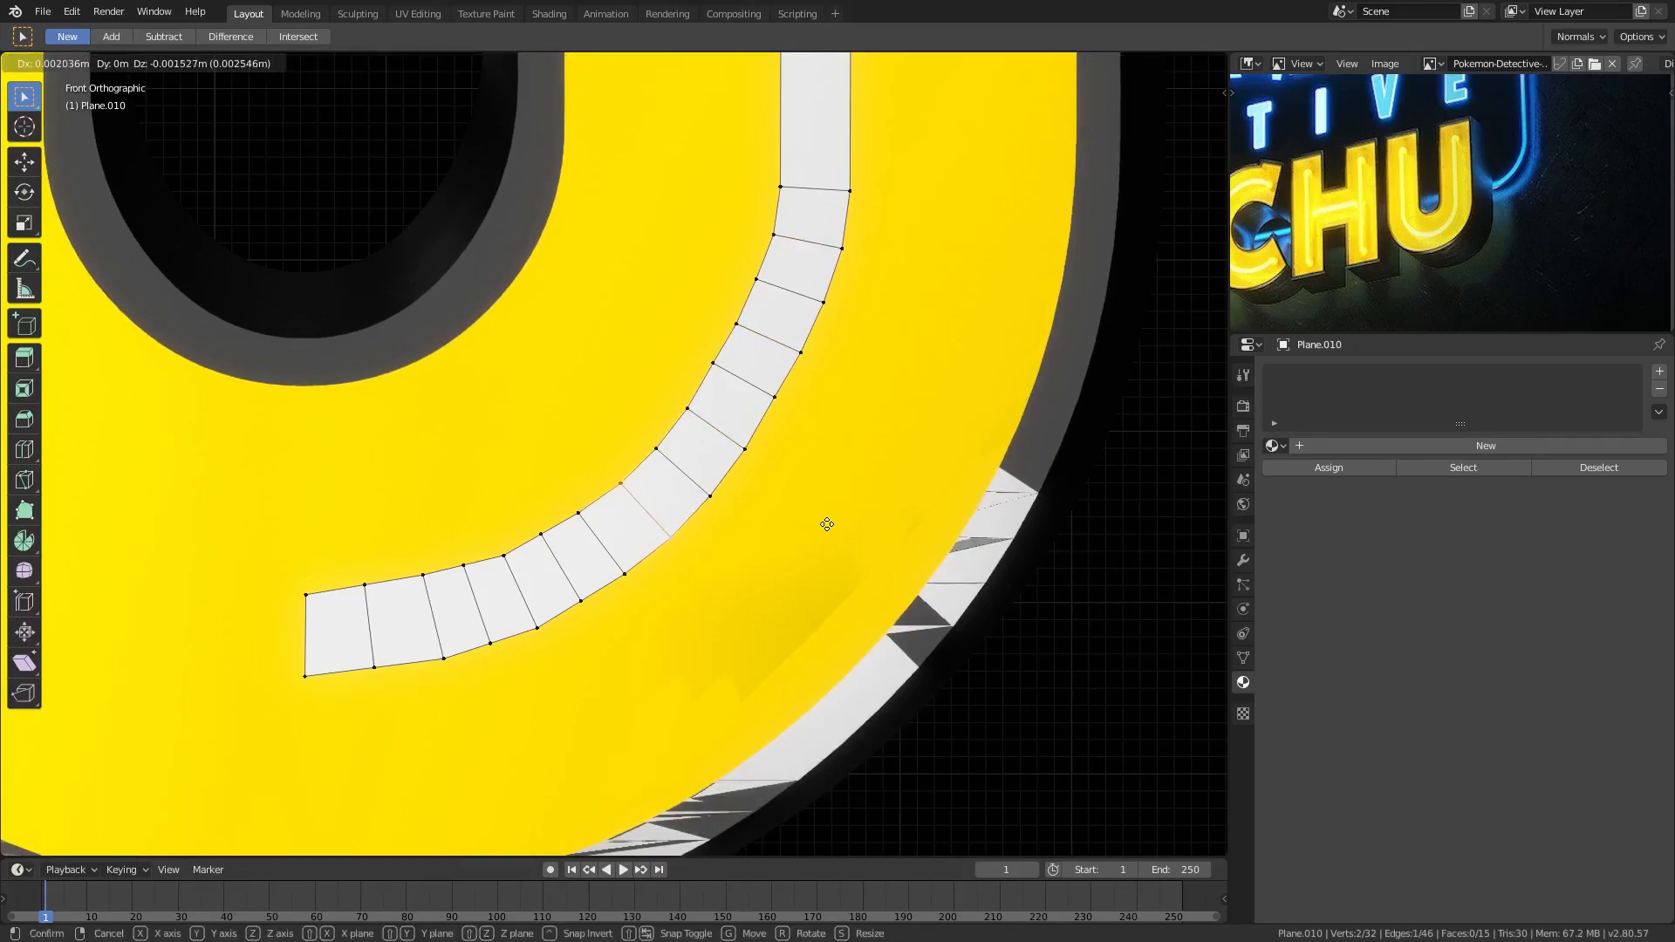
click(827, 524)
click(547, 536)
key(g)
click(819, 503)
click(482, 621)
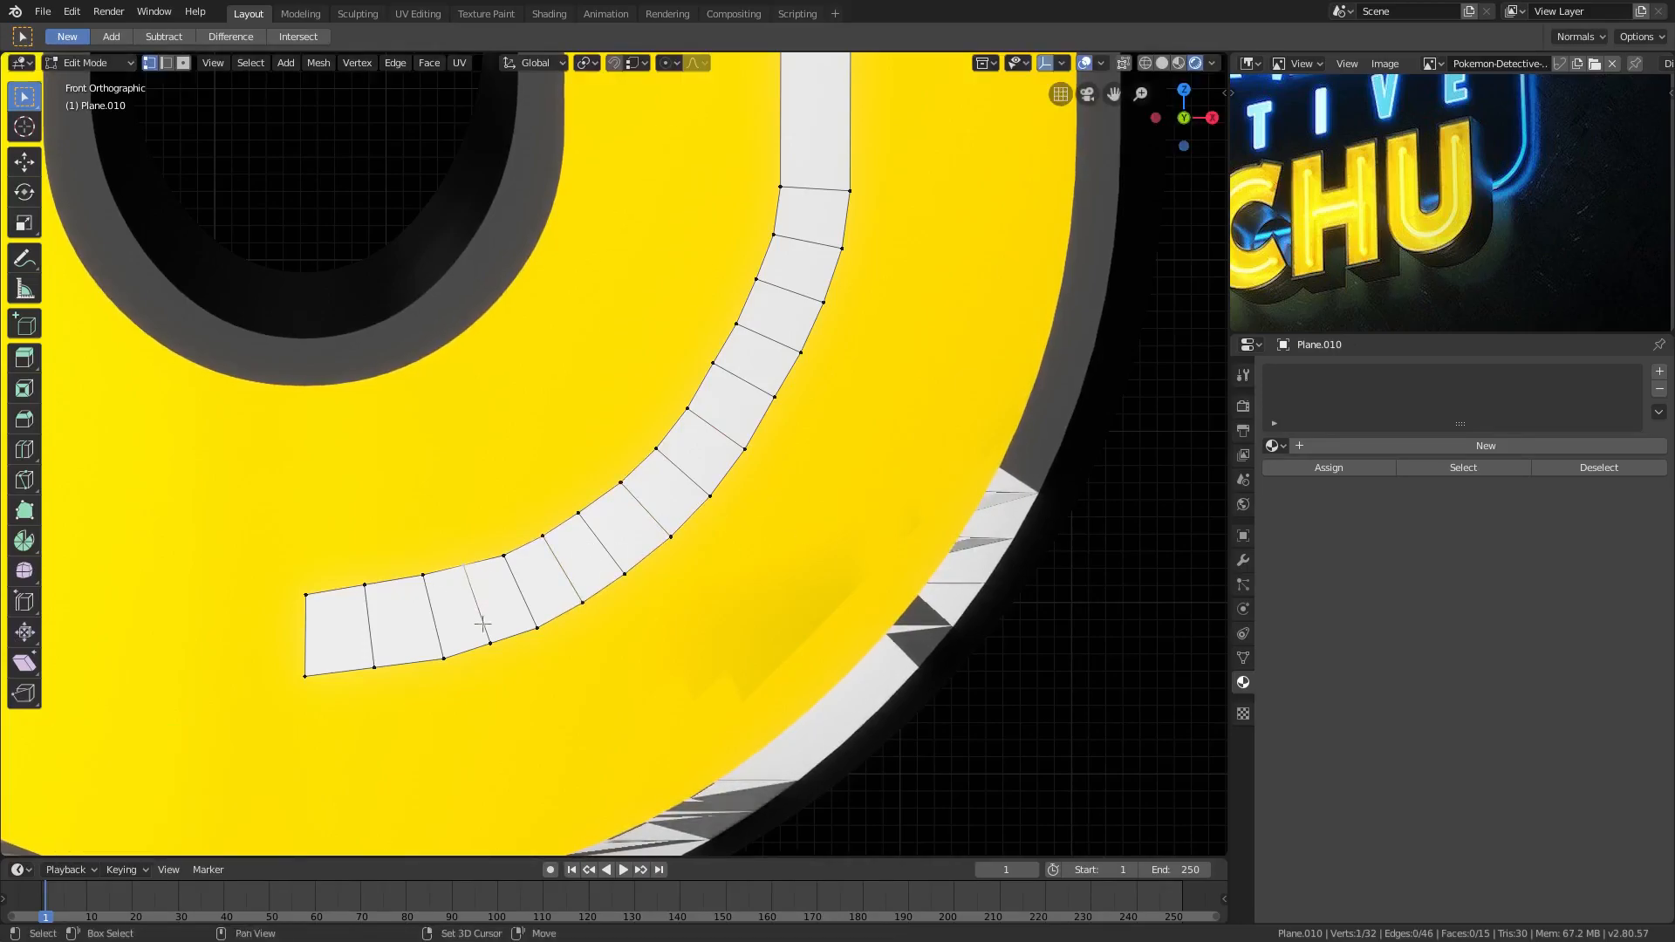
key(g)
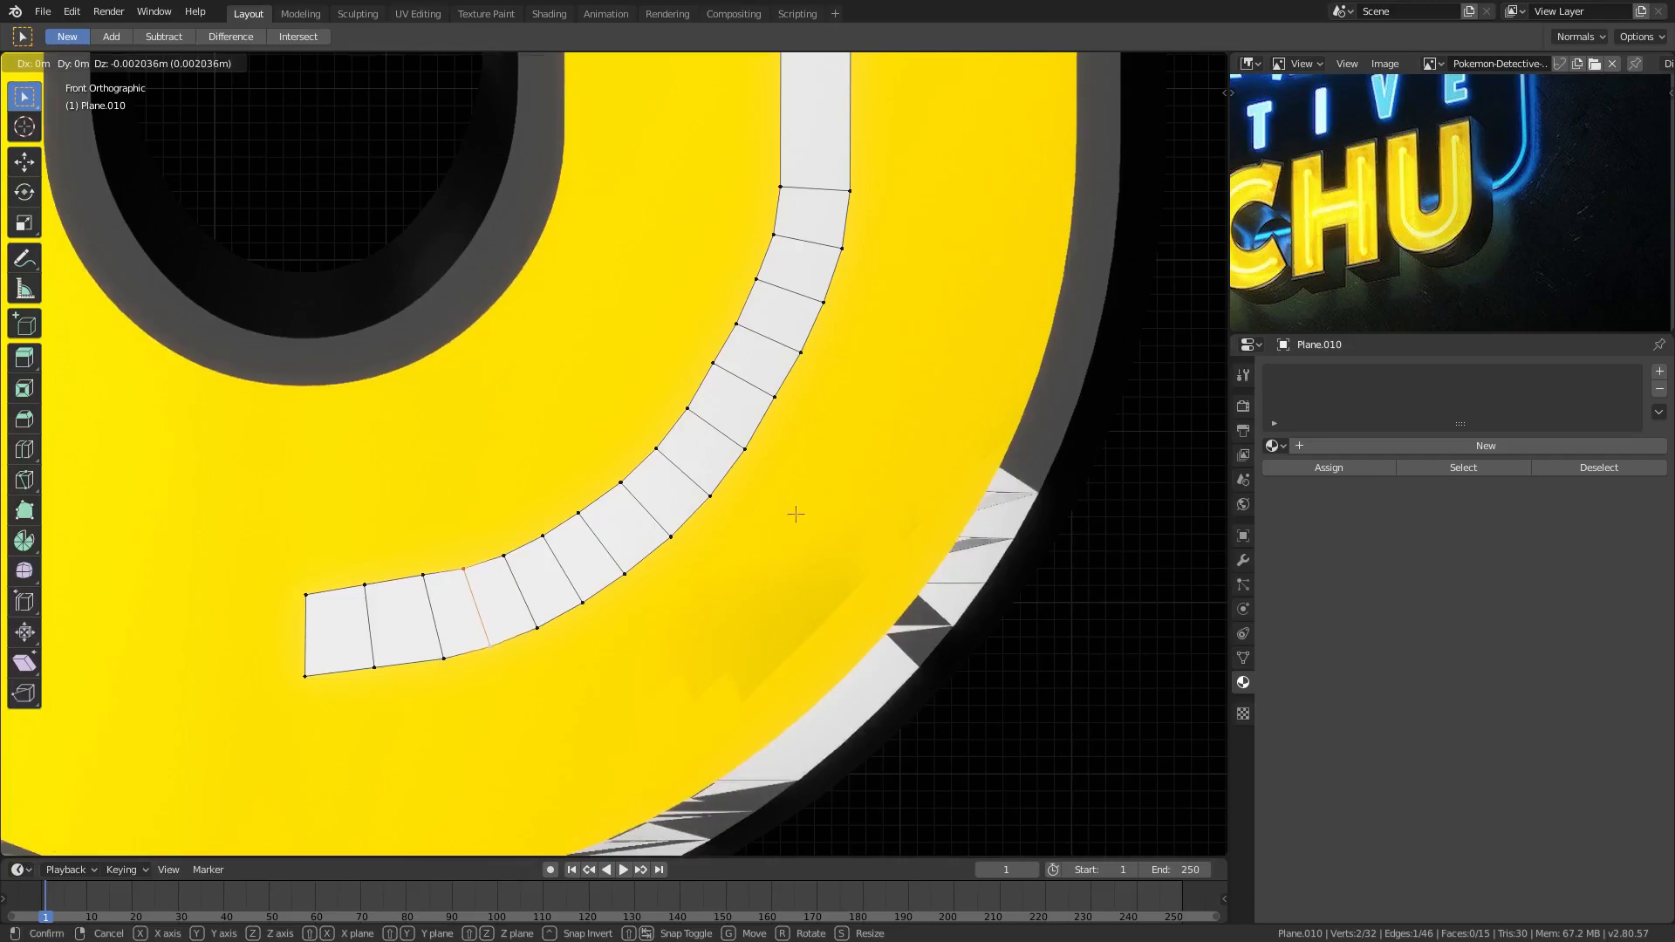
click(794, 510)
Adjust the last three inner vertices at the strip's lower end by small amounts to even out its inner edge.
click(425, 574)
key(h)
key(ctrl+z)
key(g)
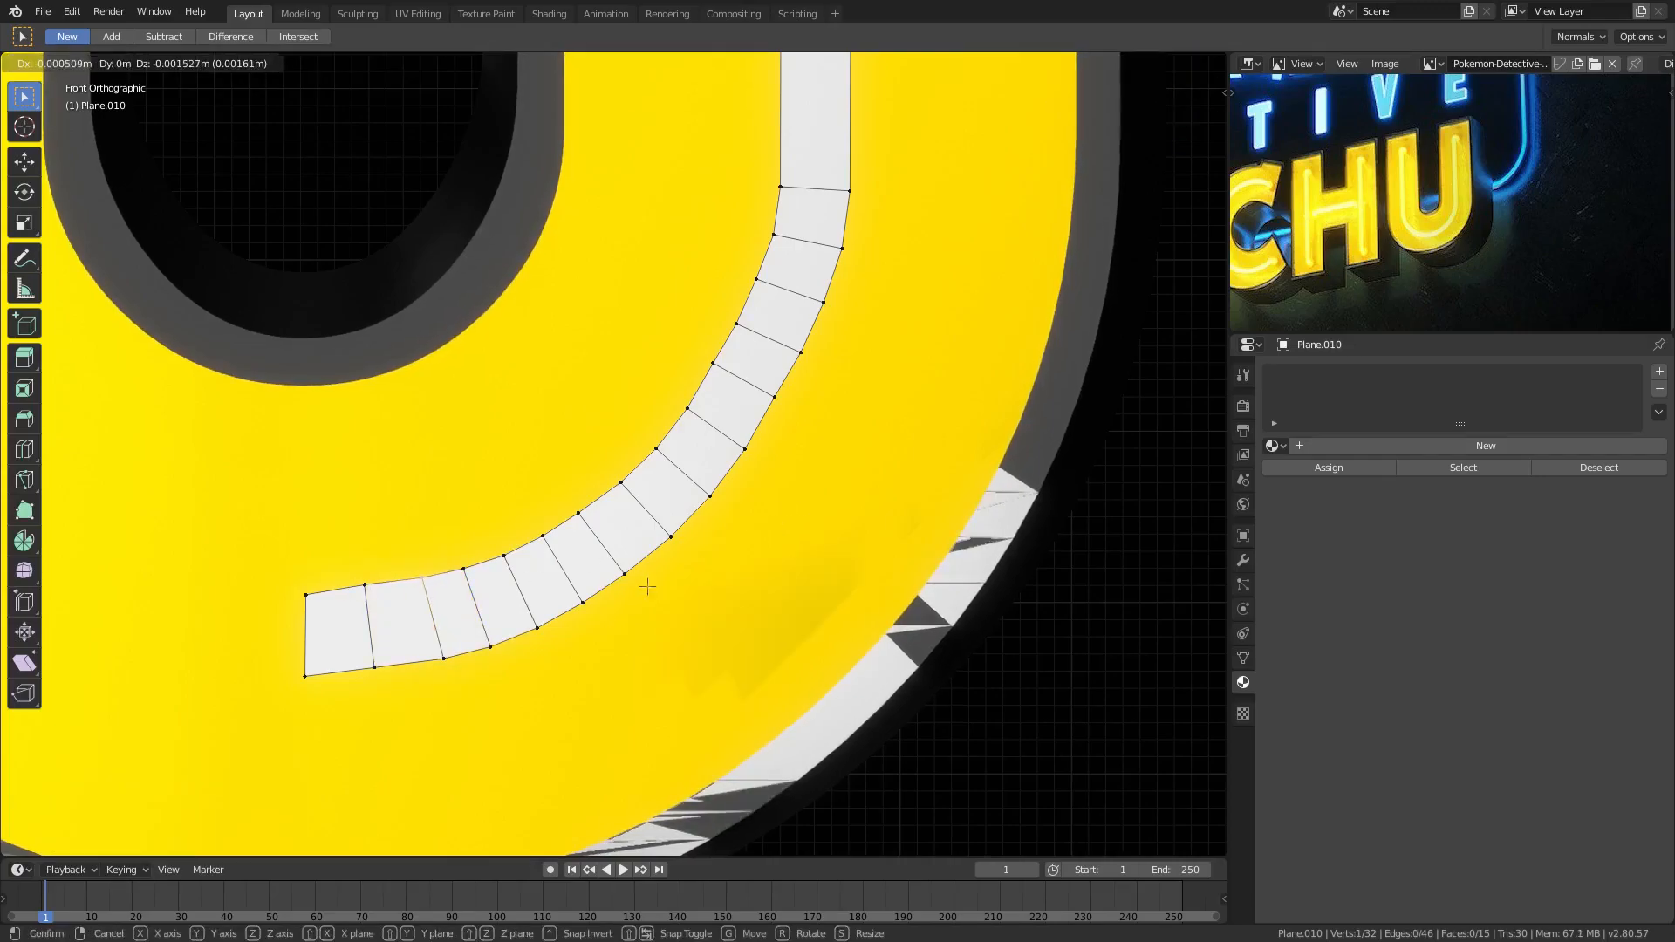
click(647, 587)
right_click(369, 585)
key(g)
click(484, 585)
key(g)
click(316, 585)
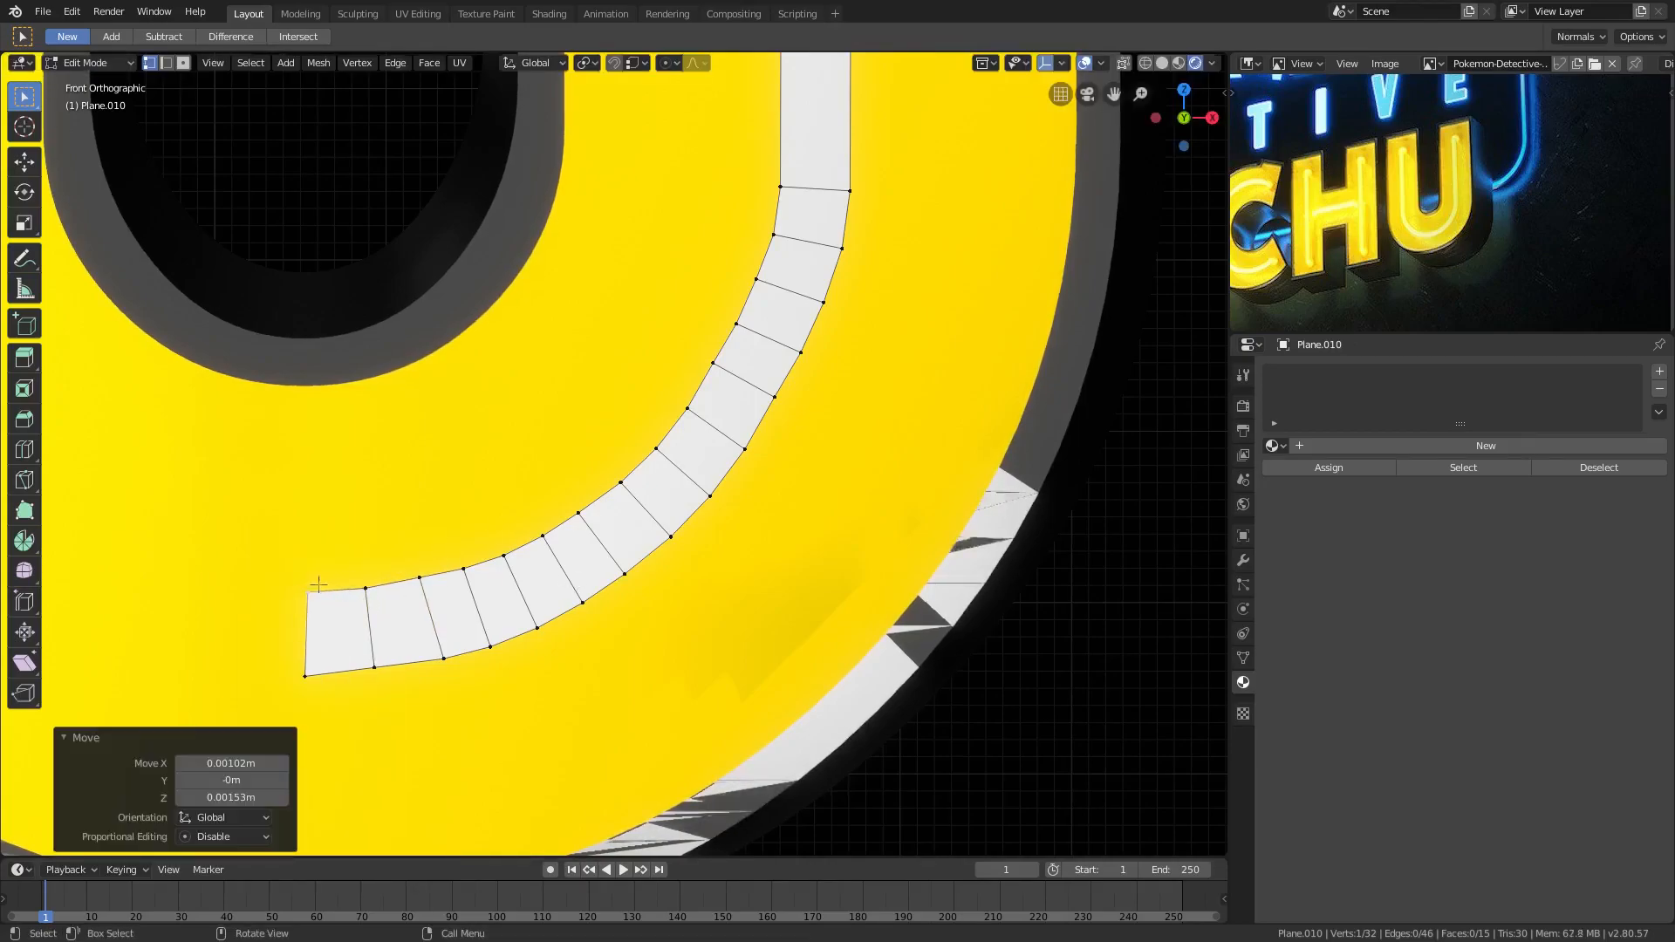
click(423, 580)
key(g)
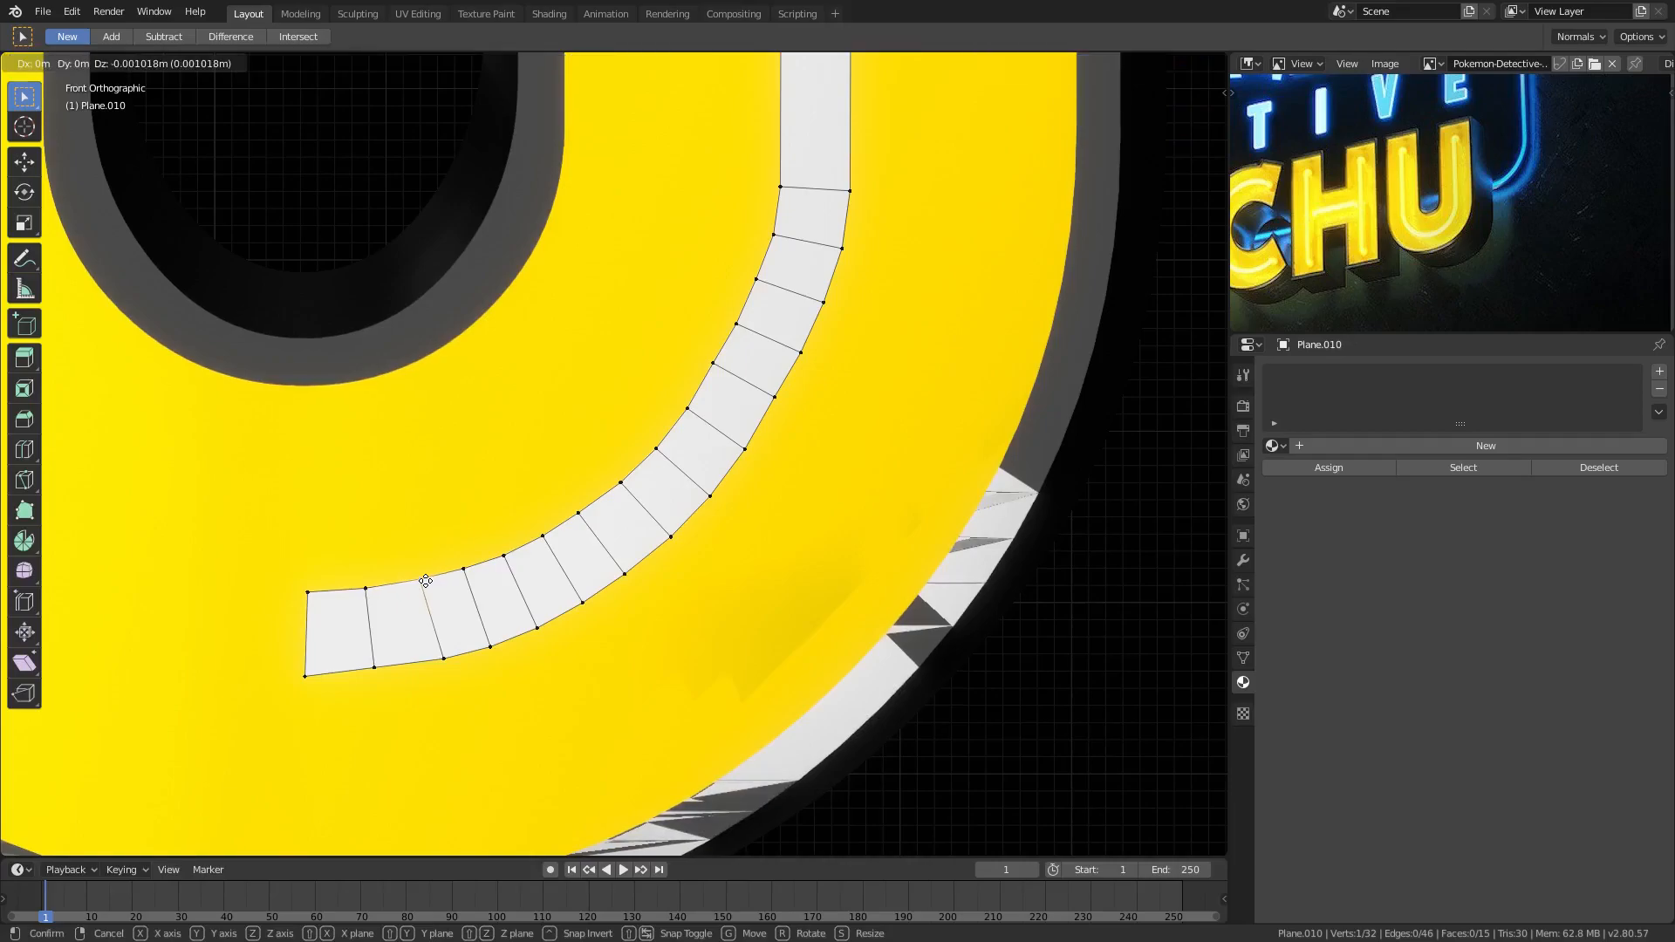
click(425, 581)
key(Tab)
scroll(811, 412, down, 8)
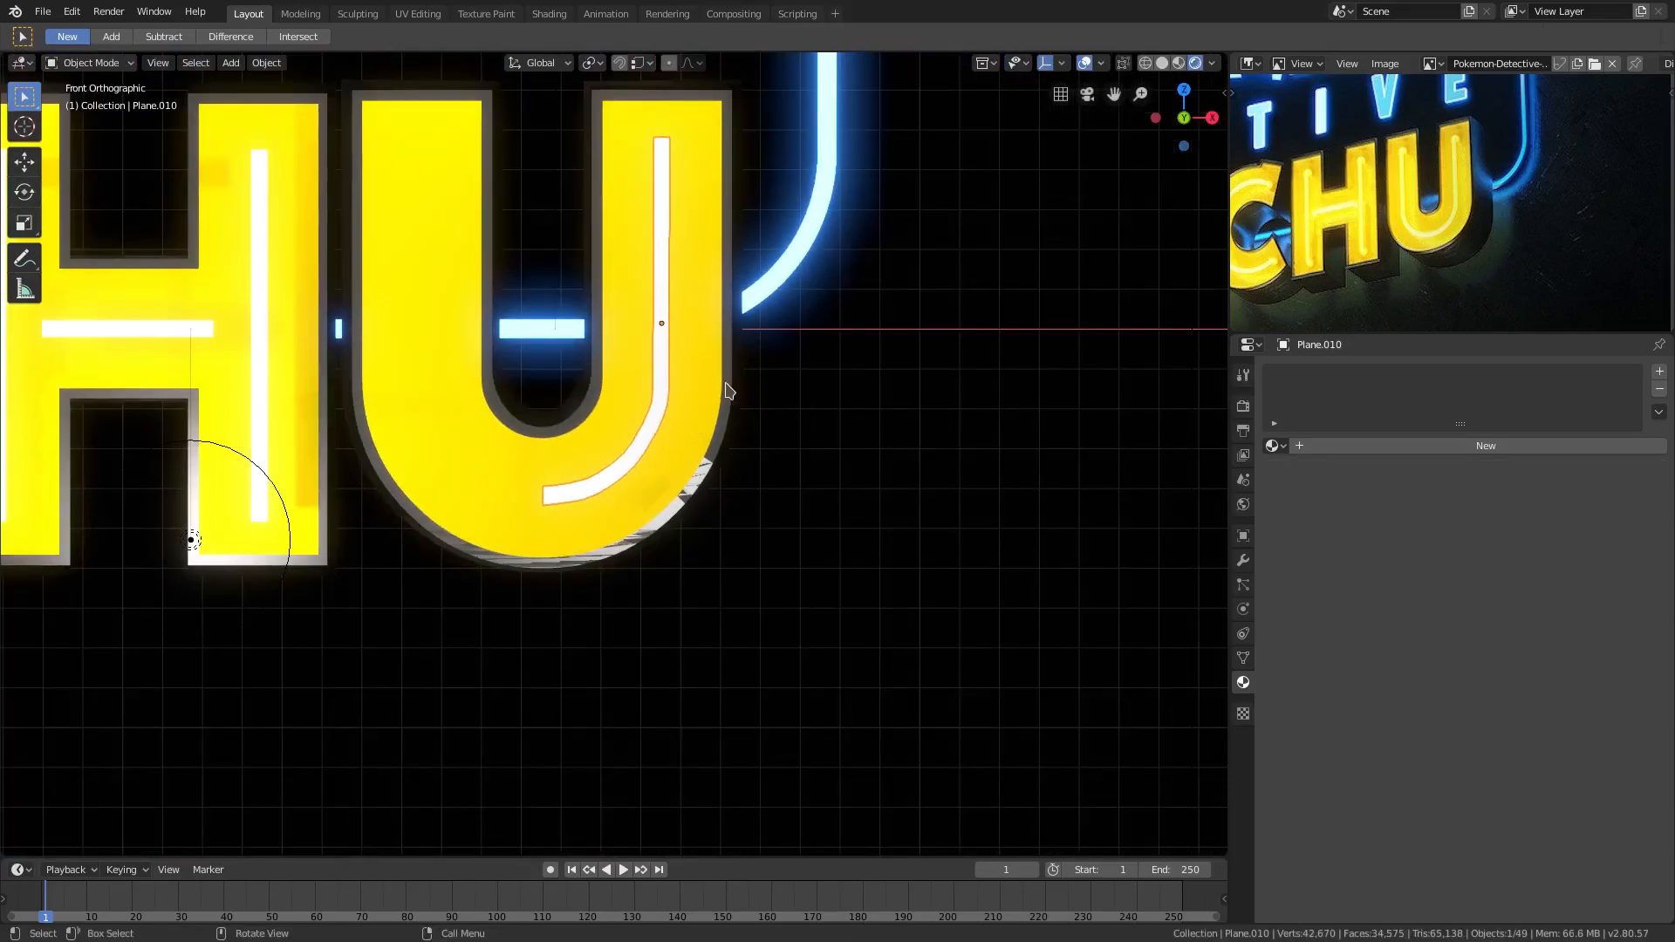
Duplicate the curved strip in place and rotate the copy 180° about the Z axis.
scroll(725, 384, down, 4)
scroll(710, 379, up, 9)
shift+middle_drag(676, 392, 1064, 471)
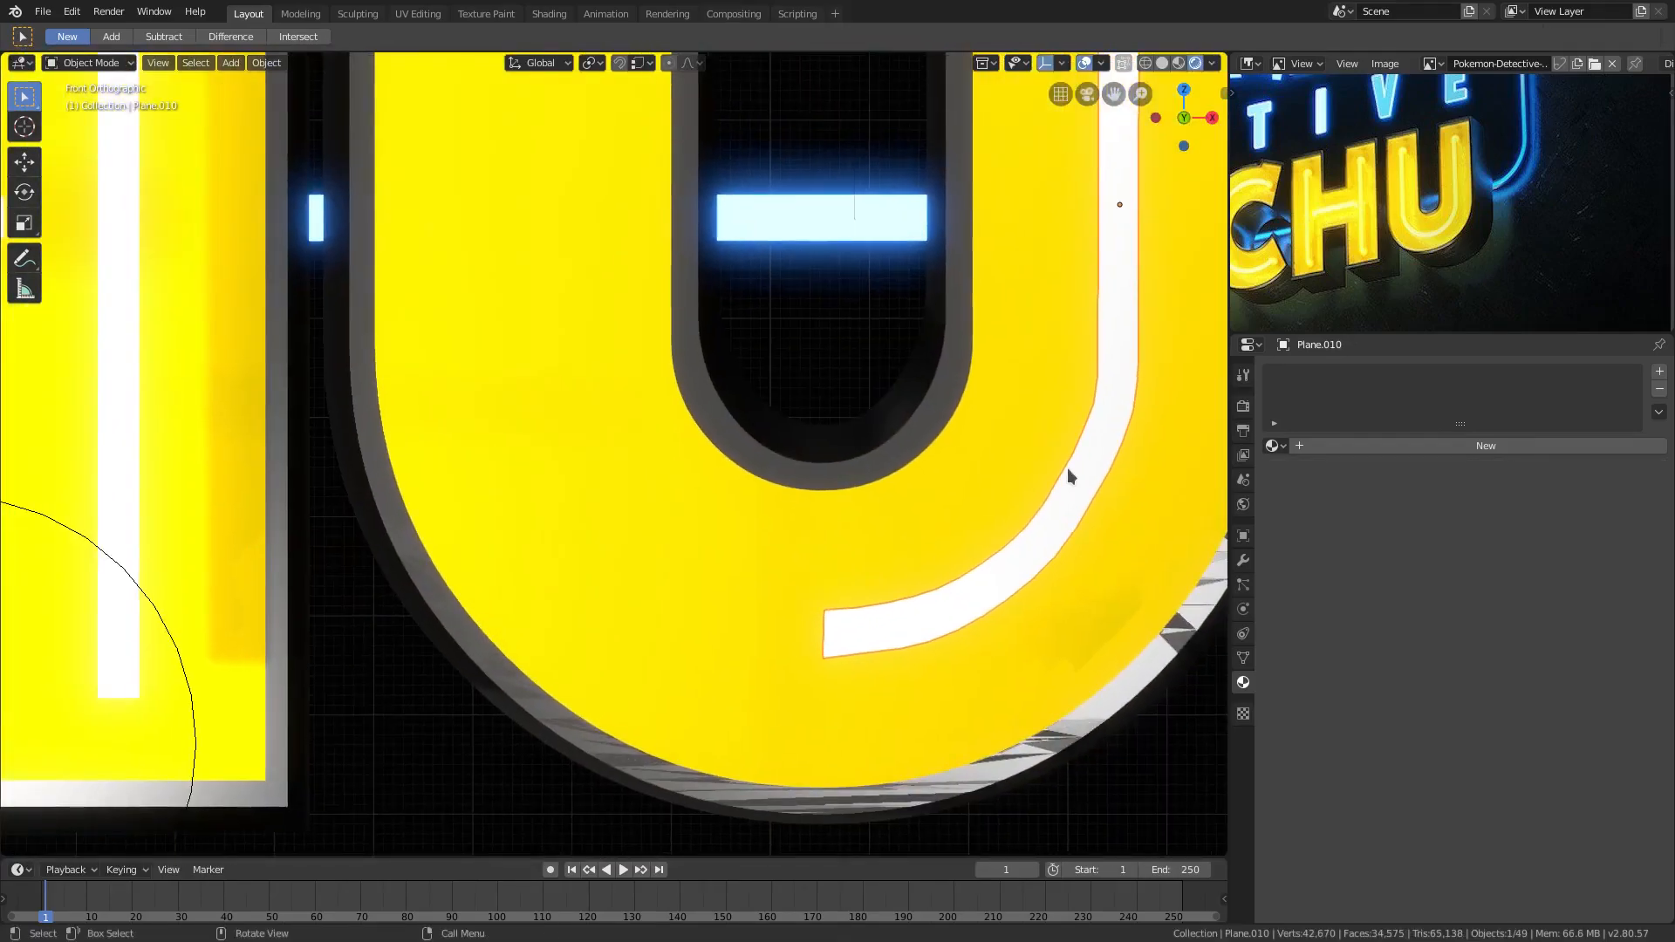
key(shift+d)
right_click(1126, 453)
scroll(1126, 453, down, 3)
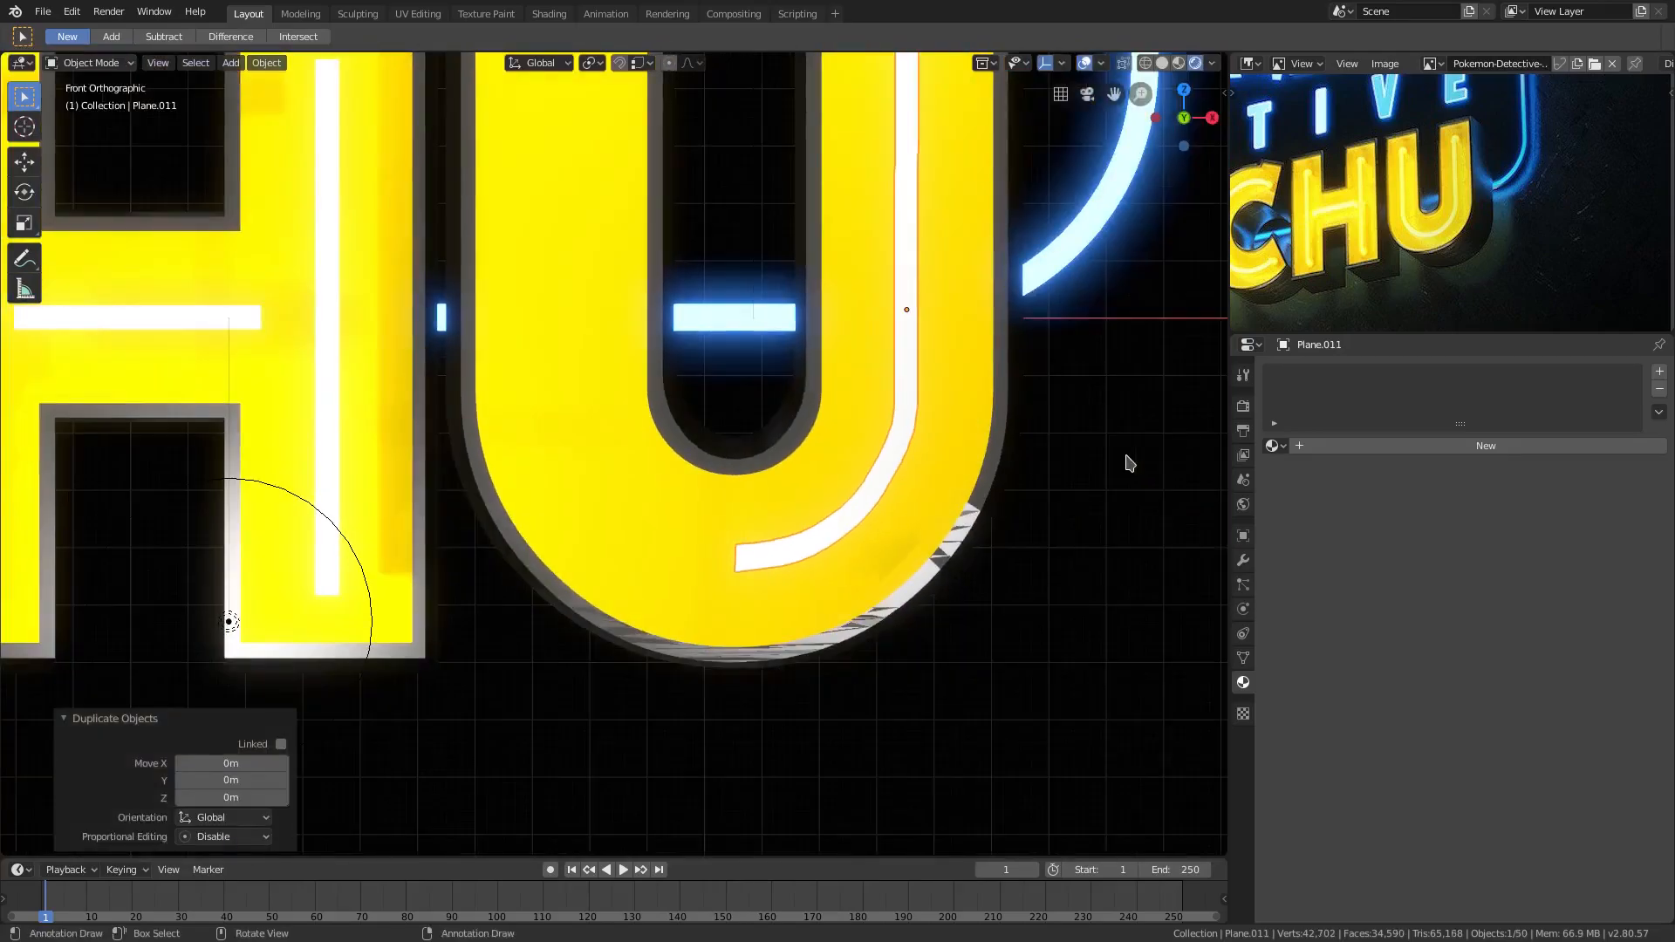
text(rz180)
key(Return)
Move the rotated copy about -0.614 m along X onto the U's left arm, mirroring the original strip.
key(g)
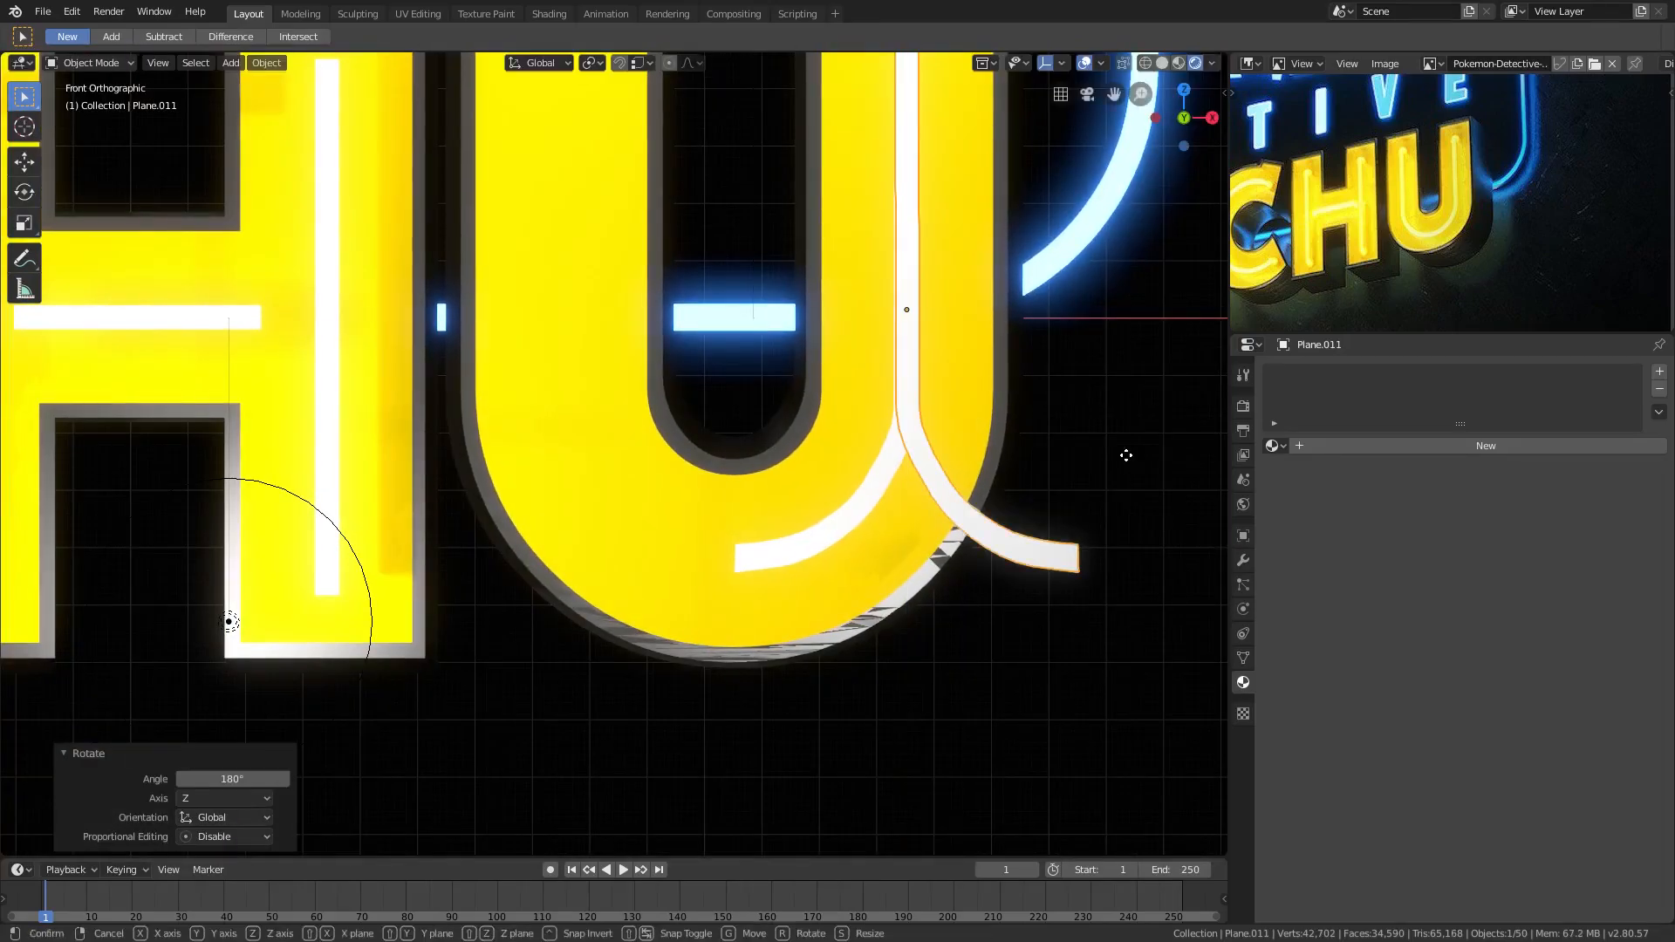
key(x)
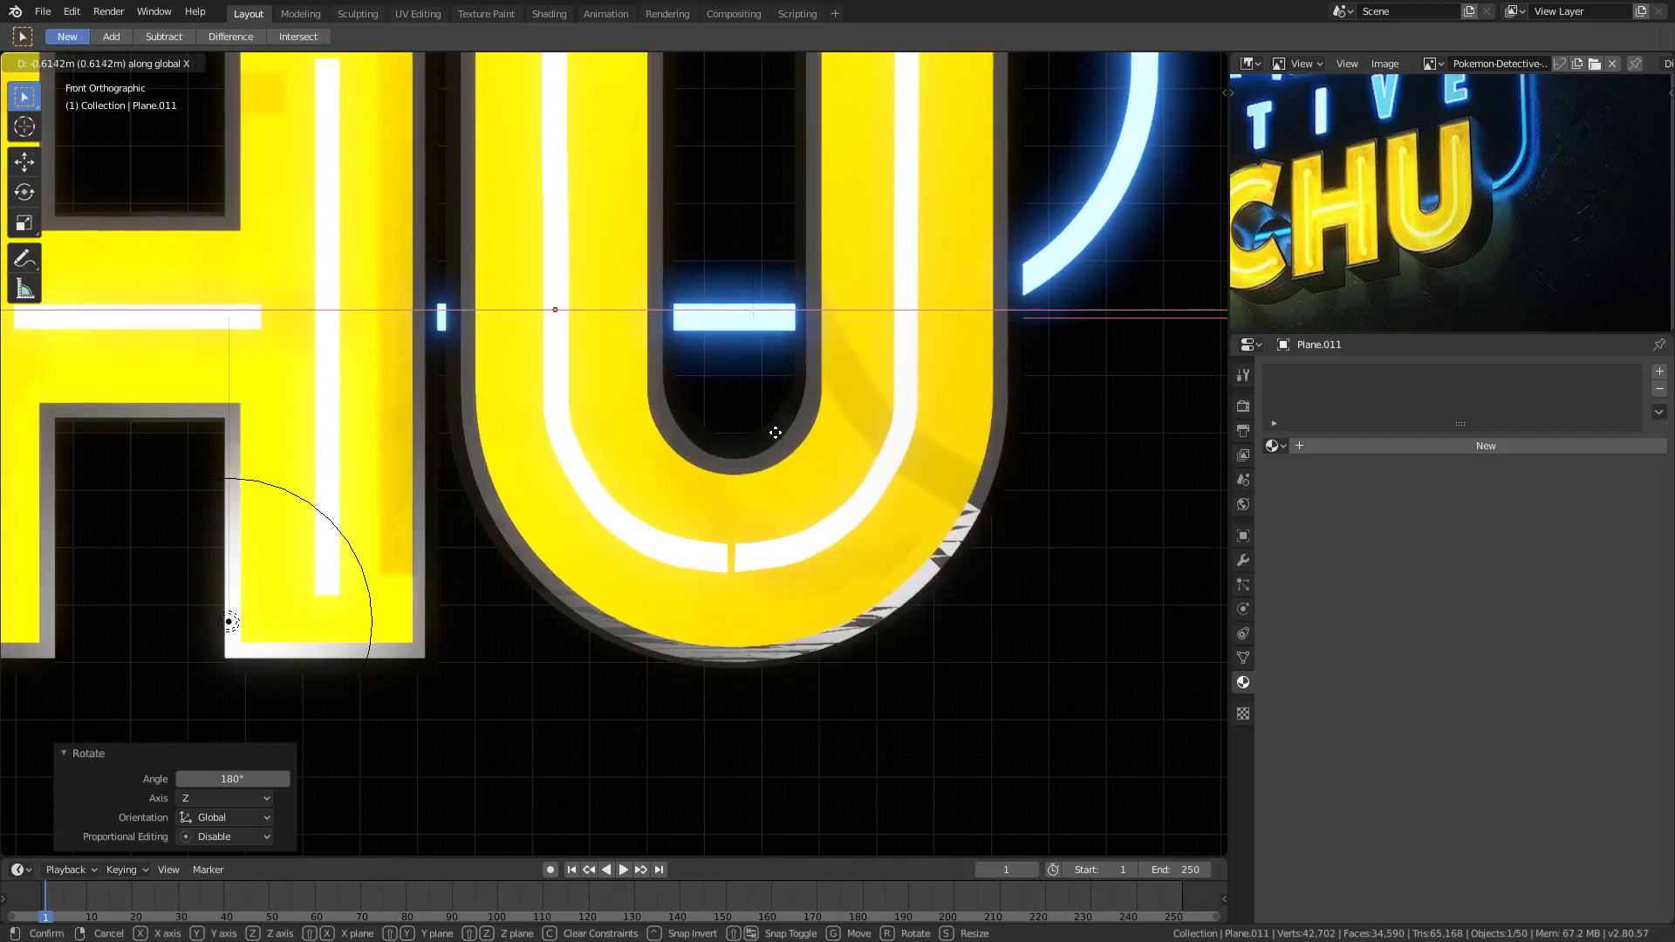
click(774, 433)
Select both halves of the U strip and join them into one object.
scroll(770, 564, up, 3)
shift+click(964, 602)
scroll(1020, 348, down, 4)
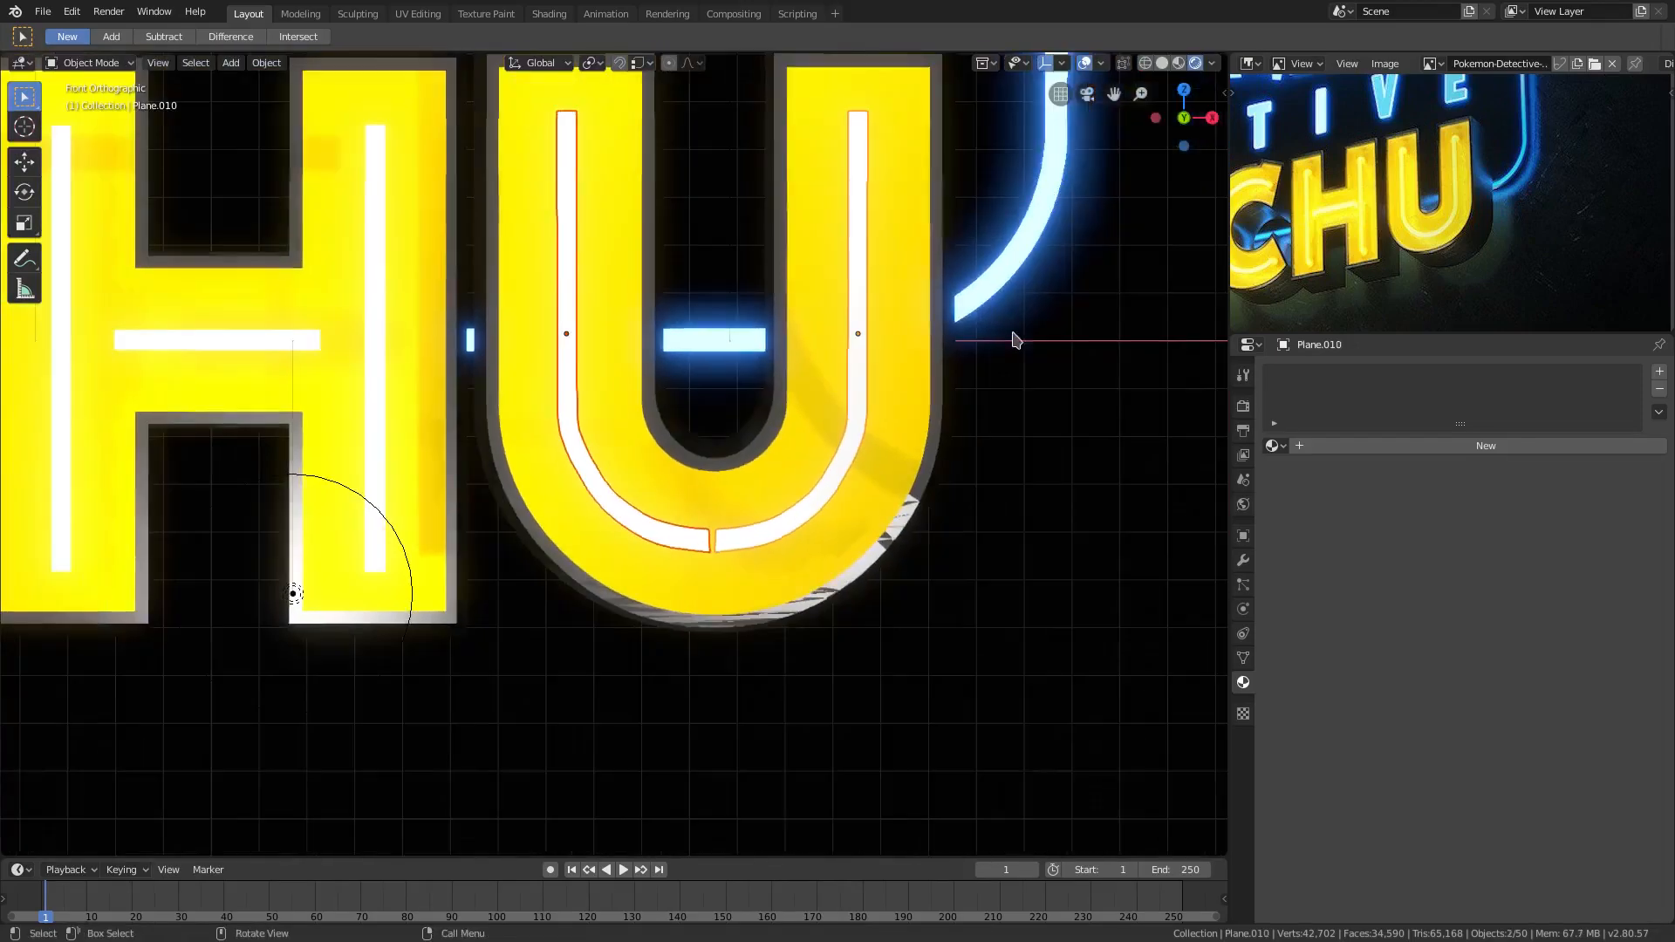
shift+middle_drag(977, 269, 920, 305)
scroll(851, 297, up, 1)
click(267, 63)
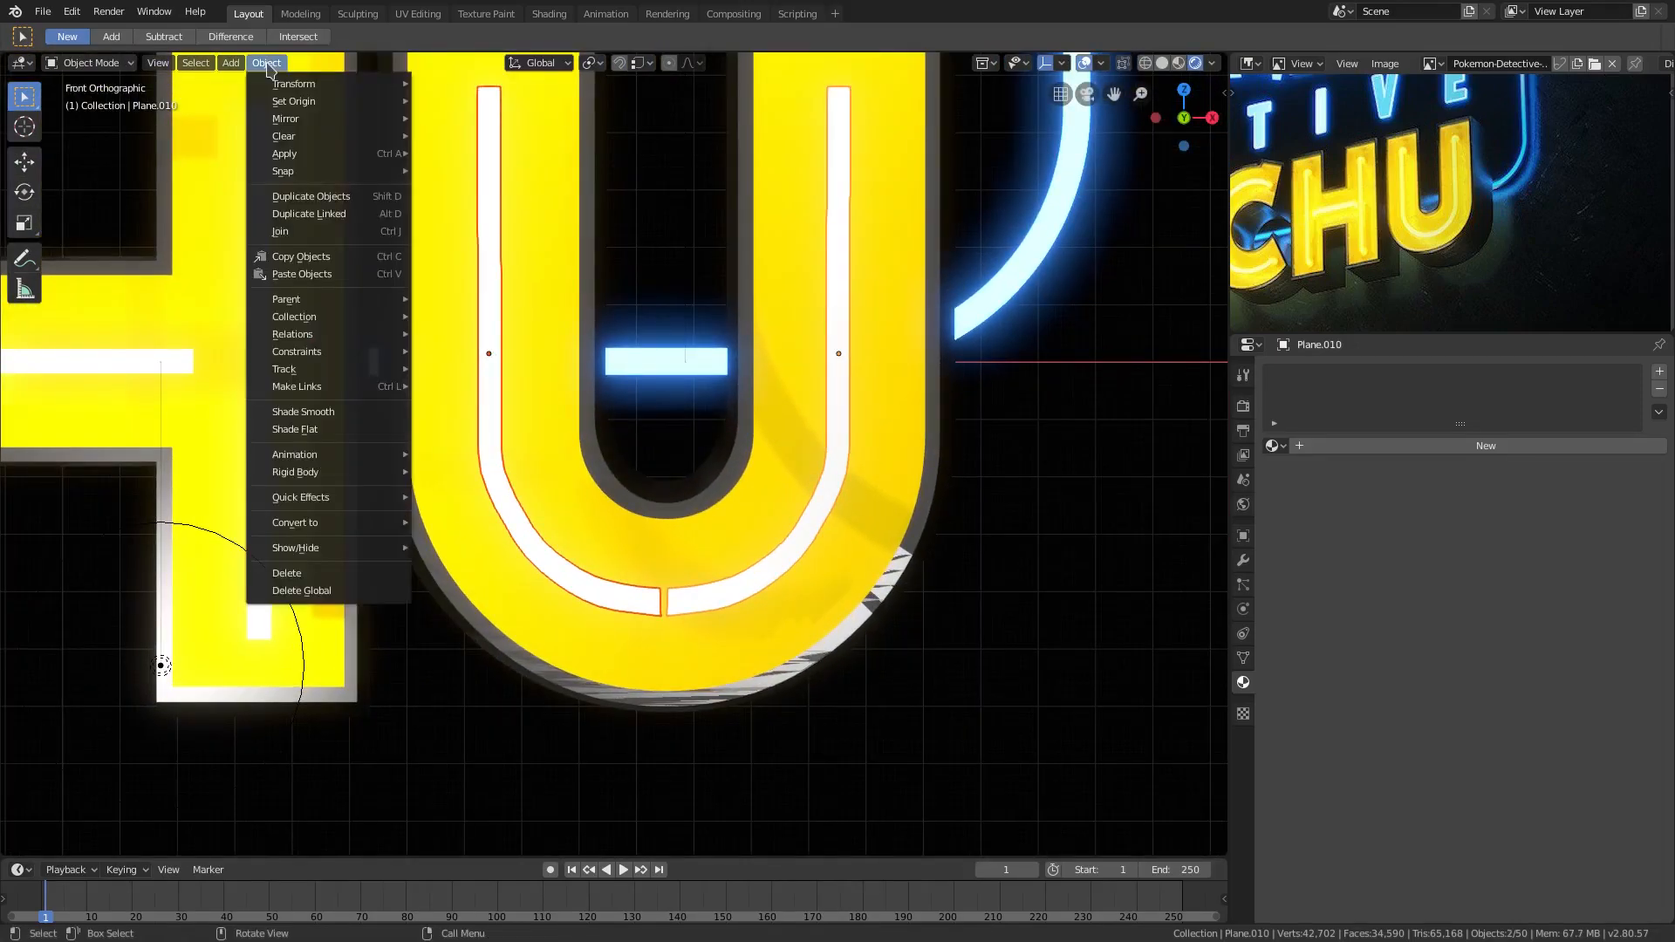
click(281, 232)
Merge the two inner end vertices with At First and slide the merged vertex along X to the gap's centre.
scroll(747, 457, up, 8)
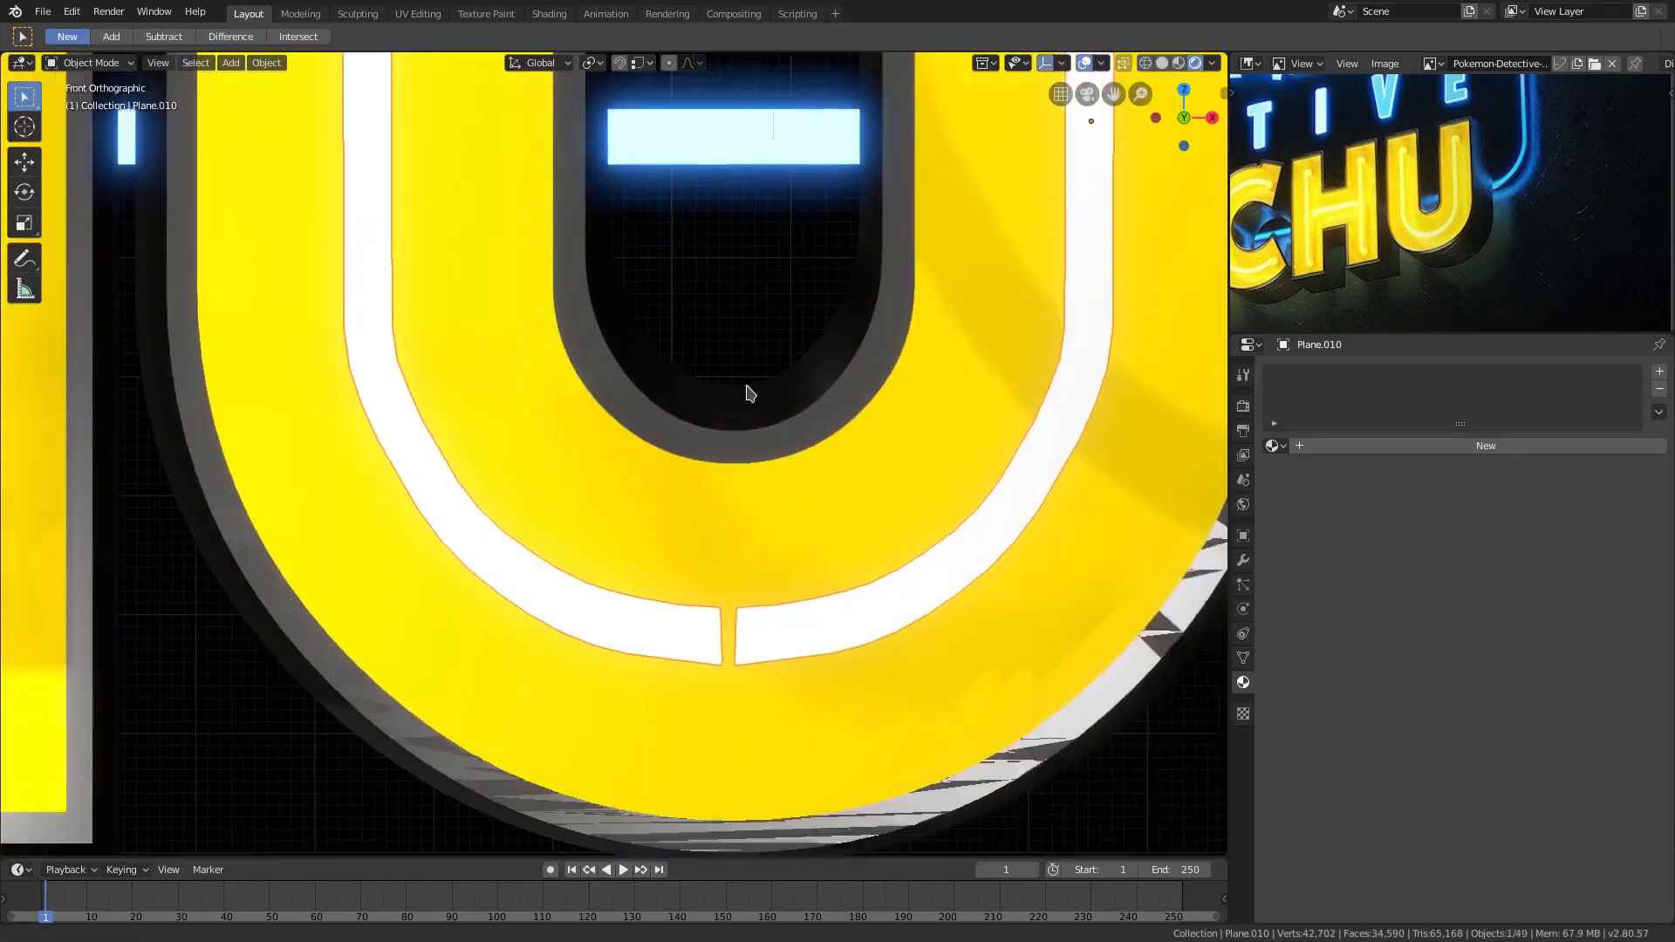
shift+middle_drag(856, 468, 673, 434)
key(Tab)
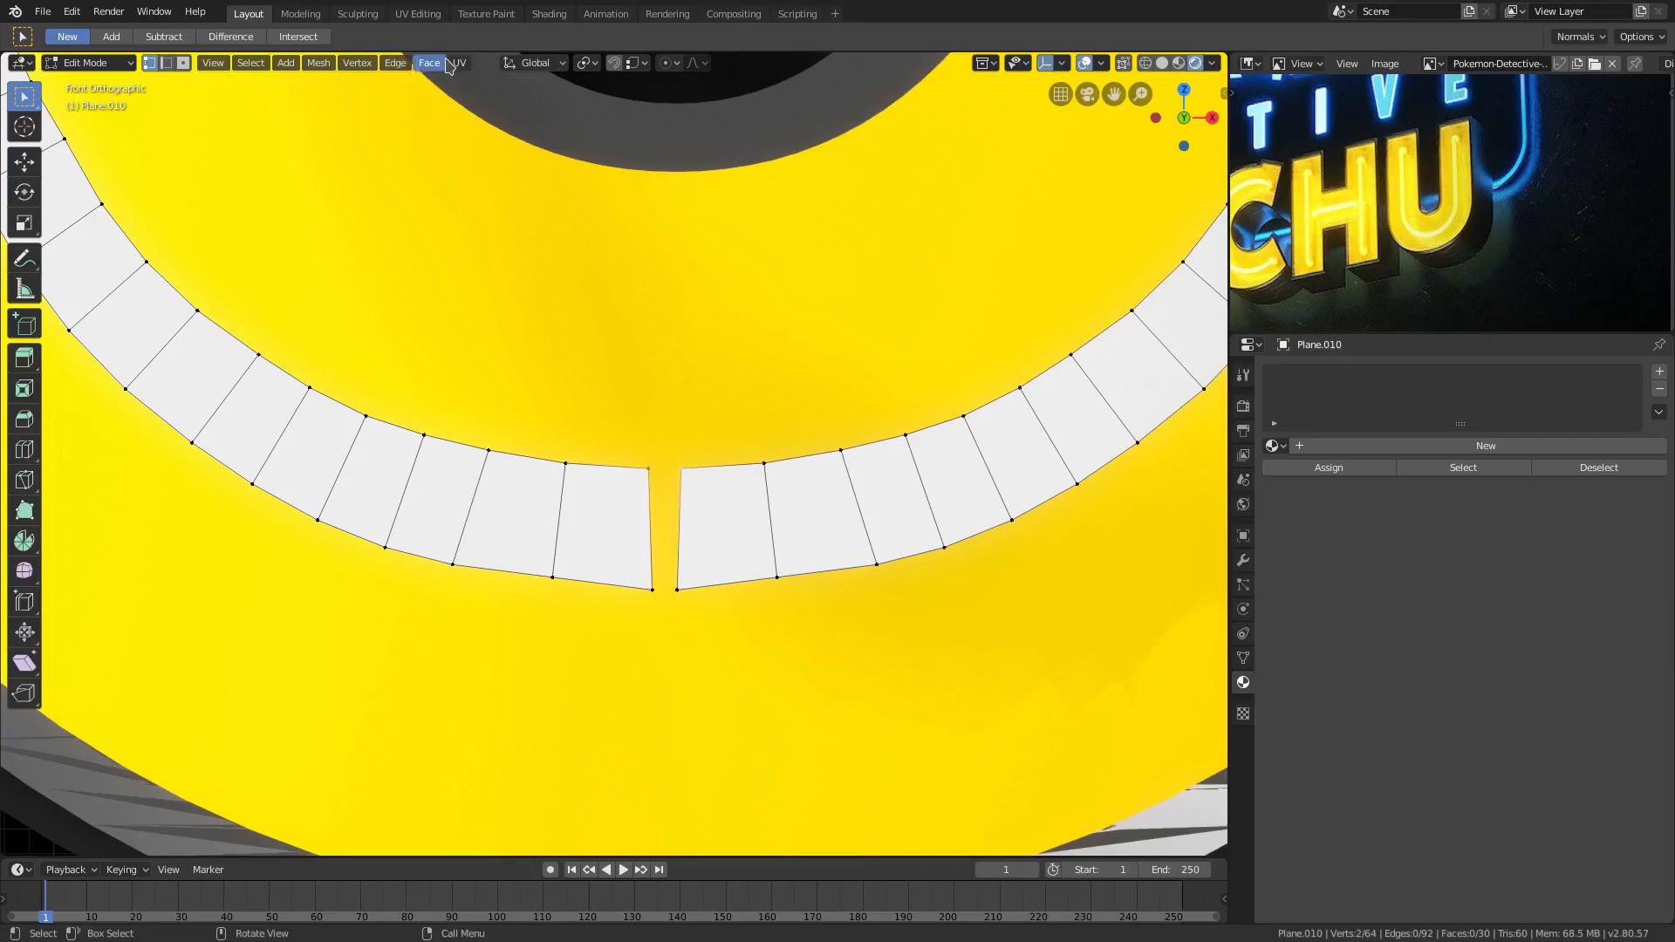
click(319, 63)
mouse_move(357, 63)
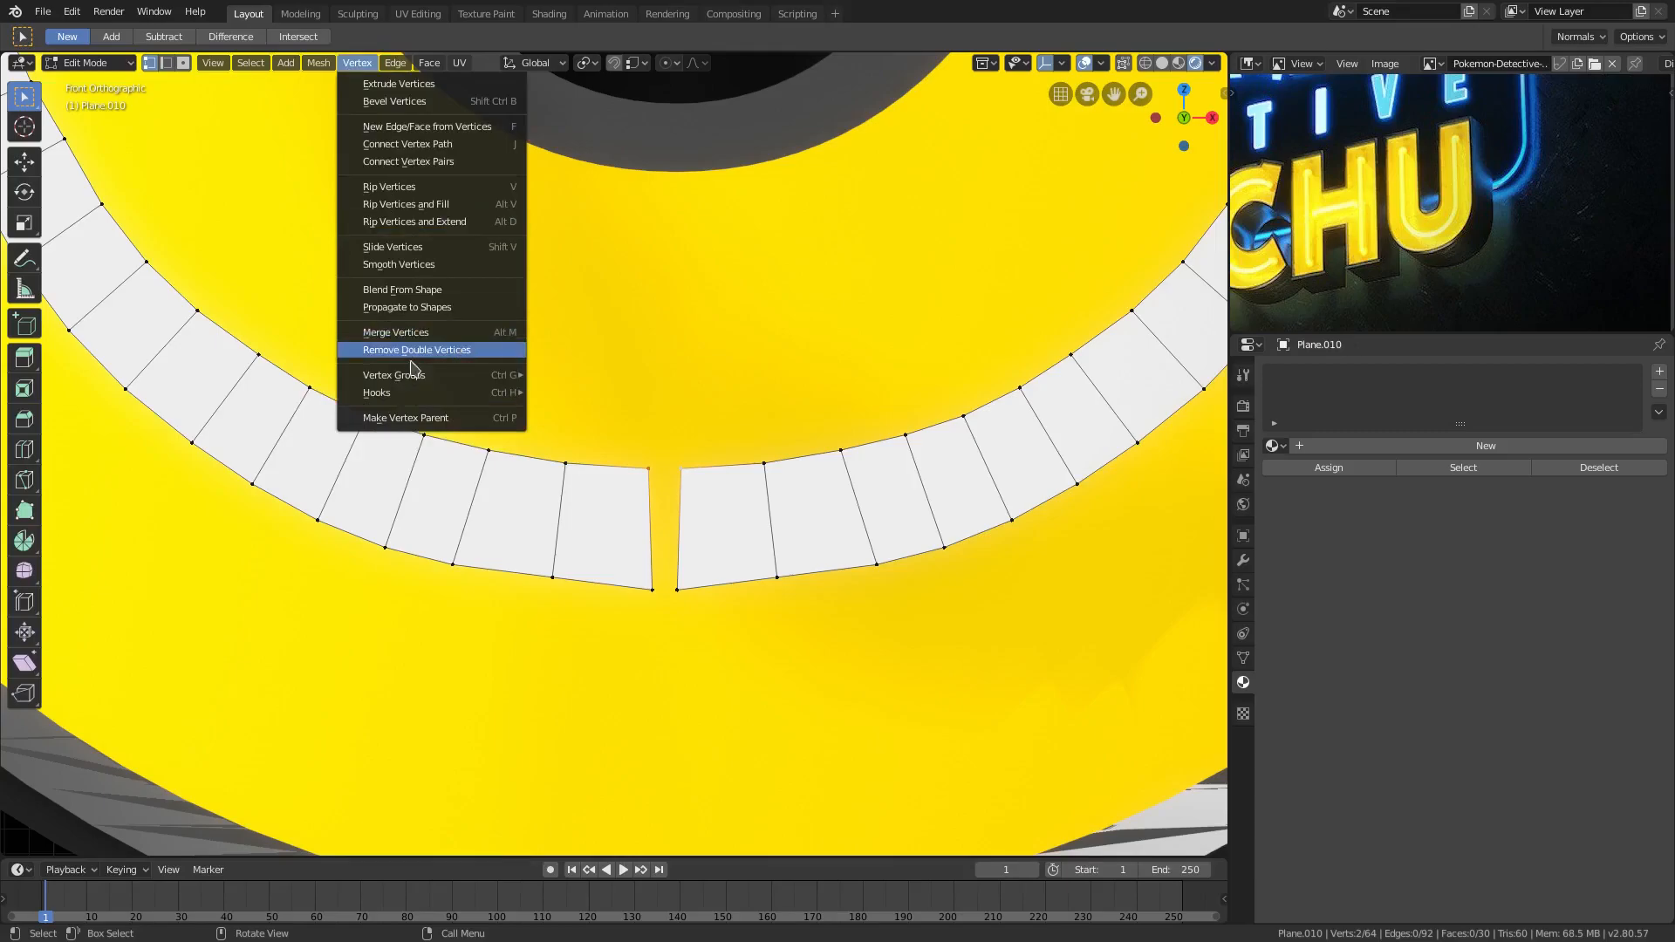
mouse_move(415, 384)
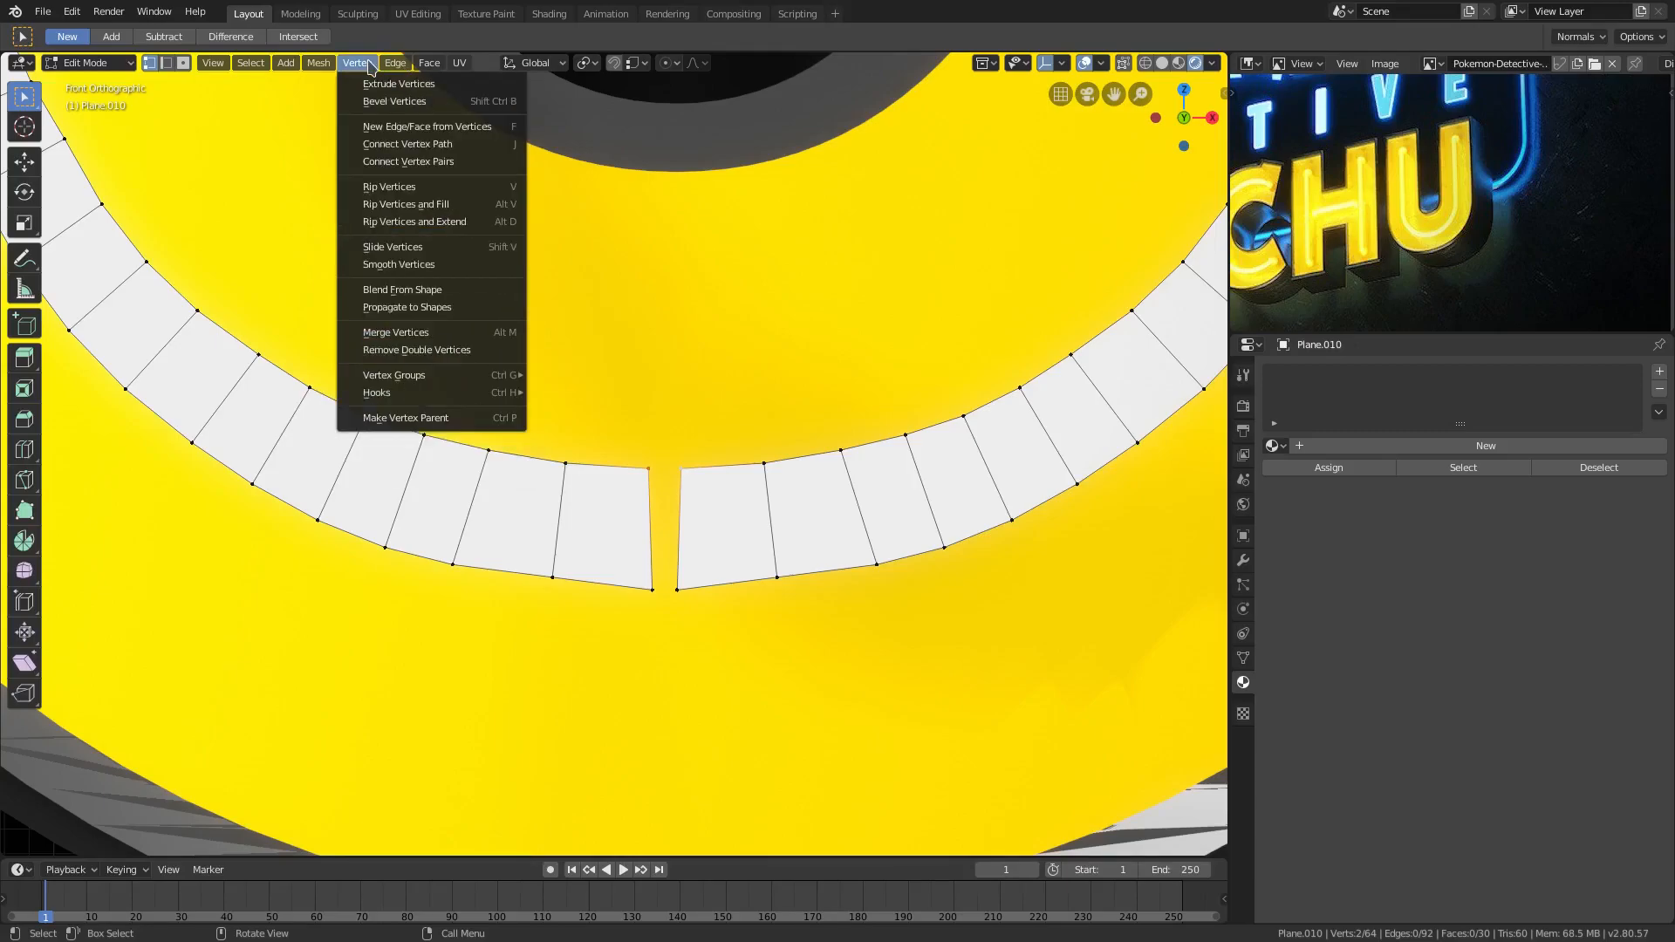
click(410, 336)
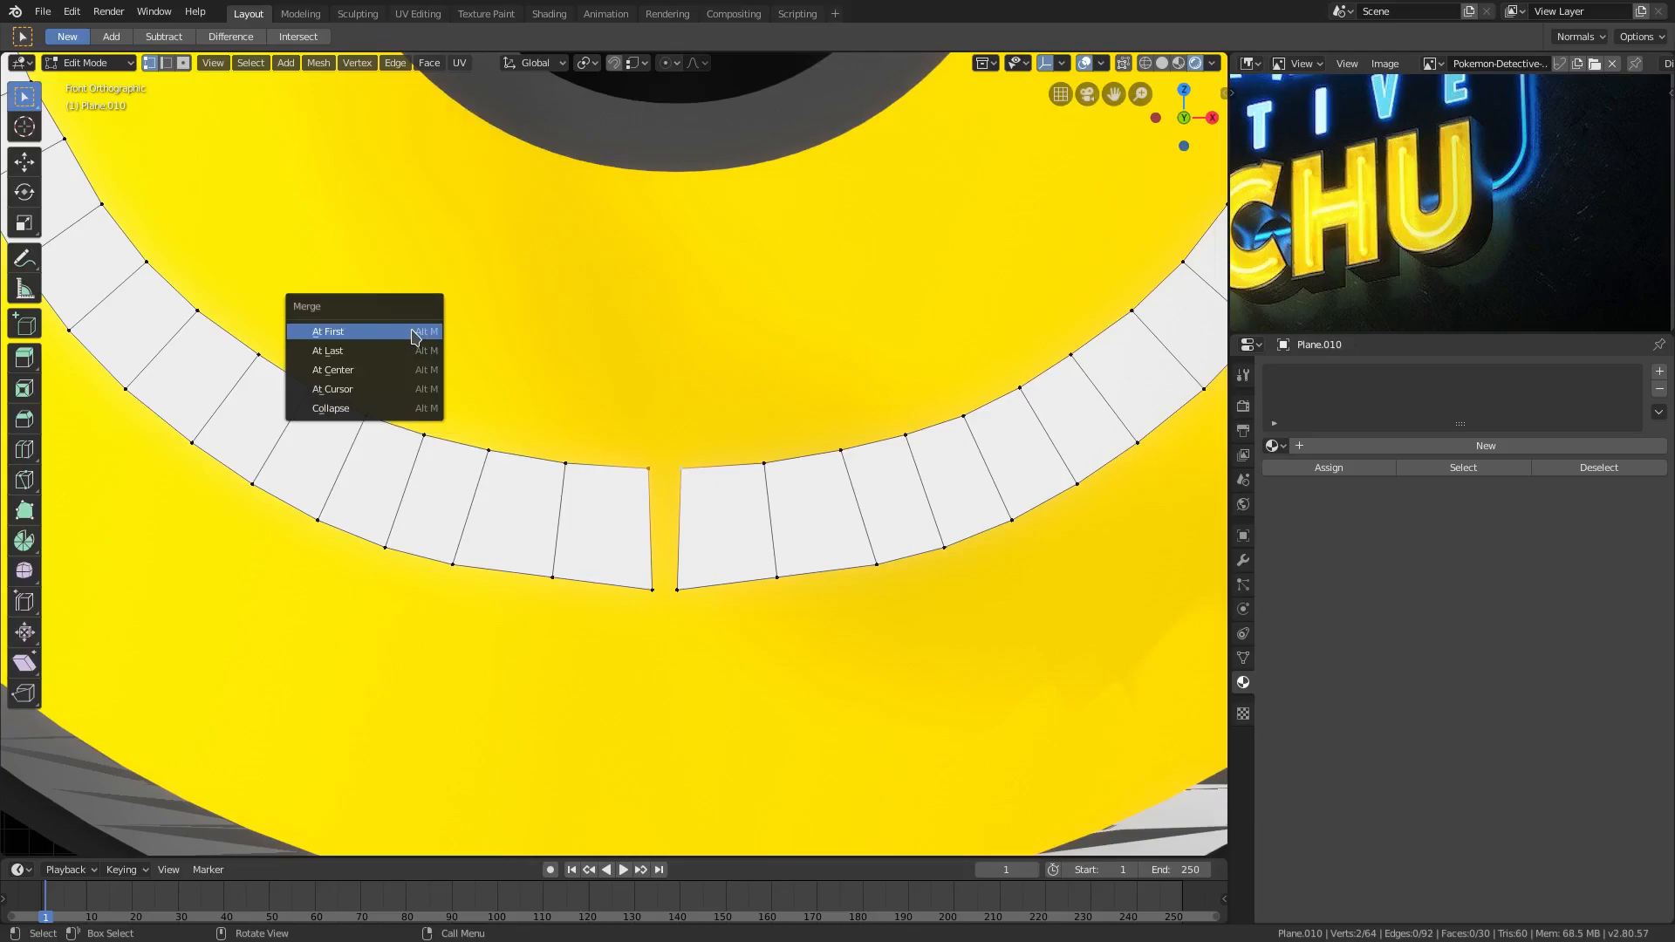
click(415, 332)
key(g)
key(x)
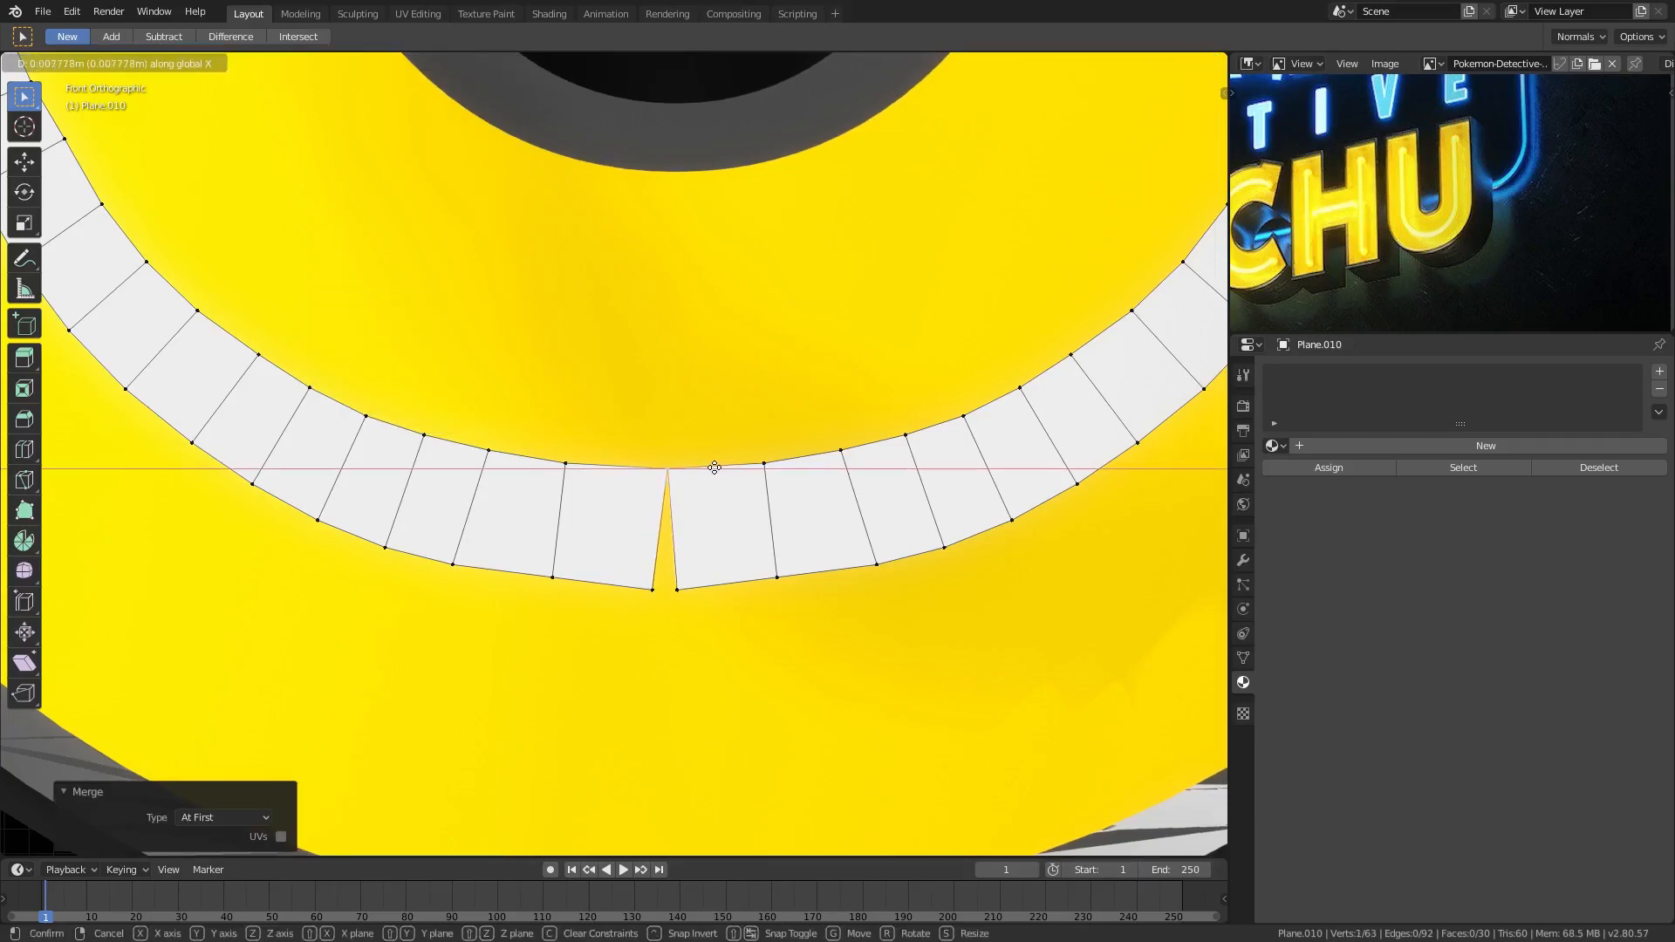
click(712, 468)
Merge the two outer end vertices with At First and slide the merged vertex along X to line up with the inner one.
click(645, 593)
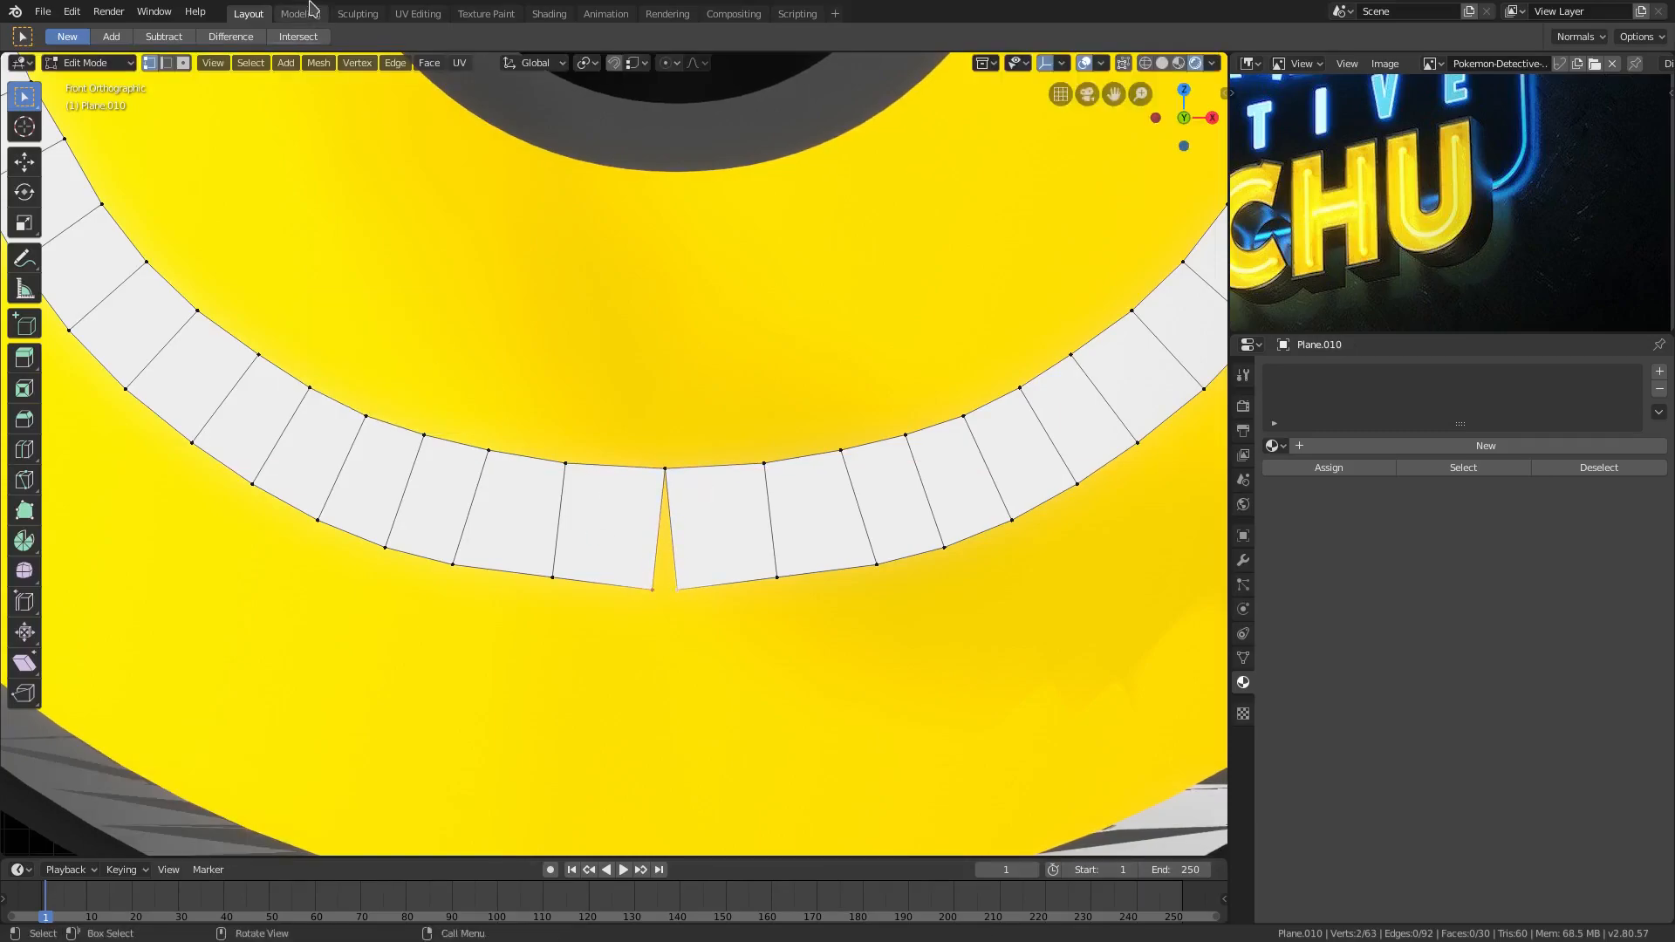
click(356, 63)
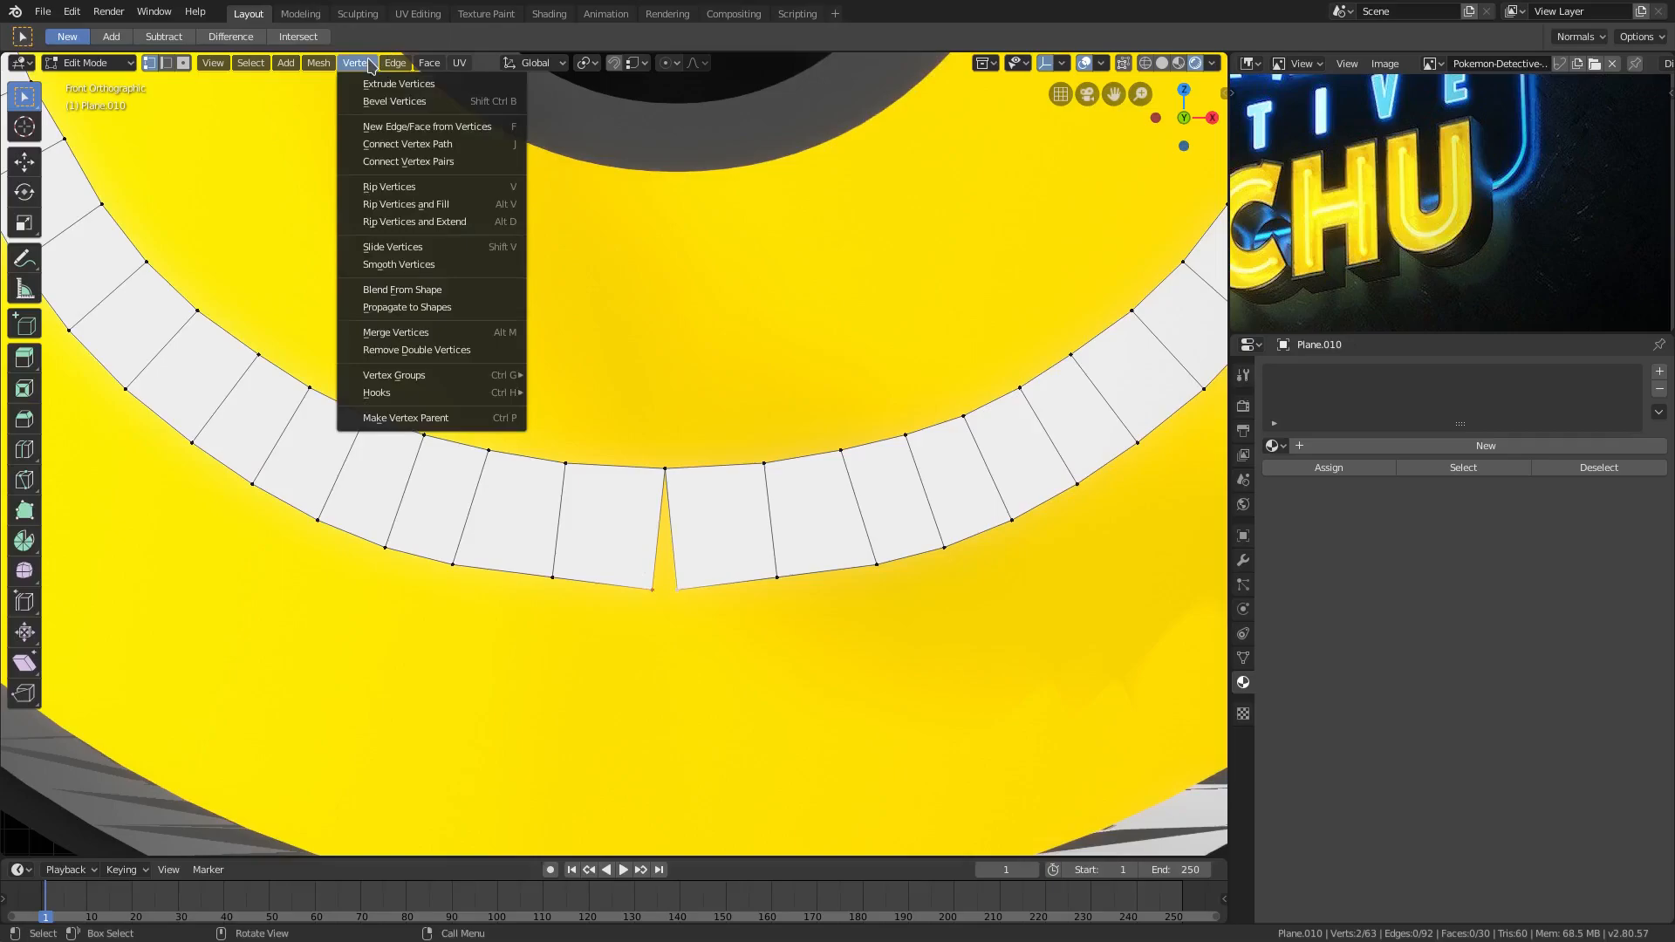
click(433, 330)
click(349, 331)
key(g)
key(x)
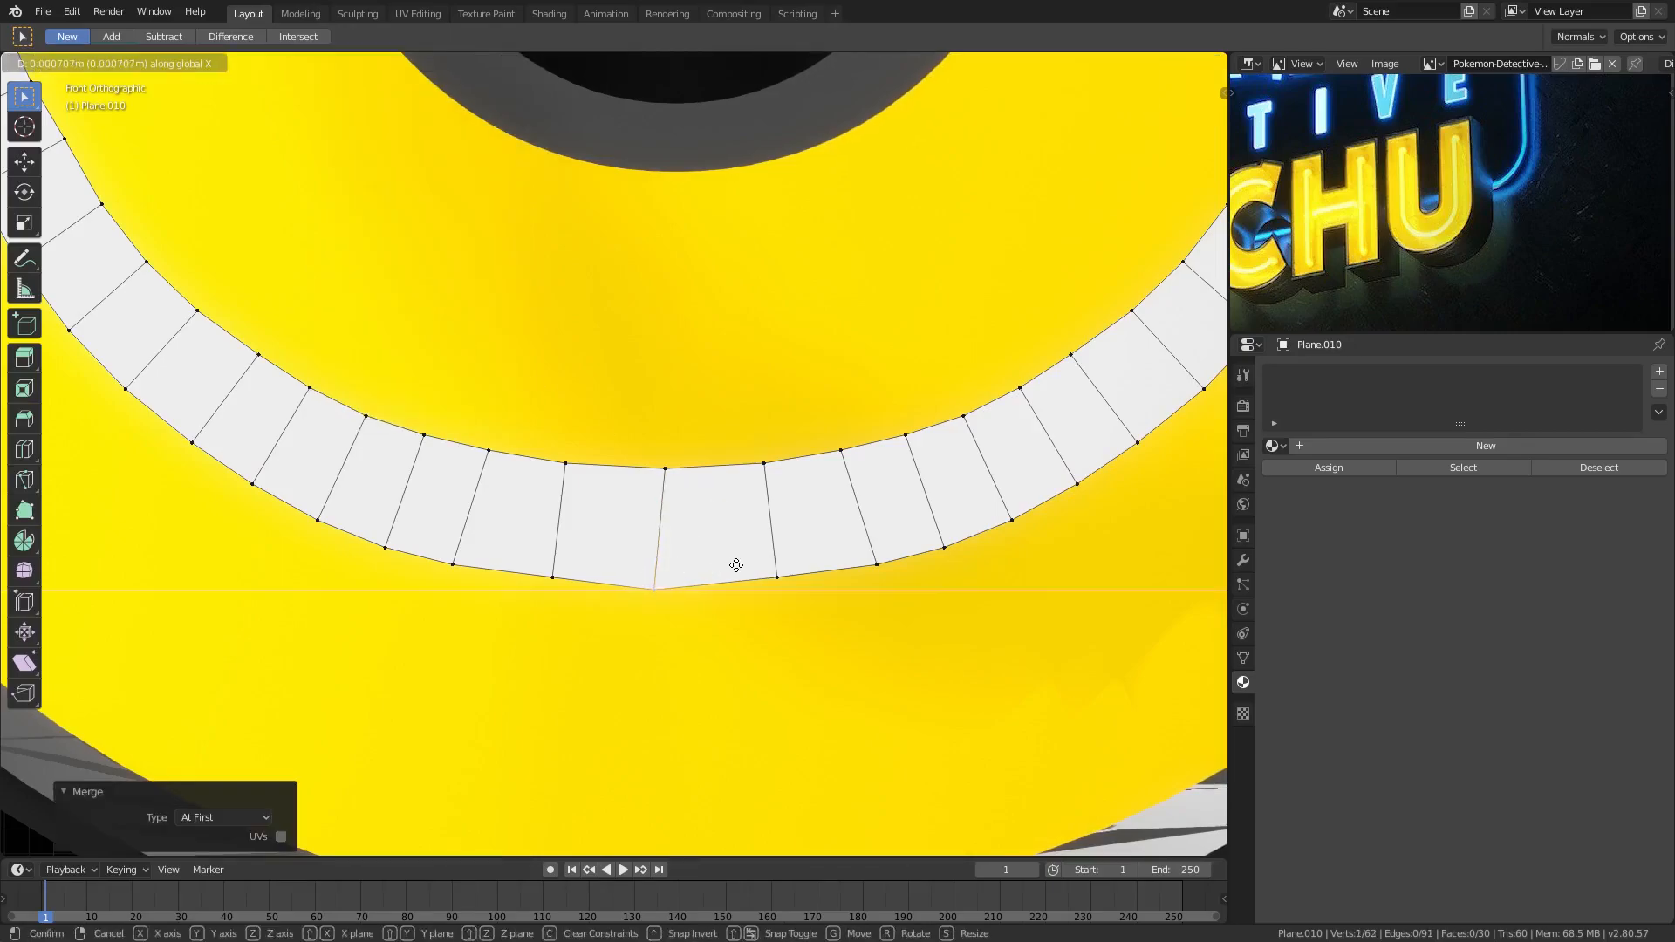
click(731, 563)
click(665, 455)
key(g)
right_click(654, 482)
key(g)
right_click(763, 422)
Move one cross edge in the left bend of the U strip about -0.002 m along X and -0.001 m along Z.
scroll(759, 411, down, 12)
key(Tab)
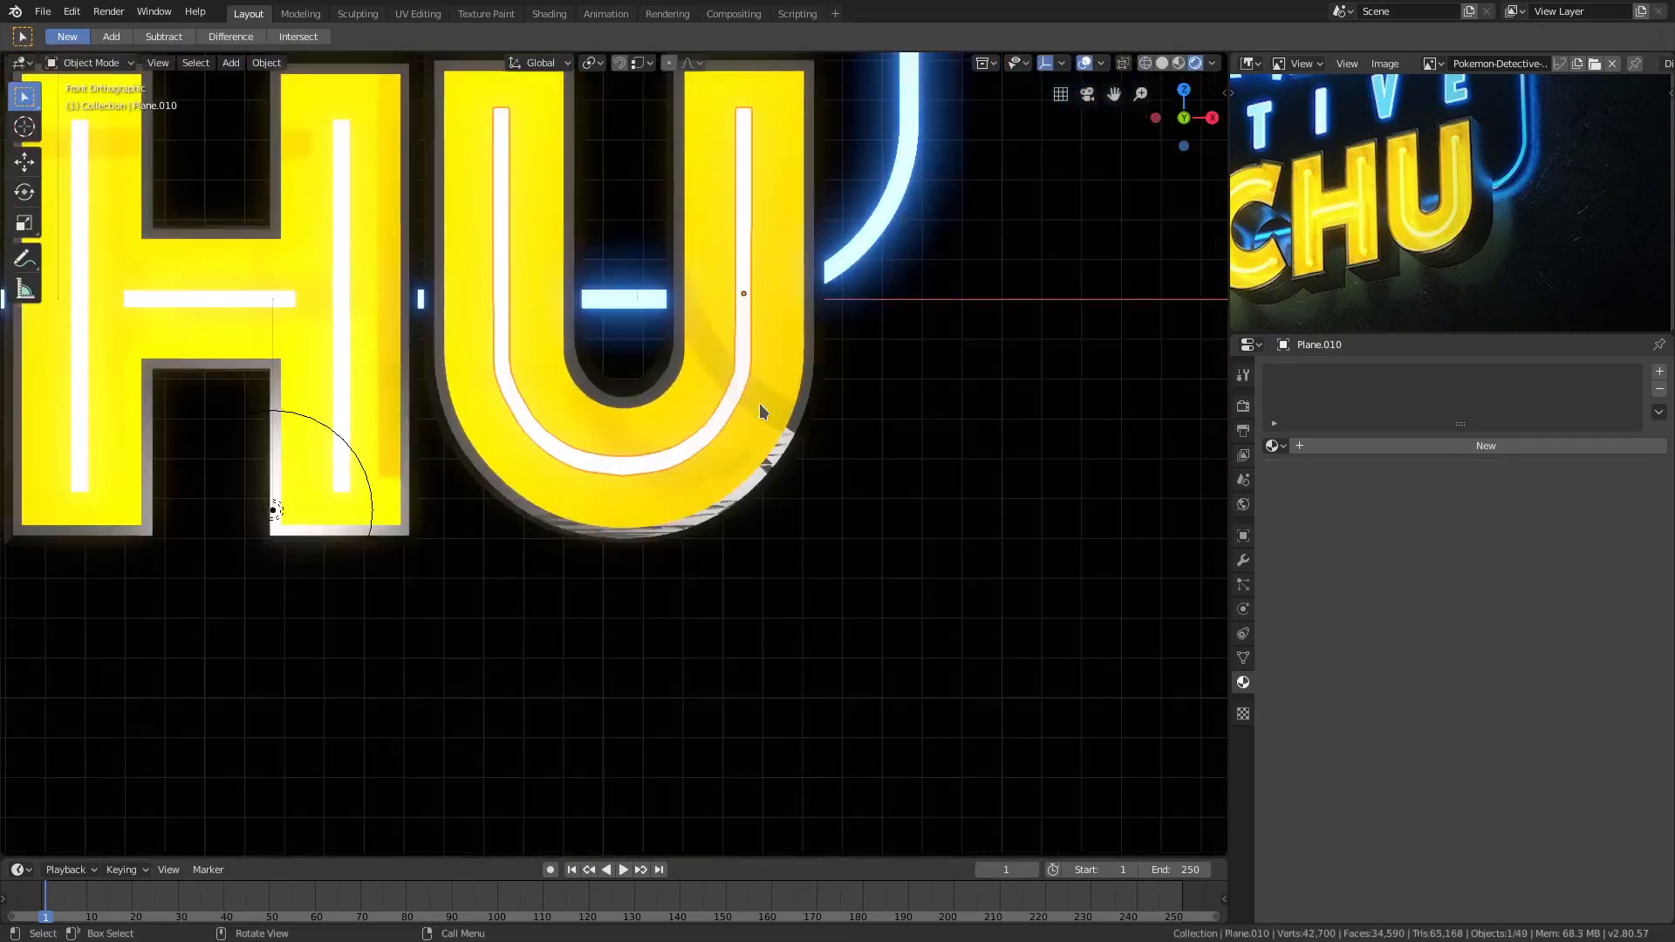
scroll(755, 402, up, 1)
scroll(756, 403, up, 1)
shift+middle_drag(822, 413, 1024, 462)
scroll(920, 445, down, 3)
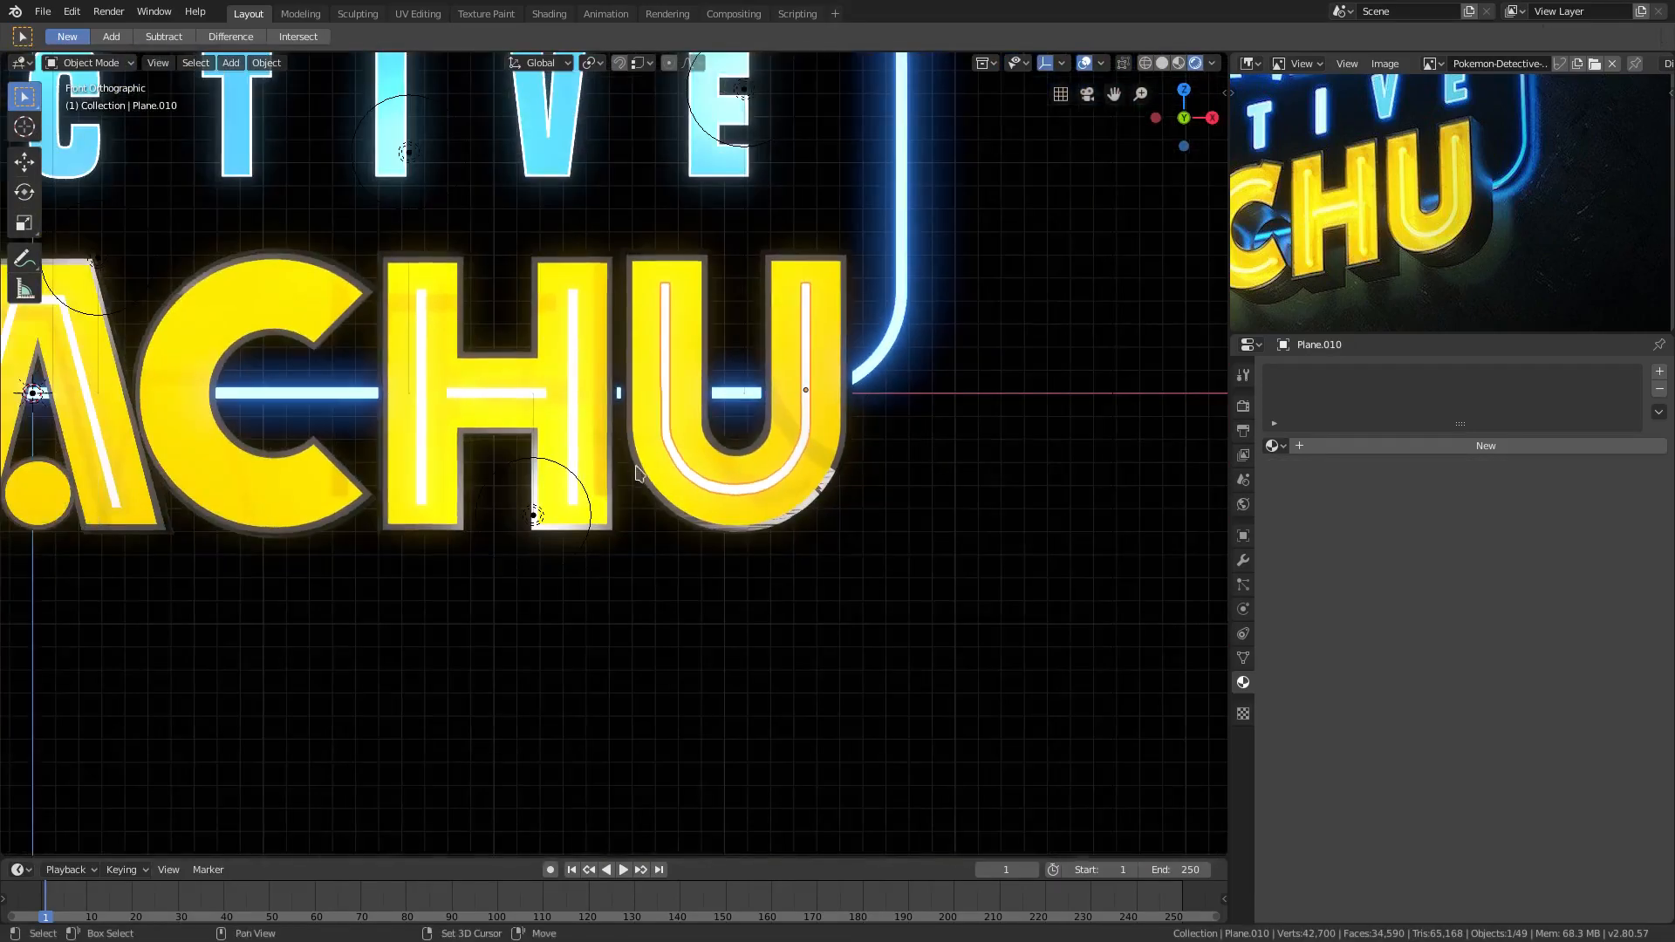
shift+middle_drag(633, 472, 796, 524)
scroll(964, 448, up, 9)
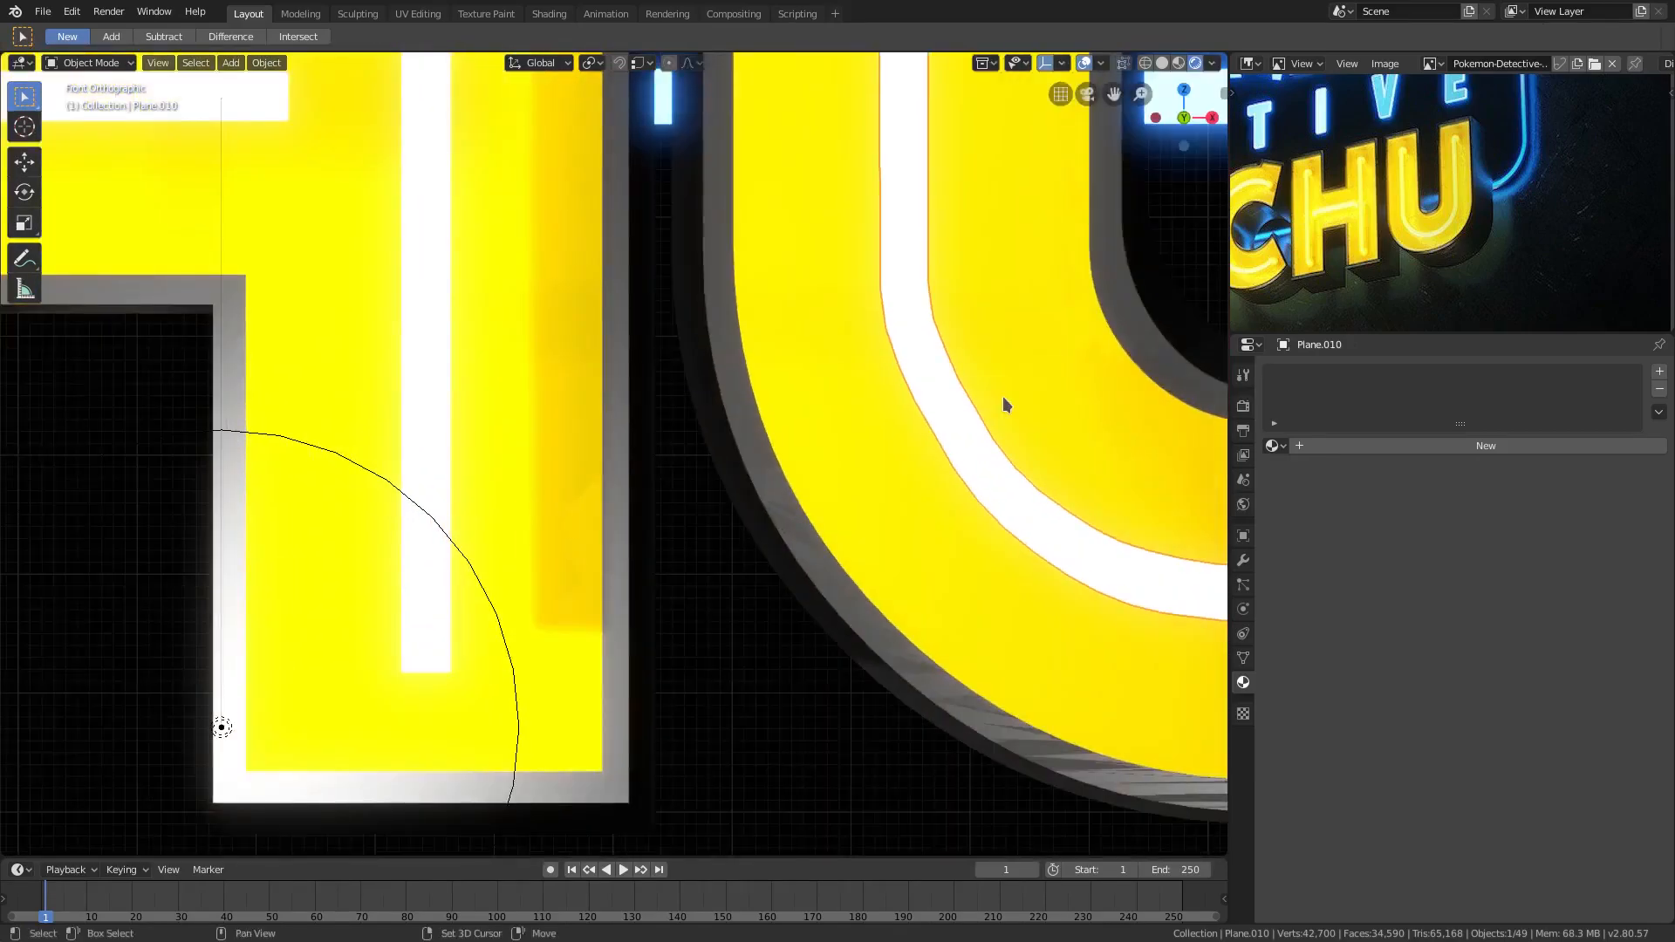
scroll(1005, 400, up, 1)
shift+middle_drag(1009, 393, 657, 389)
key(Tab)
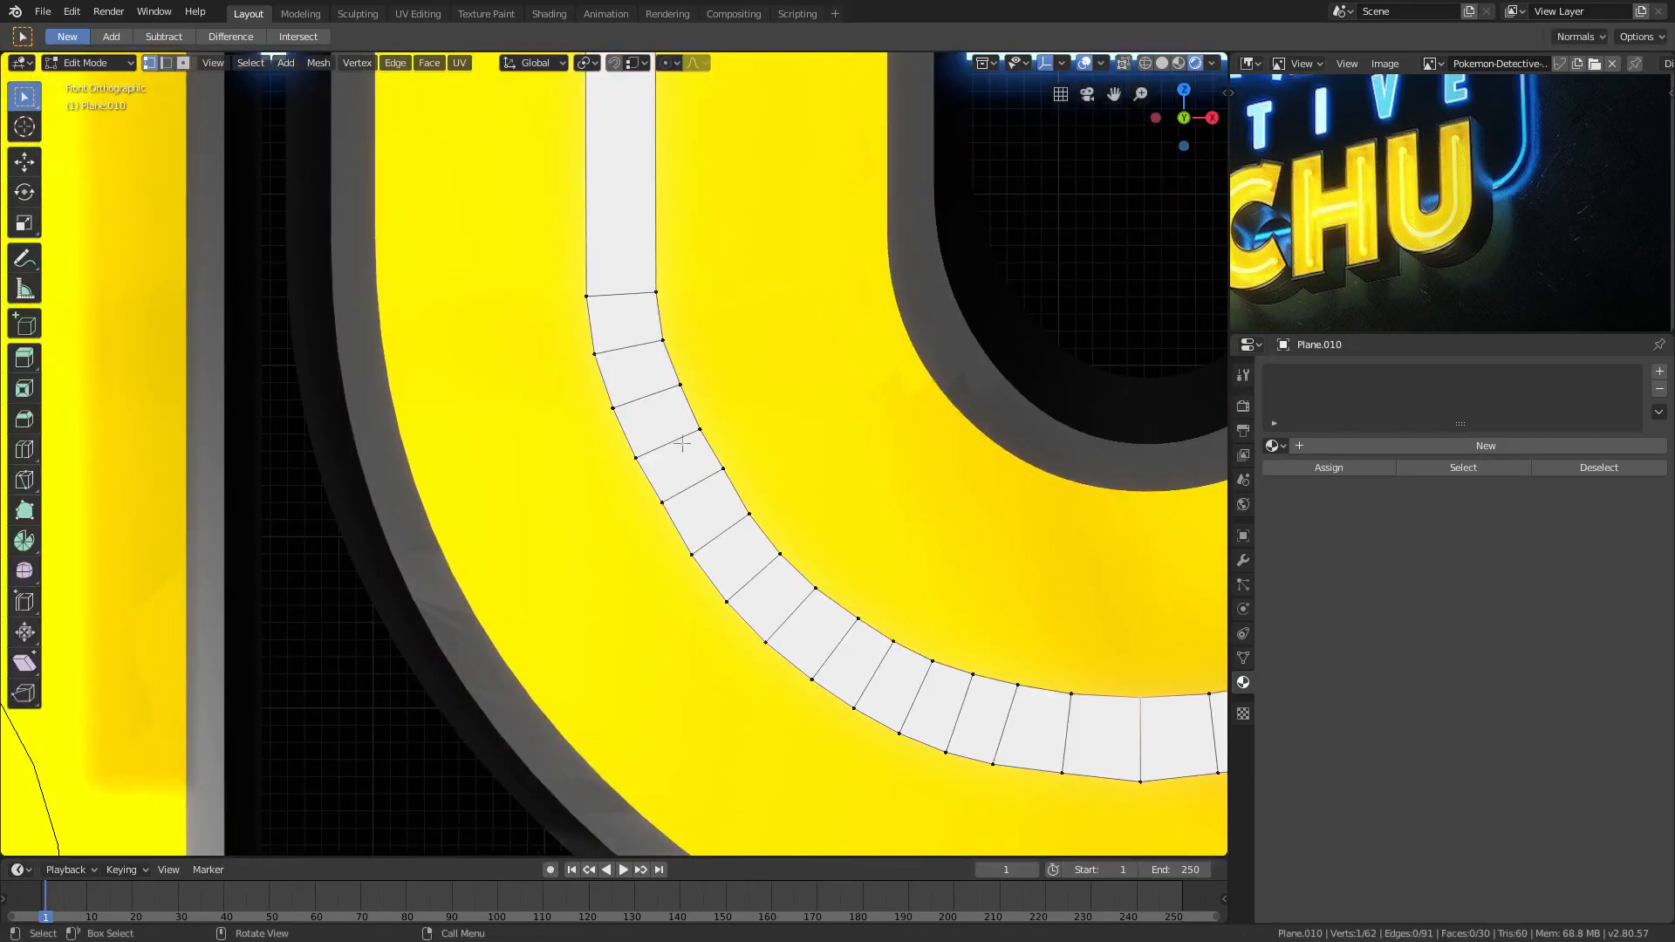
shift+click(663, 508)
key(g)
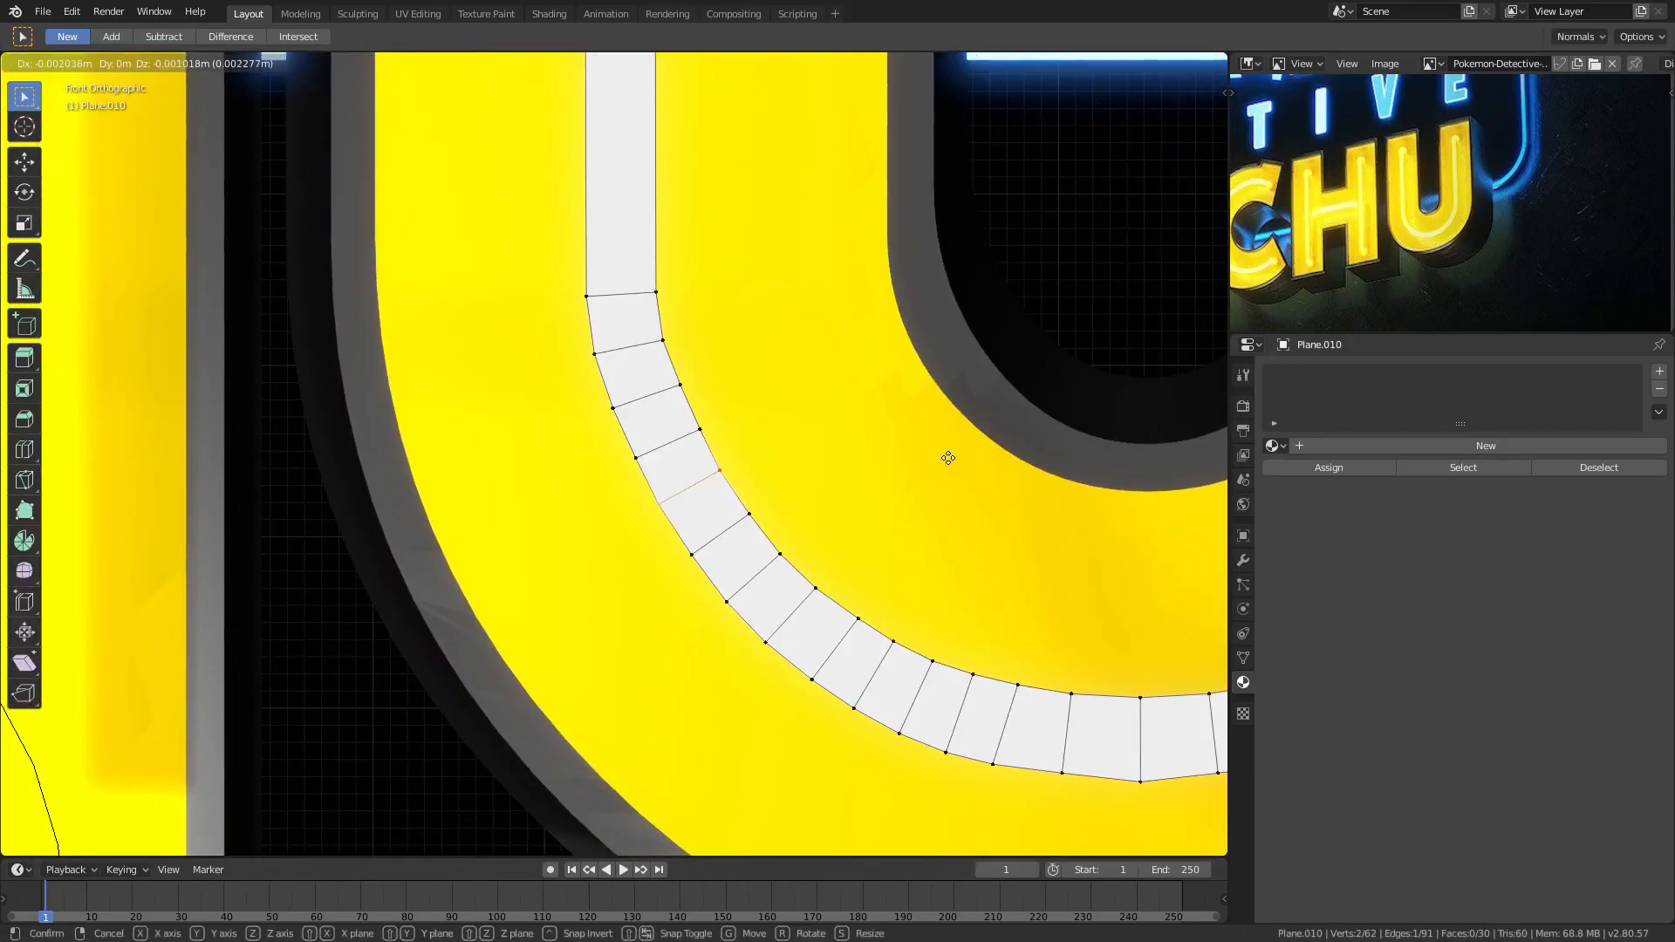
click(948, 458)
scroll(947, 448, down, 5)
key(Tab)
key(Tab)
key(Tab)
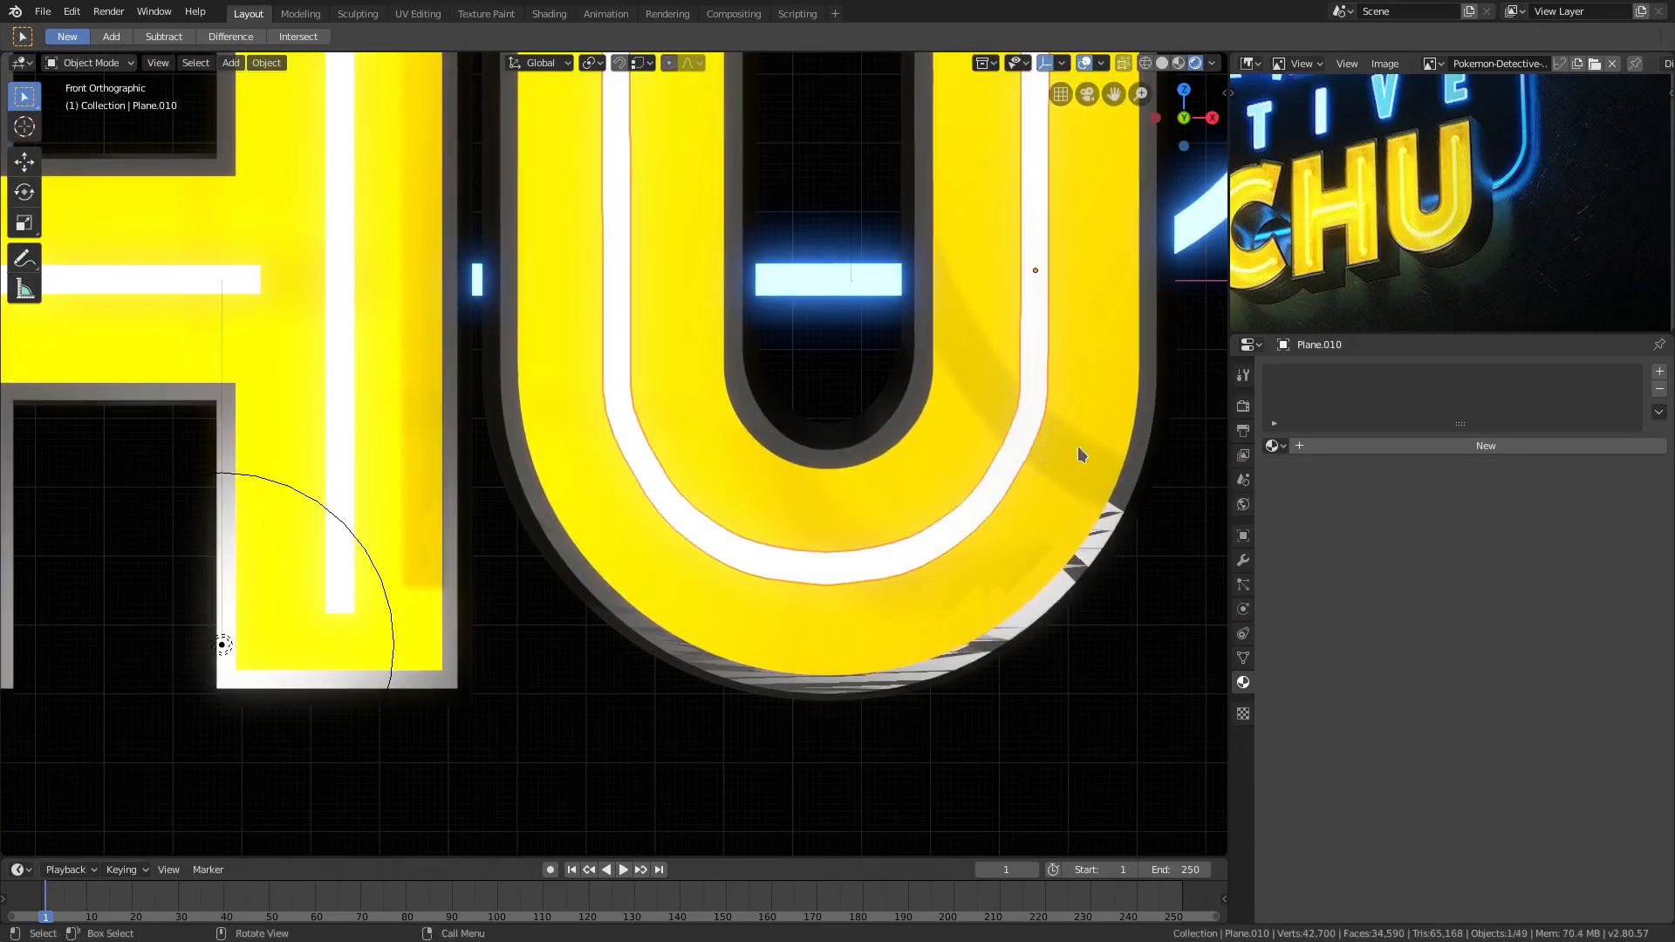
Add a Subdivision Surface modifier to the U strip with 3 viewport and 3 render subdivisions.
click(1243, 563)
click(1394, 375)
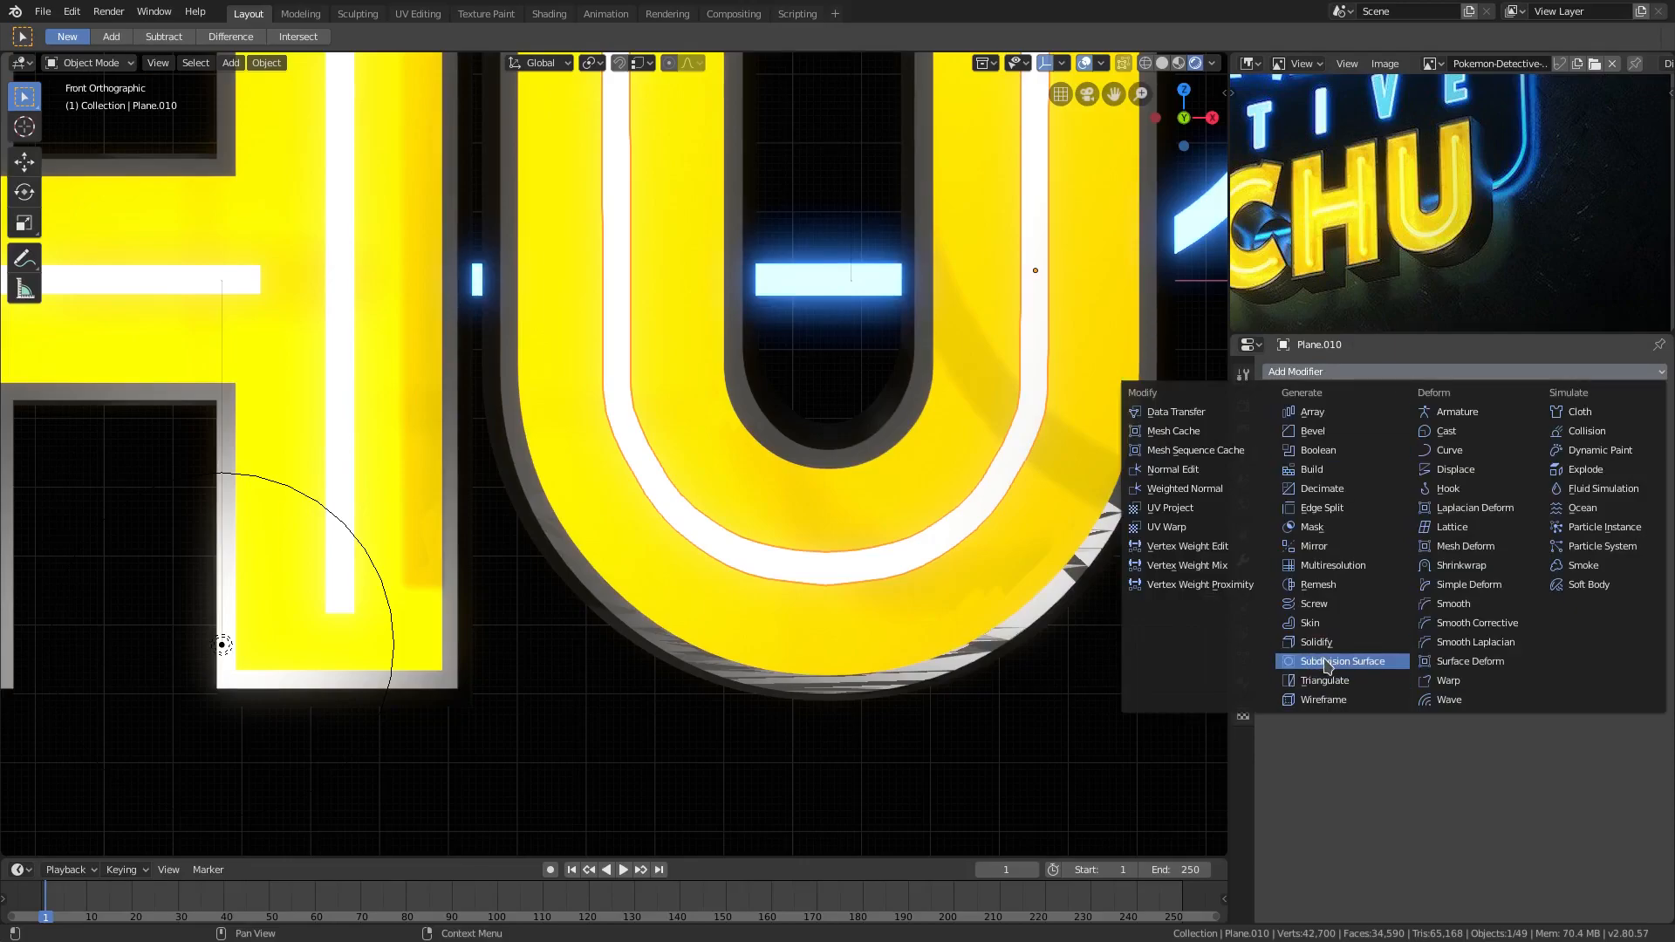
click(1327, 663)
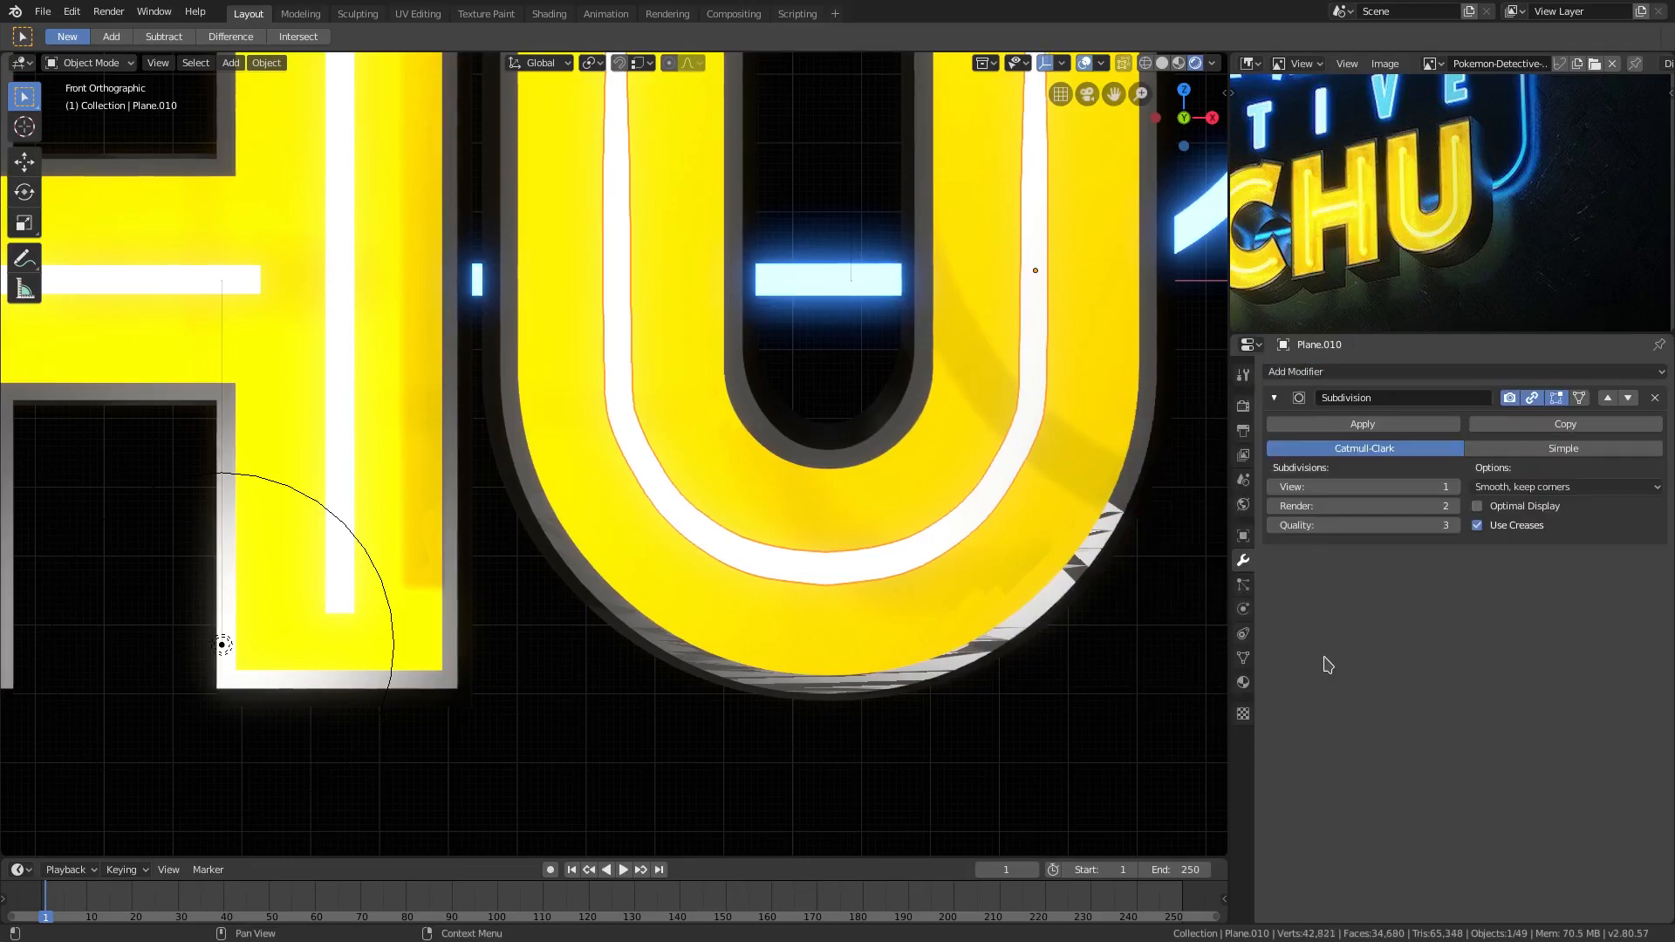
click(1453, 506)
Select the top end edge of the strip's left arm and try to adjust its crease.
scroll(721, 333, down, 2)
scroll(719, 332, up, 6)
key(Tab)
click(679, 162)
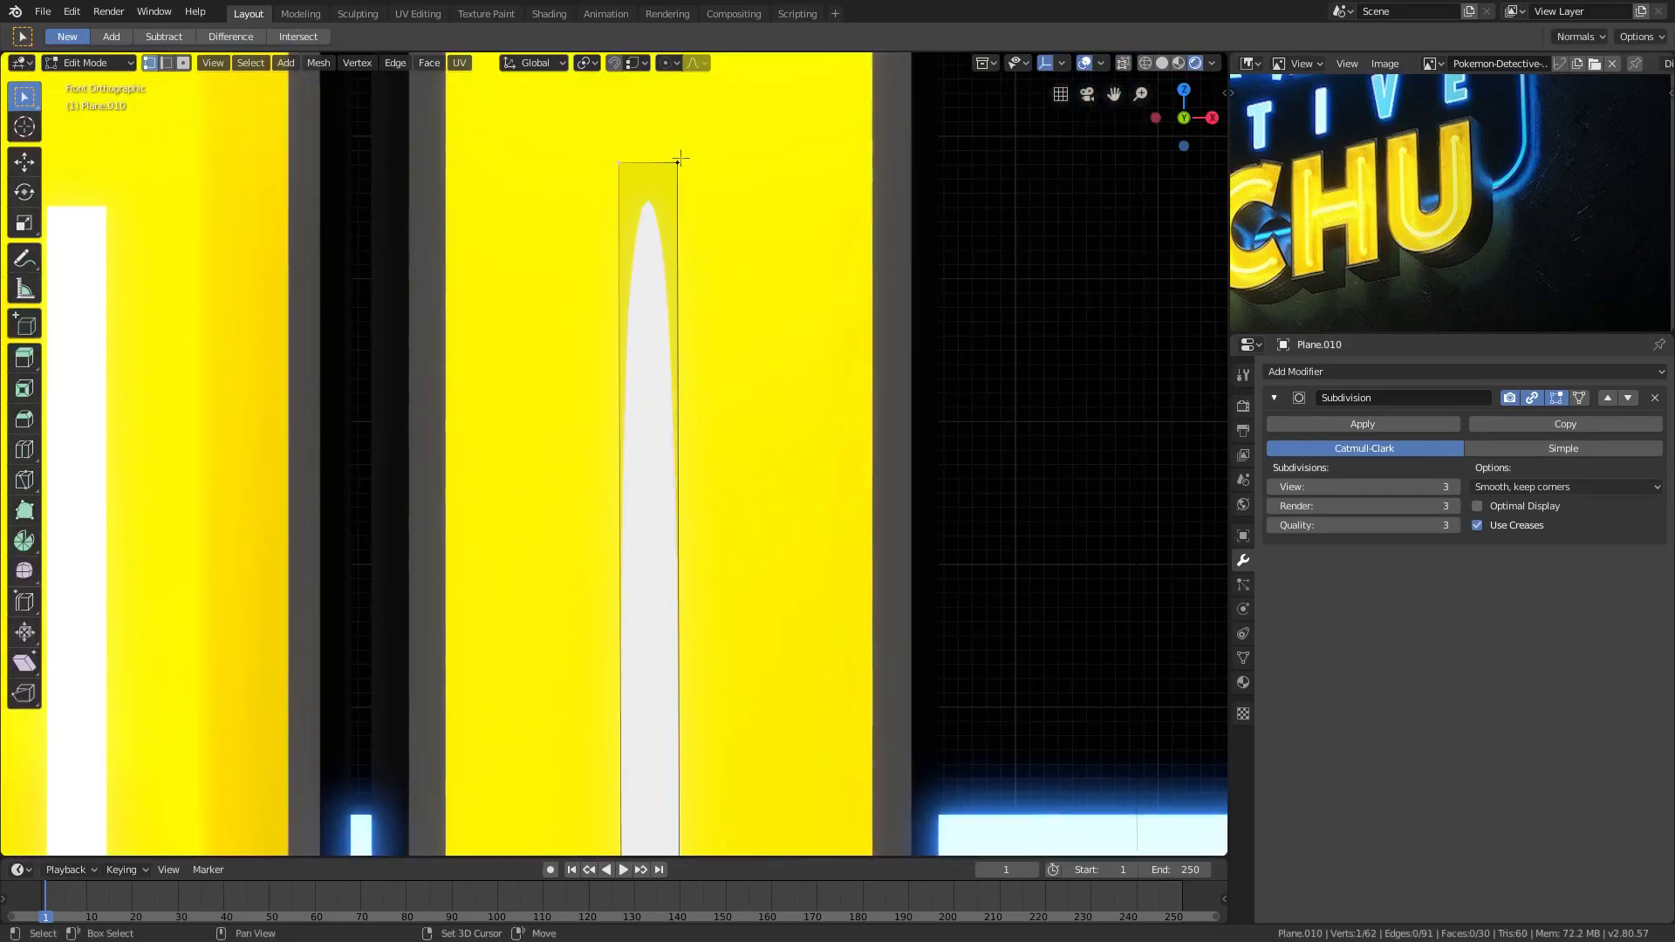
shift+middle_drag(871, 242, 678, 282)
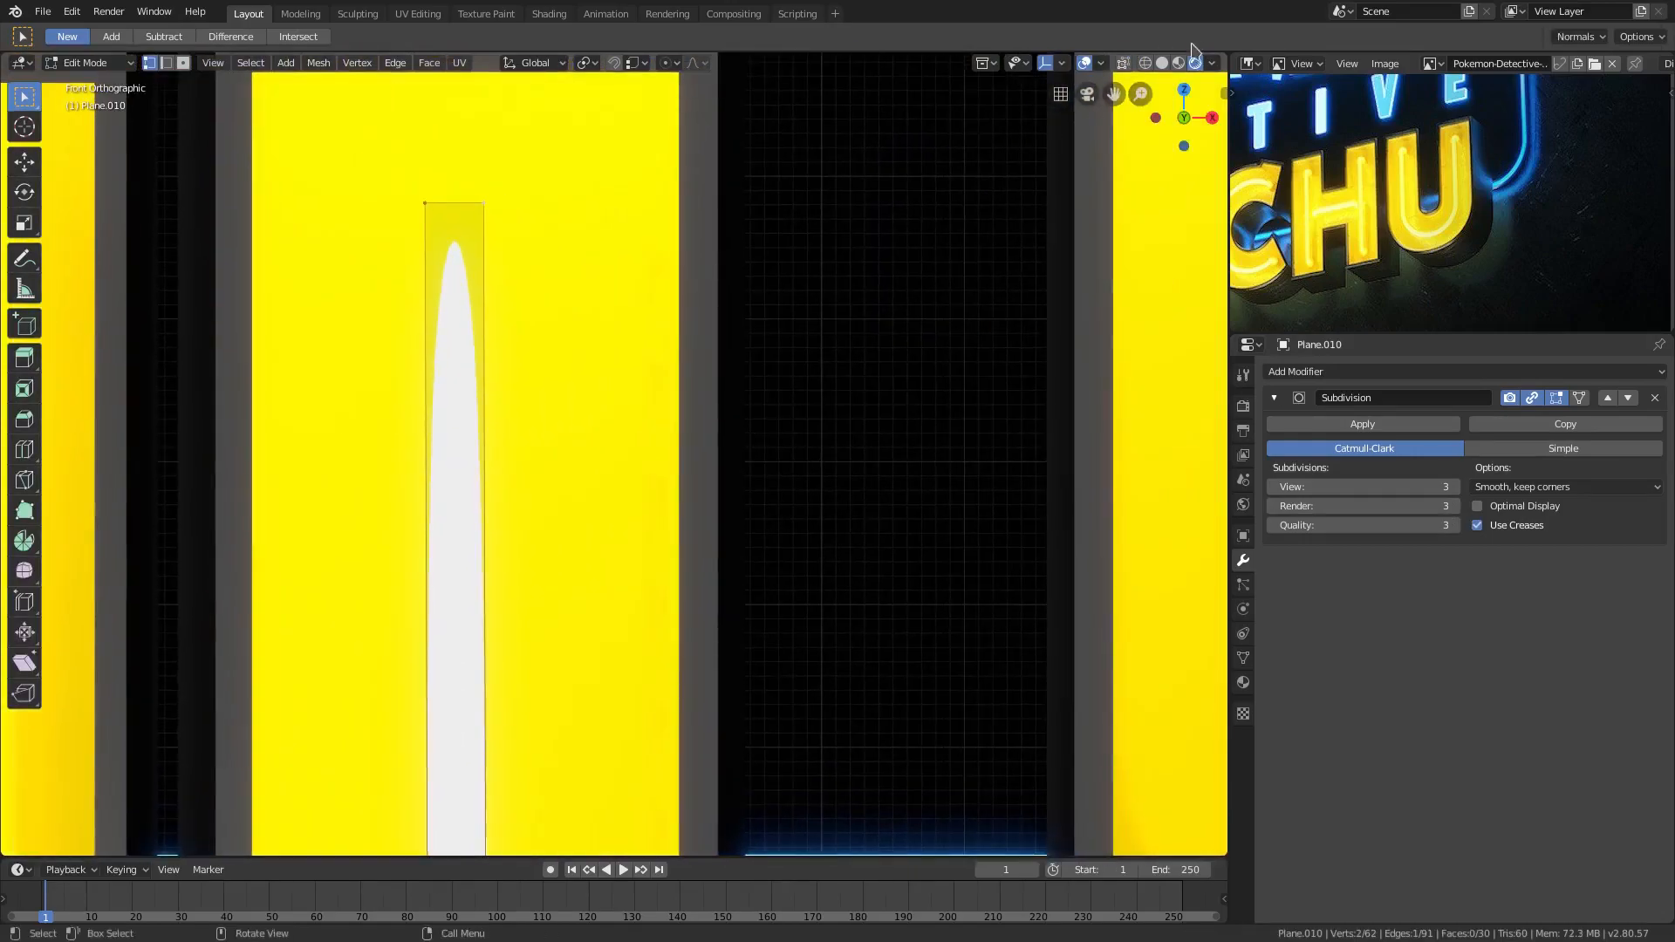
click(1223, 93)
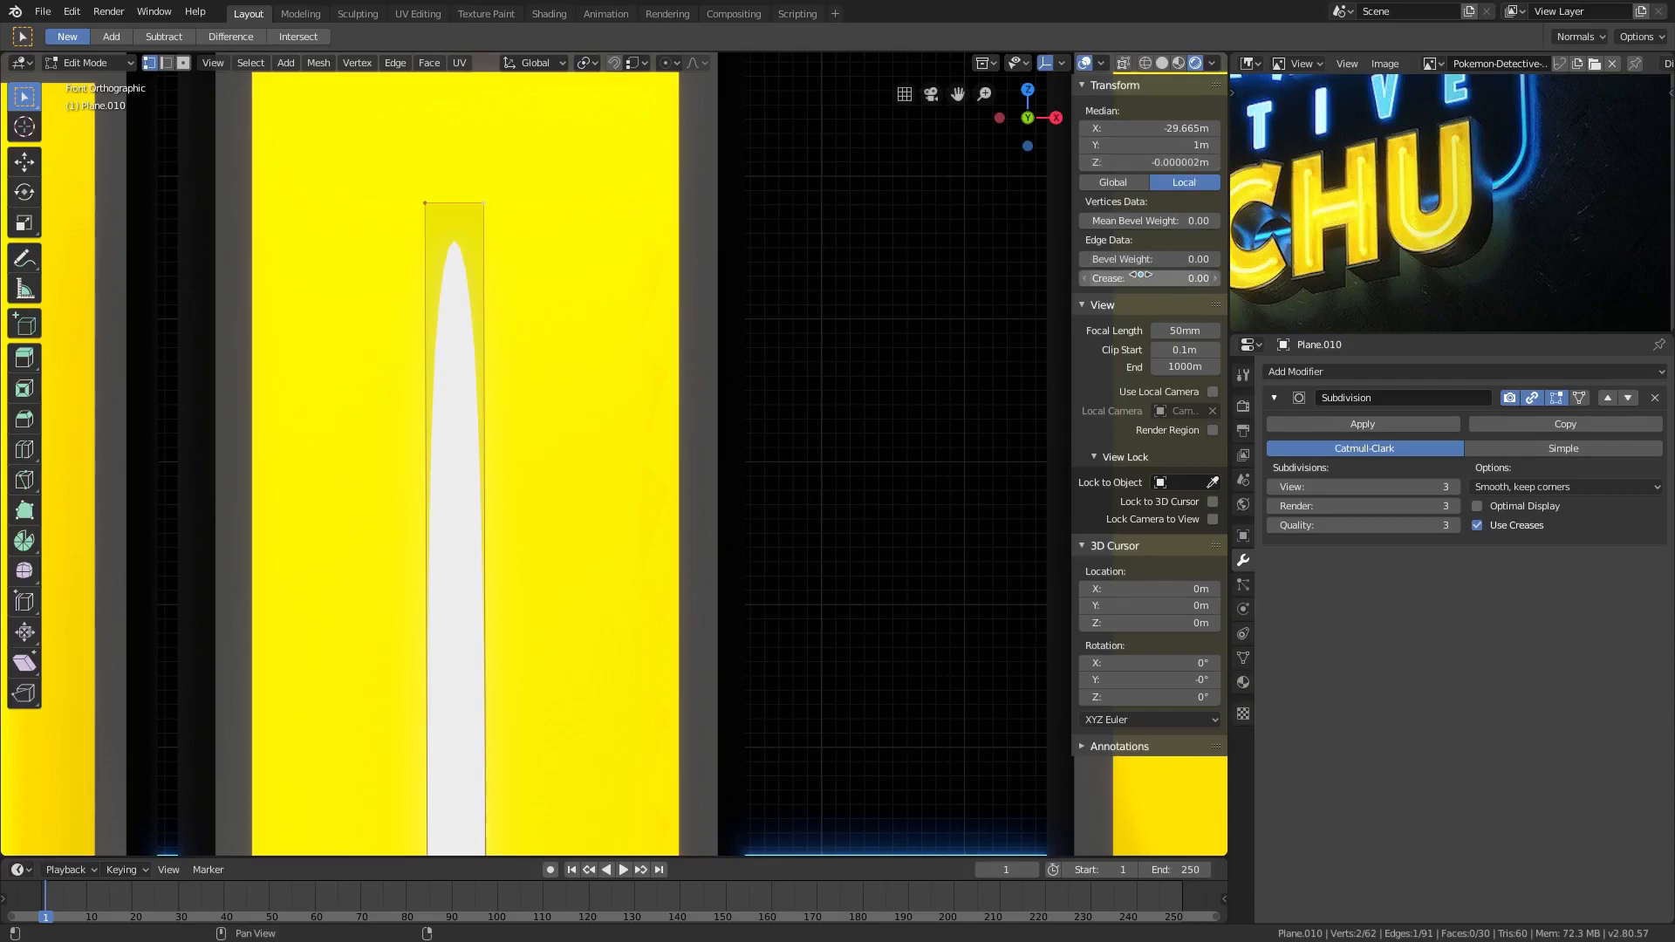
mouse_move(1142, 259)
mouse_down()
mouse_move(1204, 259)
mouse_move(1143, 259)
mouse_move(1213, 278)
mouse_move(1143, 278)
mouse_up()
Add one loop cut across the straight section of each arm of the U strip, undoing the extra cut on the left arm.
scroll(750, 297, down, 2)
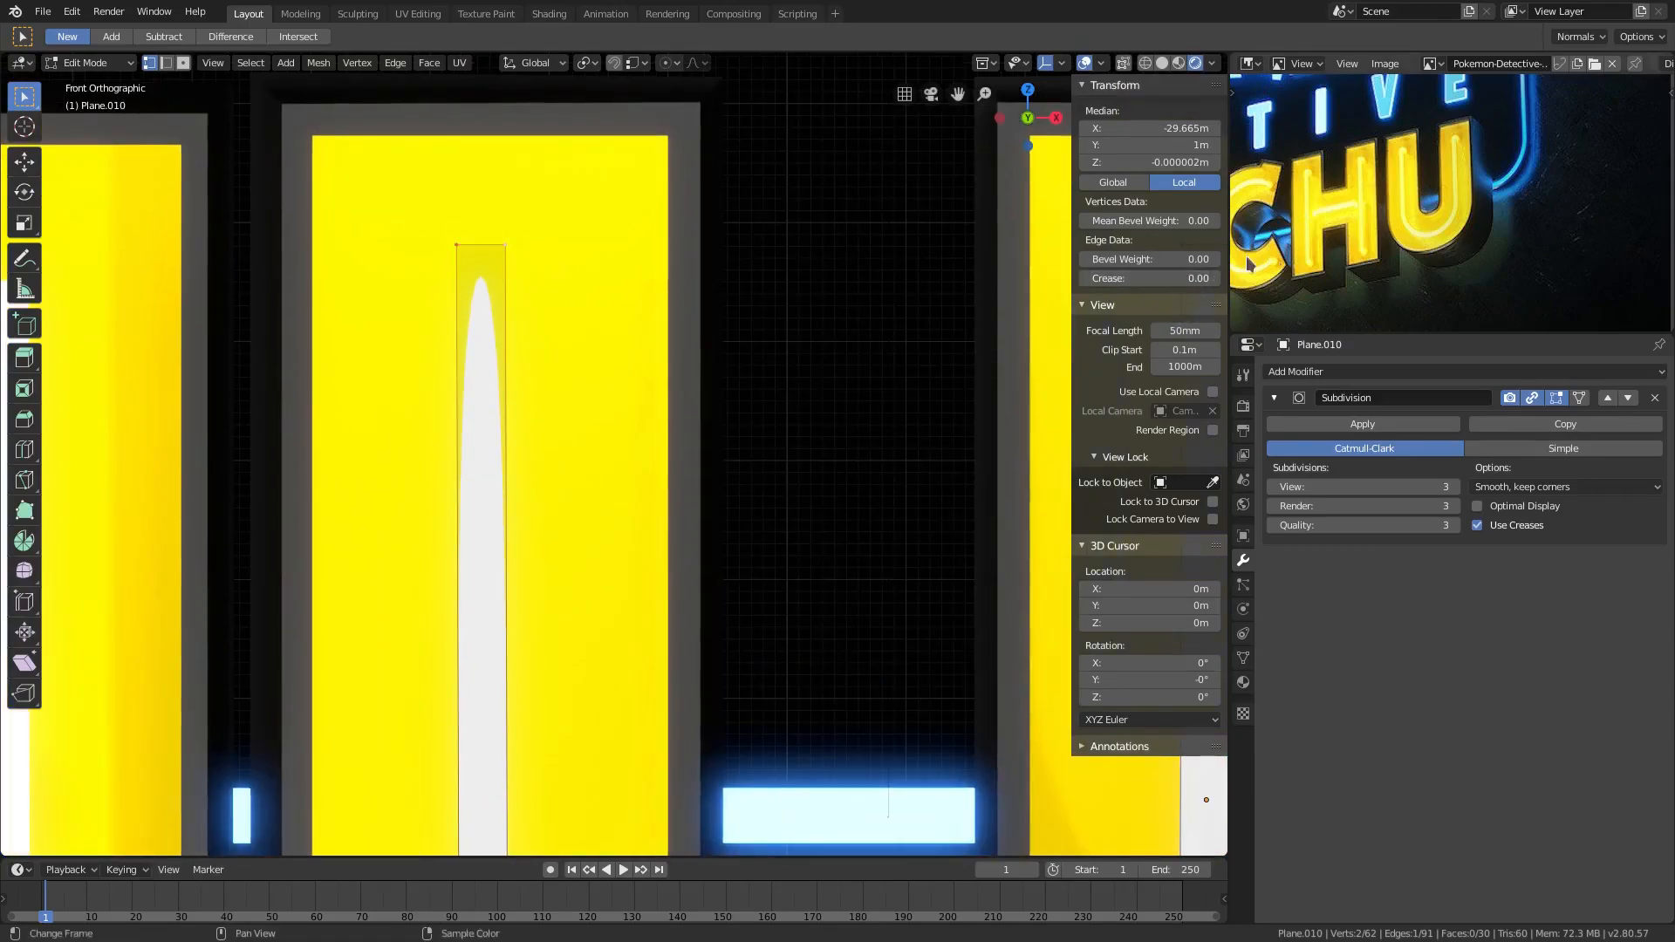
scroll(625, 331, down, 1)
click(30, 452)
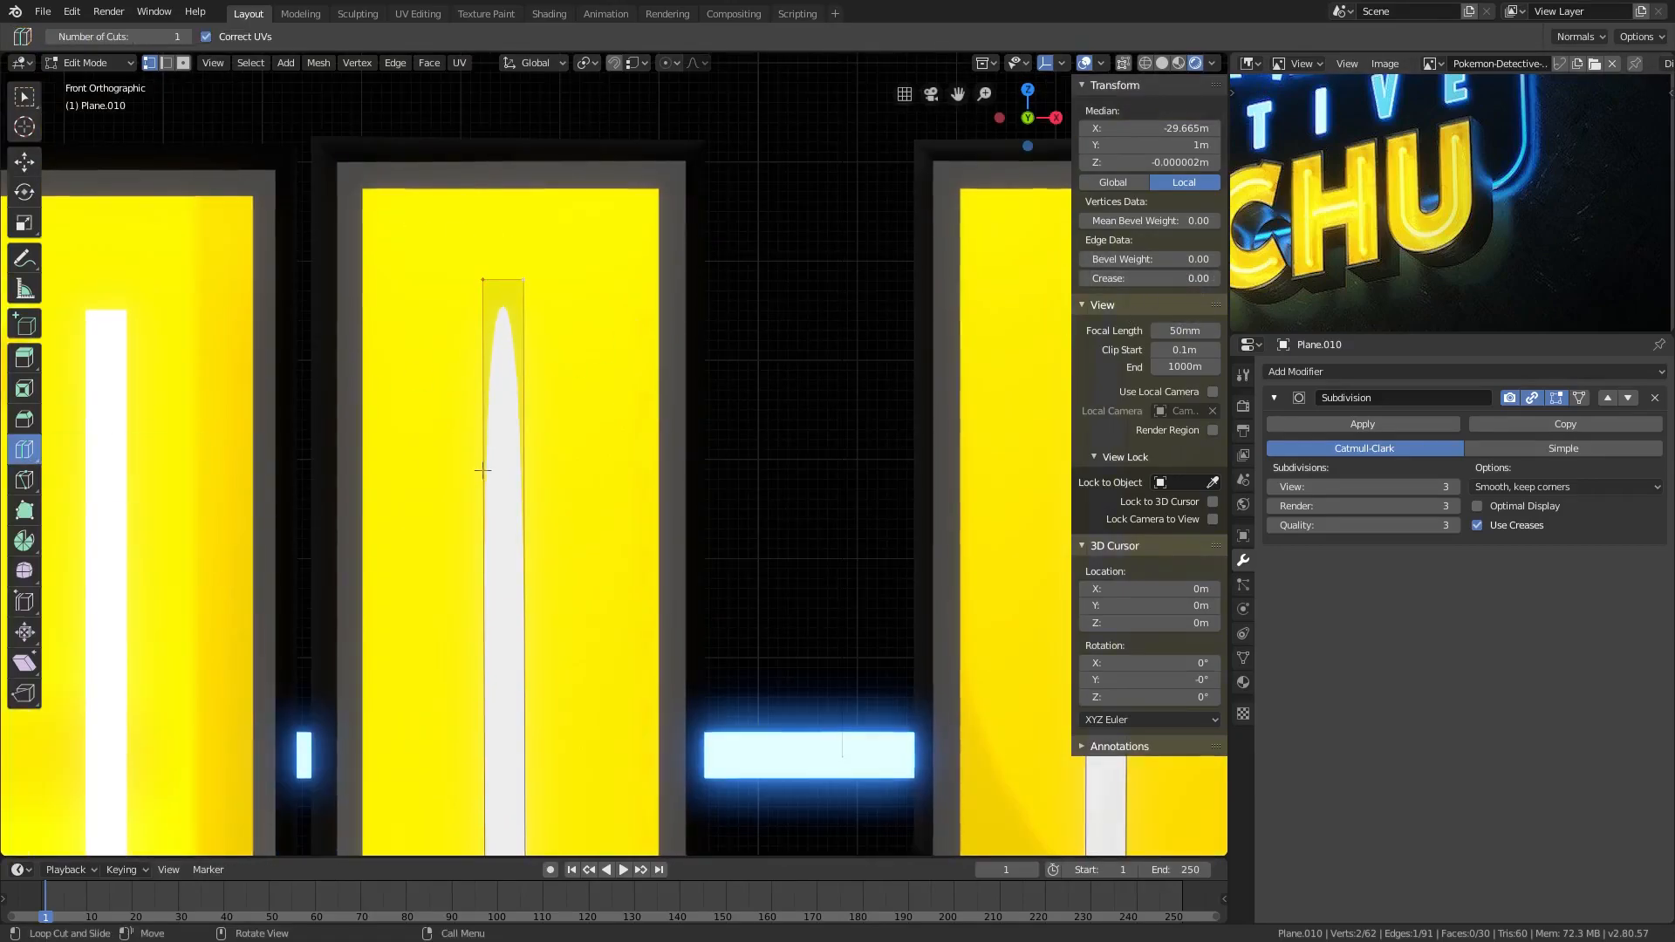
click(494, 586)
scroll(740, 549, down, 3)
scroll(740, 550, down, 1)
click(852, 523)
scroll(786, 515, up, 4)
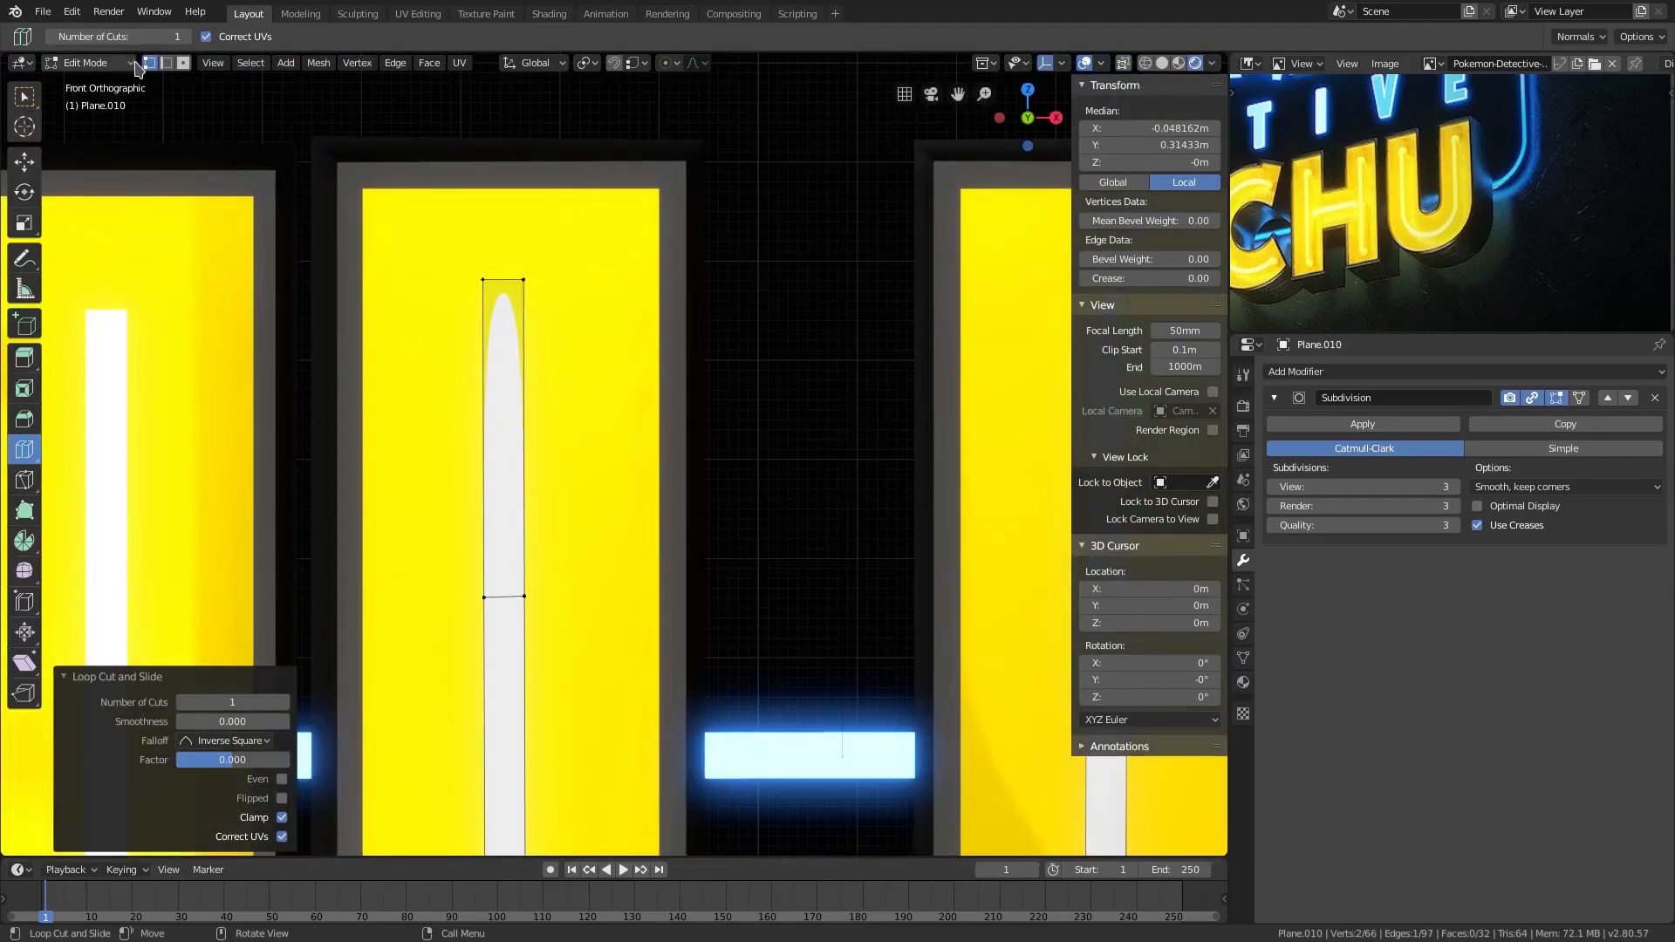
click(486, 579)
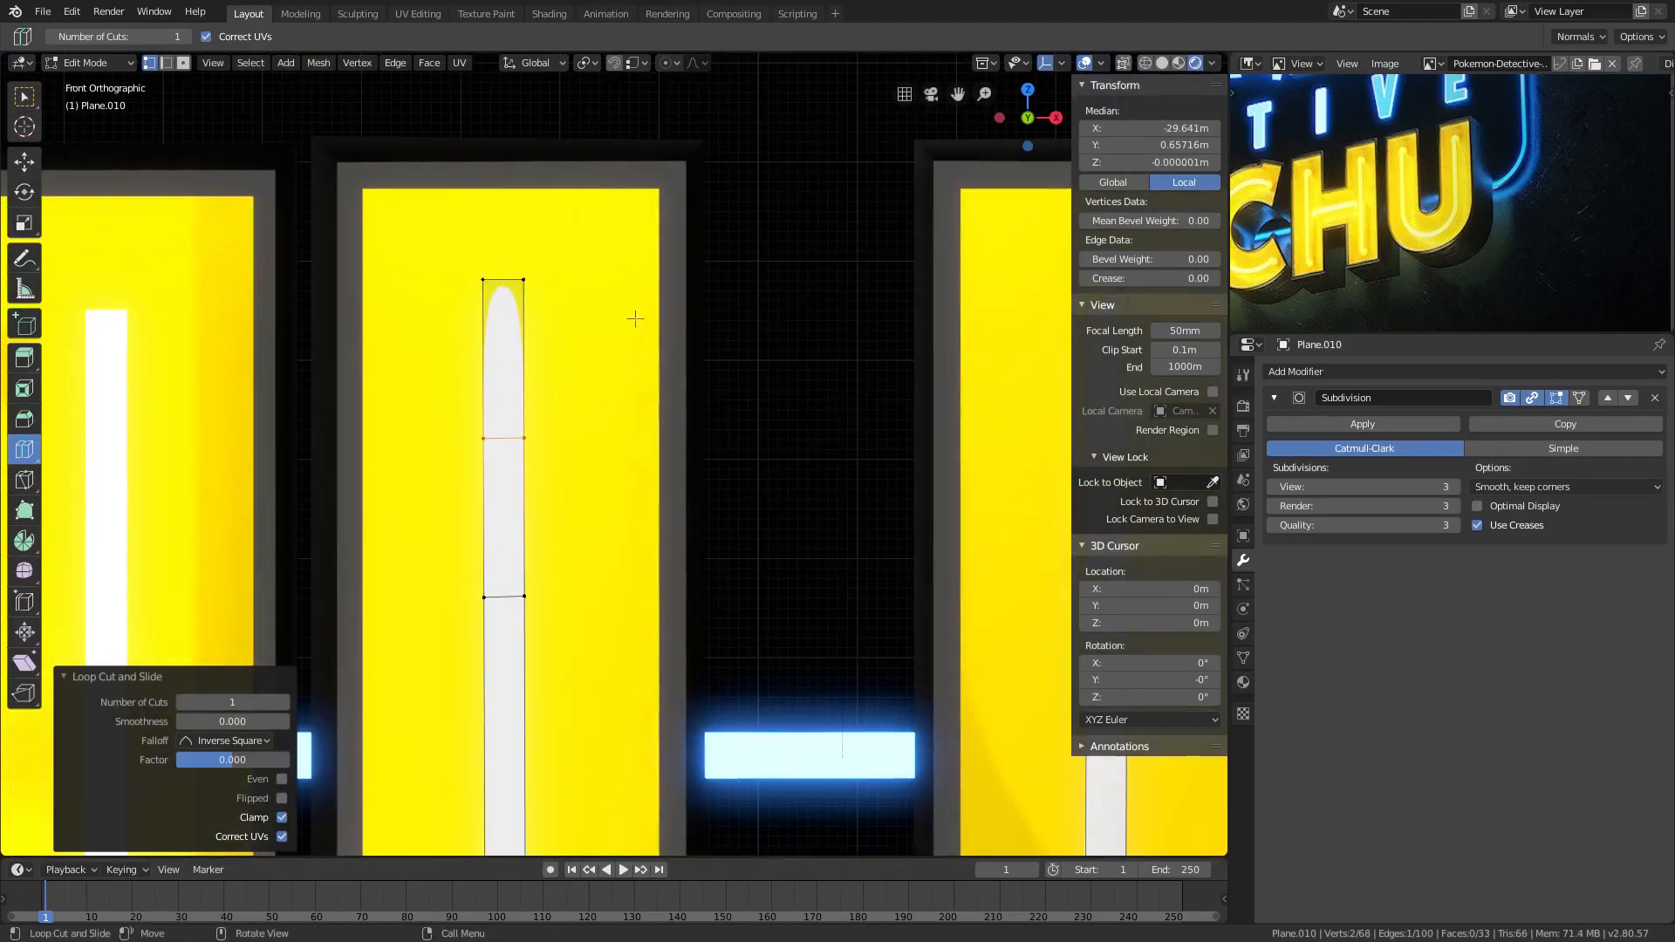
key(ctrl+z)
Select the corner vertices of the end faces on both arms of the U strip and set their mean crease to 1.00.
key(w)
click(499, 588)
shift+click(487, 284)
shift+click(514, 591)
scroll(897, 535, down, 2)
shift+middle_drag(907, 535, 624, 531)
shift+click(654, 553)
shift+click(664, 338)
shift+click(681, 553)
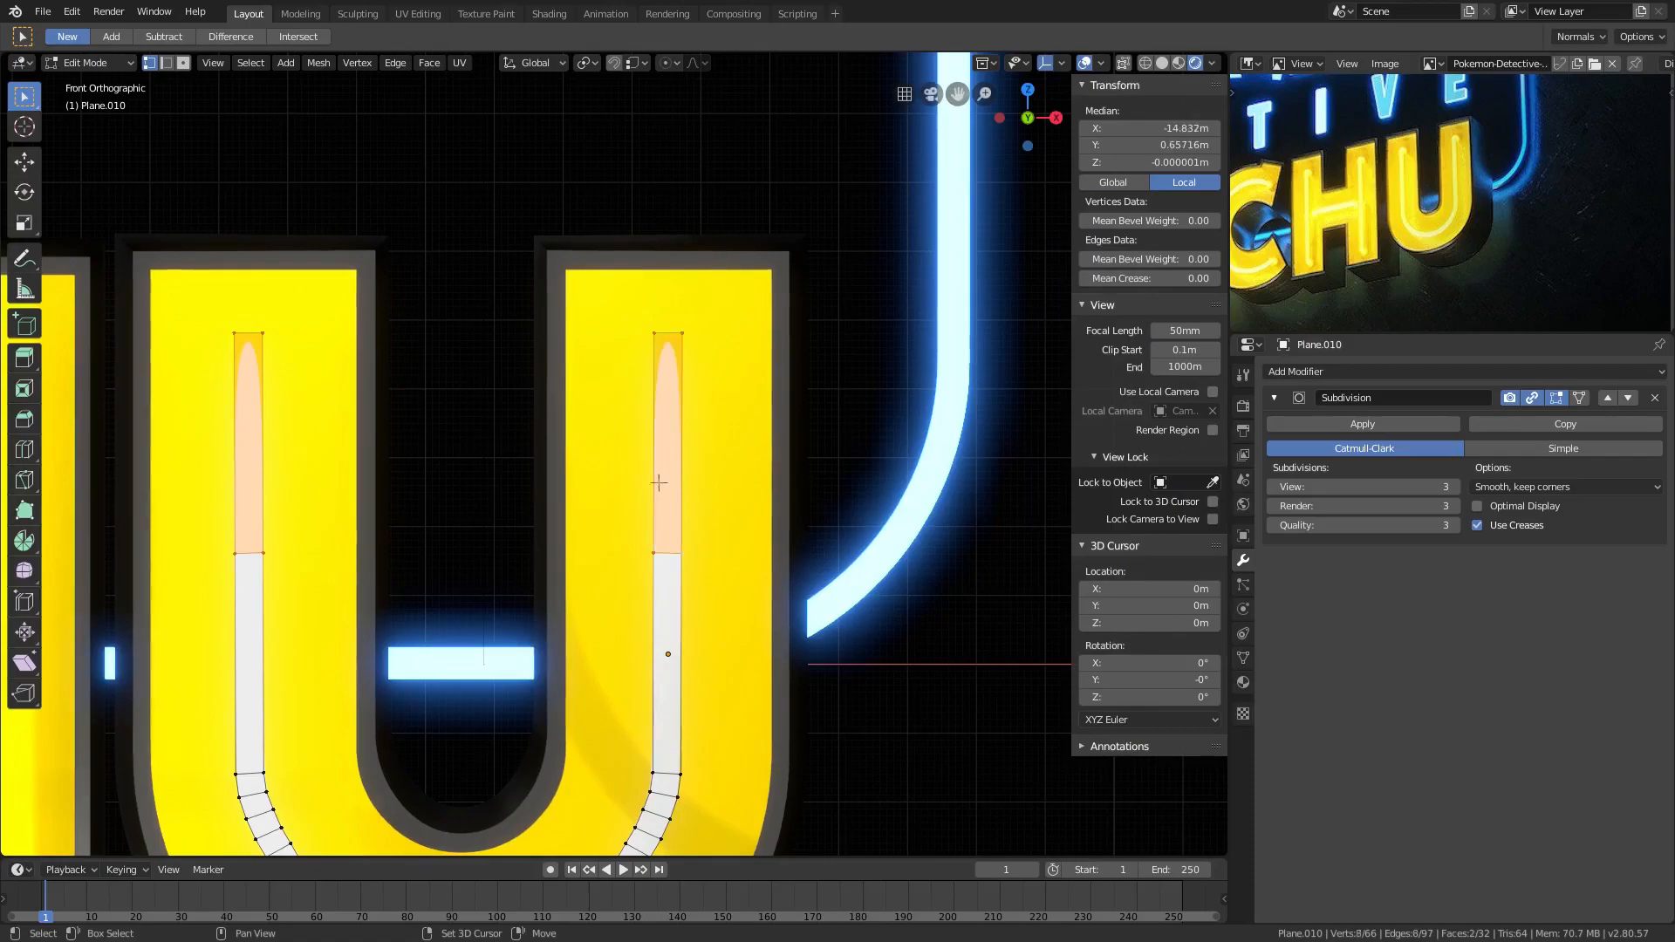
scroll(681, 553, up, 2)
drag(1114, 276, 1217, 277)
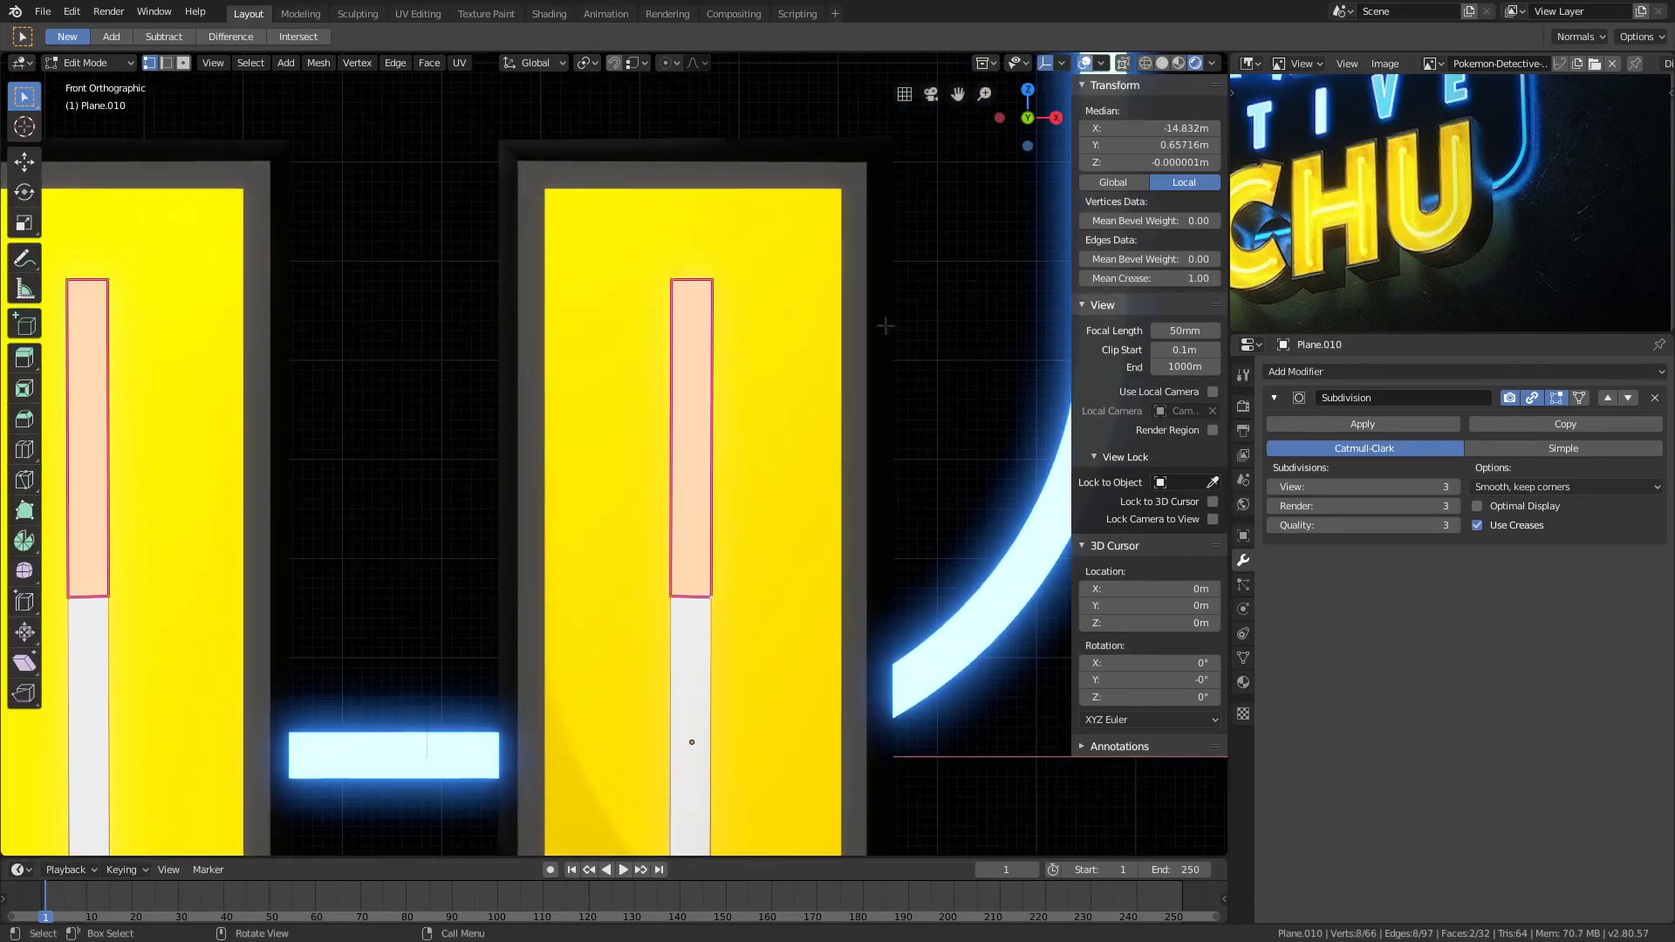
key(Tab)
Compare the U strip's curve with and without the Subdivision modifier, both close up and at full logo scale.
scroll(792, 367, down, 3)
shift+middle_drag(573, 377, 774, 322)
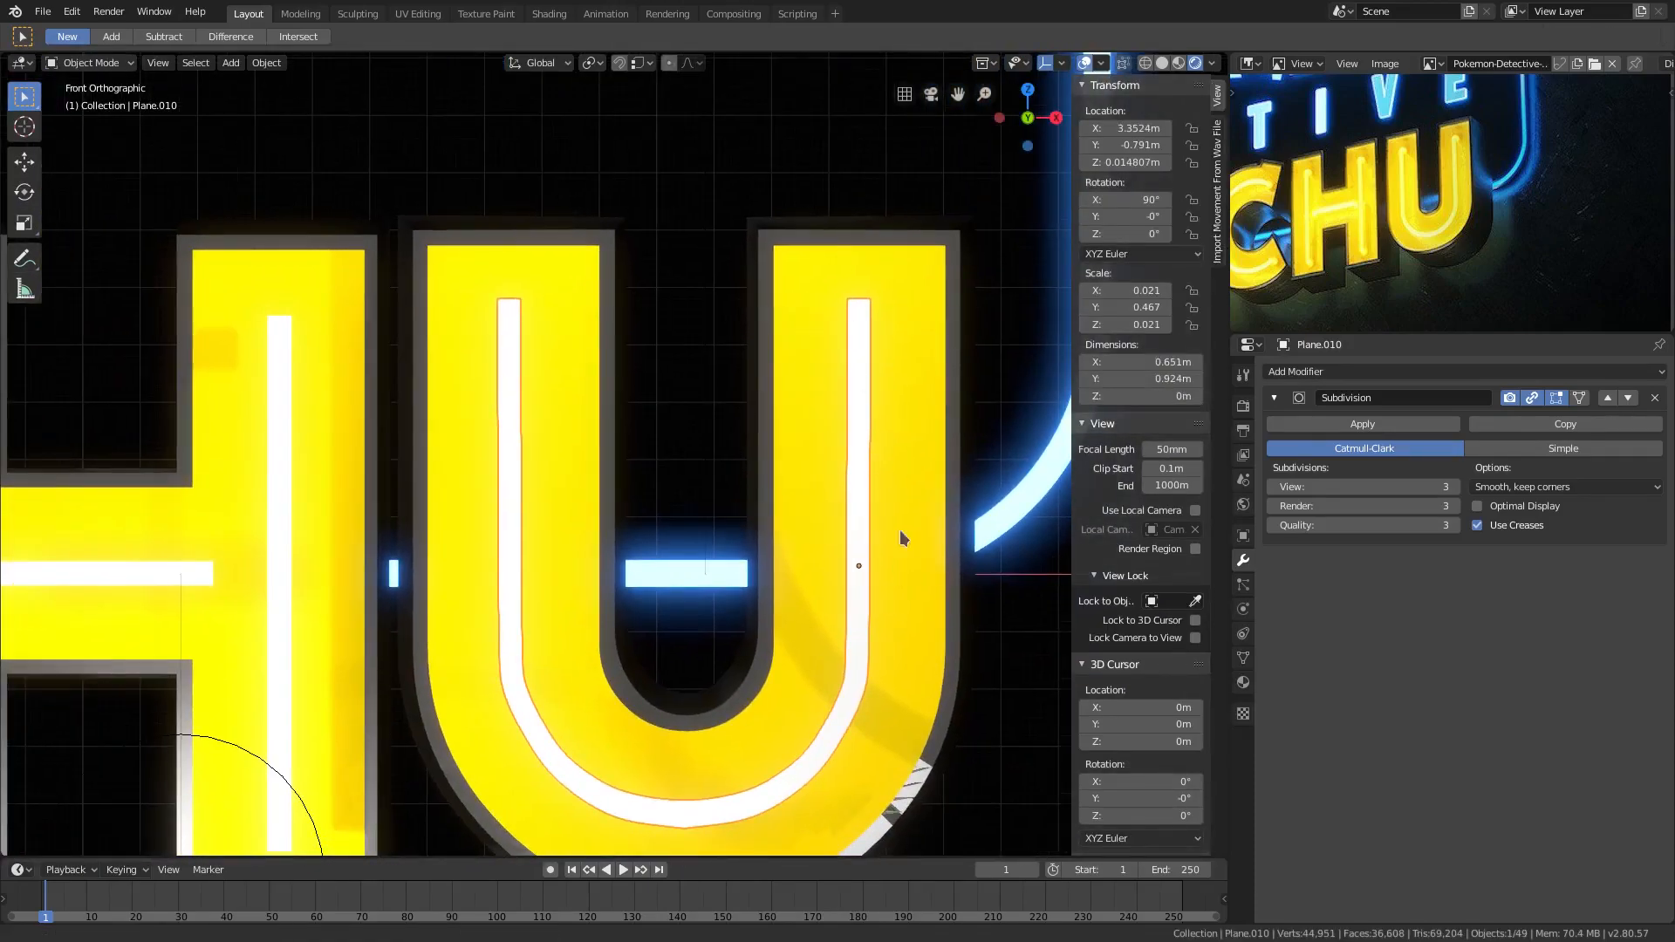
scroll(898, 568, down, 1)
scroll(509, 314, up, 6)
scroll(1014, 714, down, 5)
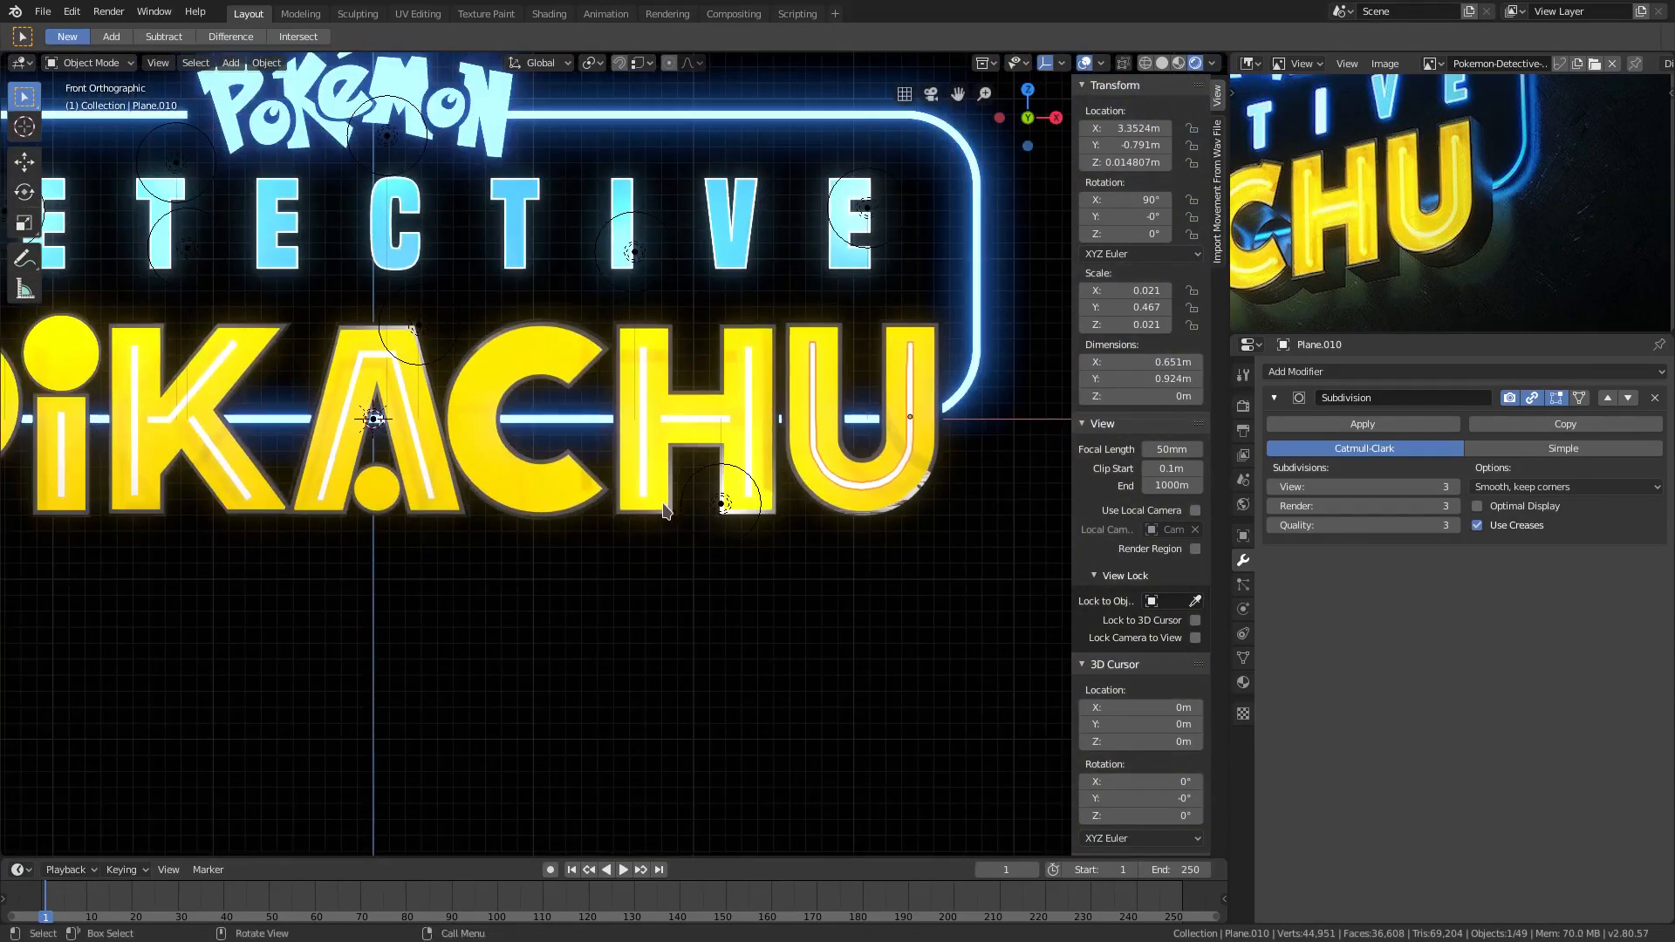
scroll(674, 506, up, 5)
click(1510, 399)
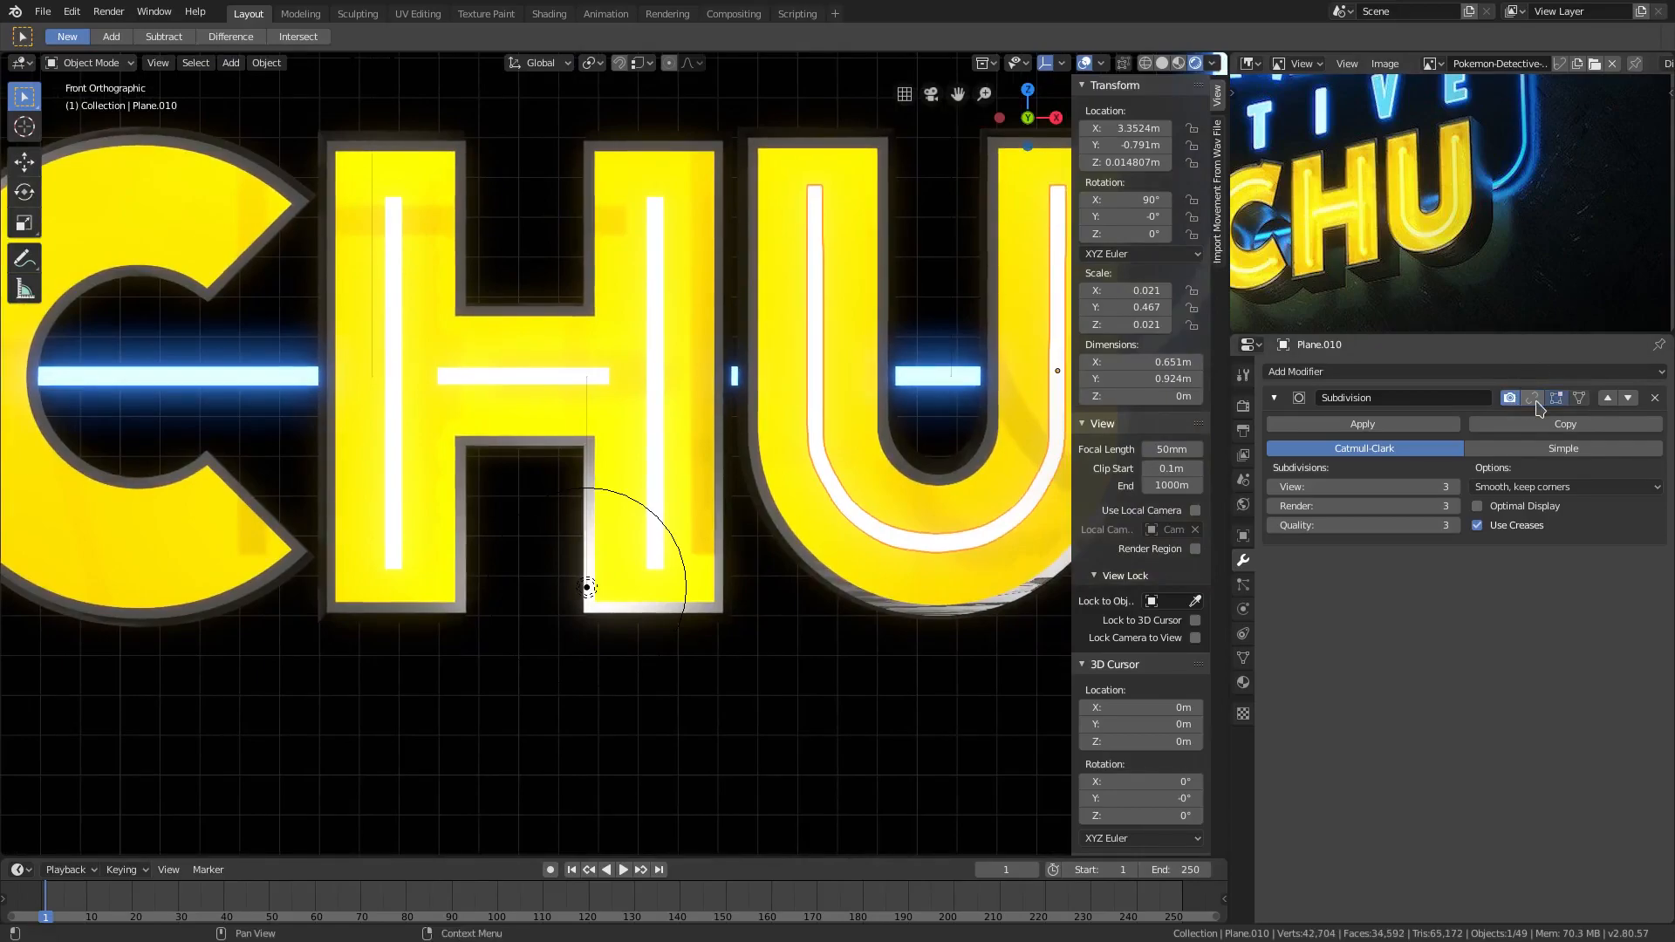
click(1654, 398)
key(ctrl+z)
key(ctrl+shift+z)
key(ctrl+z)
key(ctrl+shift+z)
key(ctrl+z)
scroll(681, 474, down, 5)
scroll(706, 476, down, 2)
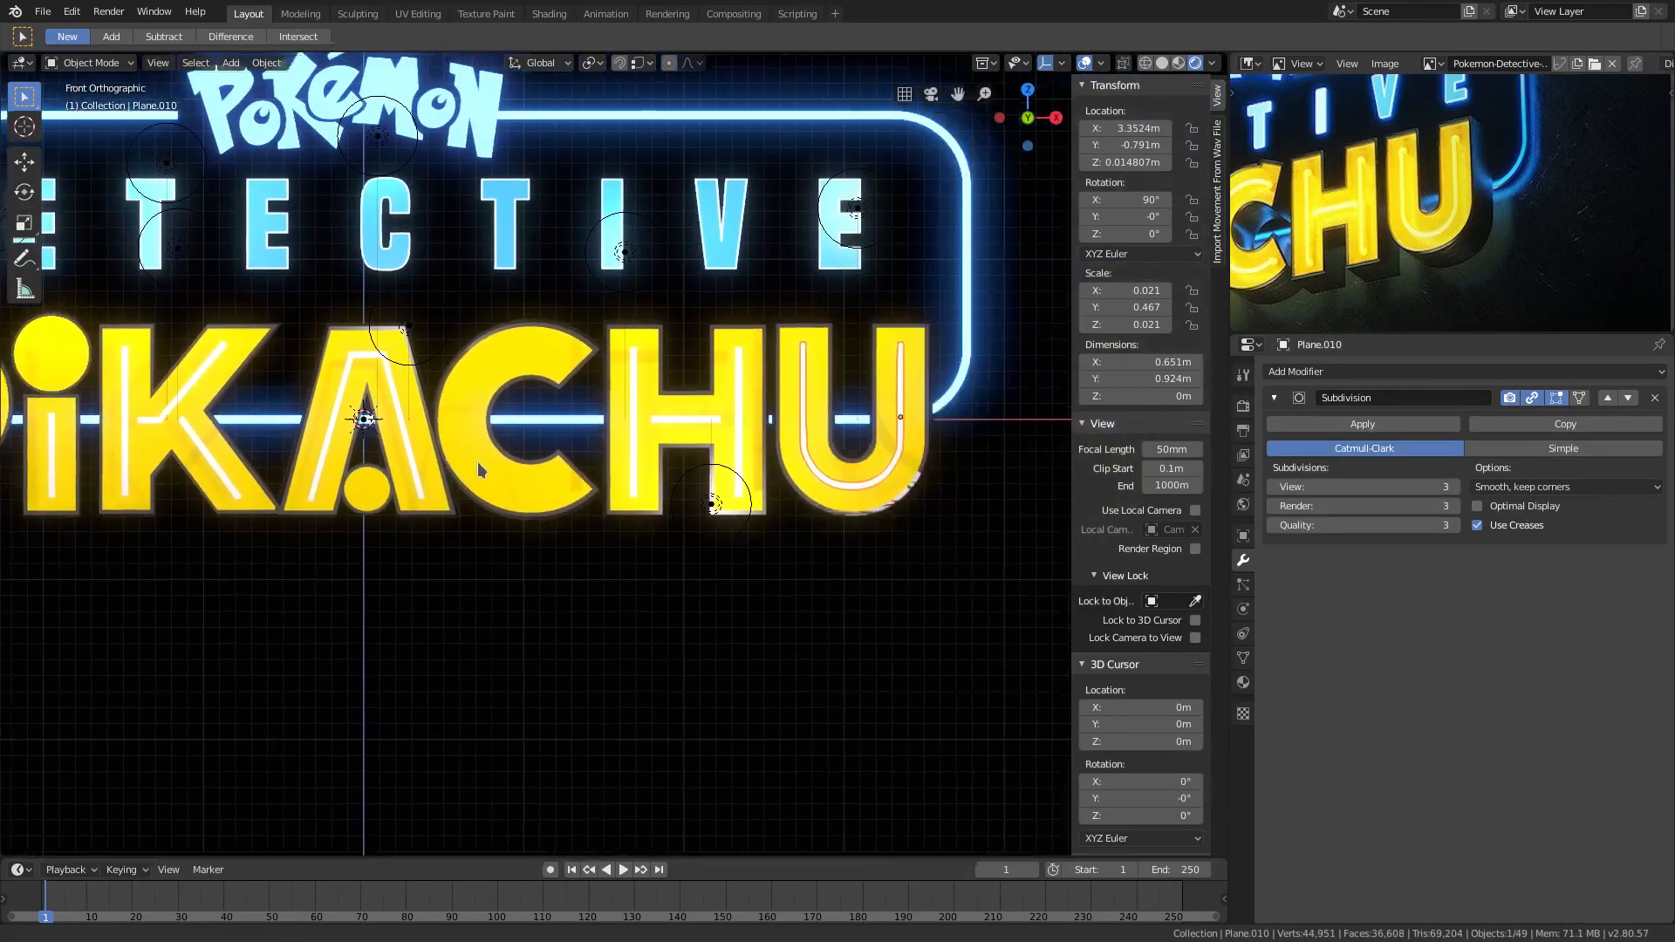
scroll(766, 474, up, 8)
shift+middle_drag(827, 347, 444, 452)
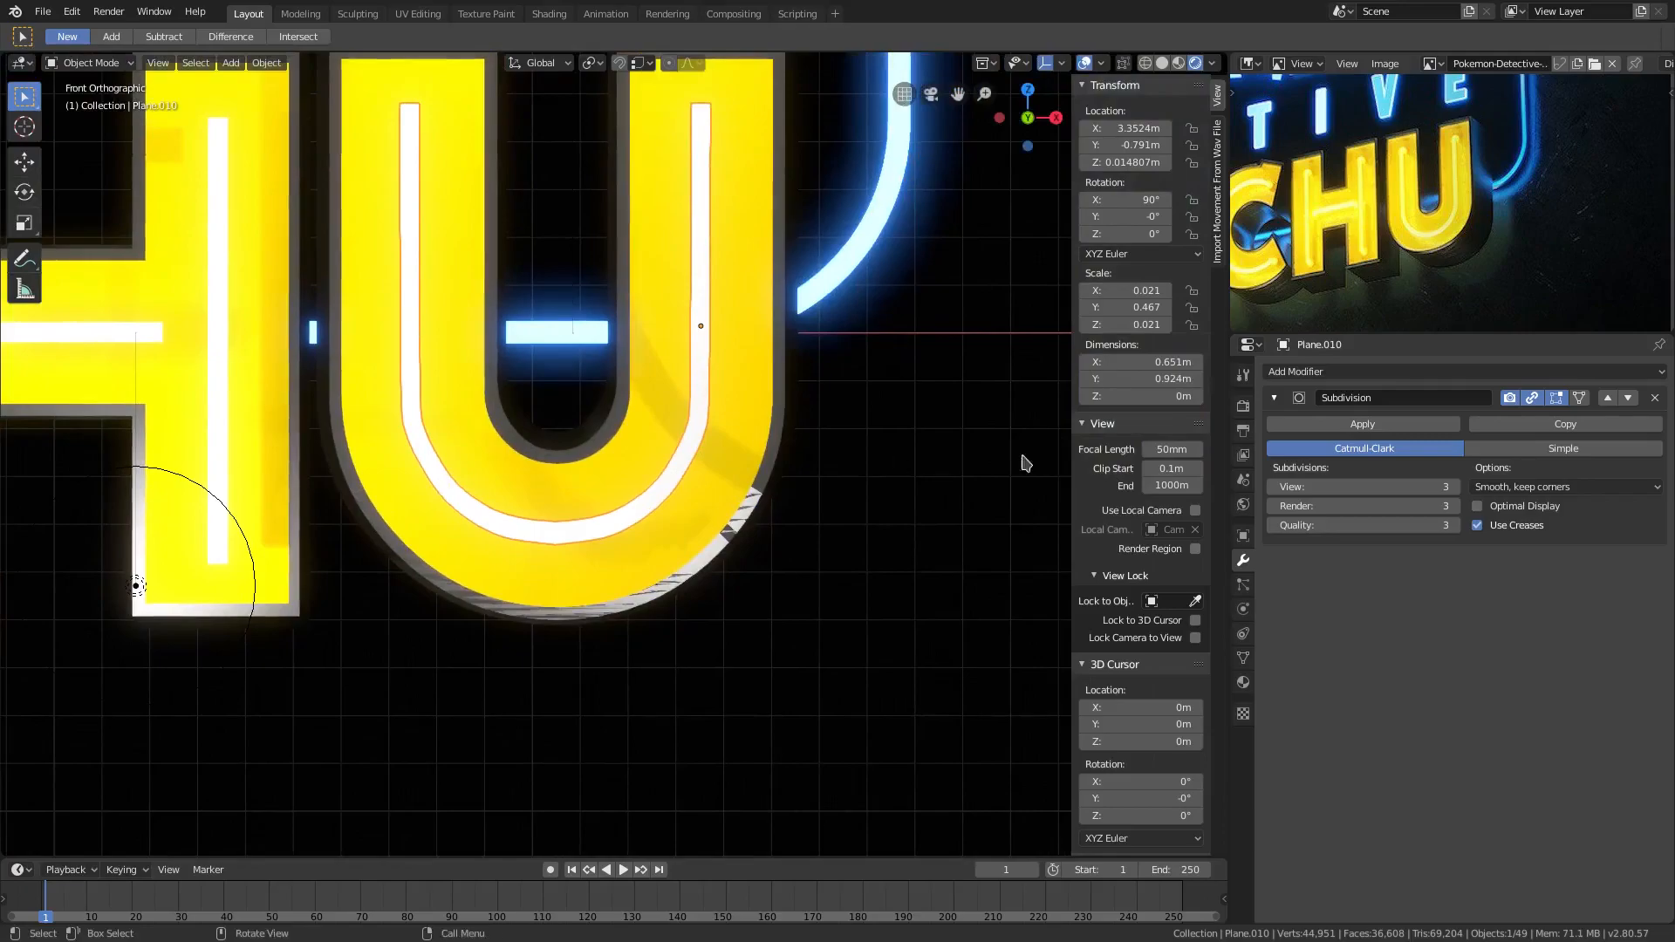
click(1654, 398)
key(ctrl+z)
click(1655, 398)
key(ctrl+z)
click(1655, 398)
key(ctrl+z)
click(1655, 398)
key(ctrl+z)
click(1655, 398)
key(ctrl+z)
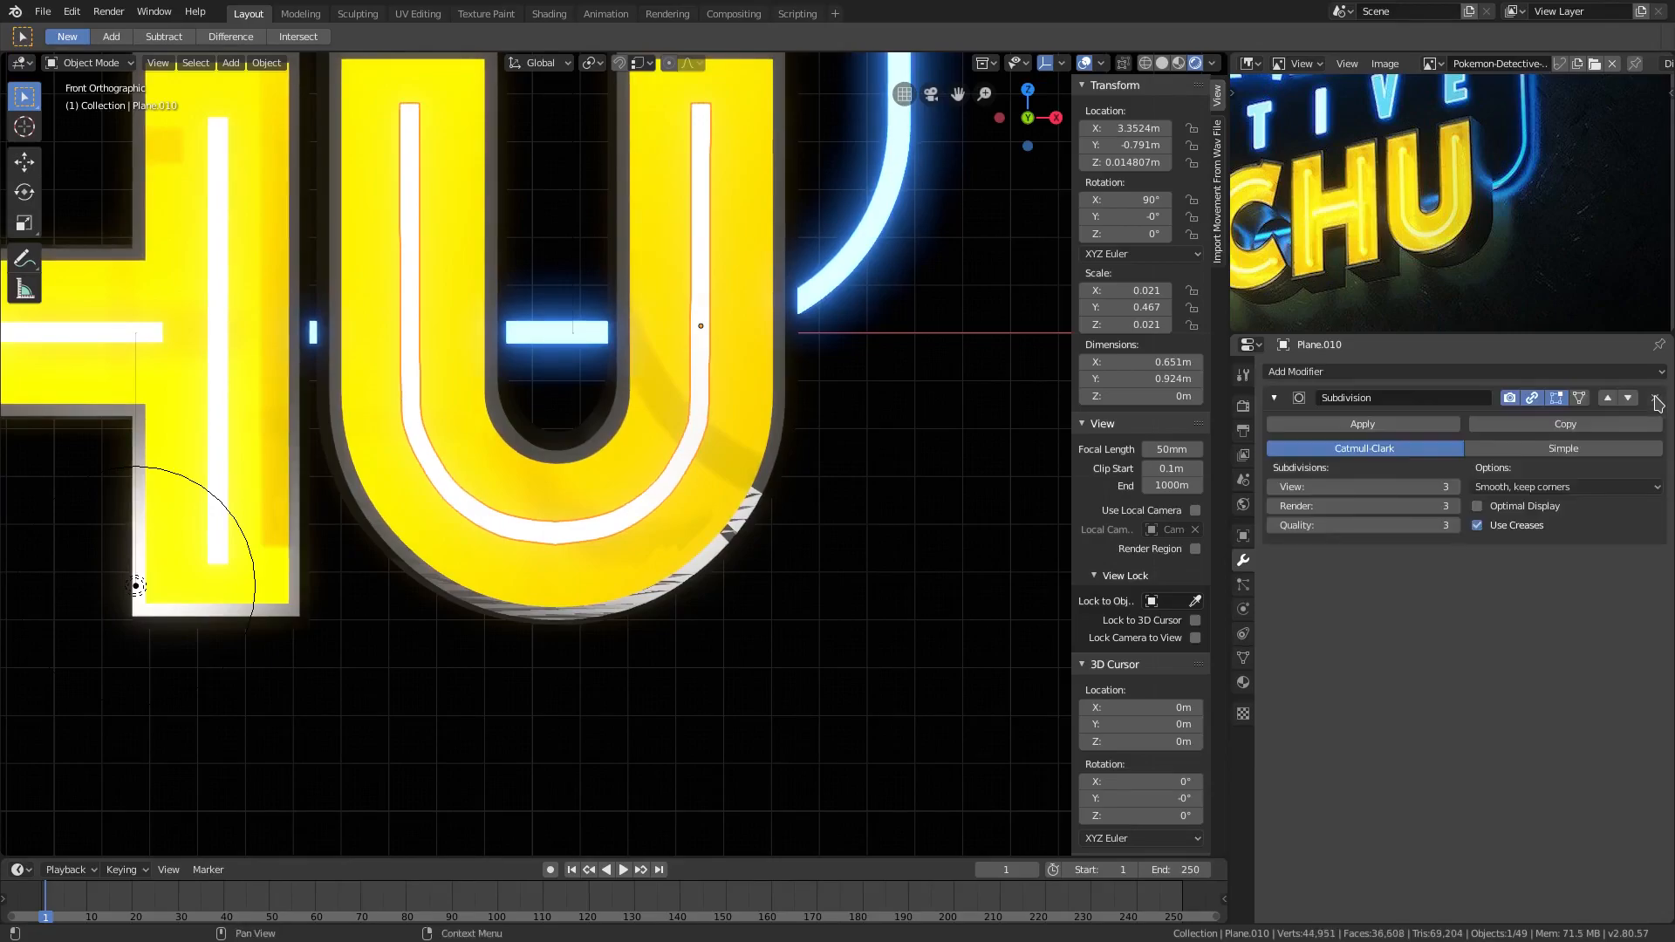
Remove the Subdivision modifier from the U strip.
click(1655, 398)
scroll(829, 397, down, 6)
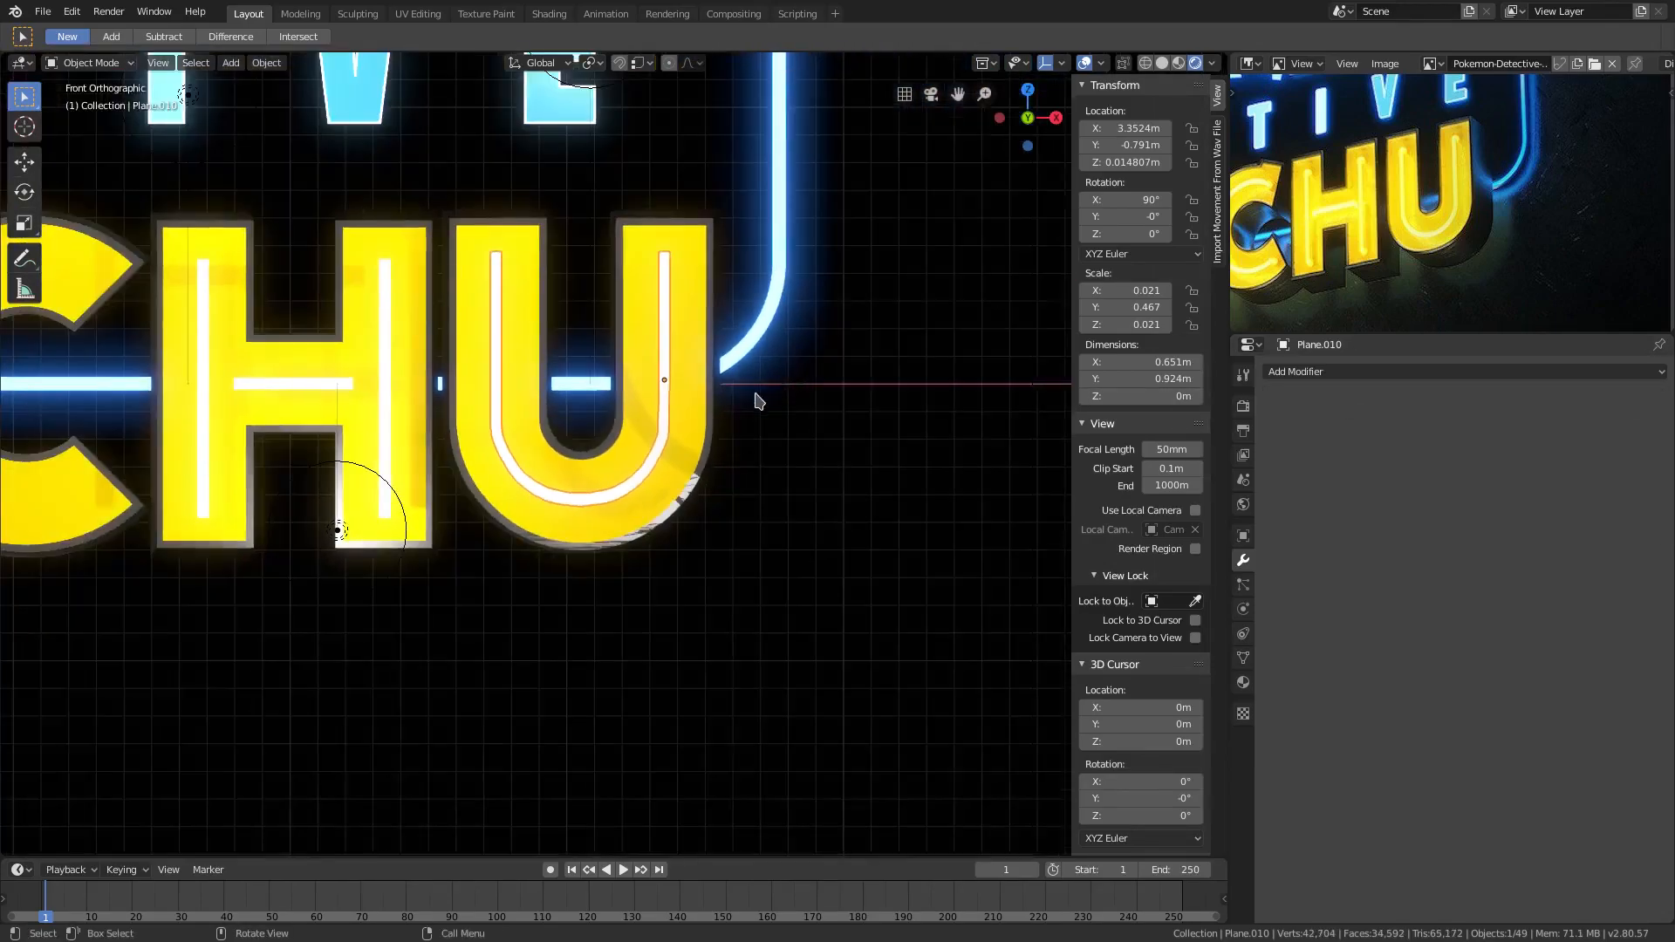
scroll(651, 438, down, 3)
scroll(765, 401, up, 4)
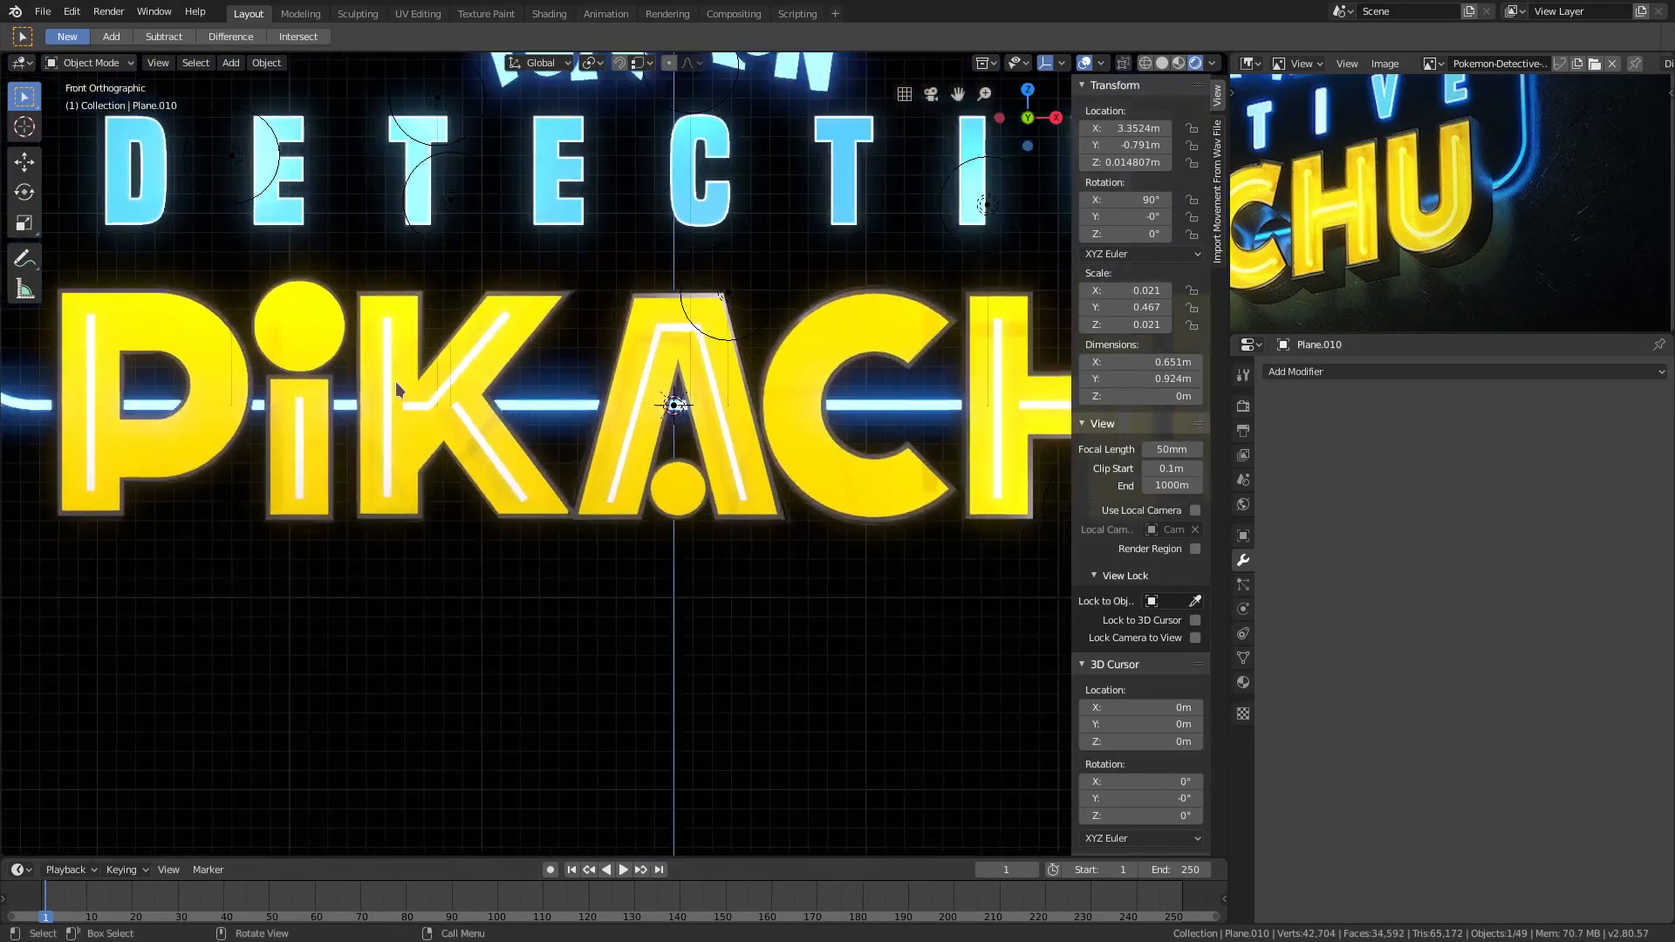
Check the i's dot in the reference image and add an unfilled 32-vertex mesh circle for its strip.
scroll(765, 403, up, 6)
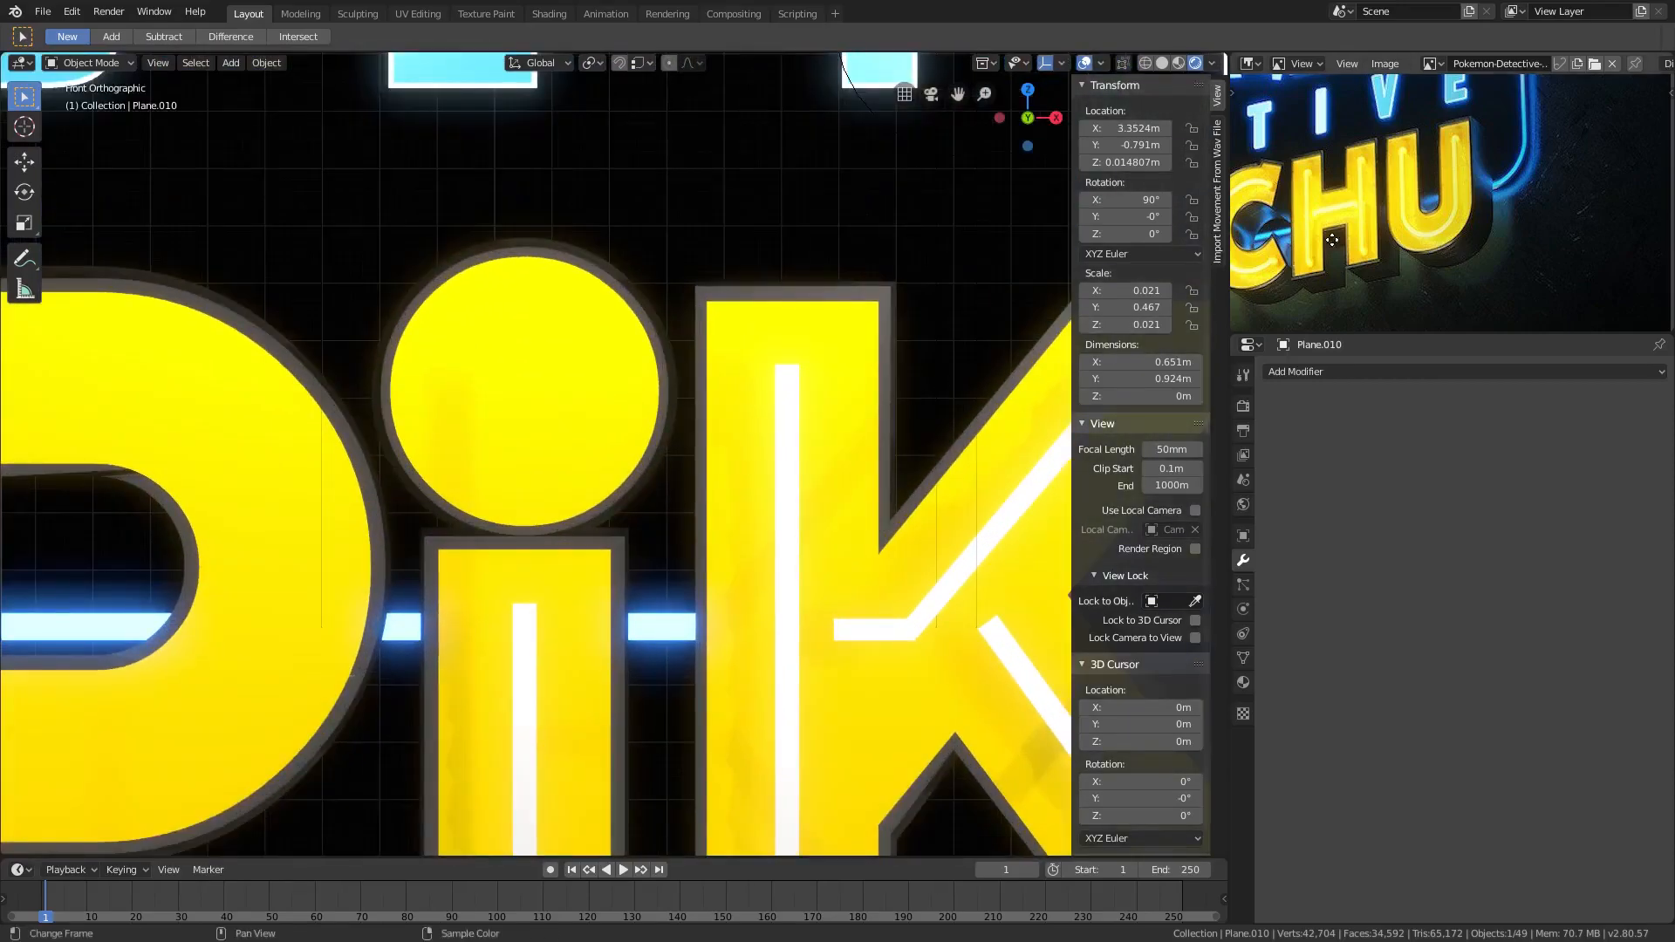
middle_drag(1323, 163, 1413, 198)
scroll(1418, 201, up, 5)
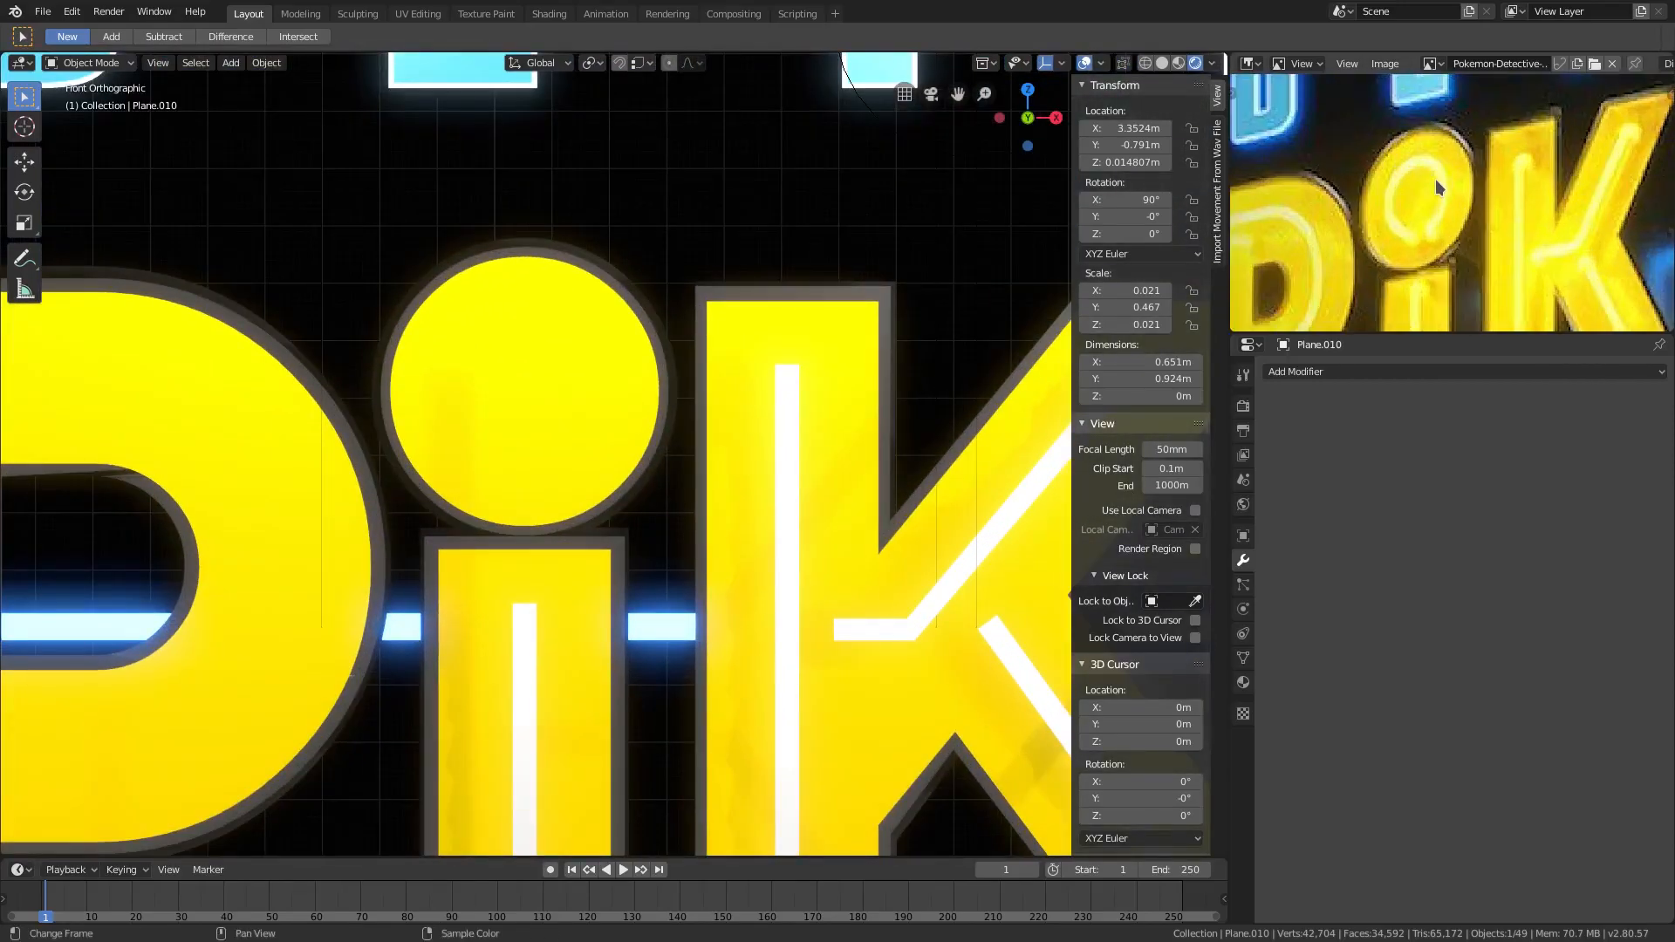
scroll(1417, 191, down, 1)
scroll(573, 326, down, 2)
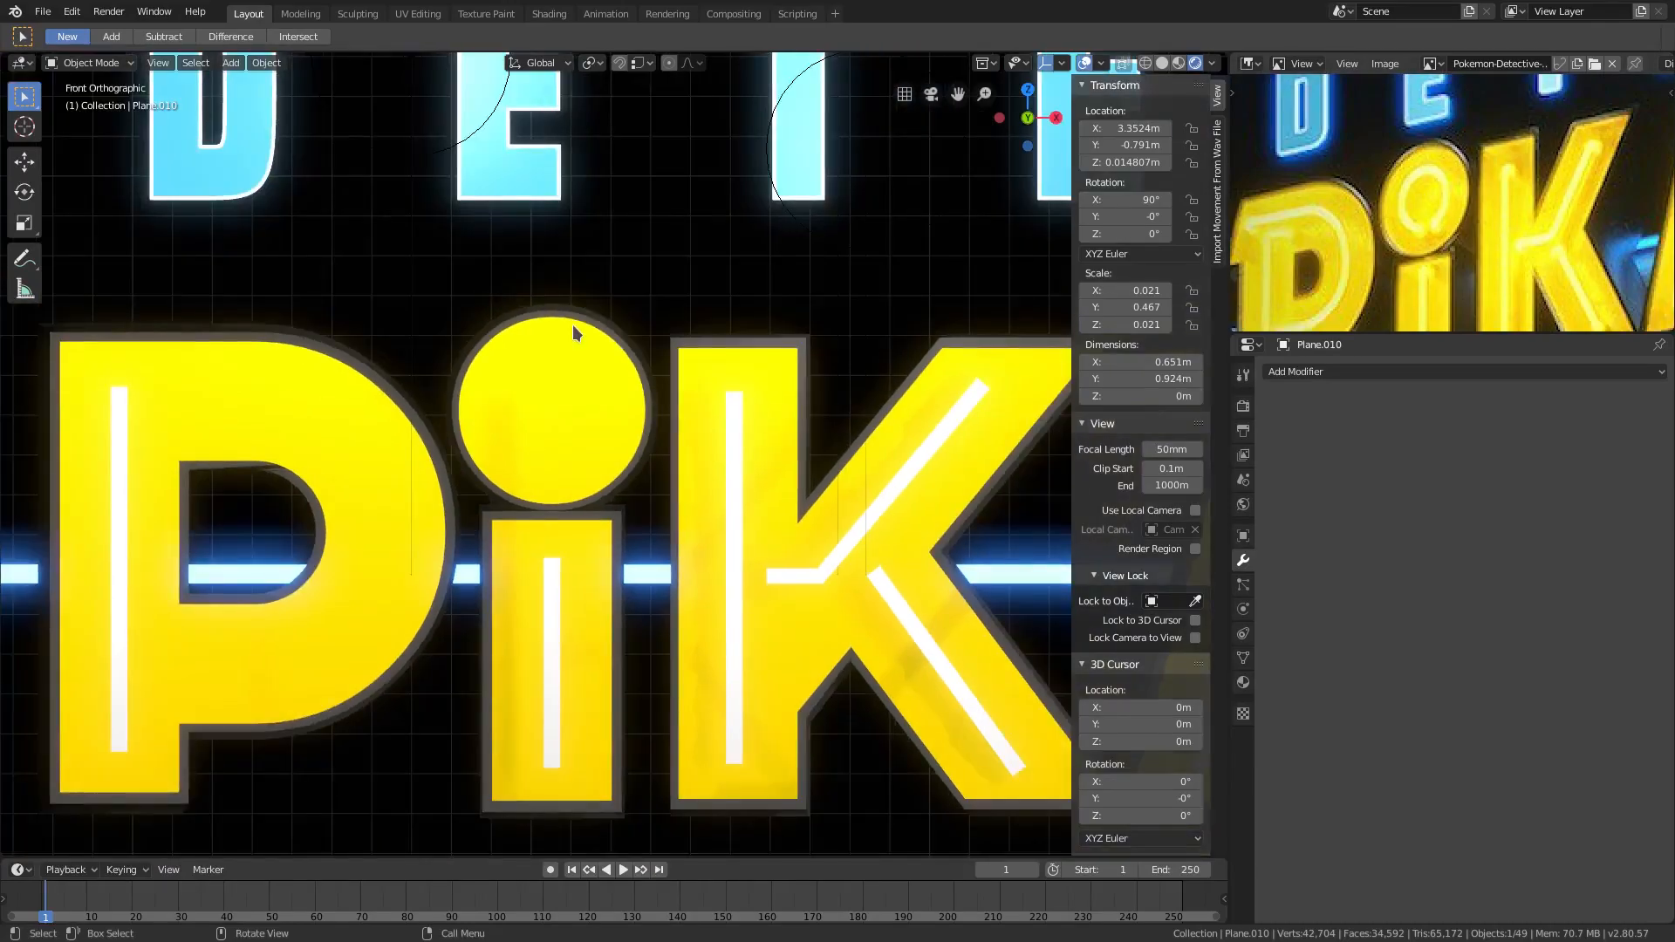
key(shift+a)
mouse_move(574, 330)
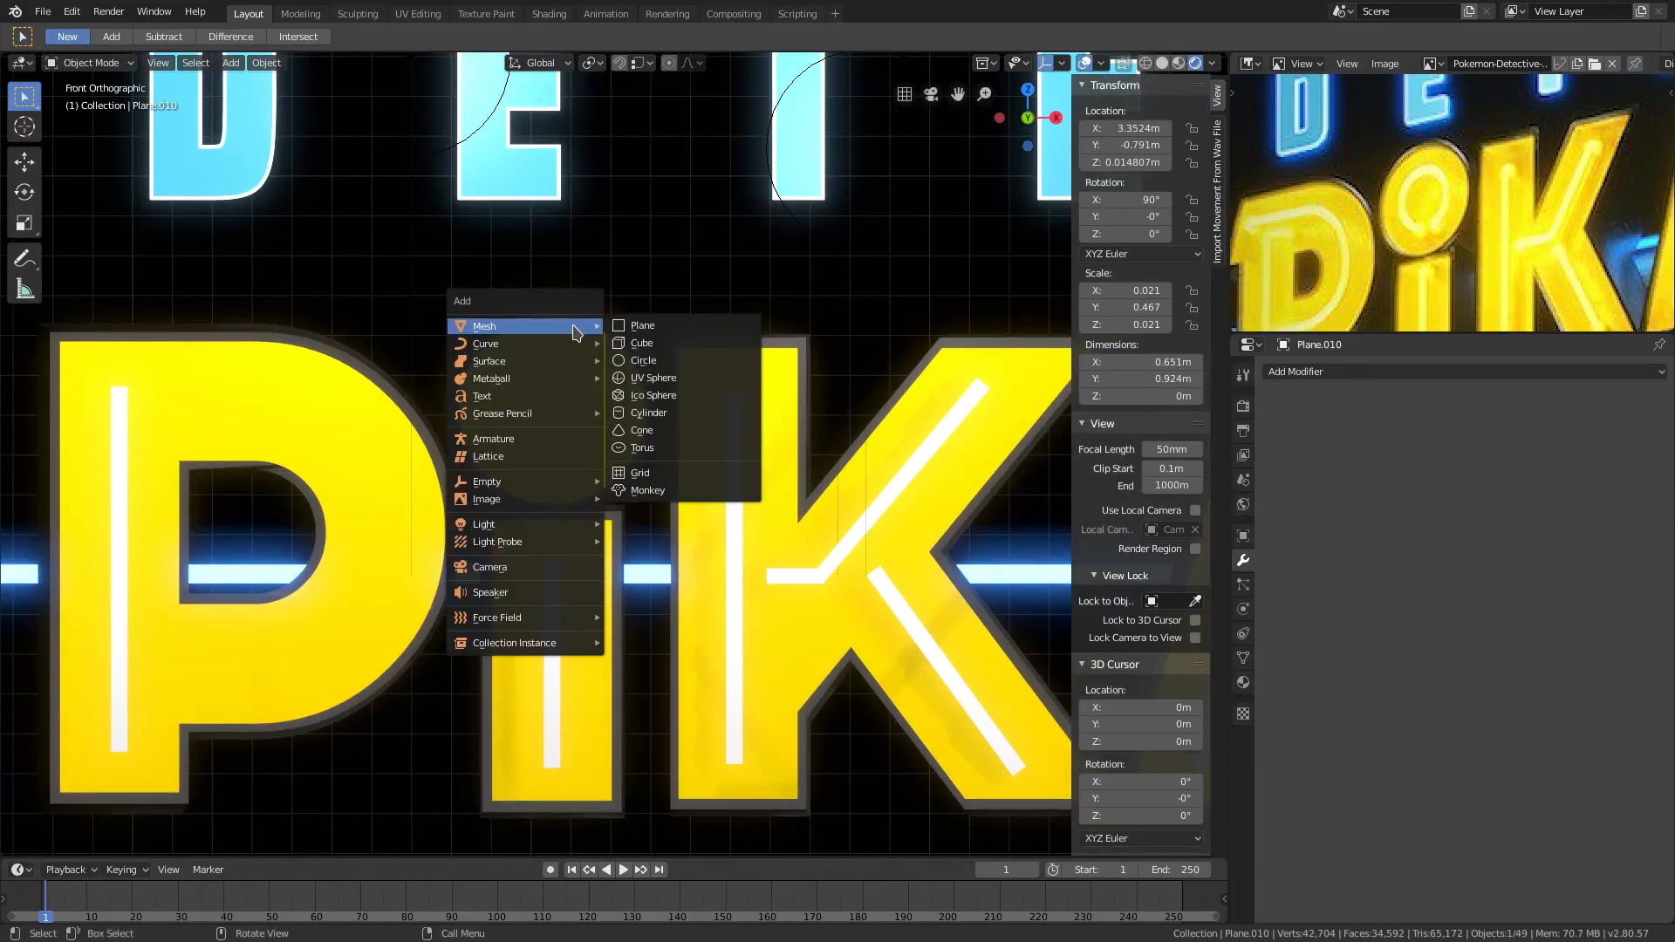
click(649, 363)
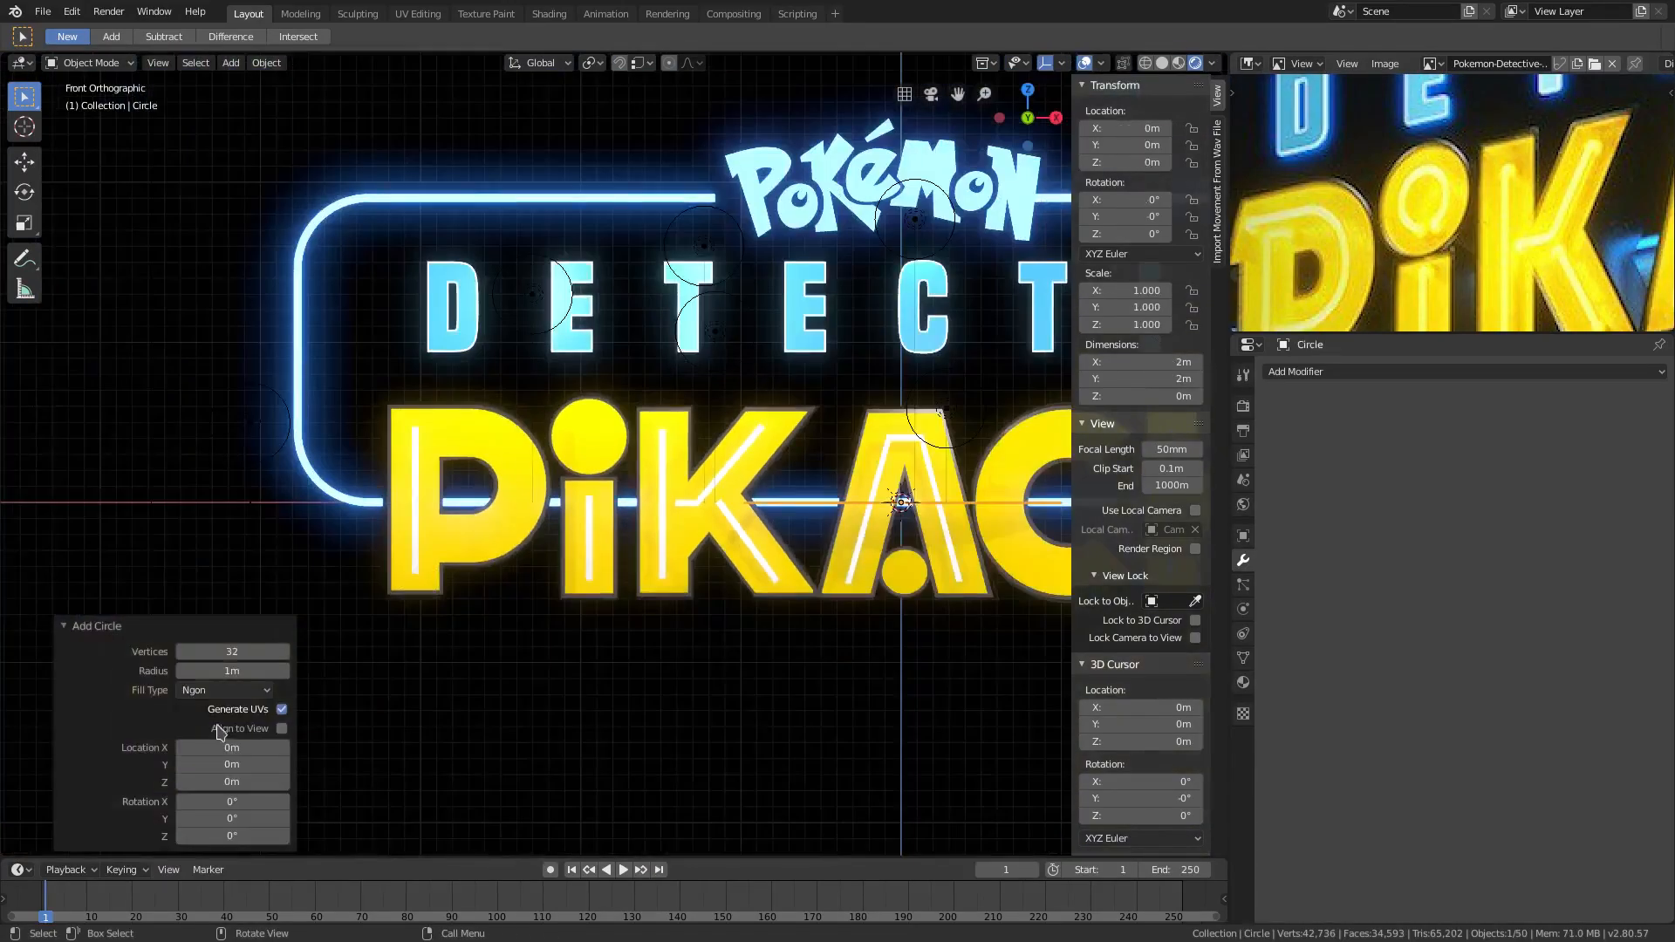
click(228, 690)
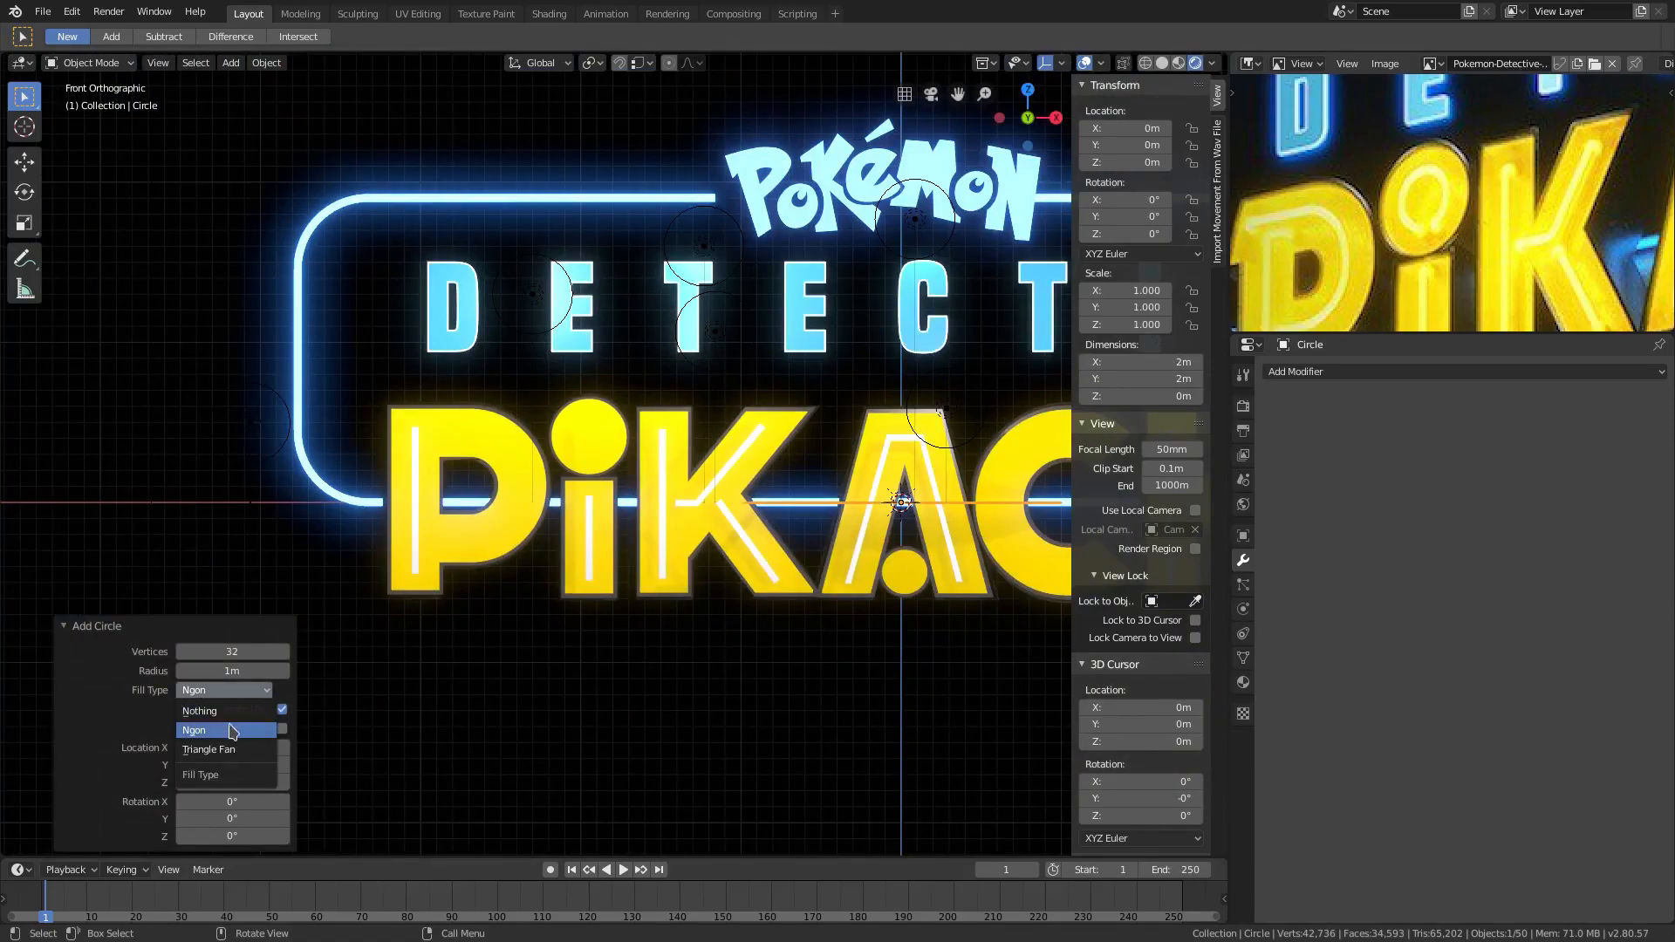
click(234, 711)
Rotate the circle 90° around X and scale it to about 0.321.
middle_drag(942, 496, 834, 499)
key(r)
key(x)
key(9)
key(0)
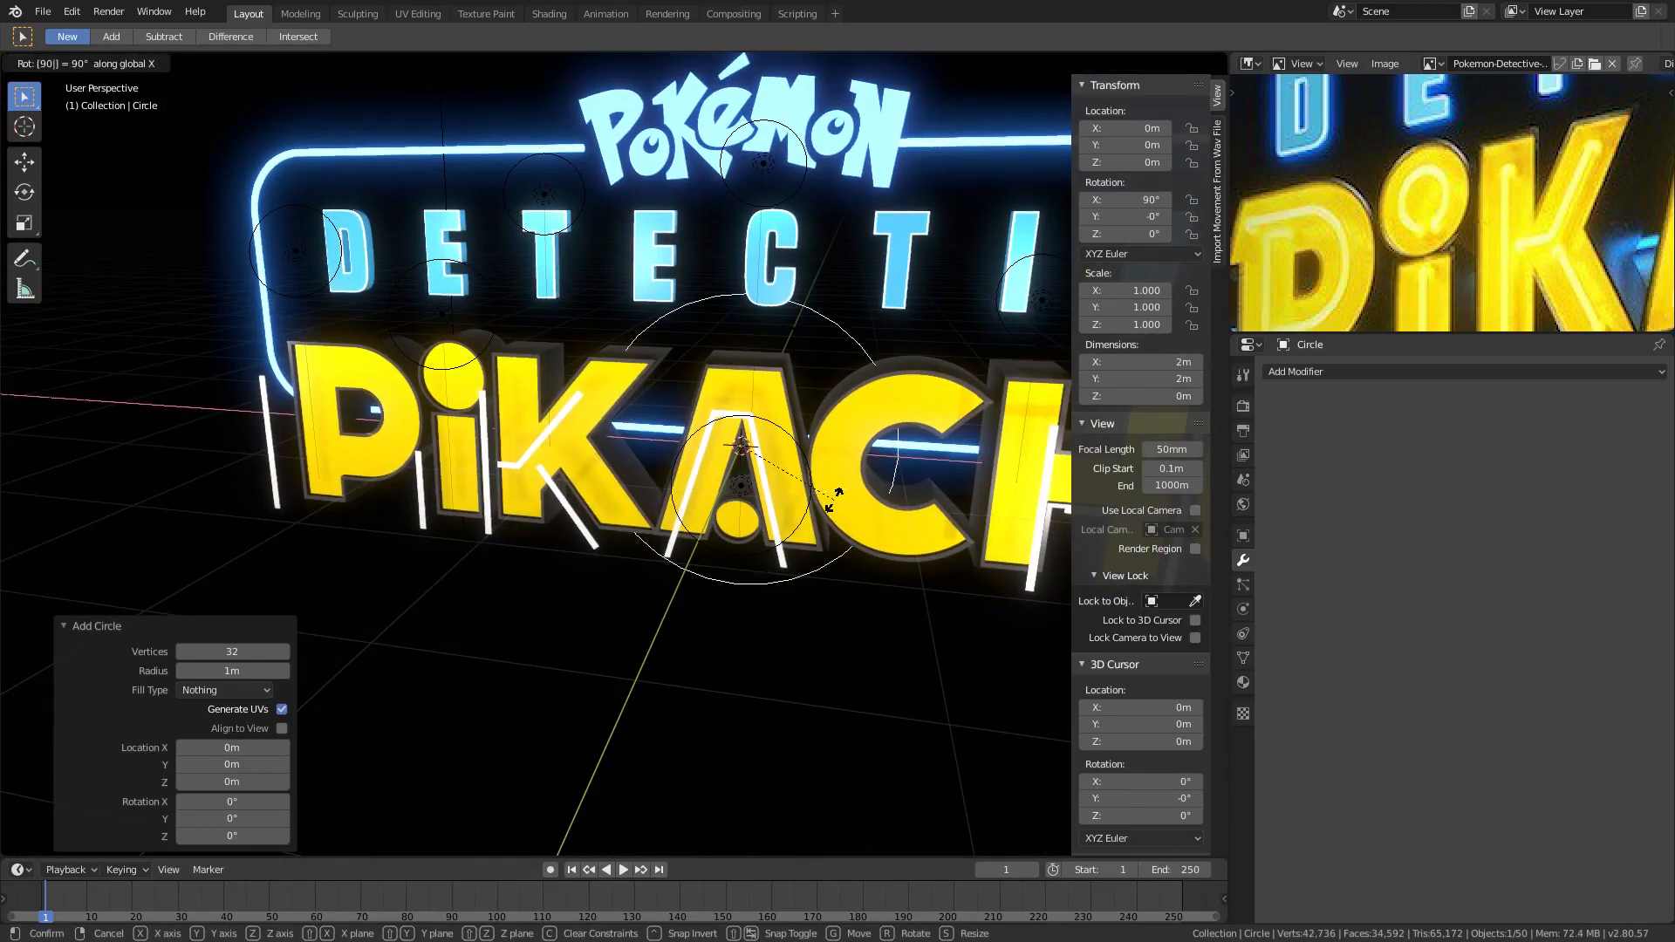
key(Return)
key(s)
click(813, 466)
Move the circle over the i's dot, about -1.92 m in X and 0.413 m in Z, and bring it forward about -0.837 m along Y.
key(KP_0)
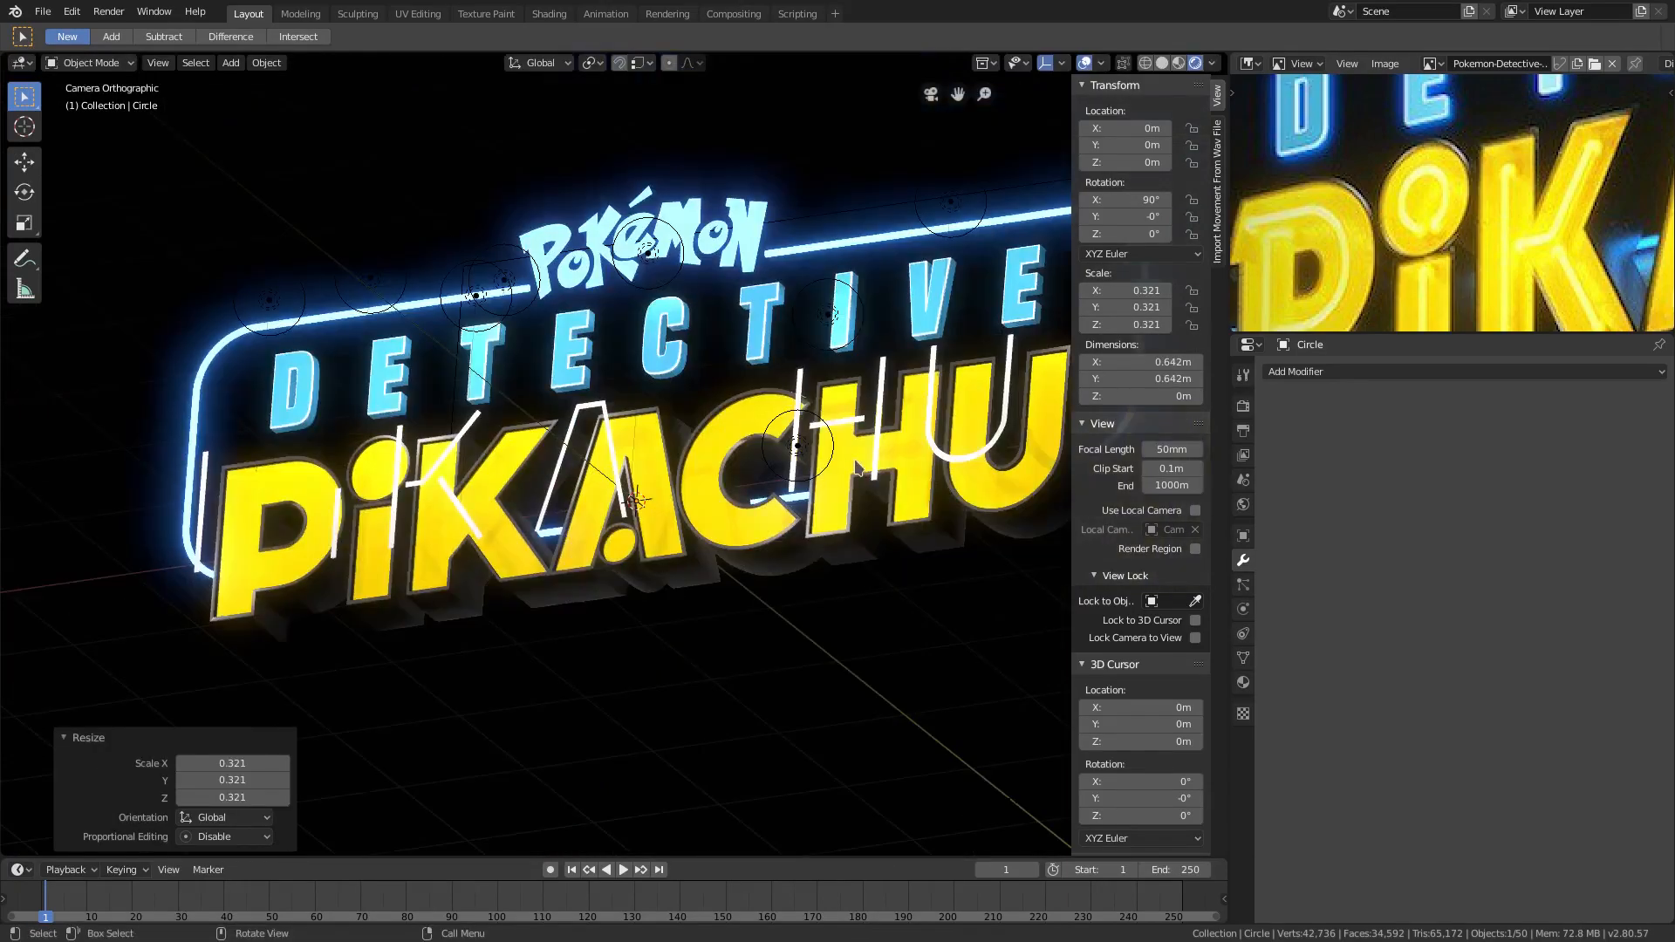
key(KP_1)
scroll(818, 488, up, 1)
key(g)
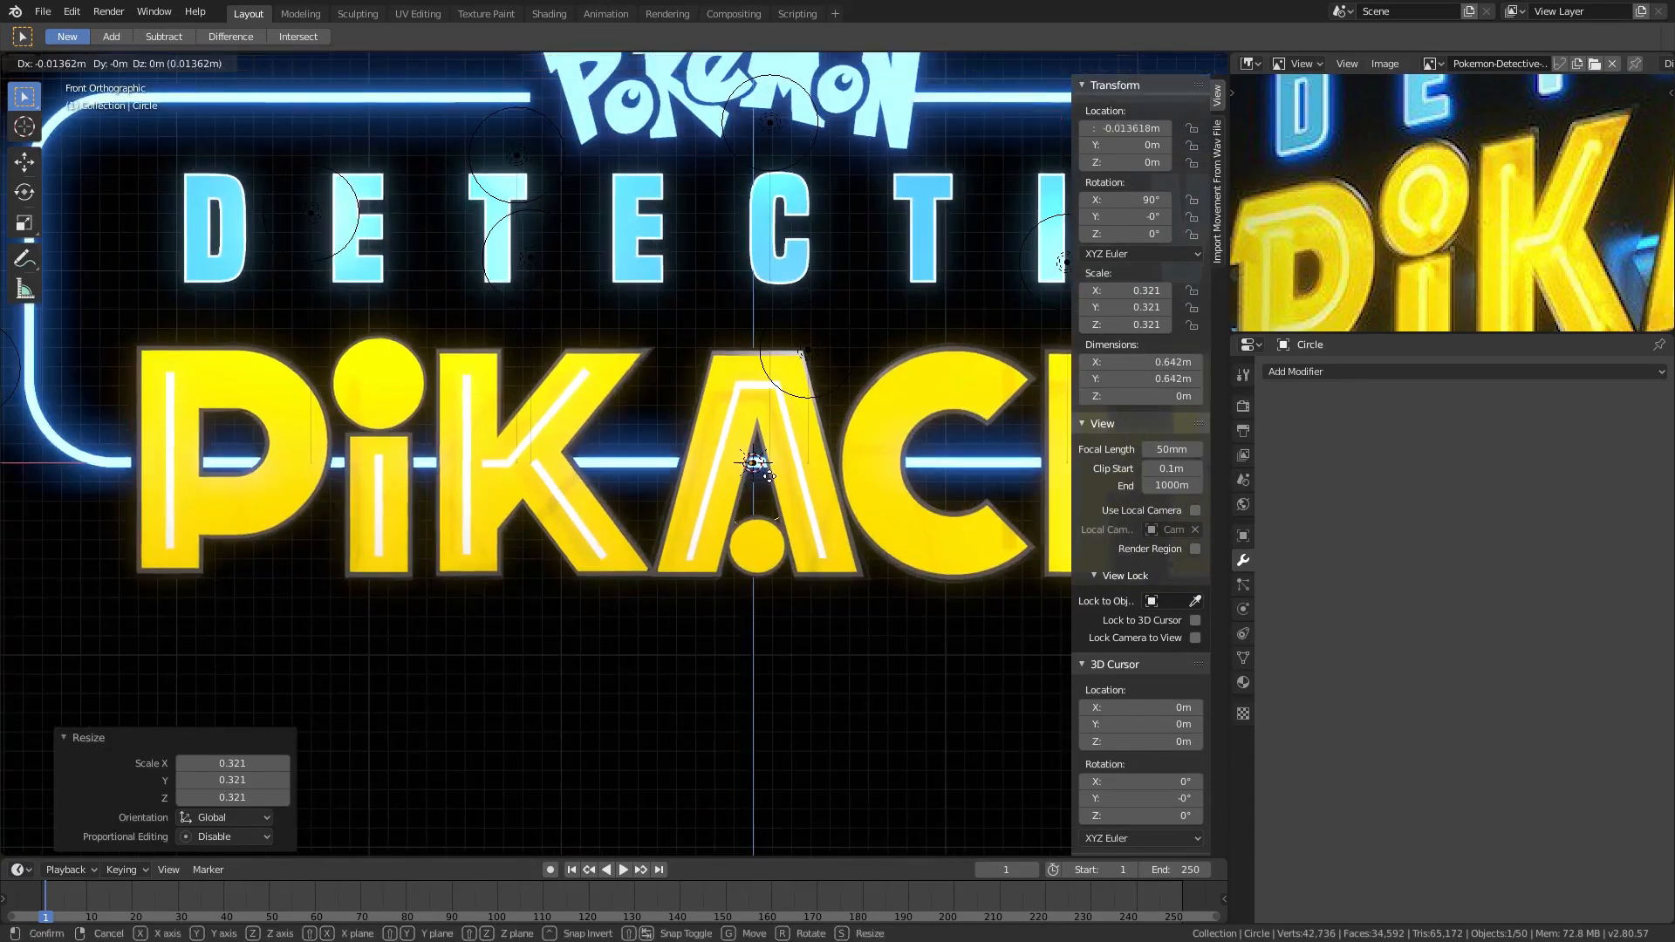
click(509, 414)
middle_drag(508, 414, 636, 464)
key(g)
key(y)
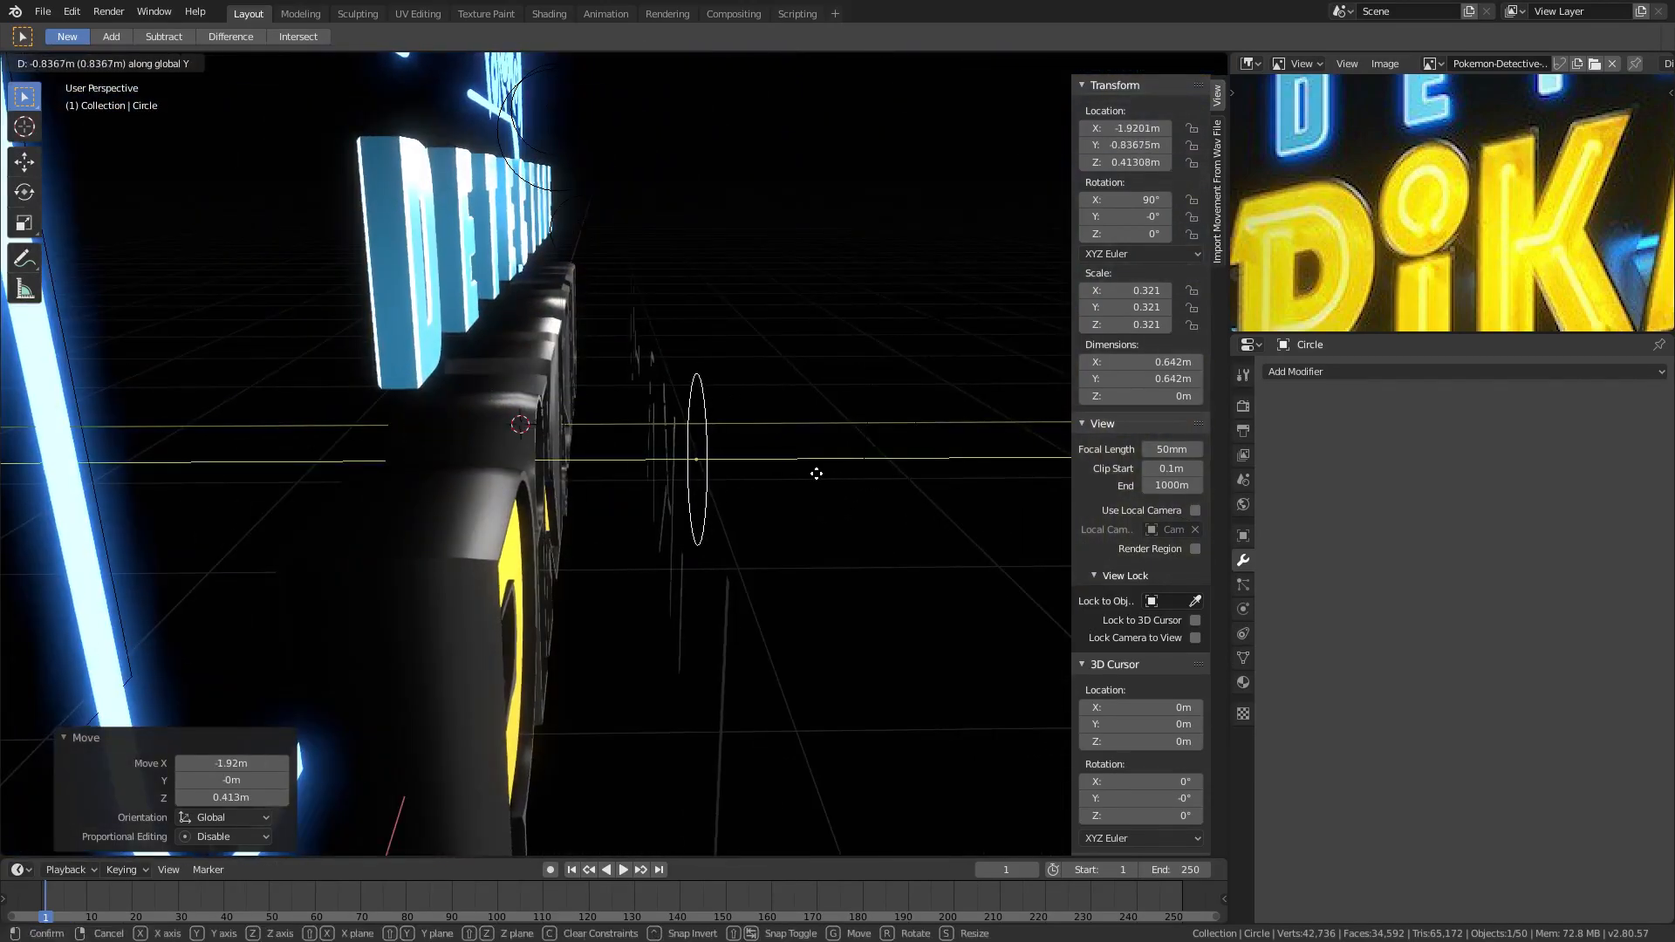
click(815, 471)
Shrink the circle to about 0.32 m across and centre it inside the i's dot at about X -1.9475 m, Z 0.418 m.
key(KP_0)
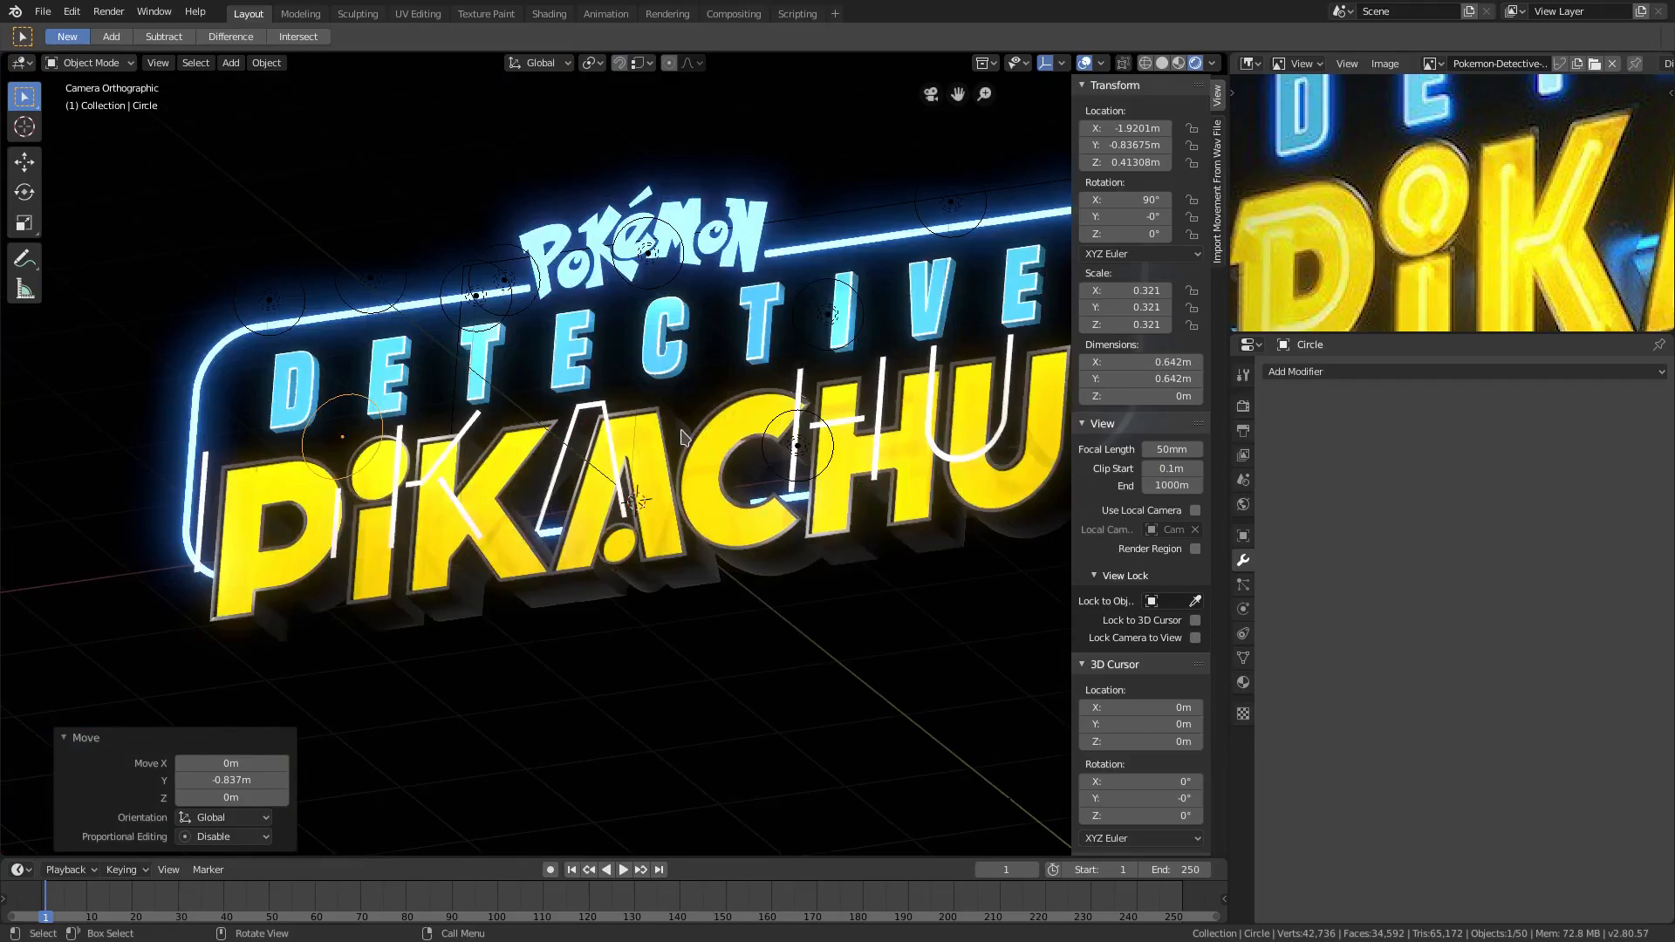
key(KP_1)
scroll(617, 392, up, 6)
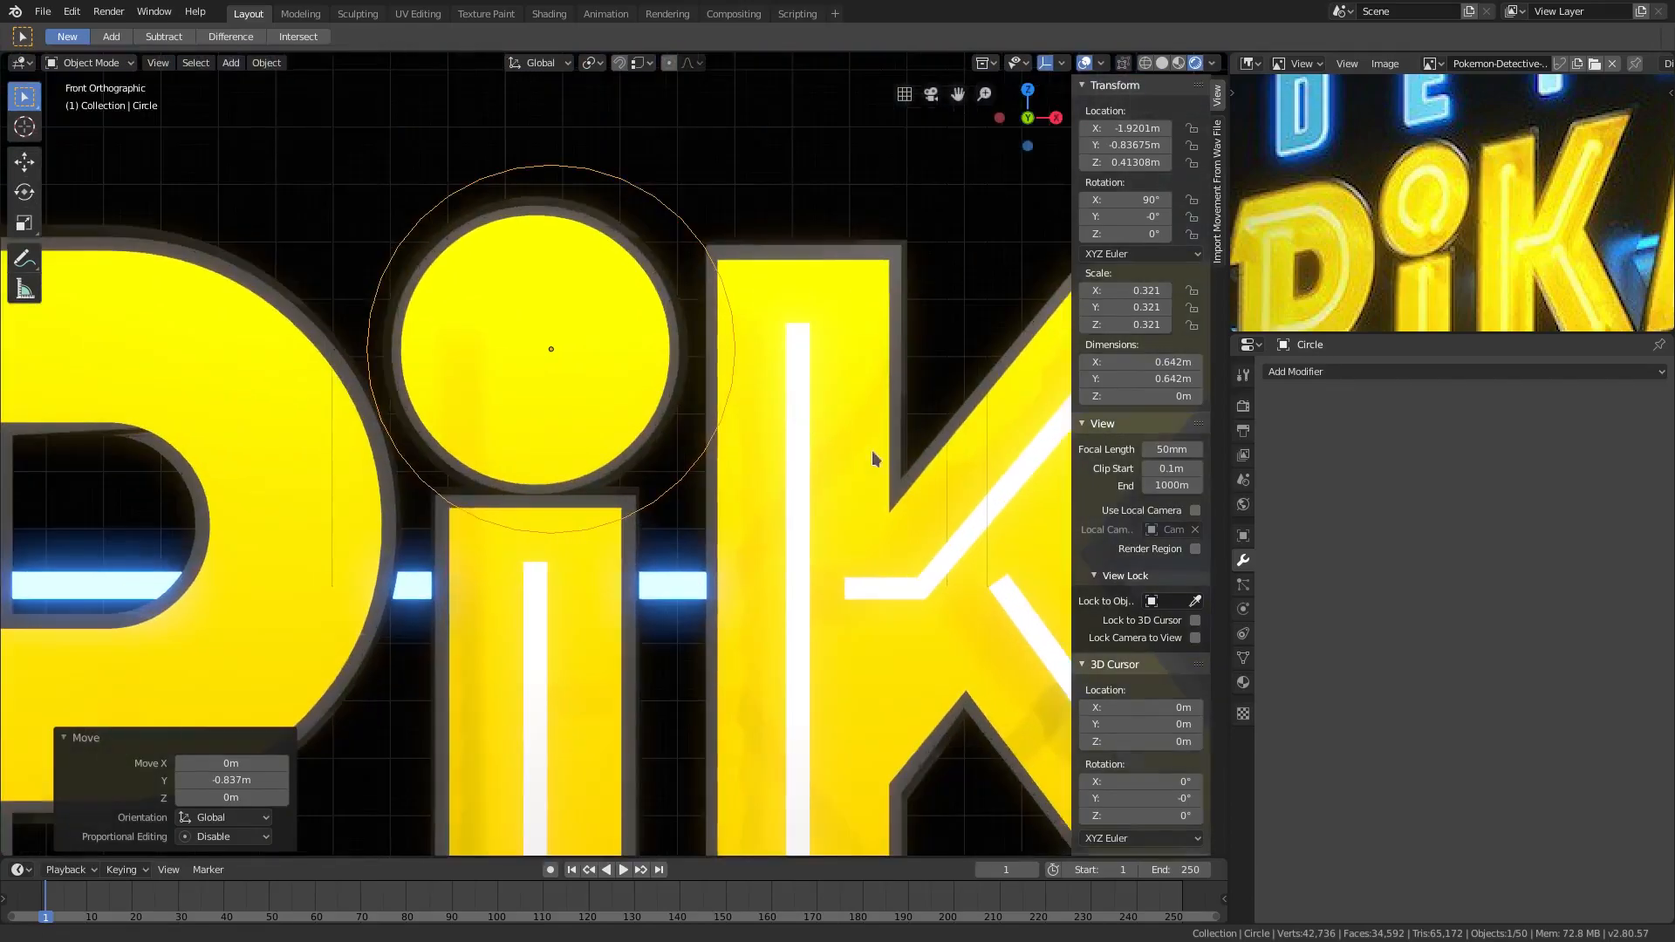
shift+middle_drag(845, 435, 949, 502)
key(s)
click(790, 458)
key(g)
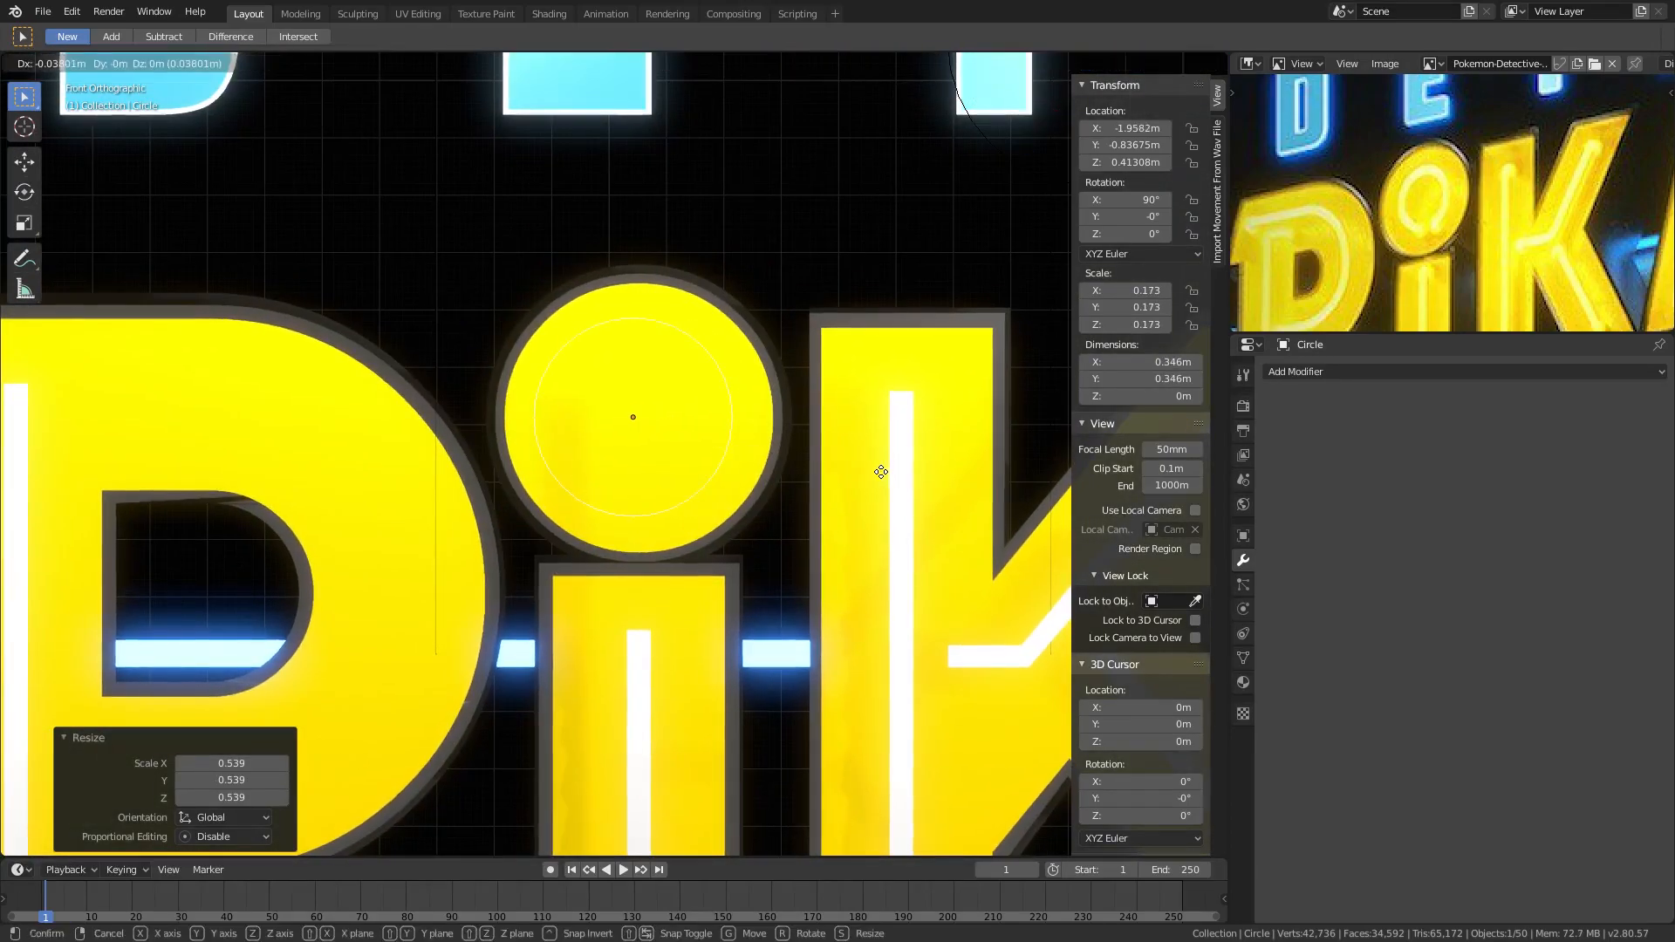
click(887, 469)
key(s)
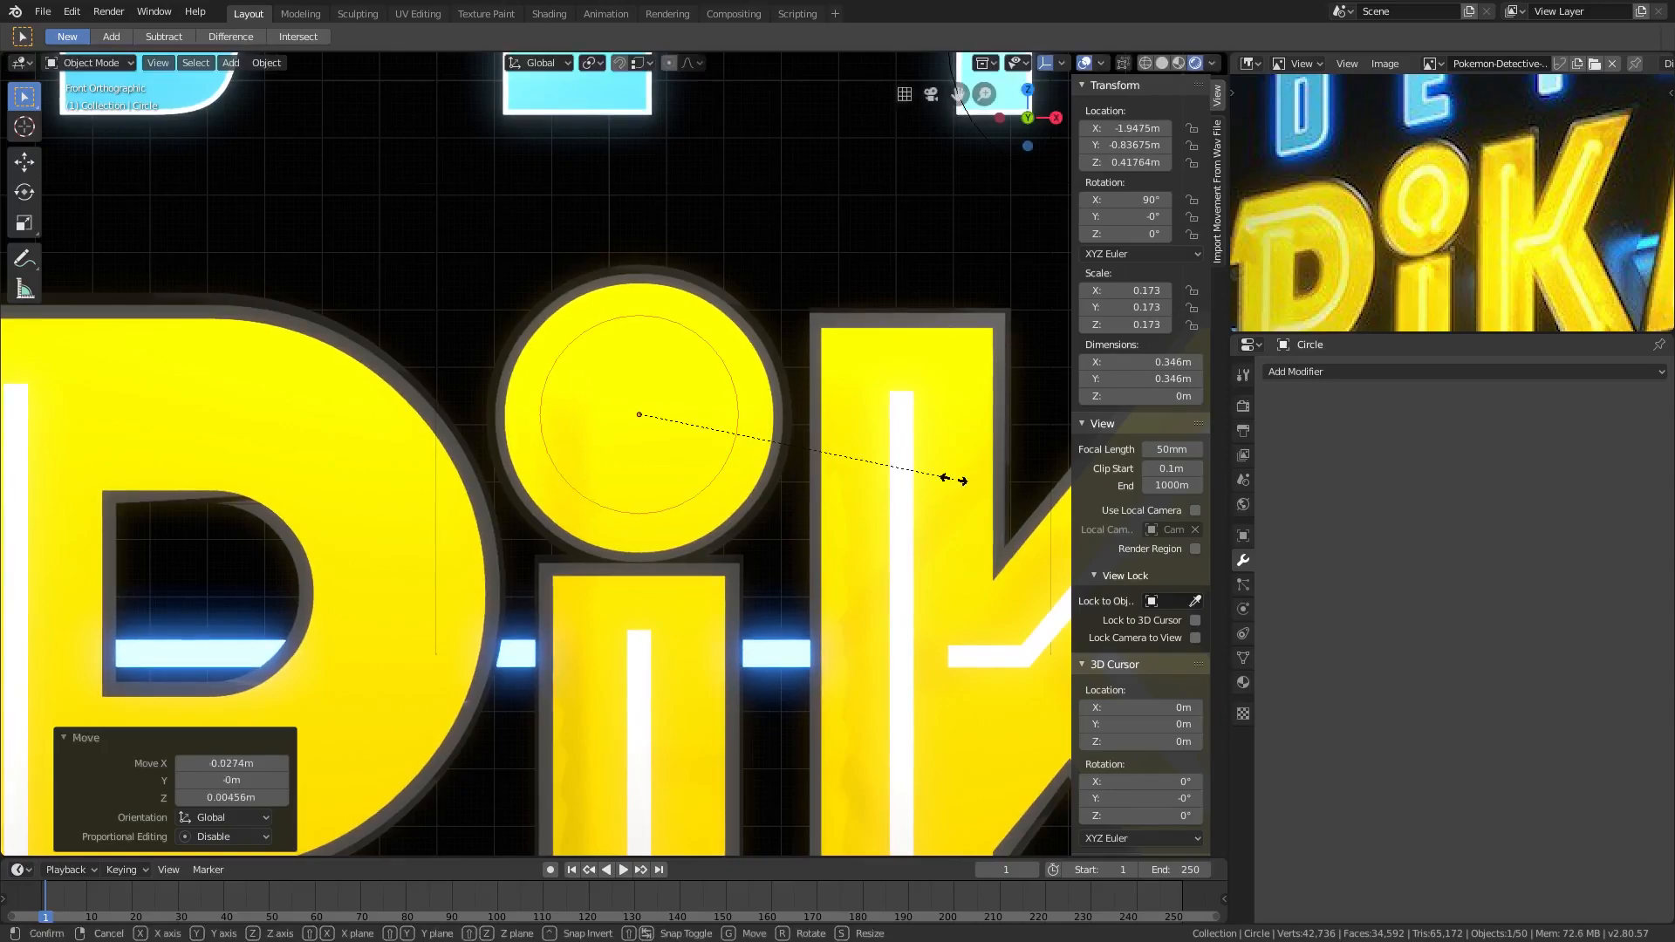
click(926, 480)
Extrude the whole circle inward at a scale of about 0.8 to form a thin ring inside the i's dot.
scroll(823, 426, up, 2)
key(Tab)
scroll(887, 392, up, 1)
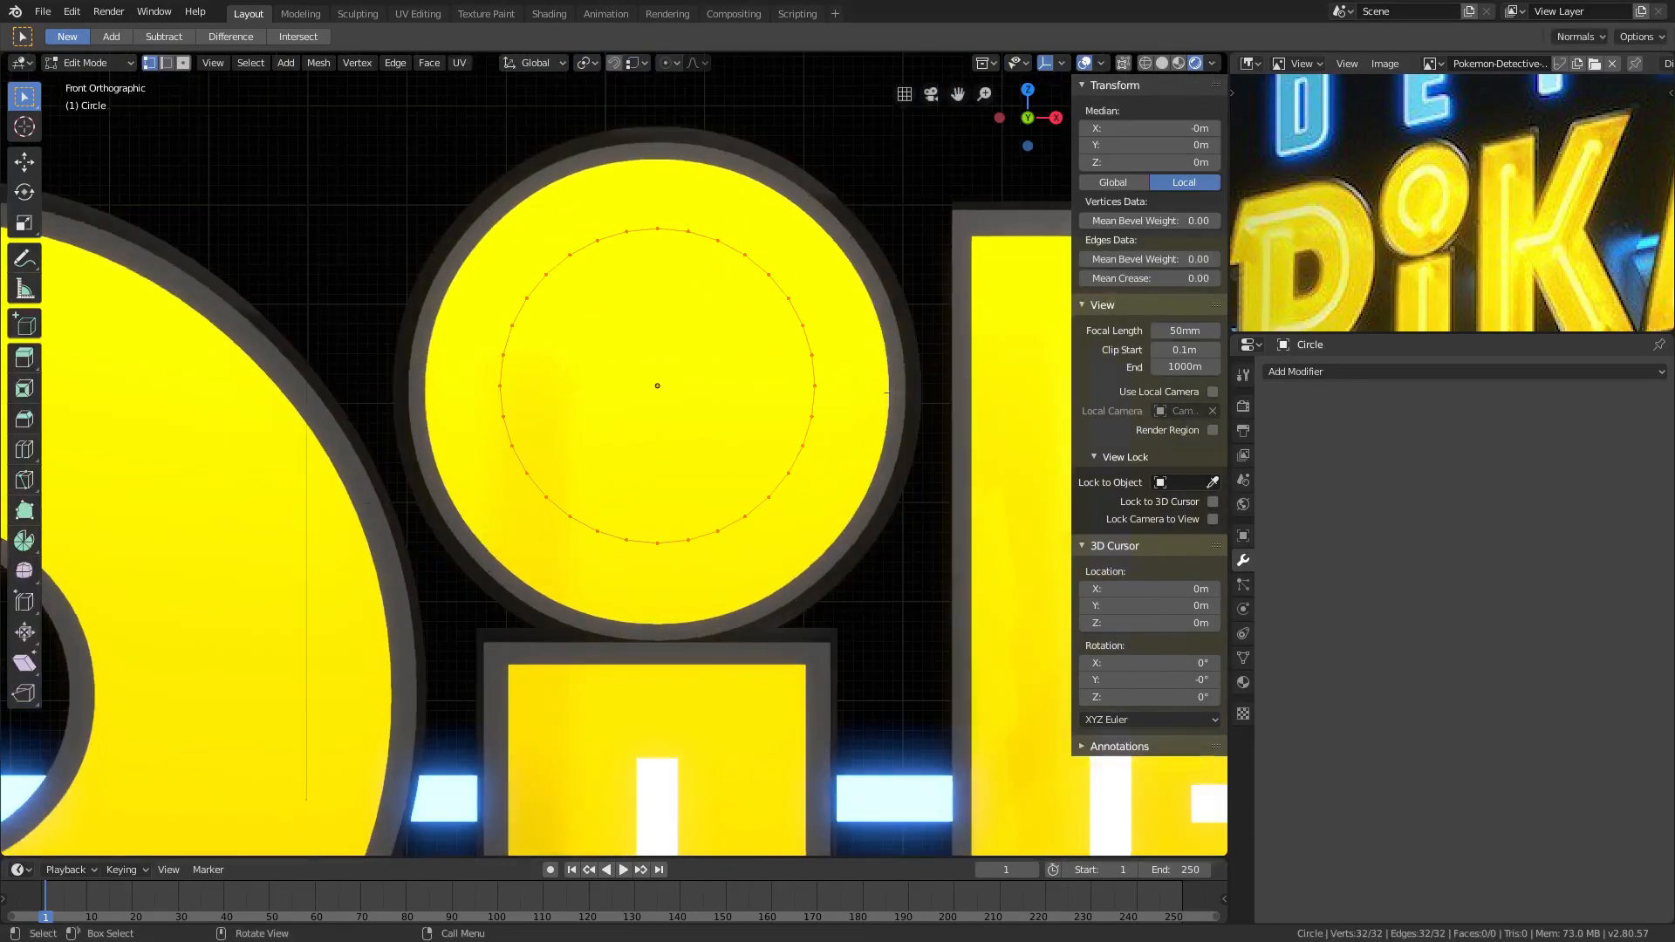
key(e)
key(s)
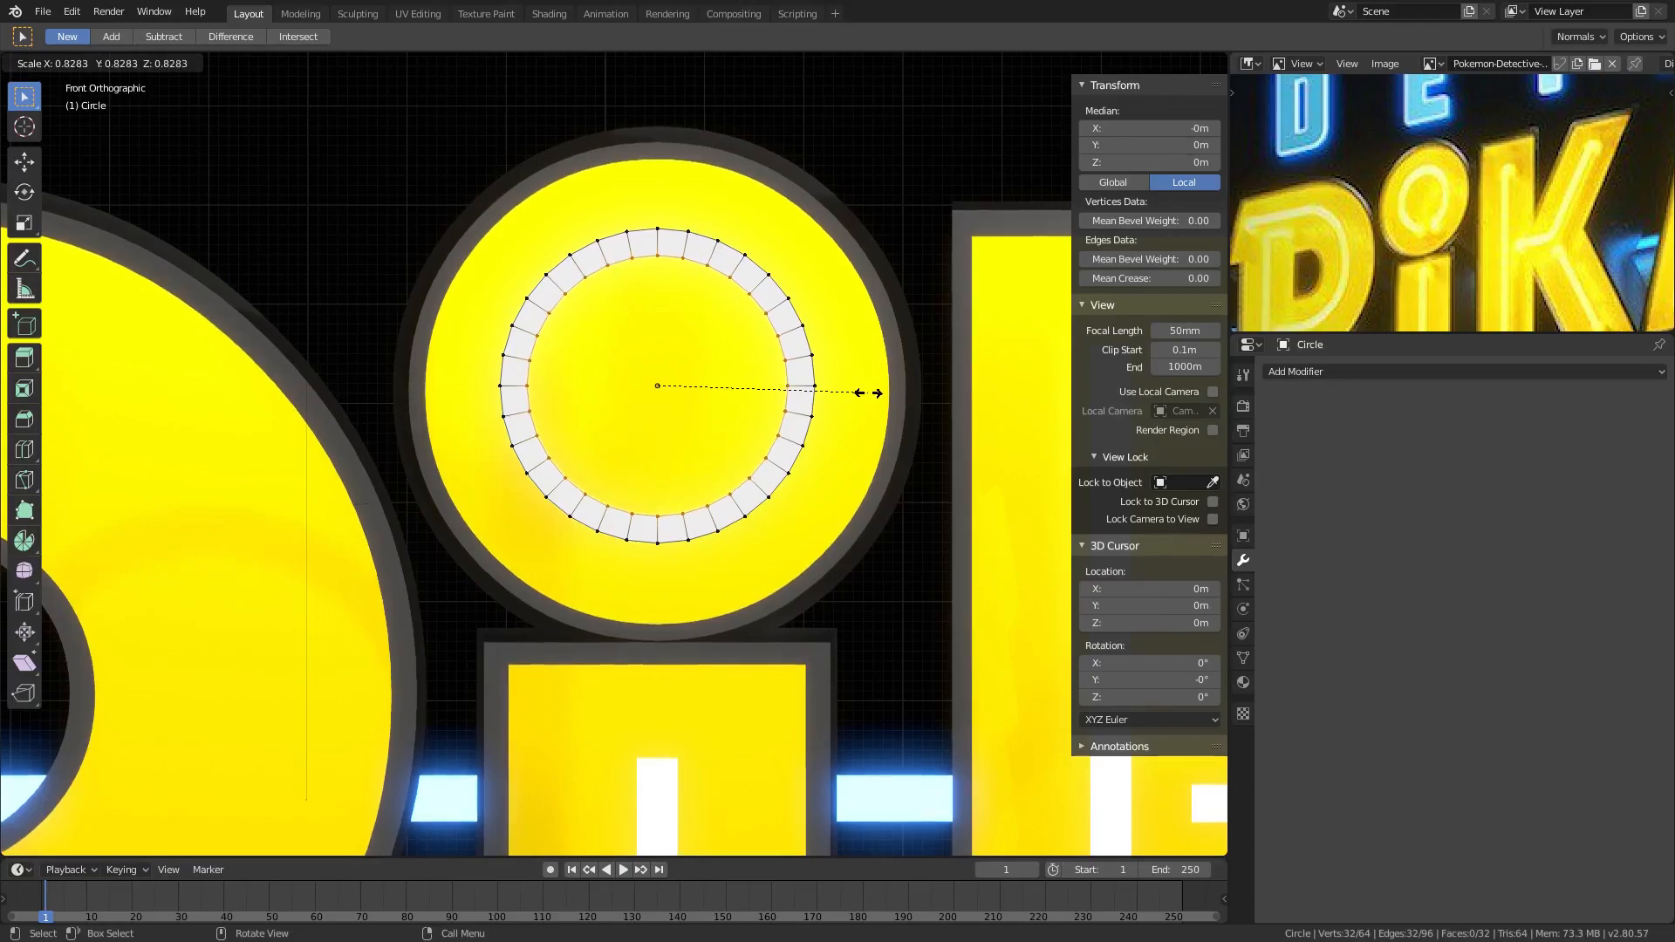
click(863, 390)
key(Tab)
scroll(628, 418, down, 3)
scroll(872, 410, up, 3)
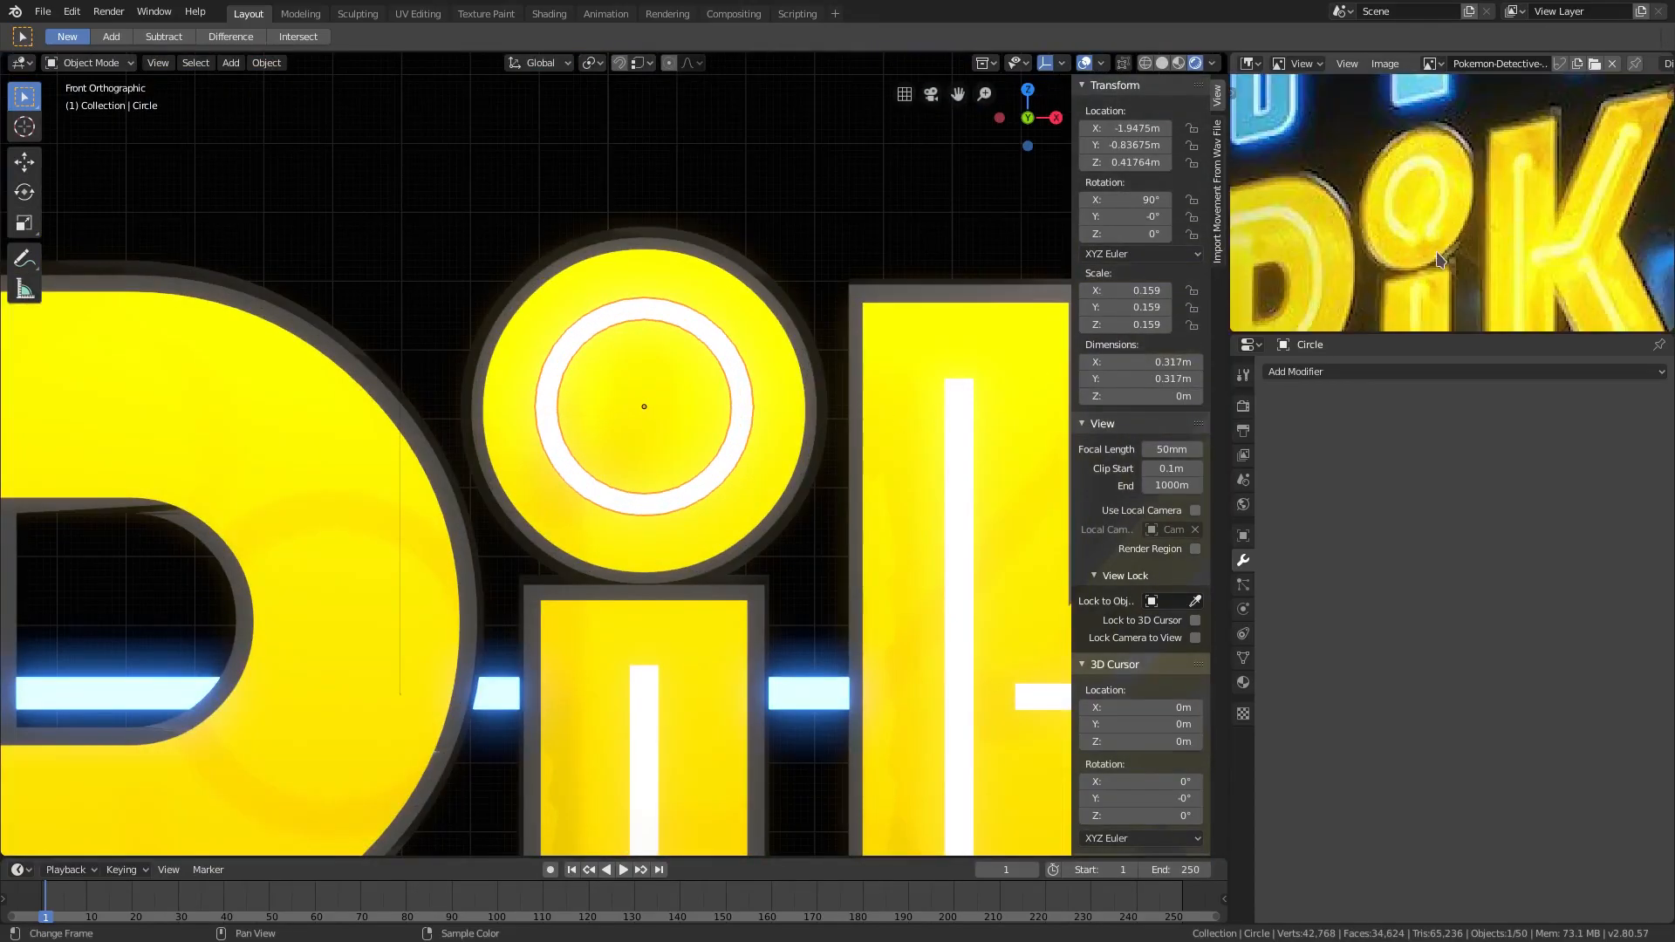
Delete an outer vertex and its matching inner vertex at the lower part of the ring to open a small gap.
key(Tab)
scroll(724, 538, up, 3)
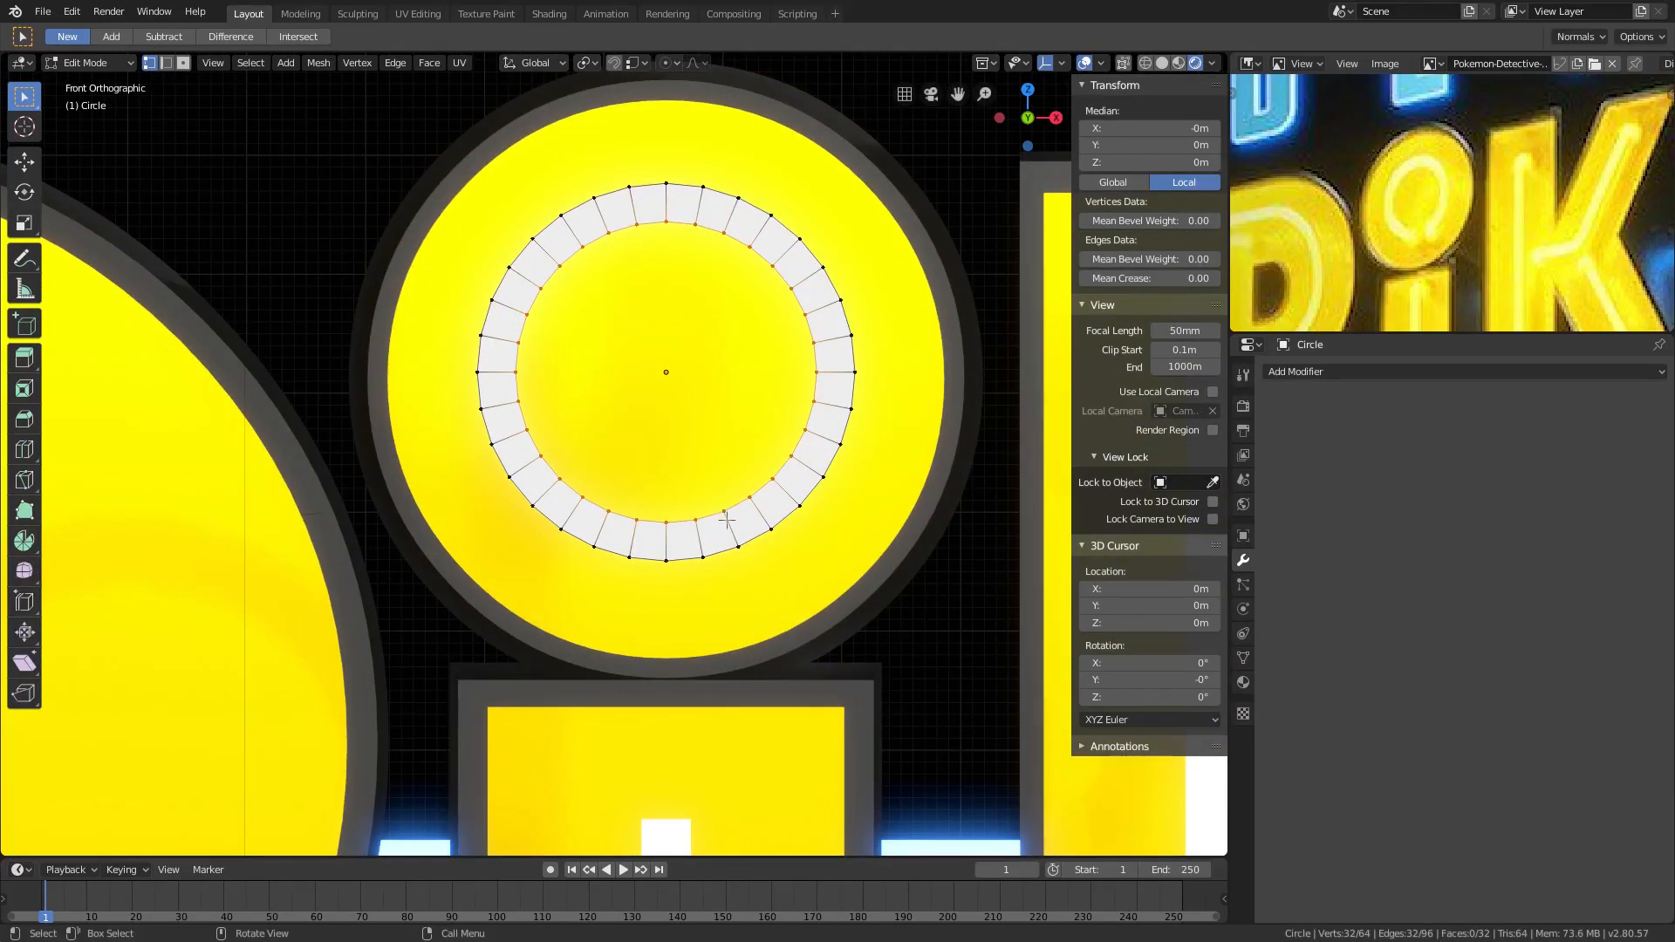
click(726, 545)
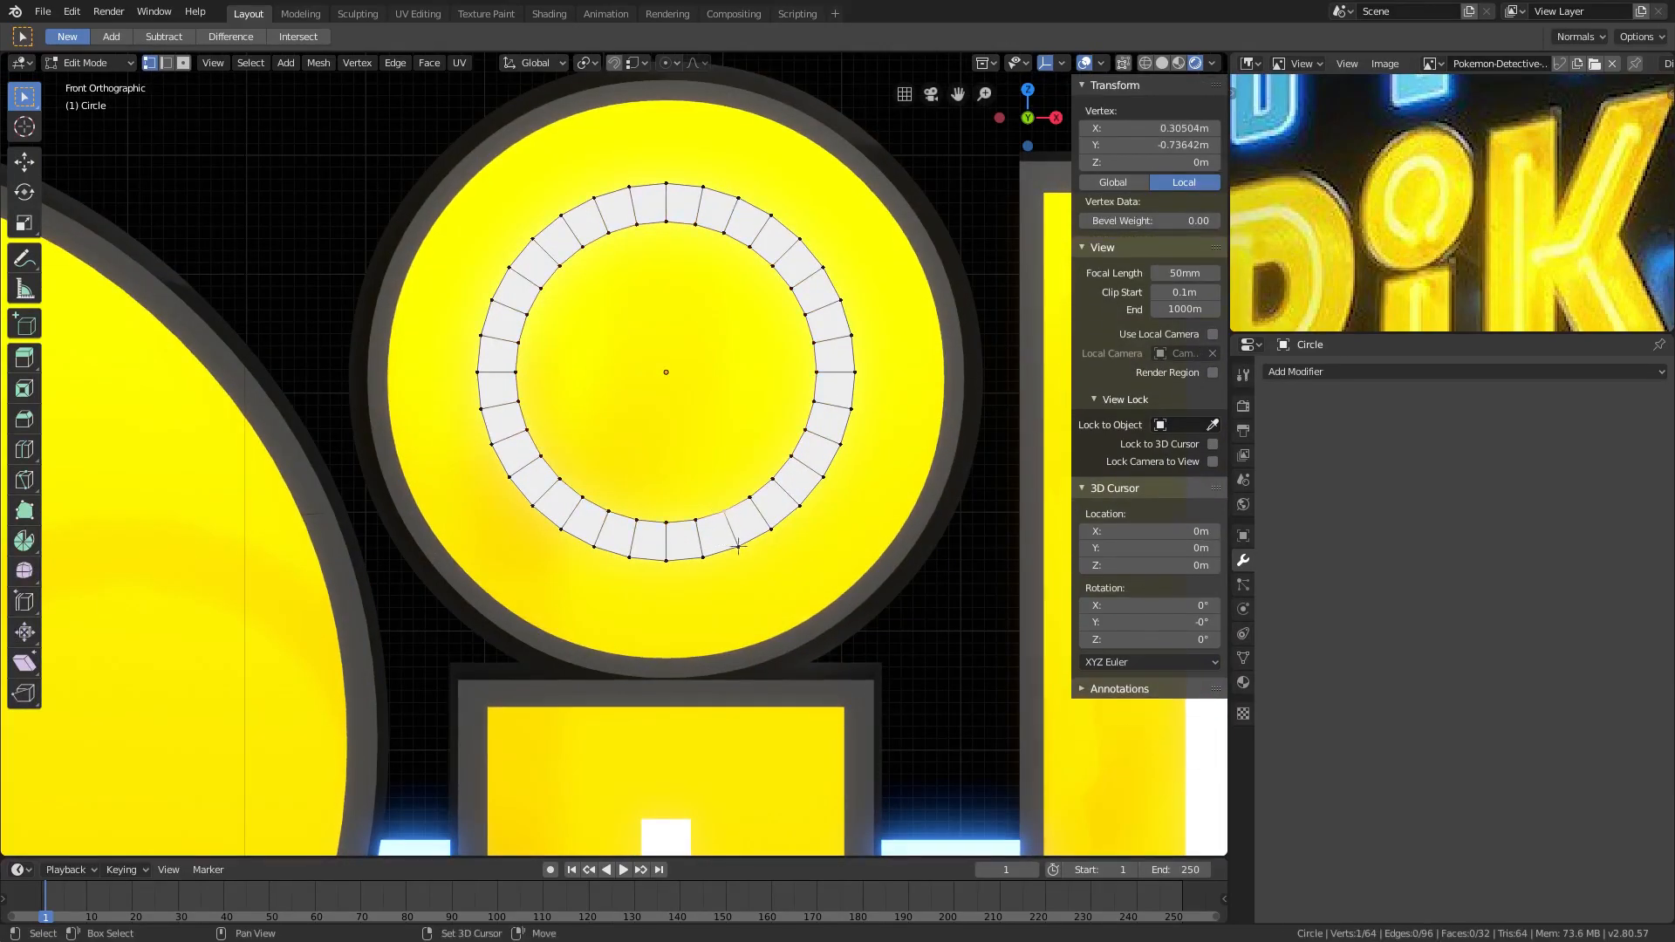
shift+click(724, 513)
key(x)
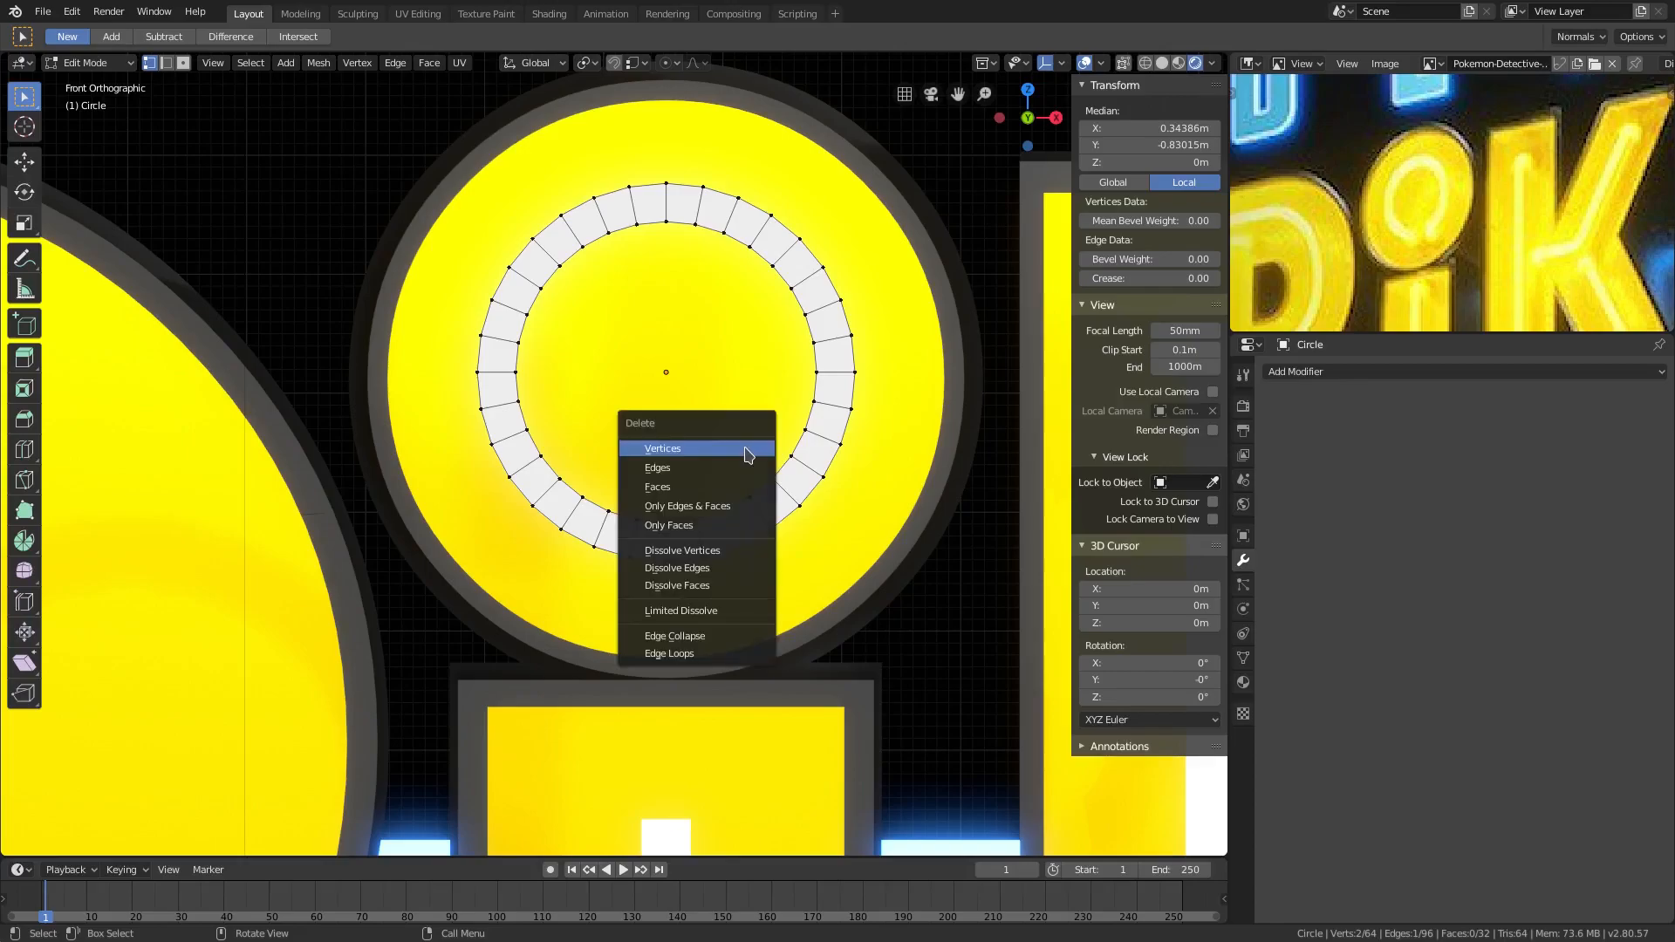
click(746, 448)
key(Tab)
scroll(808, 535, down, 5)
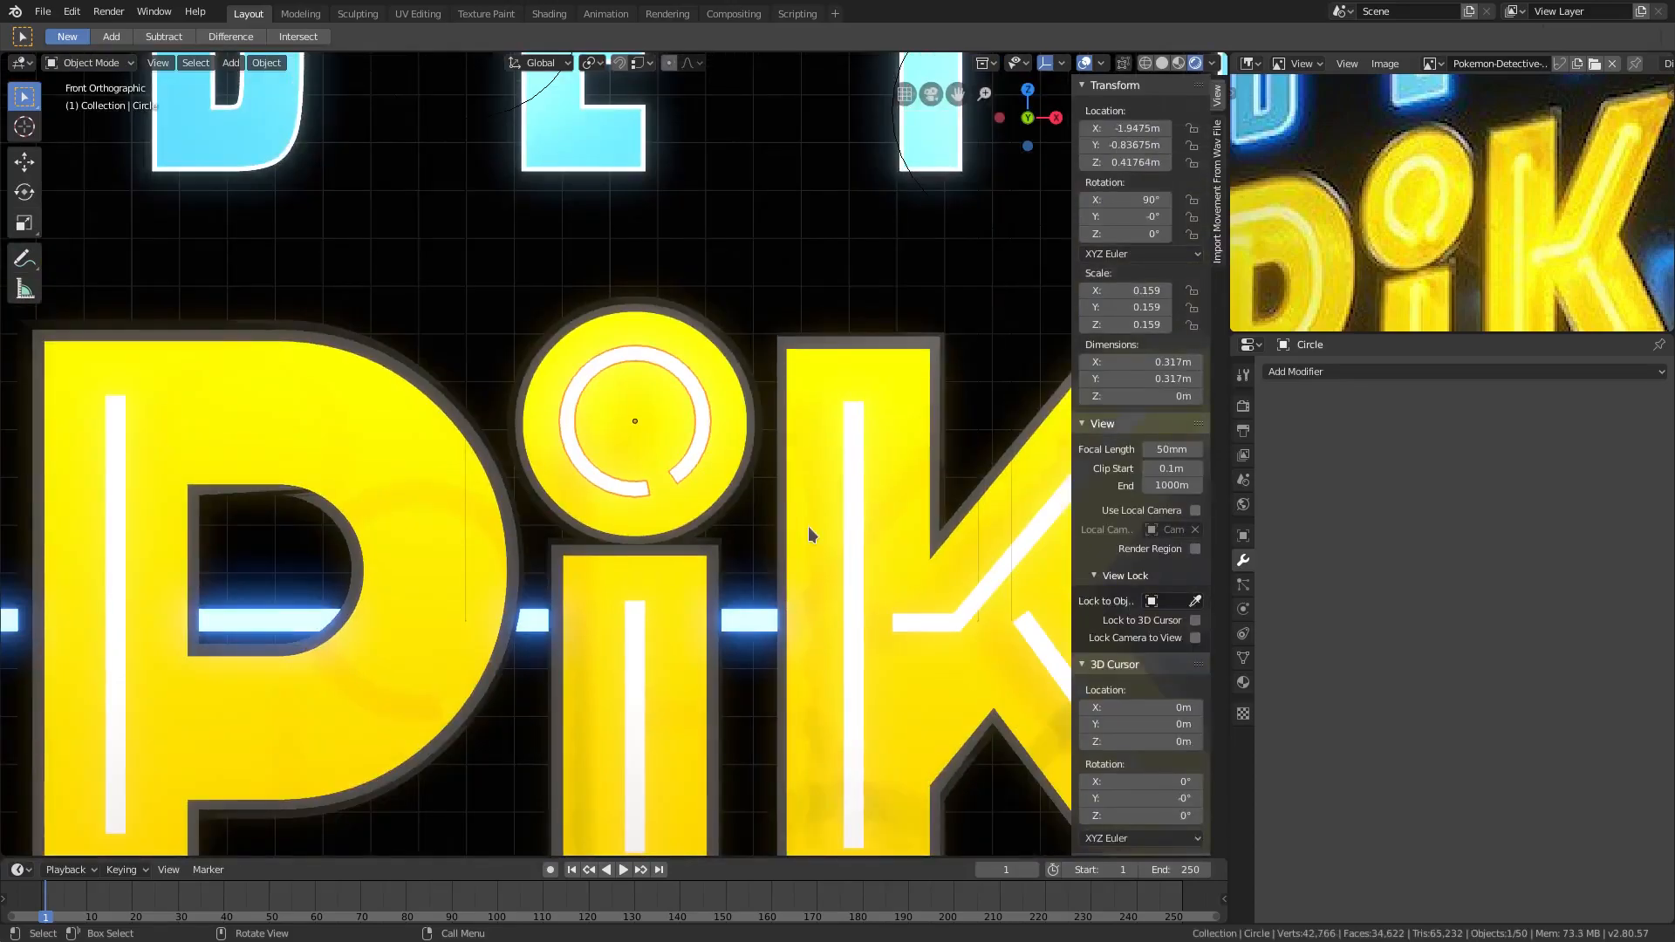
Duplicate the i's dot ring and place the copy over the A's dot, about 1.97 m along X and -0.851 m along Z.
scroll(809, 534, down, 4)
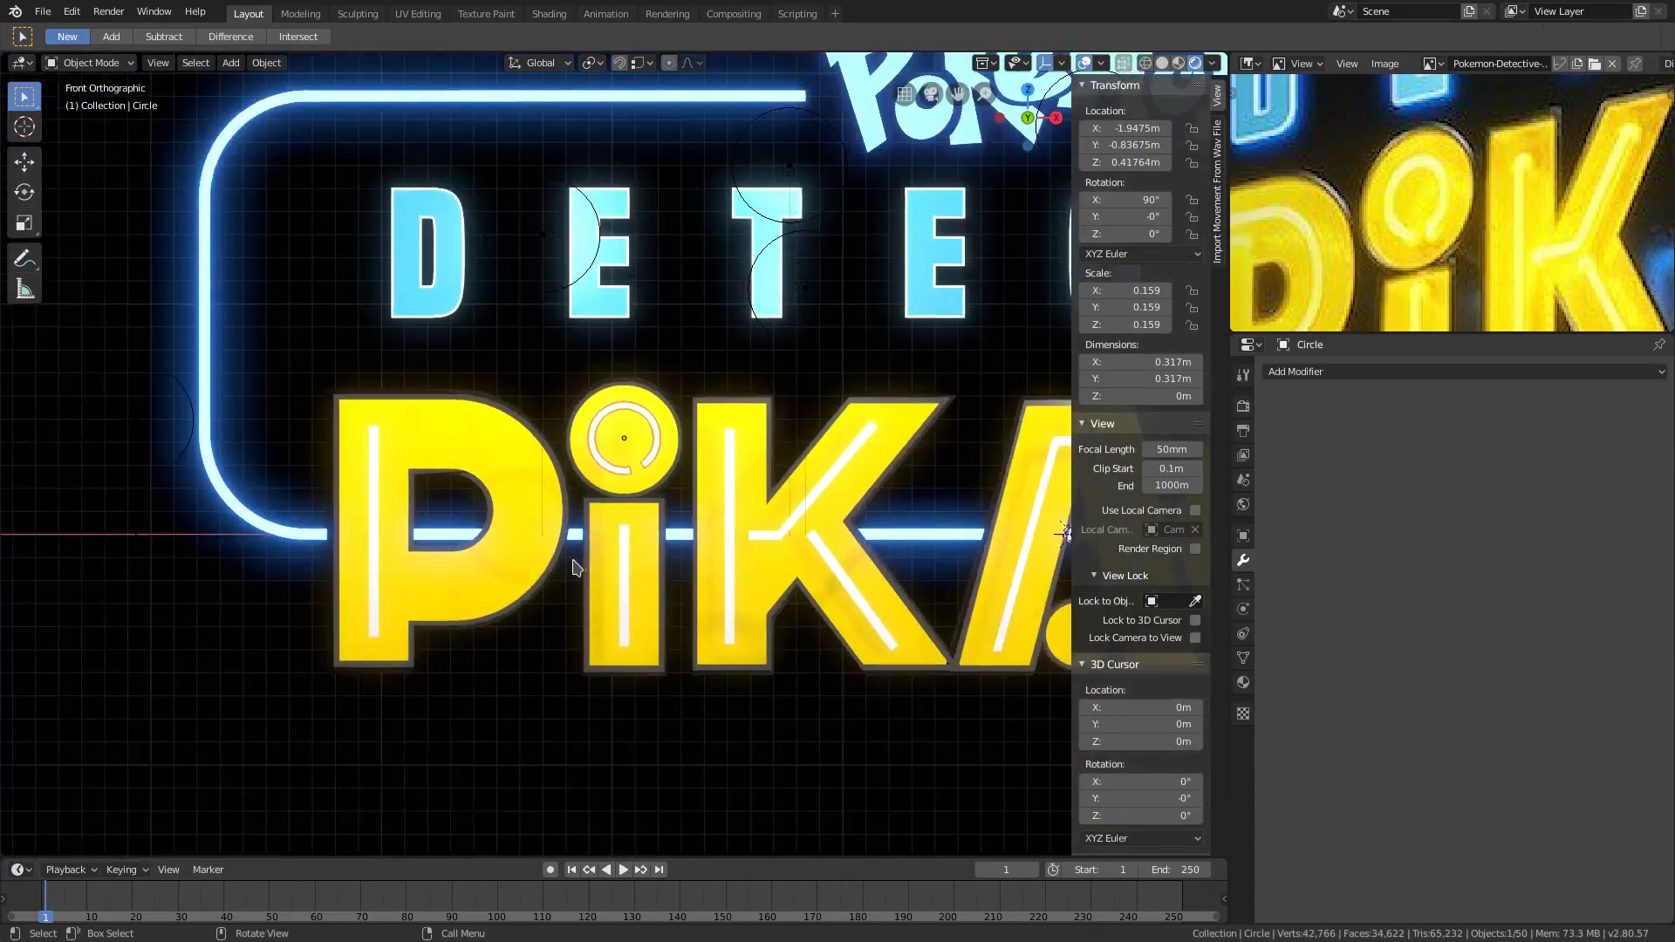
scroll(864, 454, up, 4)
scroll(1381, 293, down, 2)
middle_drag(1381, 293, 1453, 240)
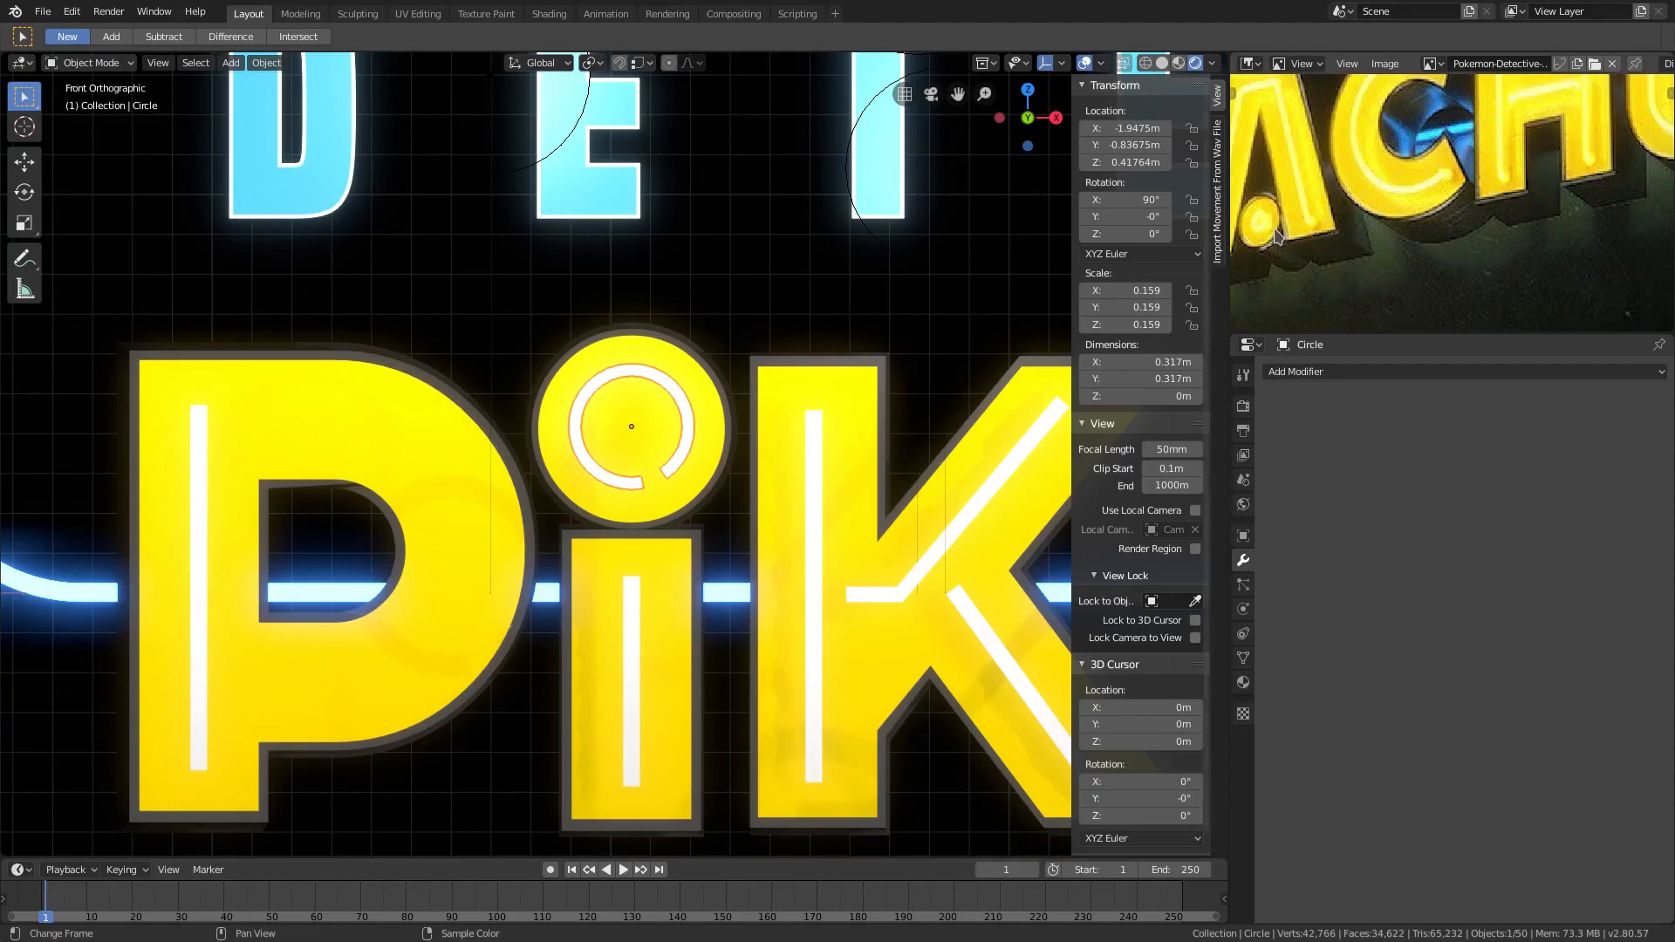
scroll(1010, 374, down, 4)
shift+middle_drag(826, 441, 444, 346)
key(shift+d)
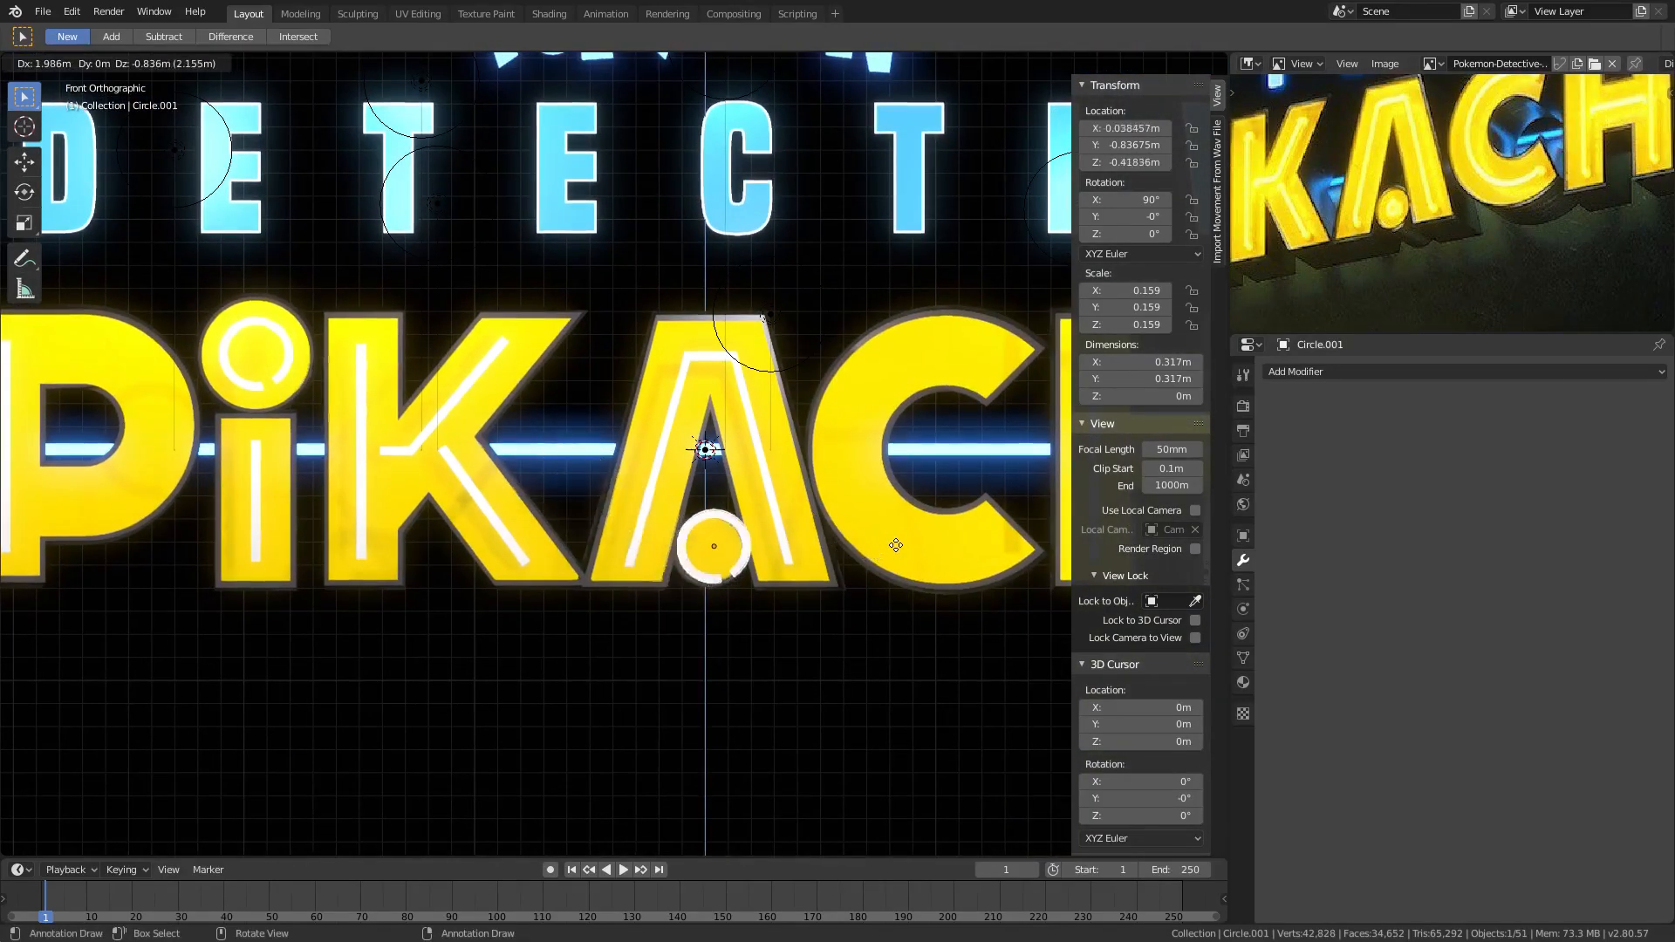
click(888, 553)
Scale the copied ring down by a factor of 0.556 to about 0.176 m across so it fits inside the A's dot.
scroll(892, 559, up, 2)
shift+middle_drag(892, 558, 686, 471)
scroll(762, 524, up, 3)
key(s)
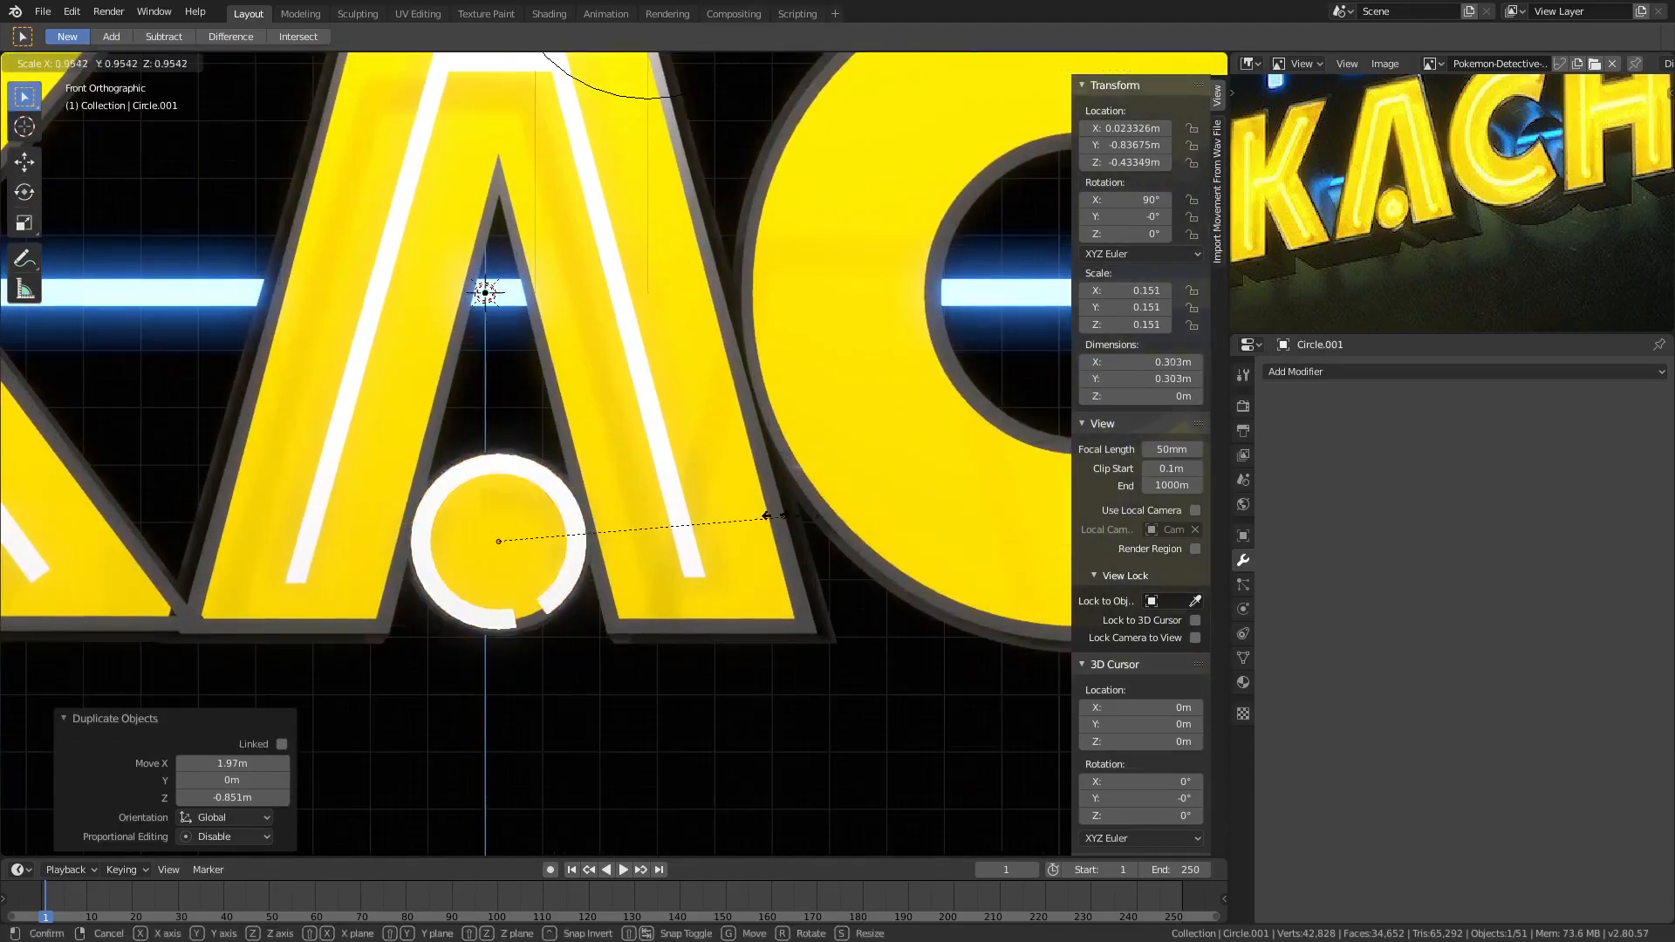
click(677, 514)
Rotate the A's dot ring about -113° around Y to turn its gap to the upper right, and shrink it by a factor of 0.930.
scroll(611, 513, up, 2)
shift+middle_drag(595, 509, 717, 471)
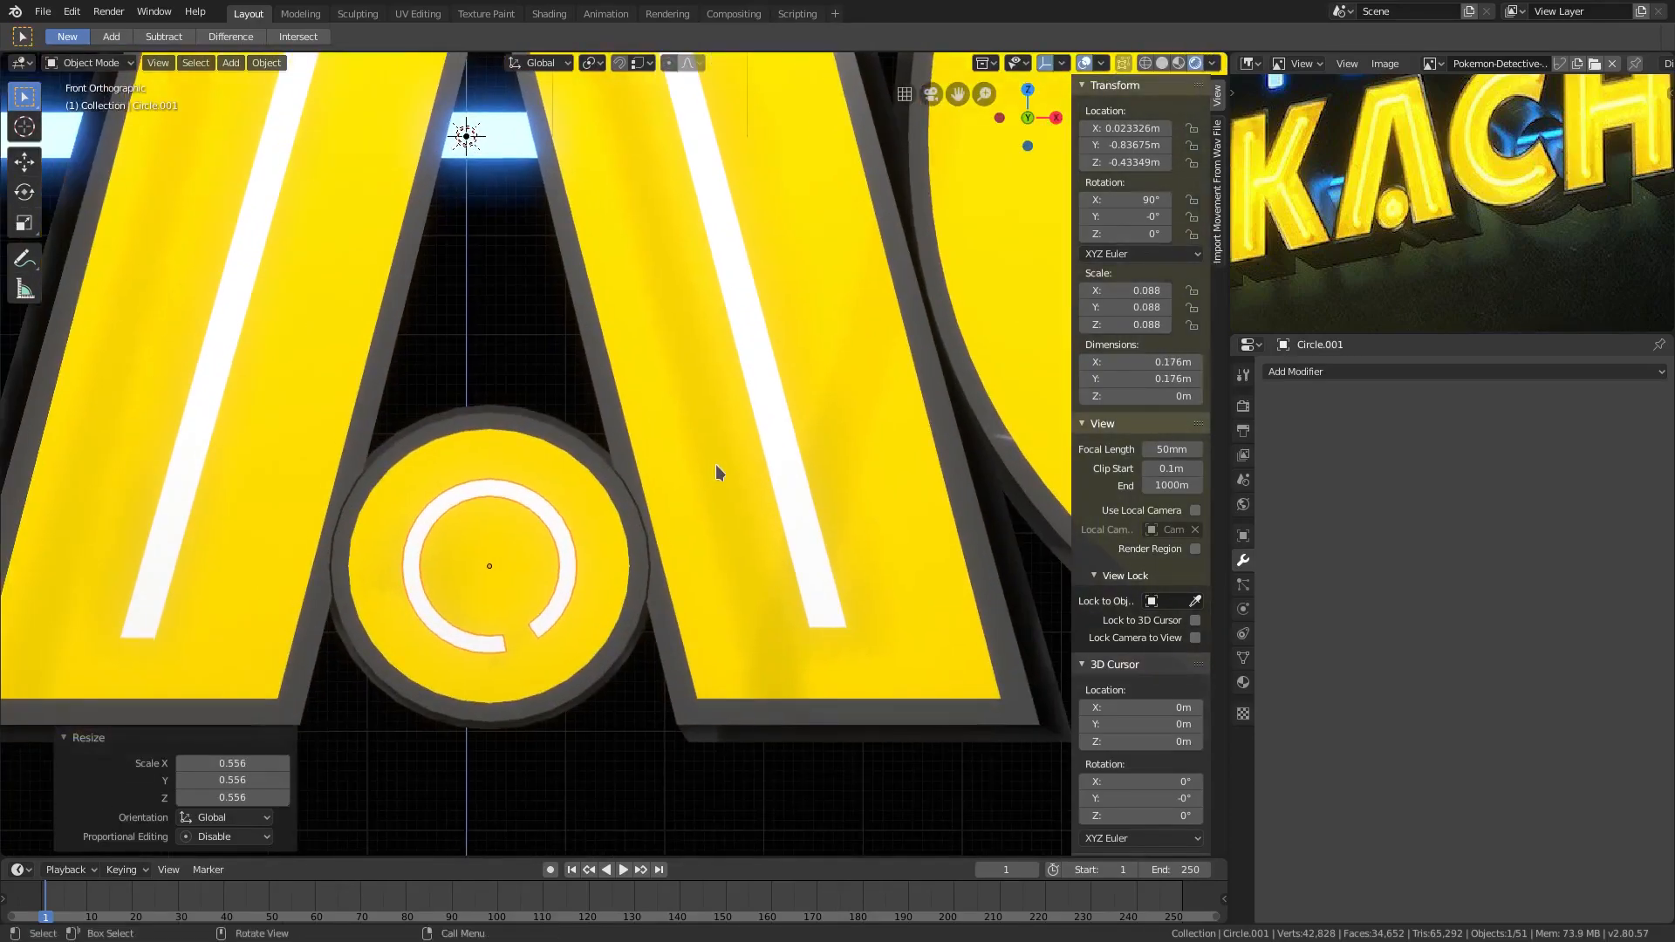
key(r)
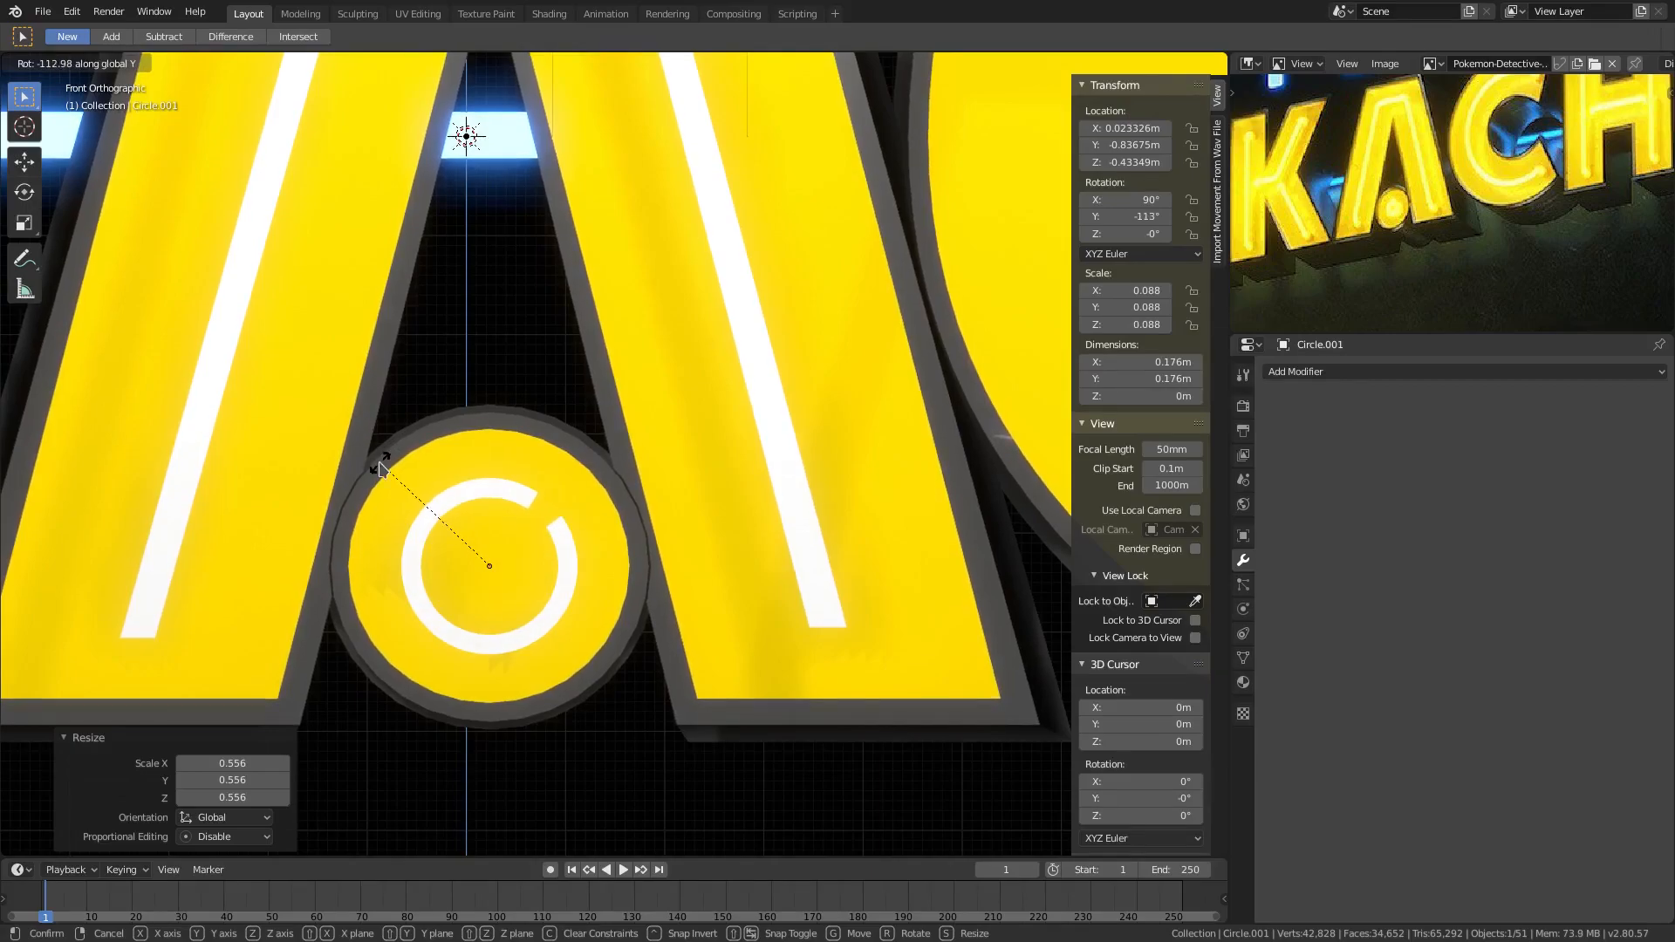
click(380, 469)
shift+middle_drag(662, 456, 748, 460)
key(s)
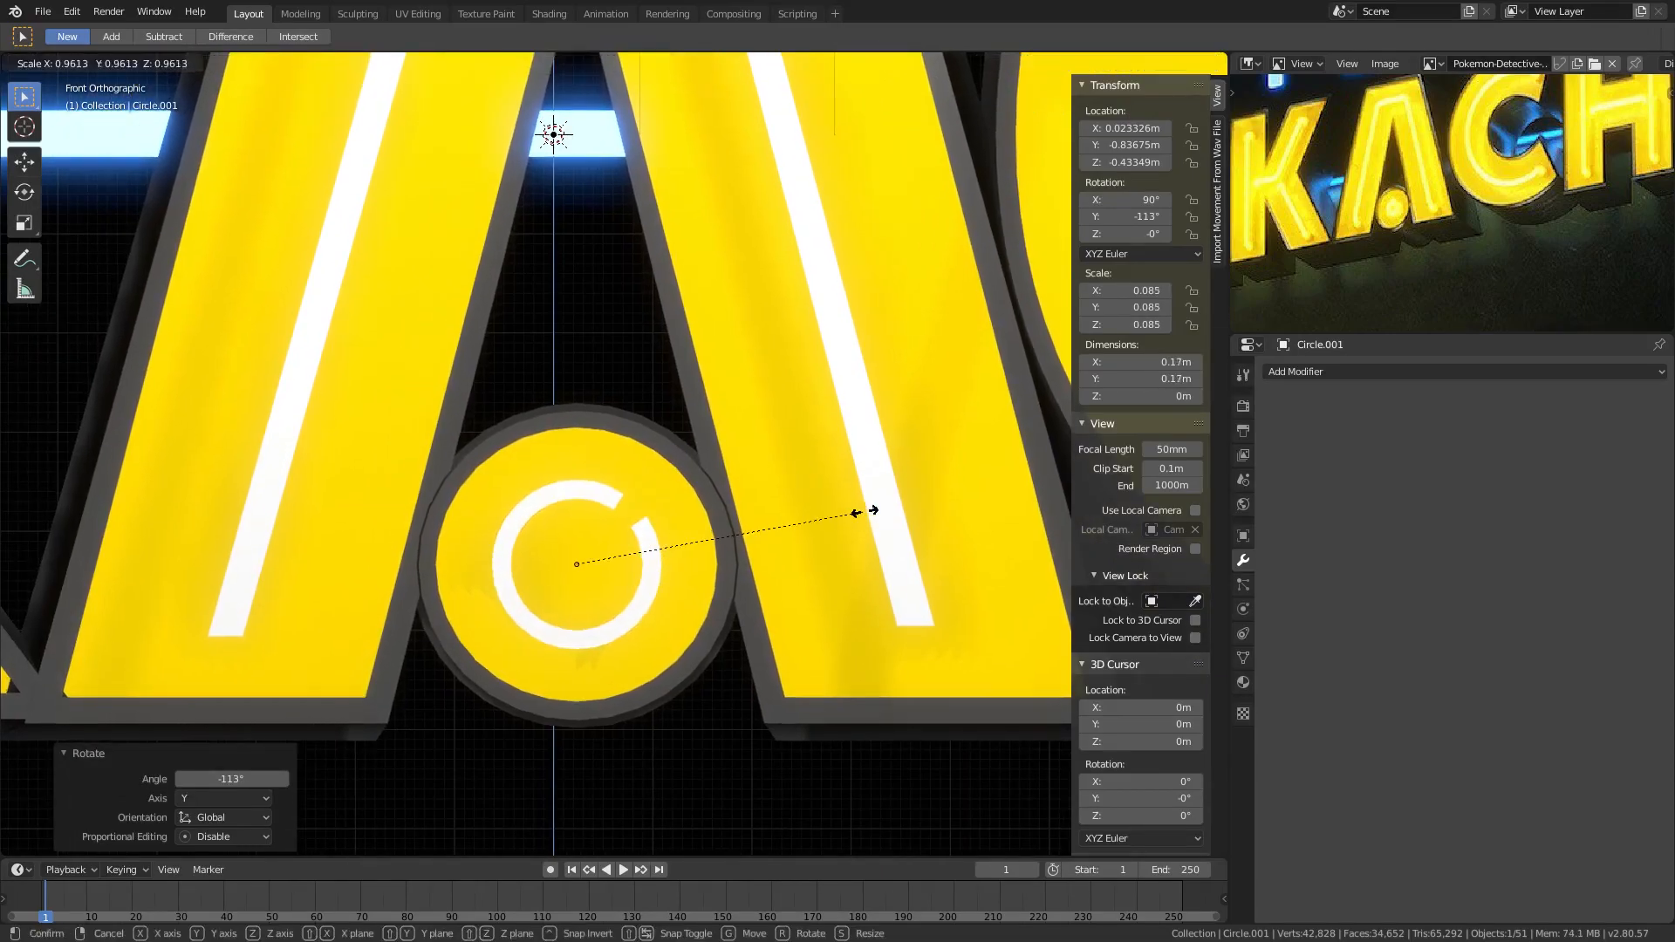
click(873, 510)
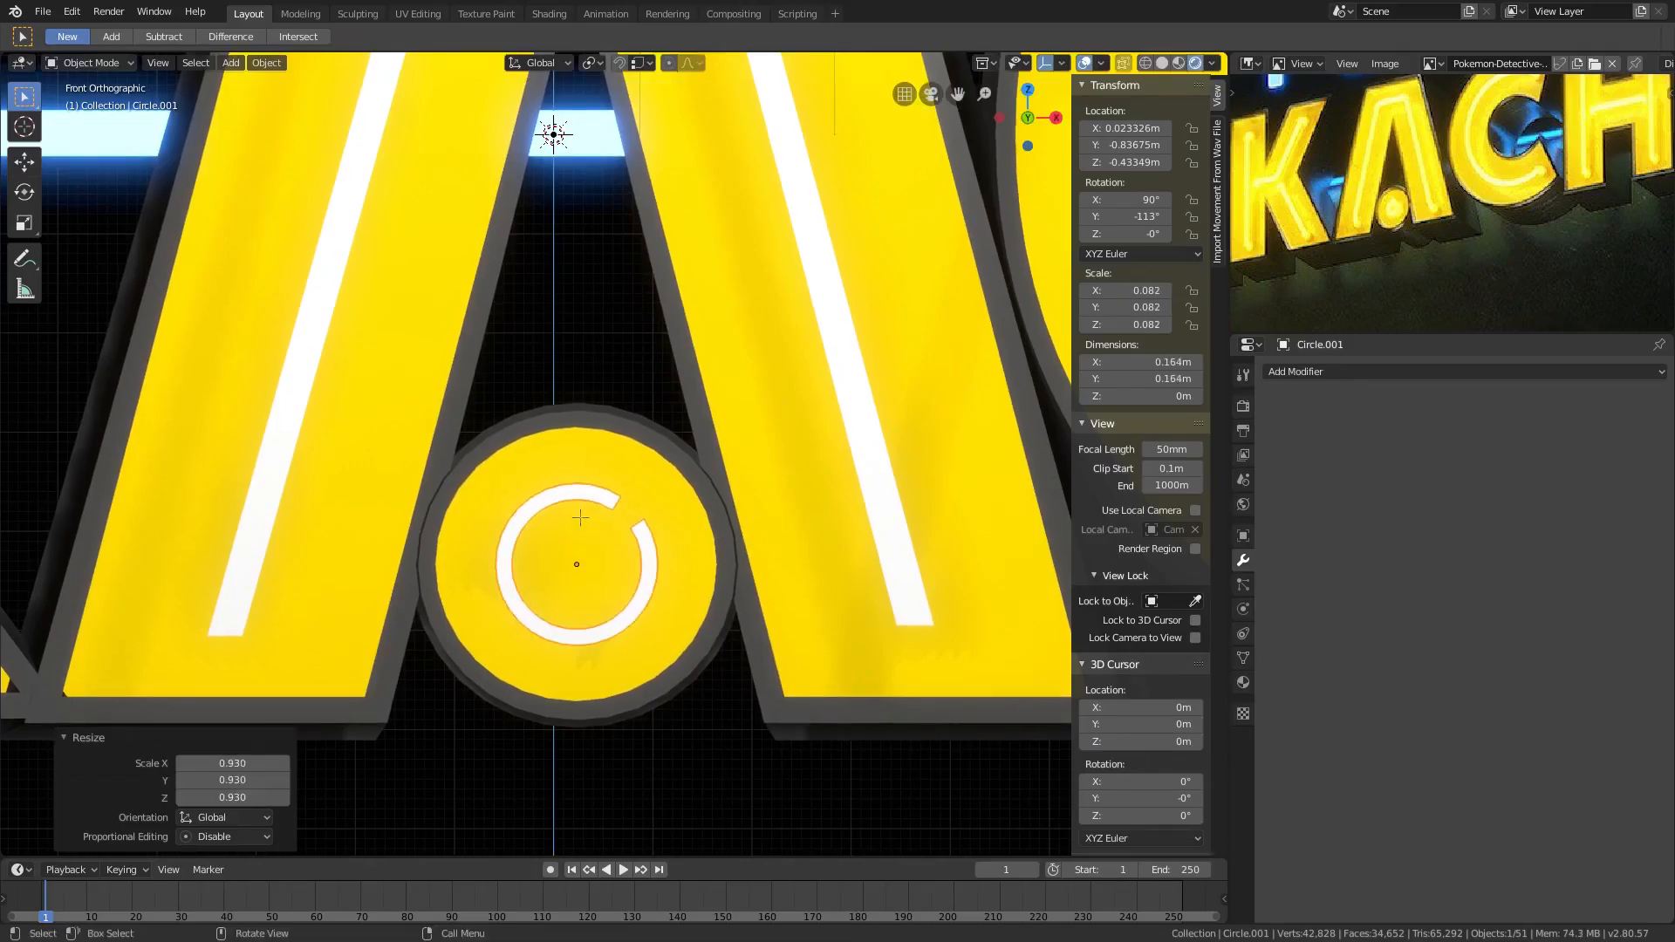
Scale the inner edge loop of the A's dot ring inward to thicken the ring.
key(Tab)
alt+click(582, 504)
scroll(584, 541, up, 1)
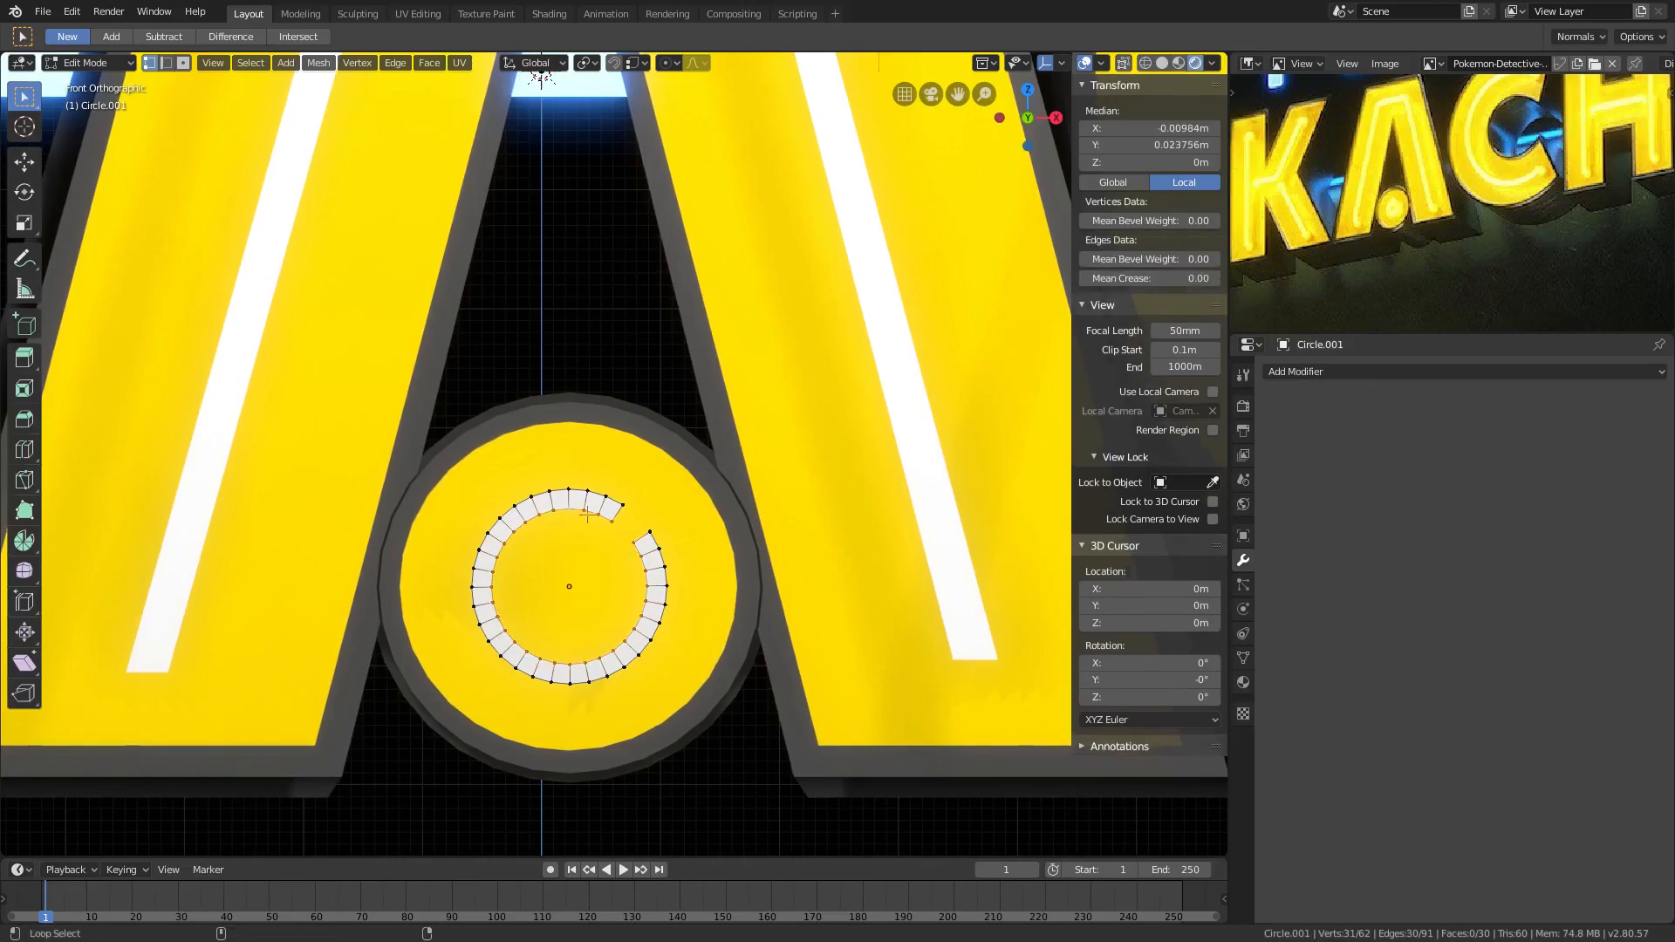
key(s)
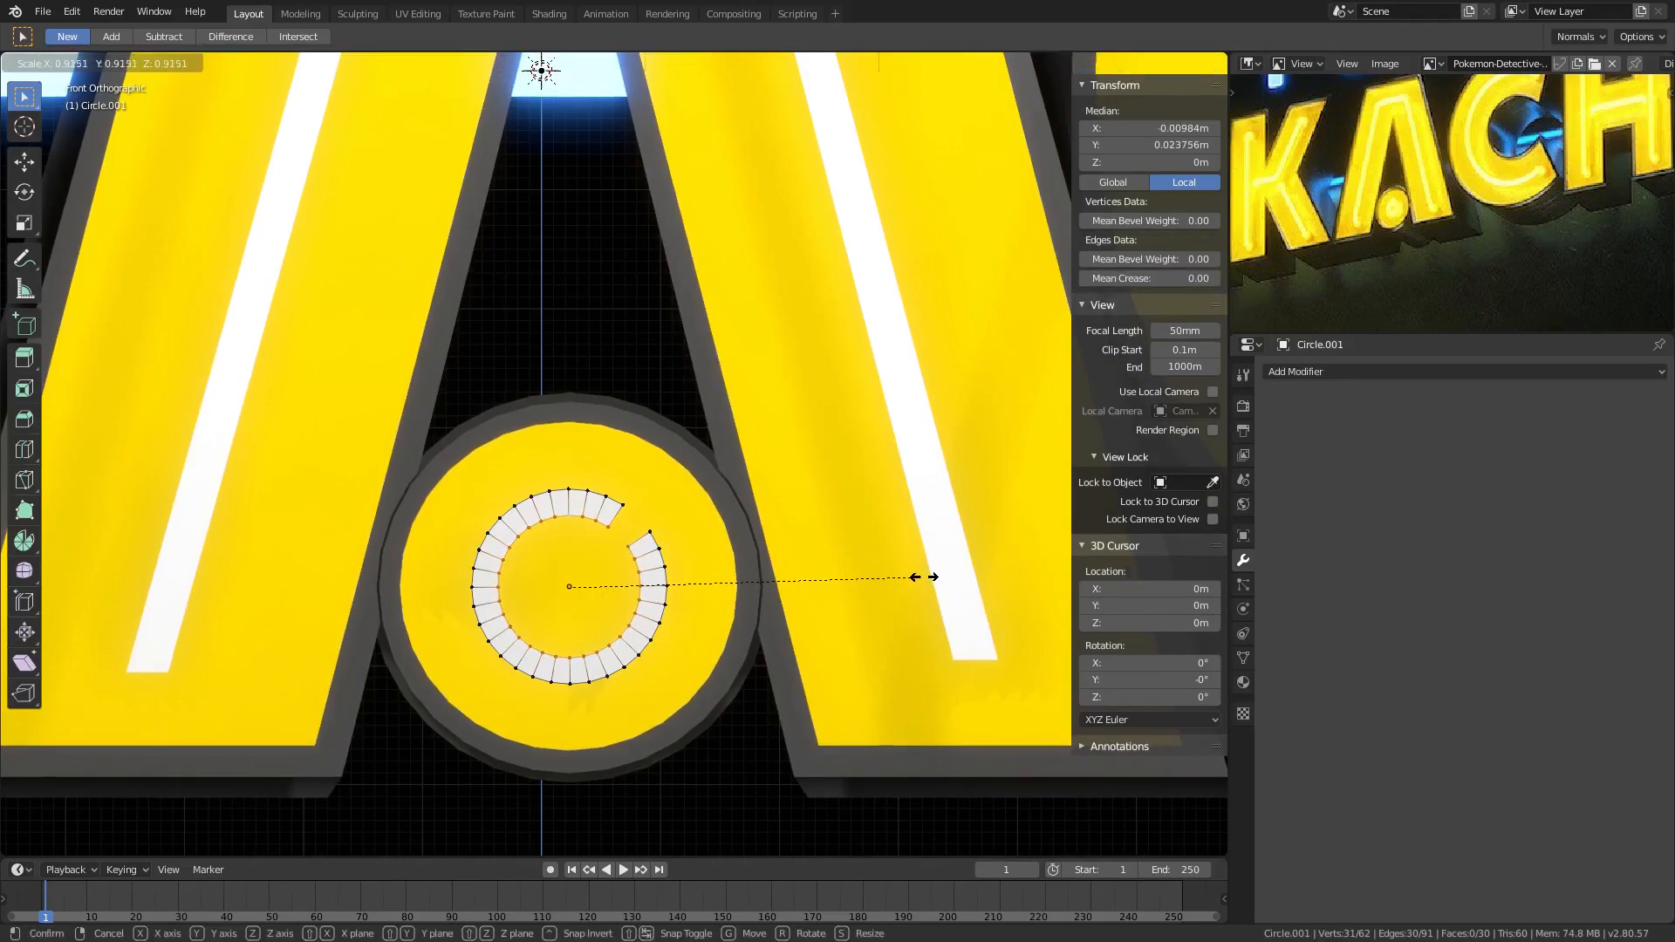